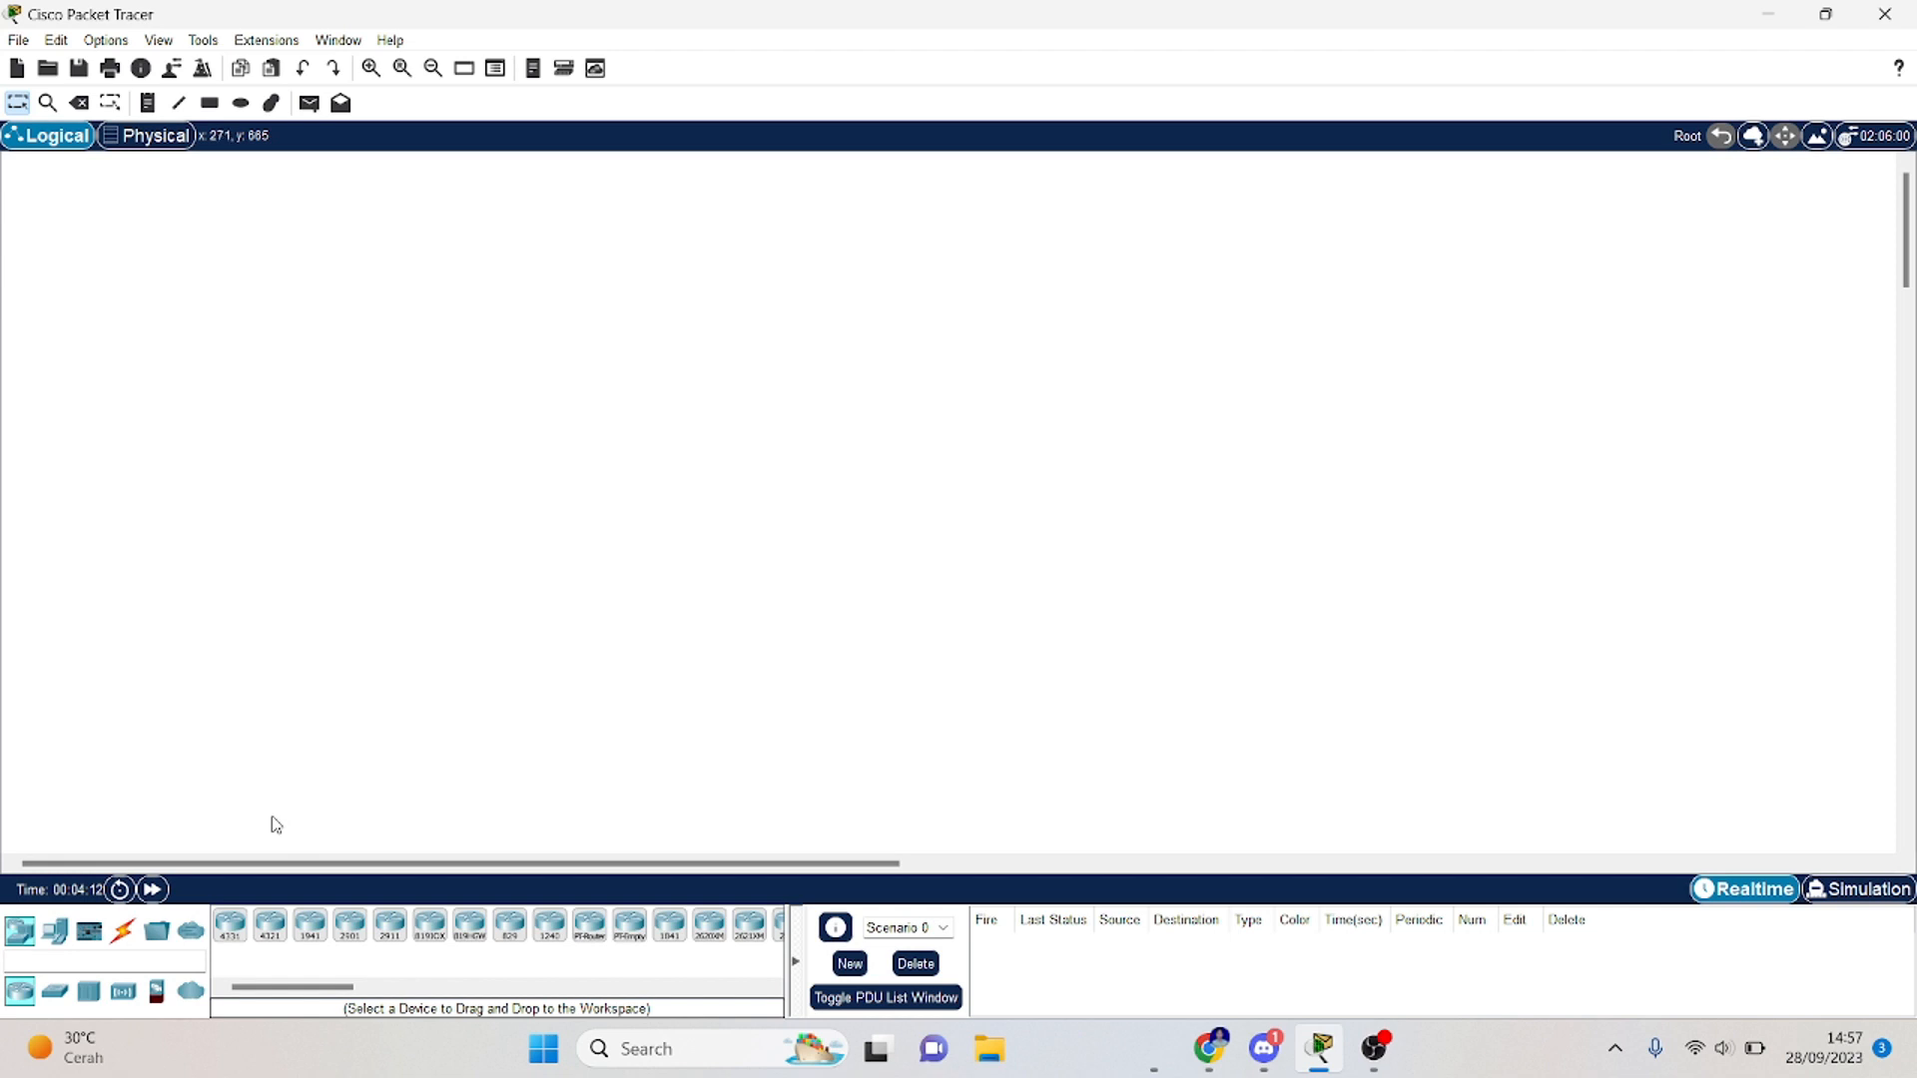
# Step: Place four PCs in the workspace as two vertically stacked pairs, spaced far apart on opposite sides
pyautogui.click(55, 931)
pyautogui.click(228, 928)
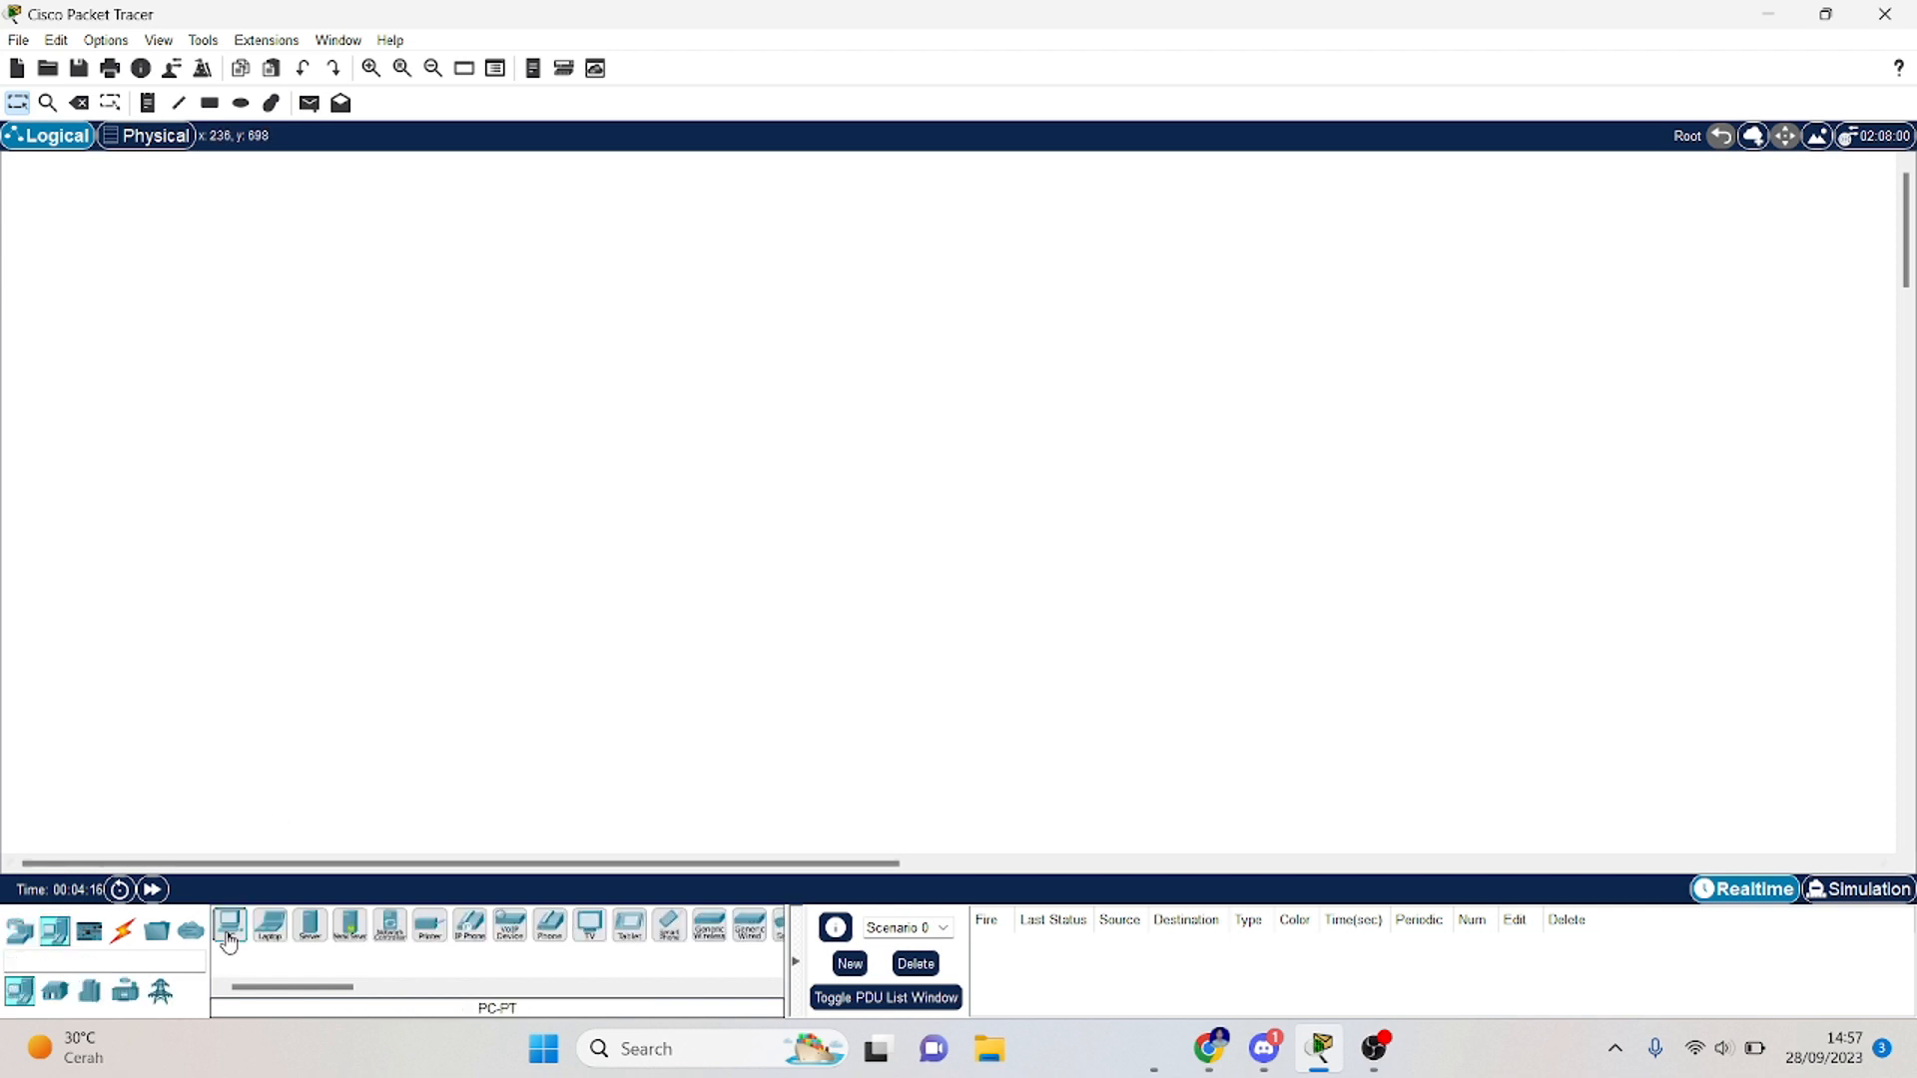
pyautogui.click(328, 607)
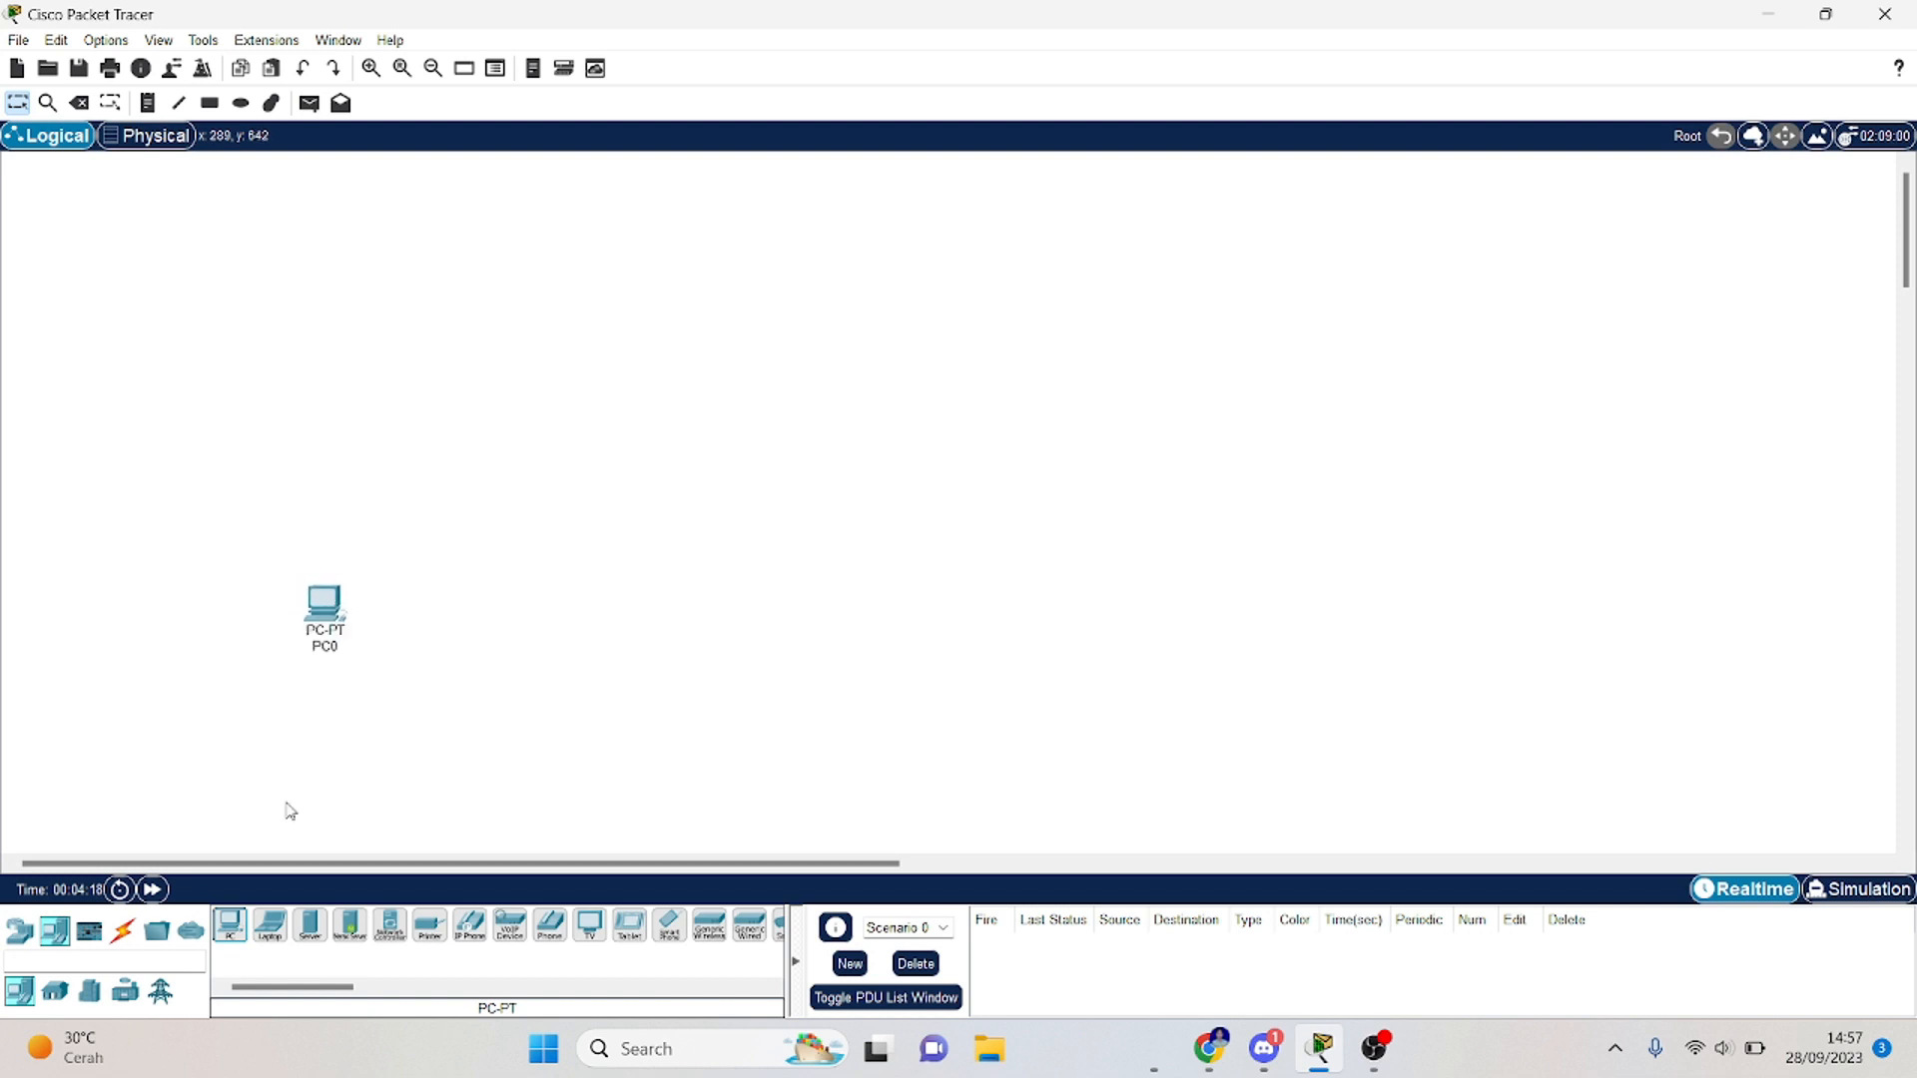
pyautogui.click(229, 928)
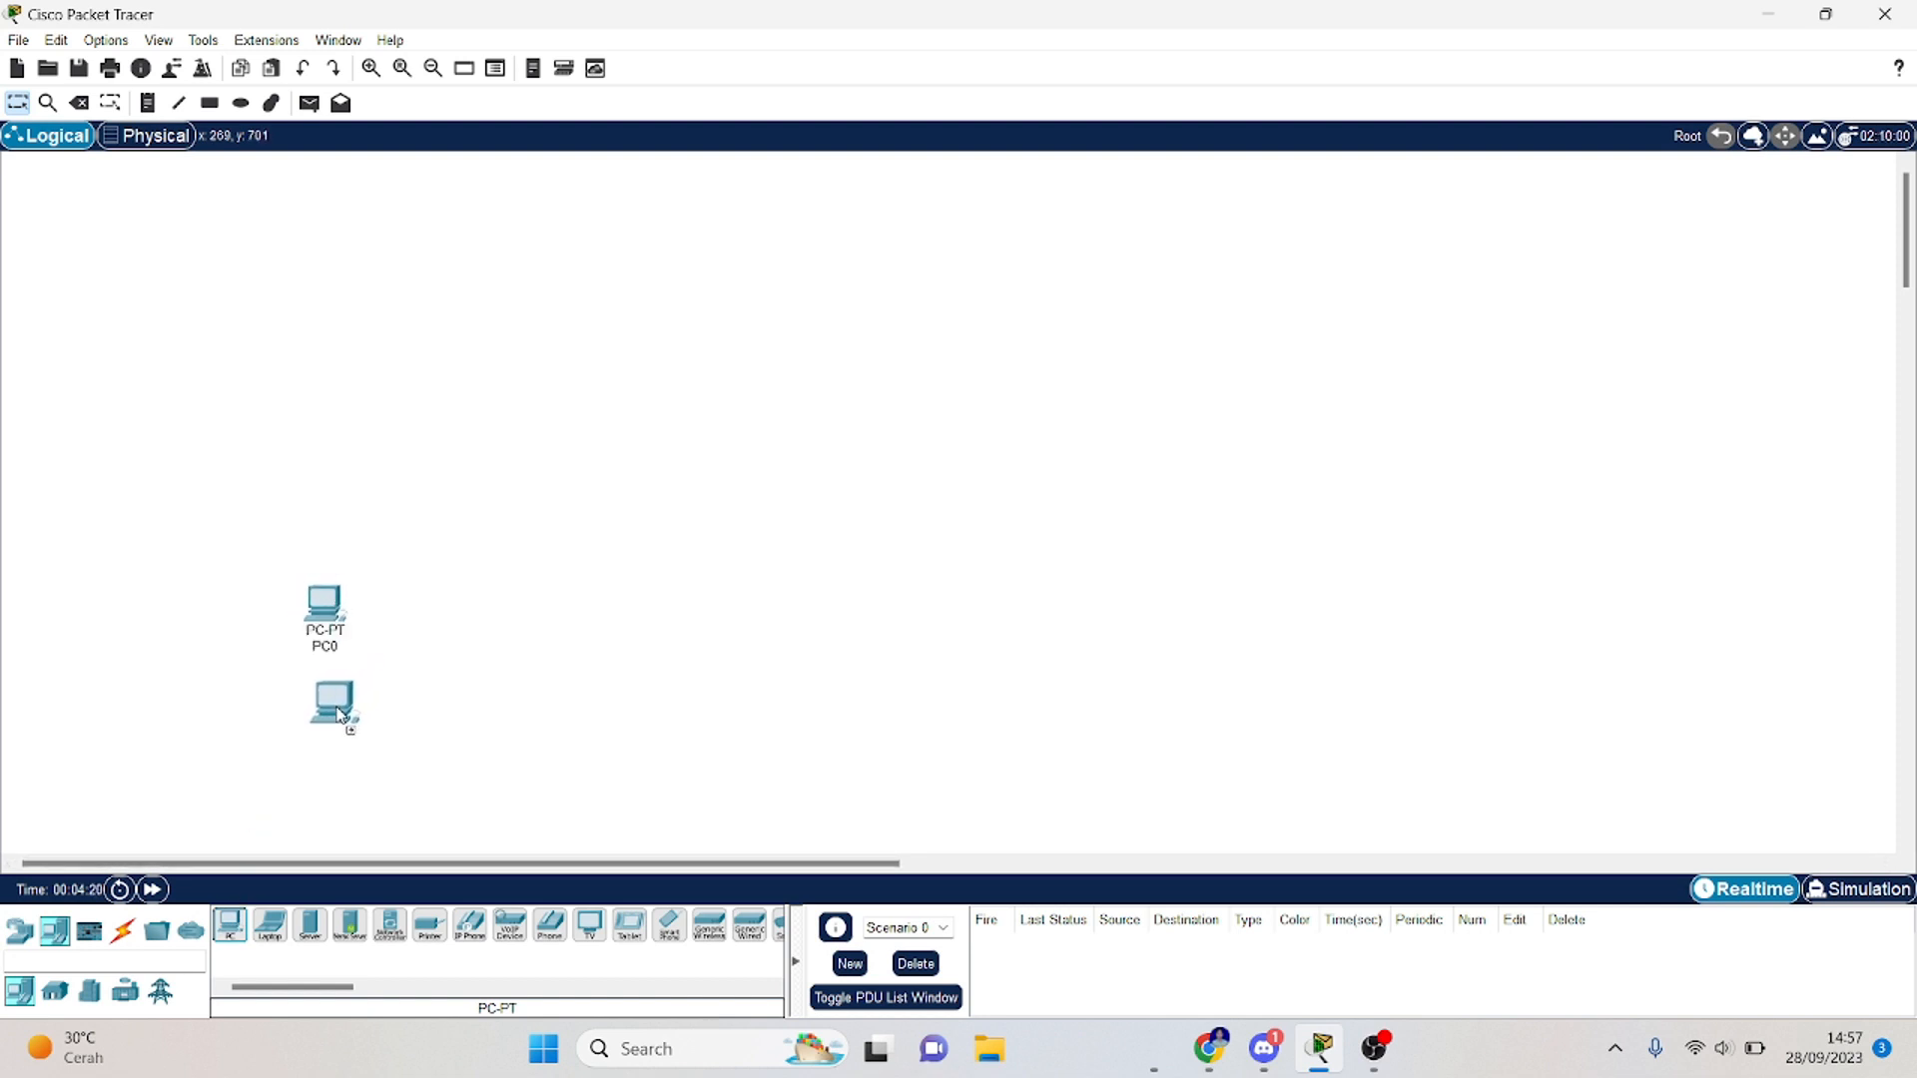
pyautogui.click(329, 713)
pyautogui.click(236, 925)
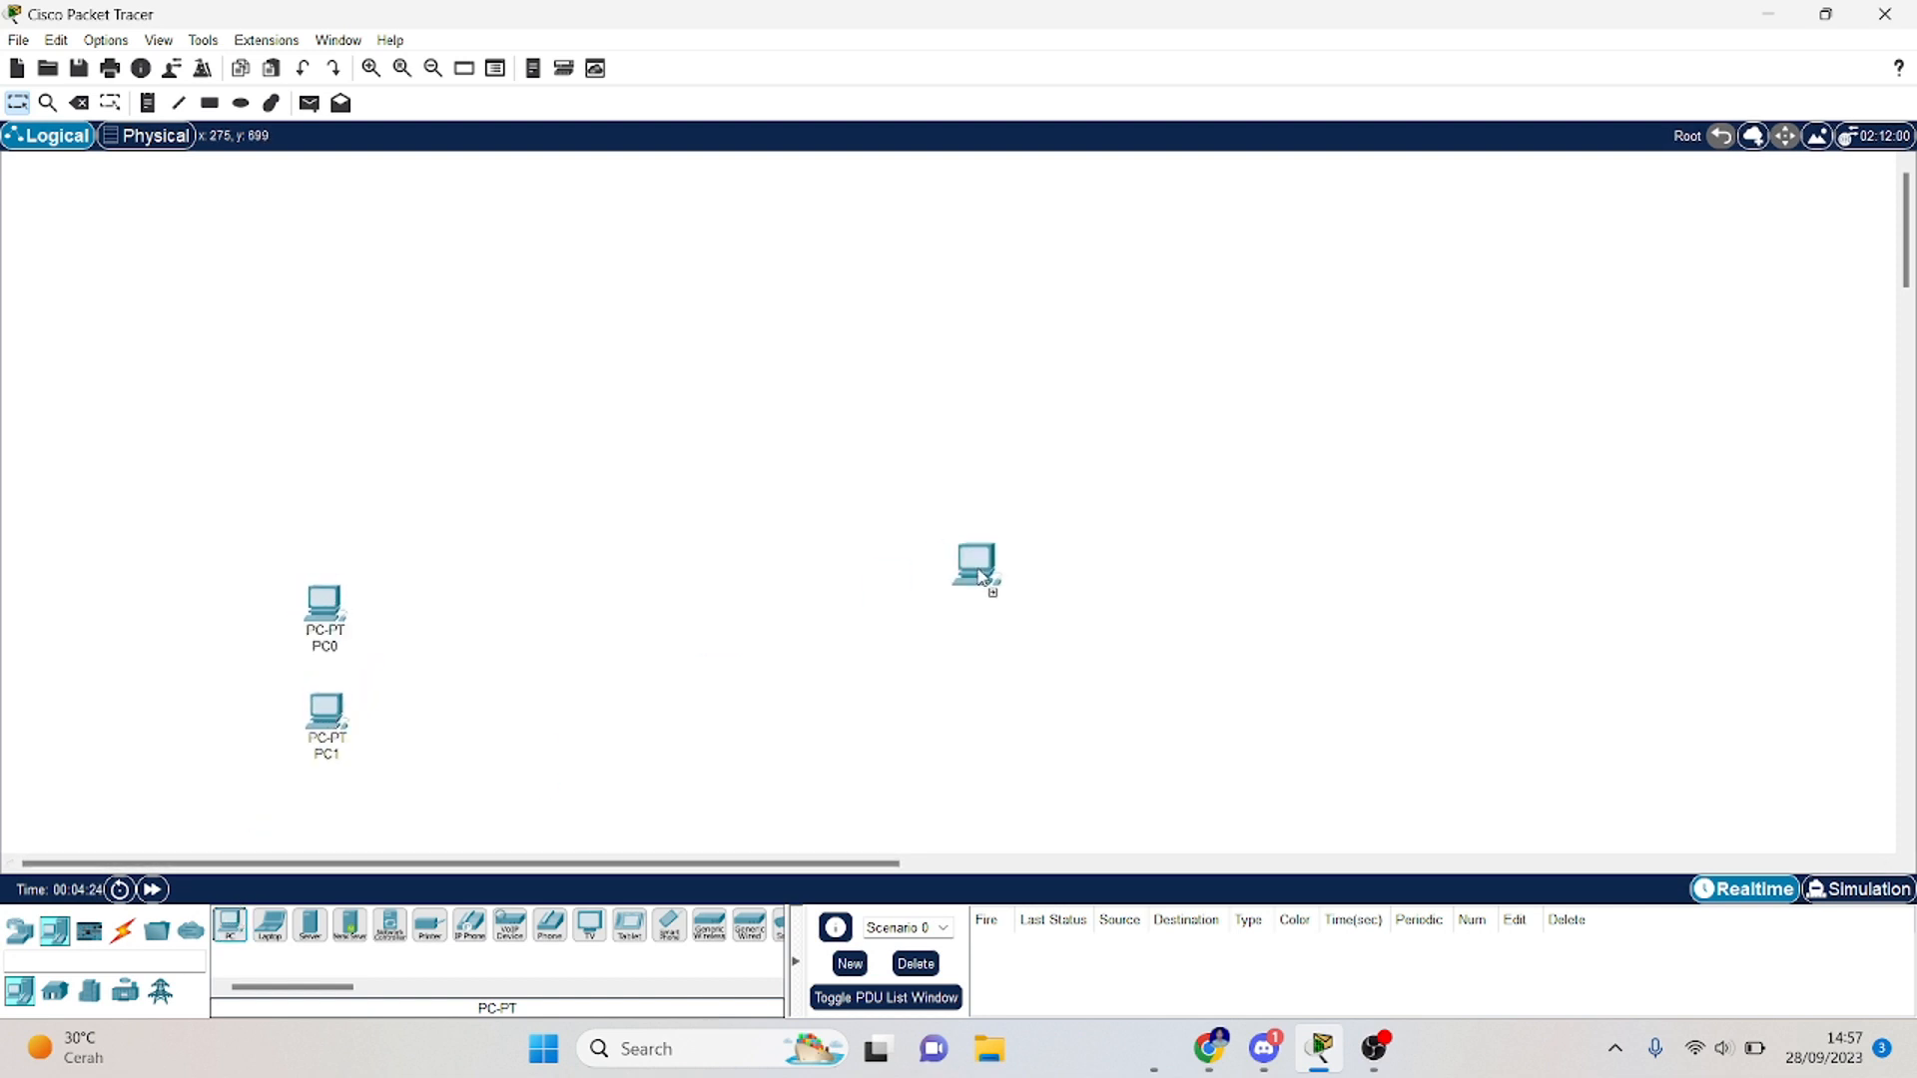
pyautogui.click(1056, 601)
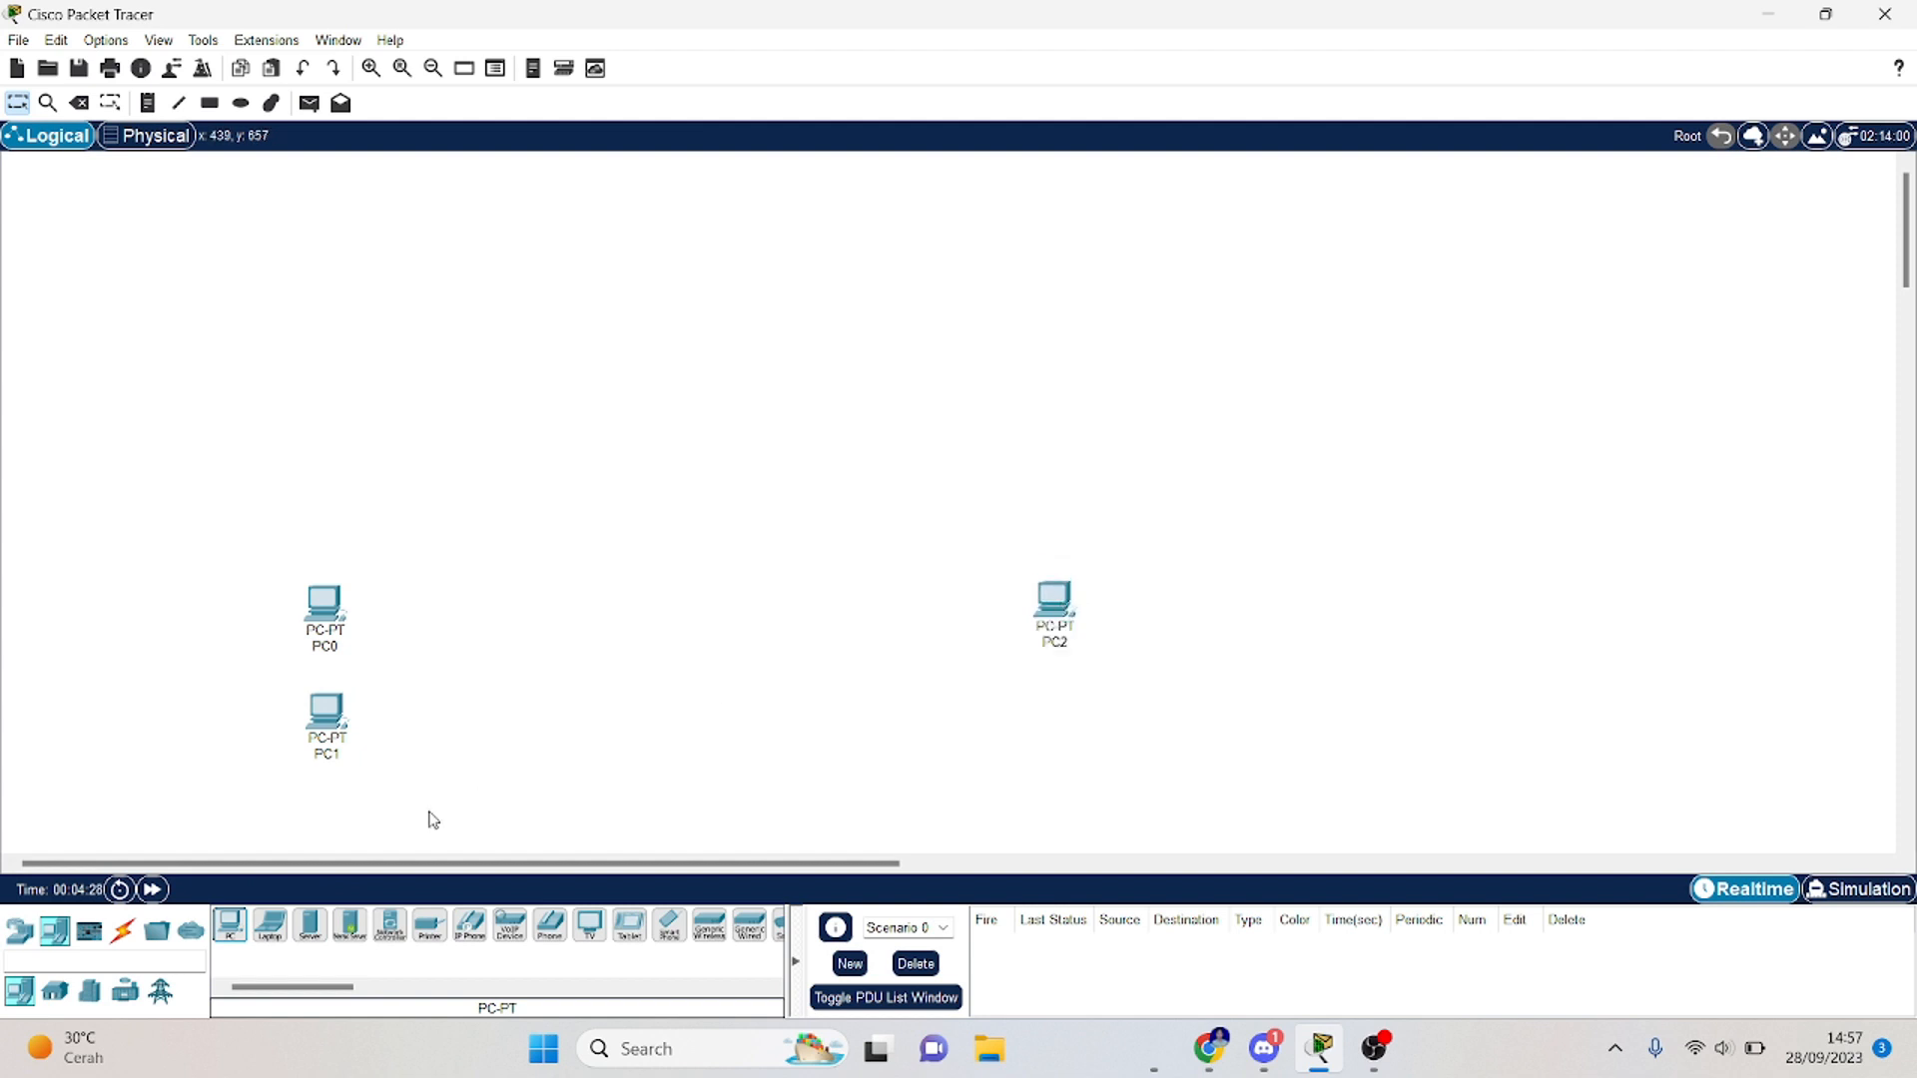
pyautogui.click(228, 929)
pyautogui.click(1061, 715)
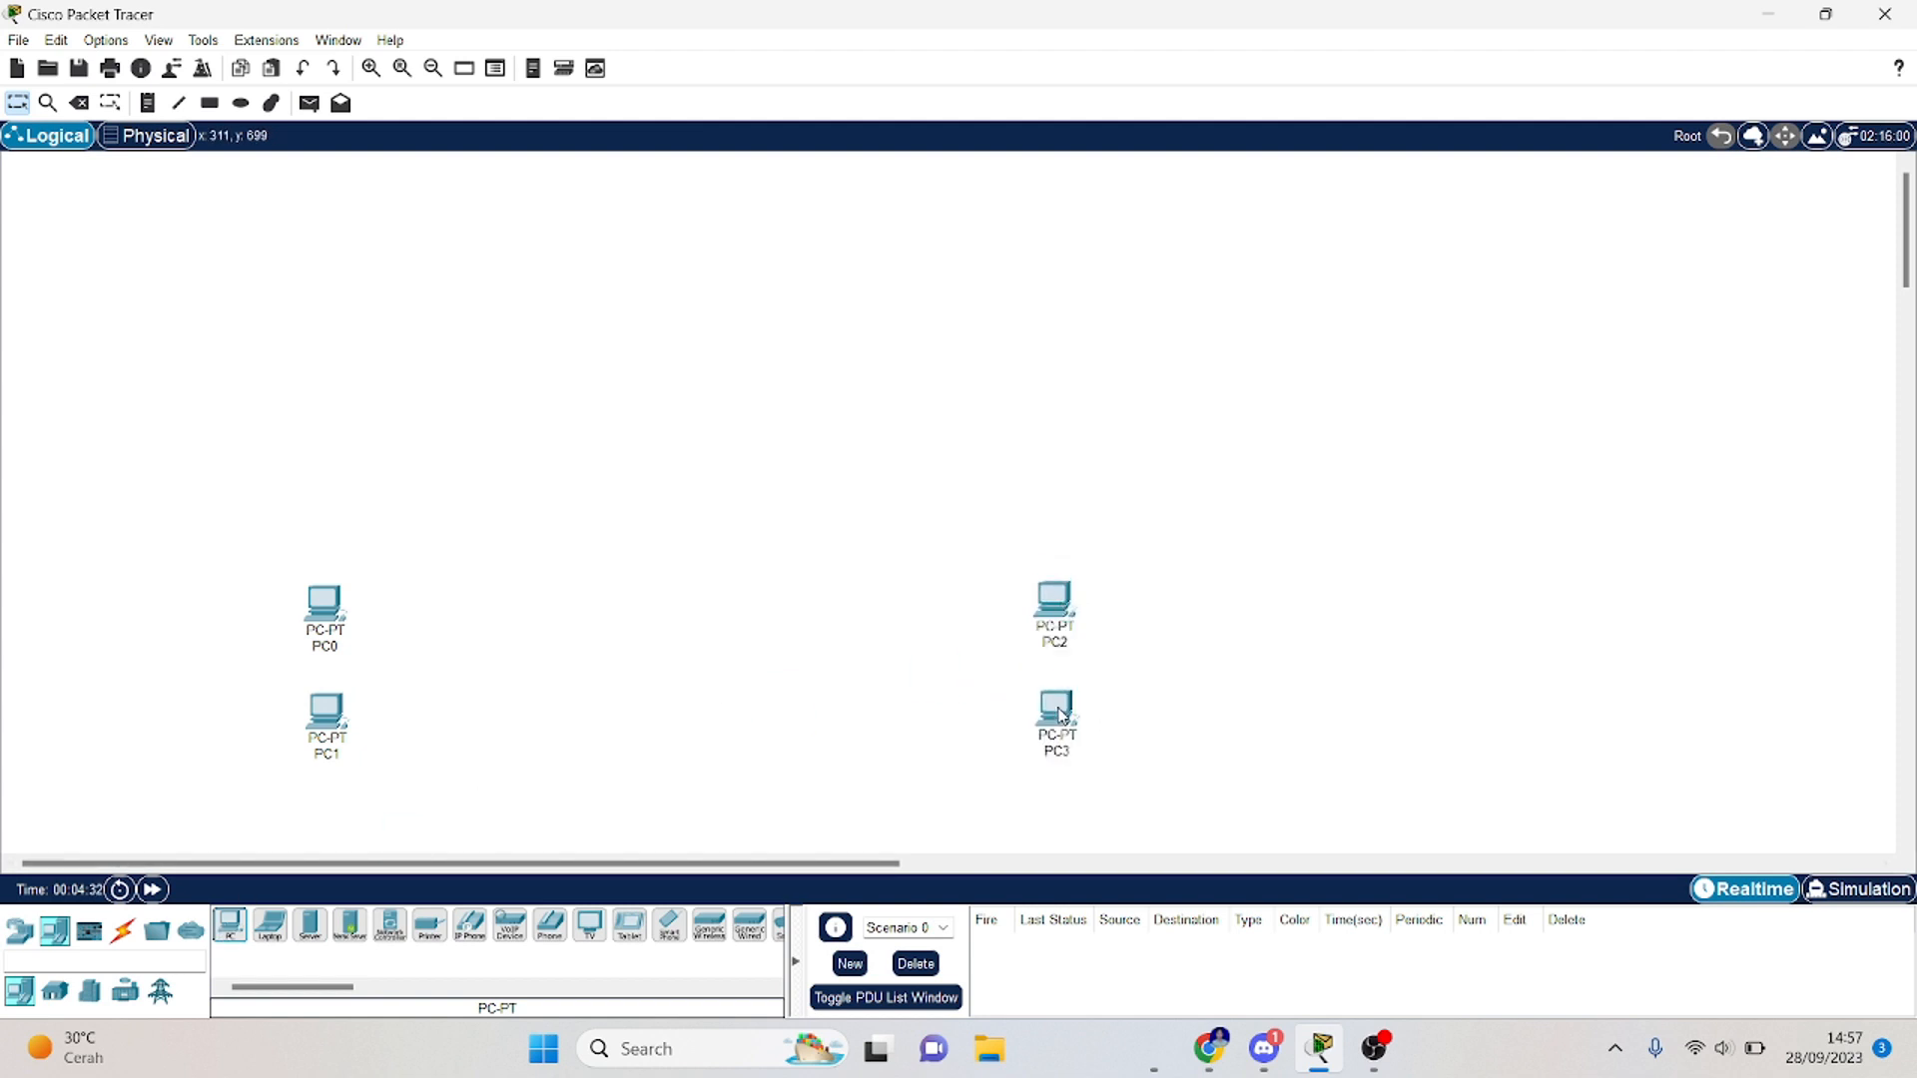
# Step: Place two more PCs side by side above and between the two existing pairs, moving PC4 closer to PC5
pyautogui.click(229, 927)
pyautogui.click(604, 345)
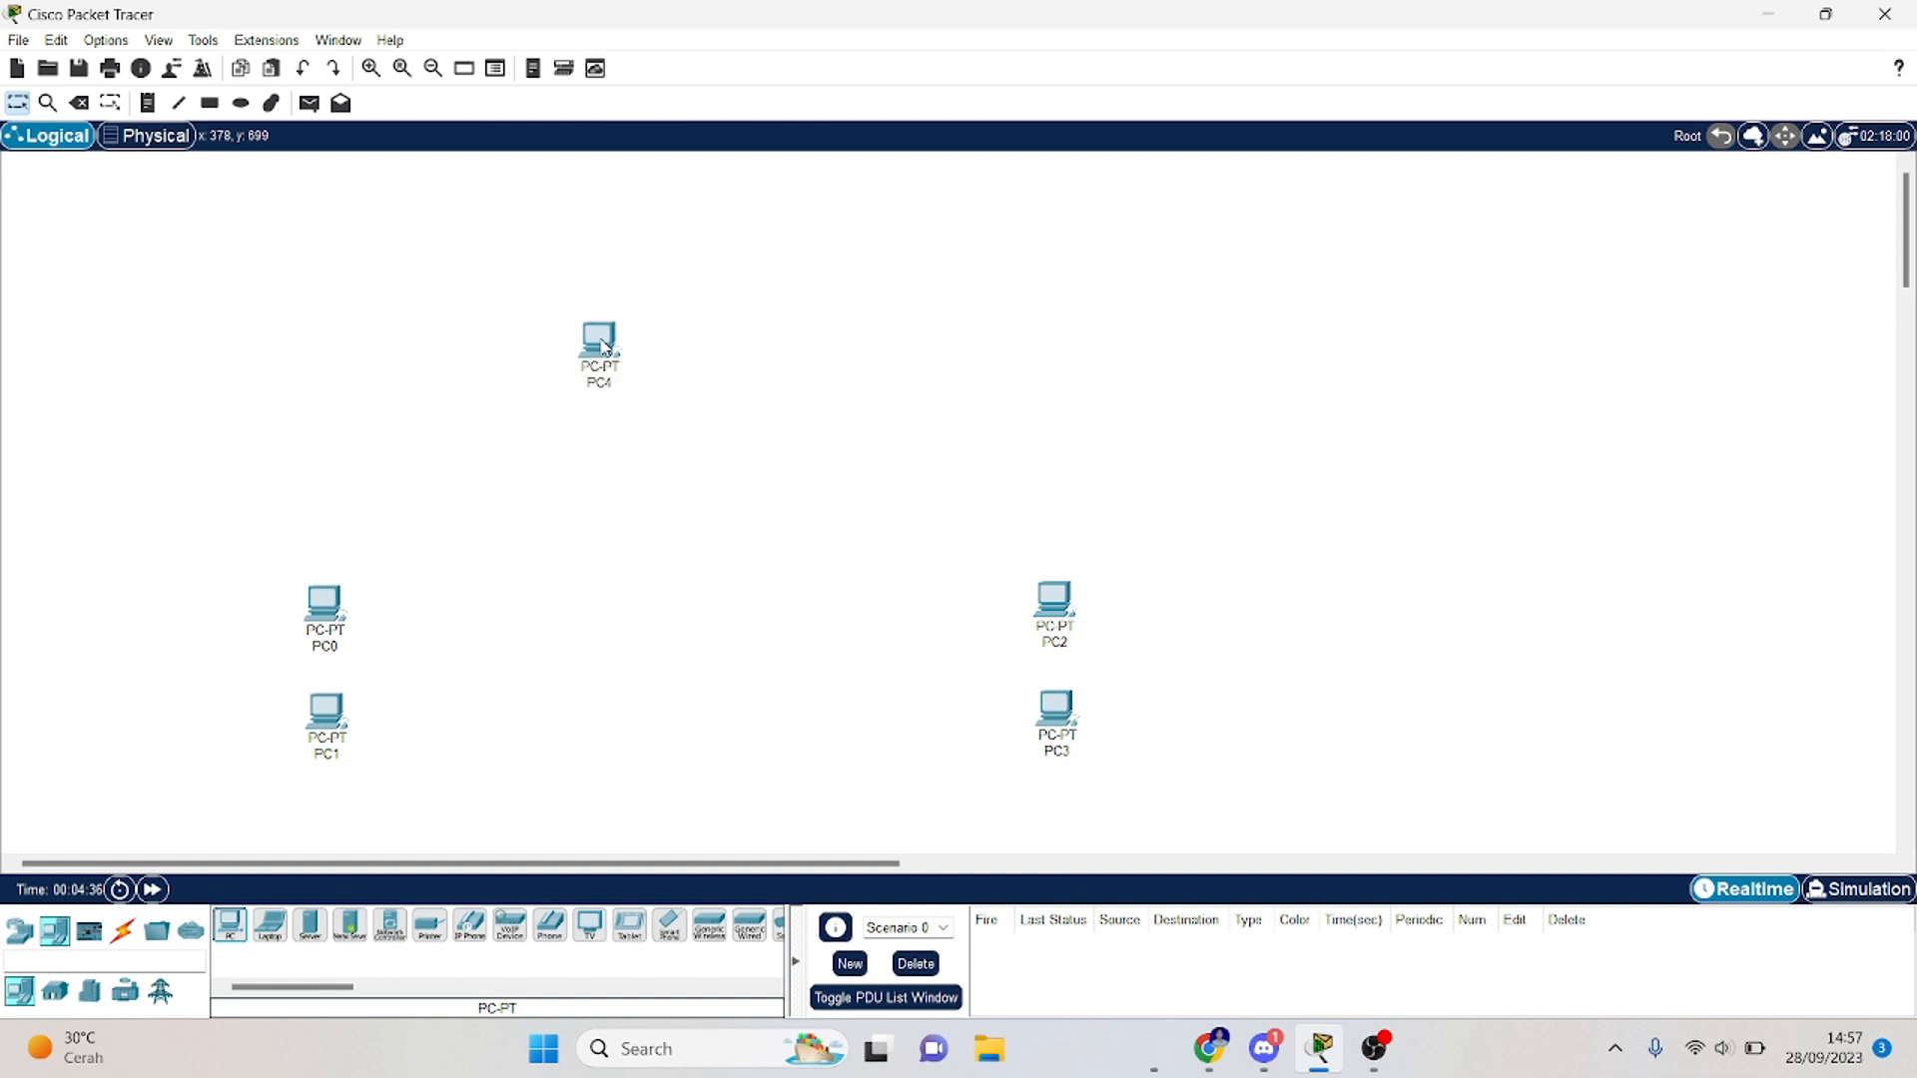
pyautogui.click(229, 926)
pyautogui.click(764, 332)
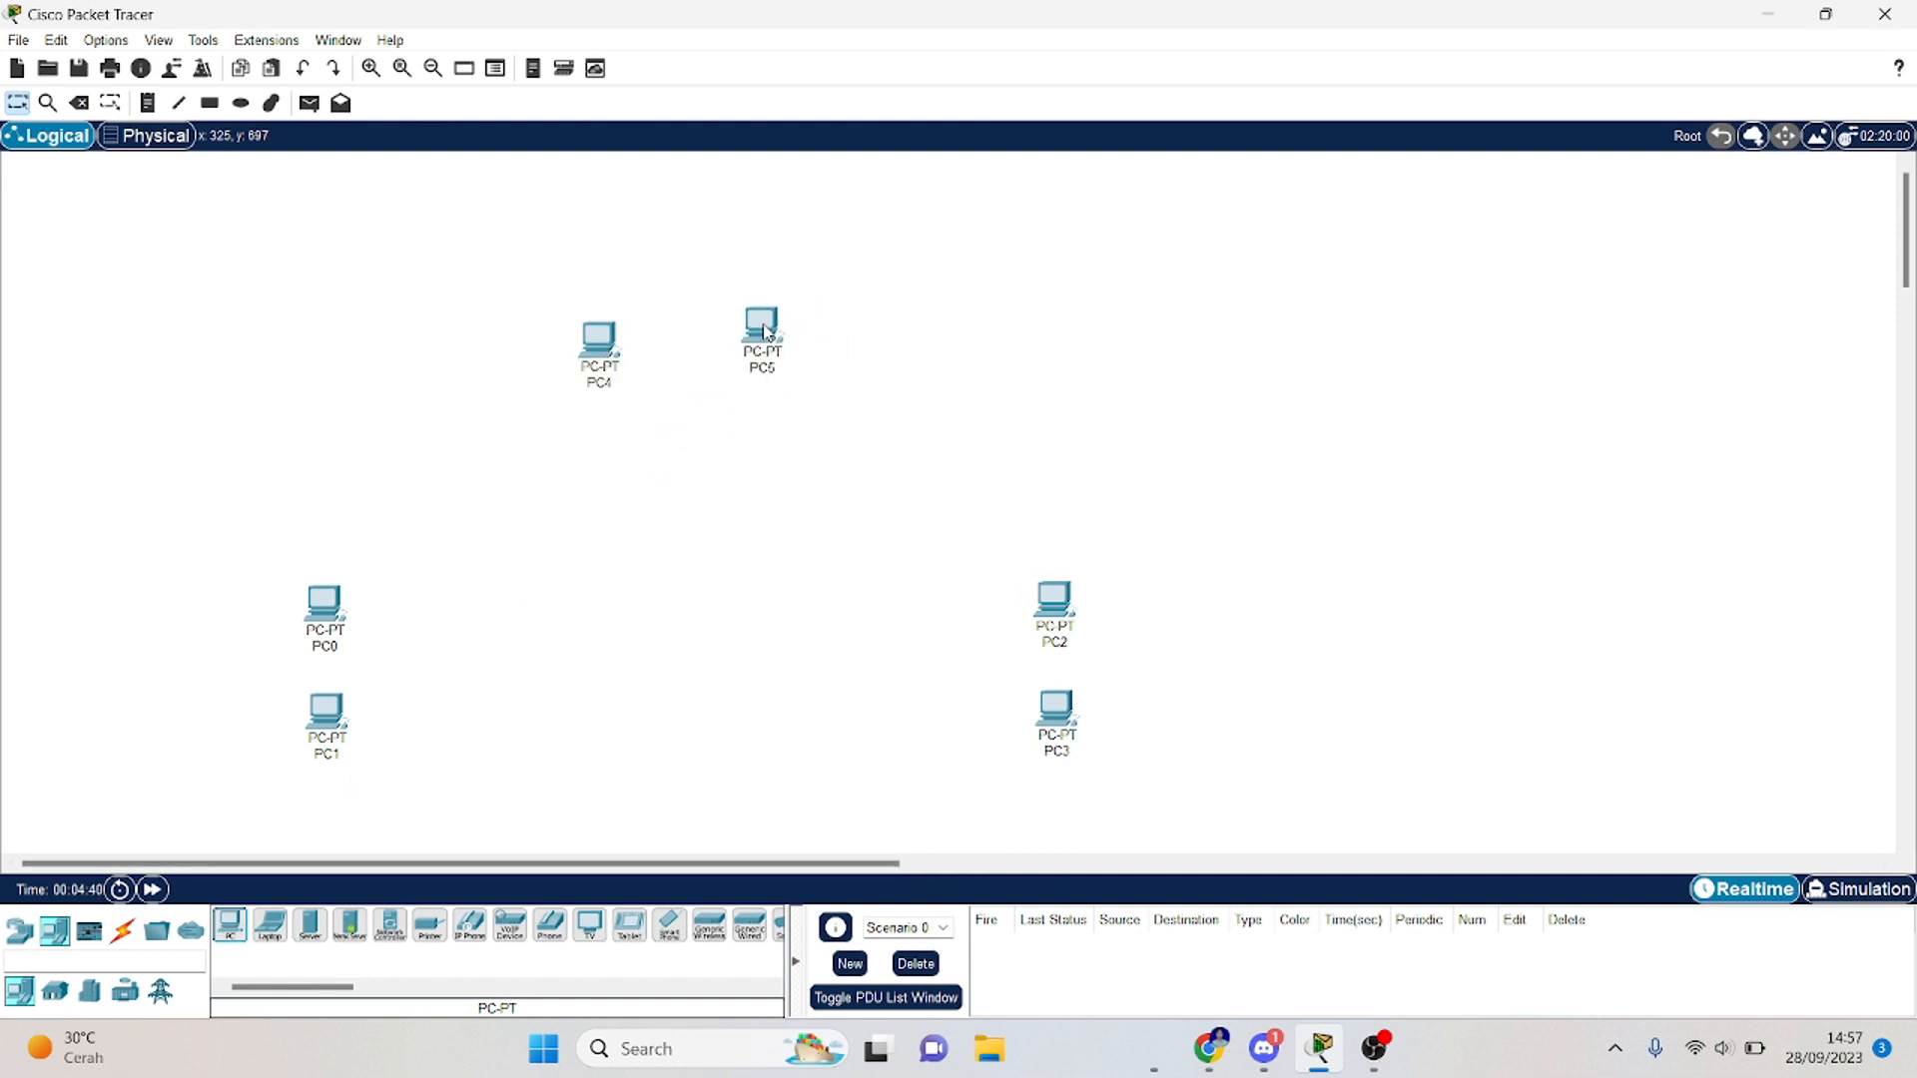
pyautogui.moveTo(591, 335); pyautogui.dragTo(668, 341)
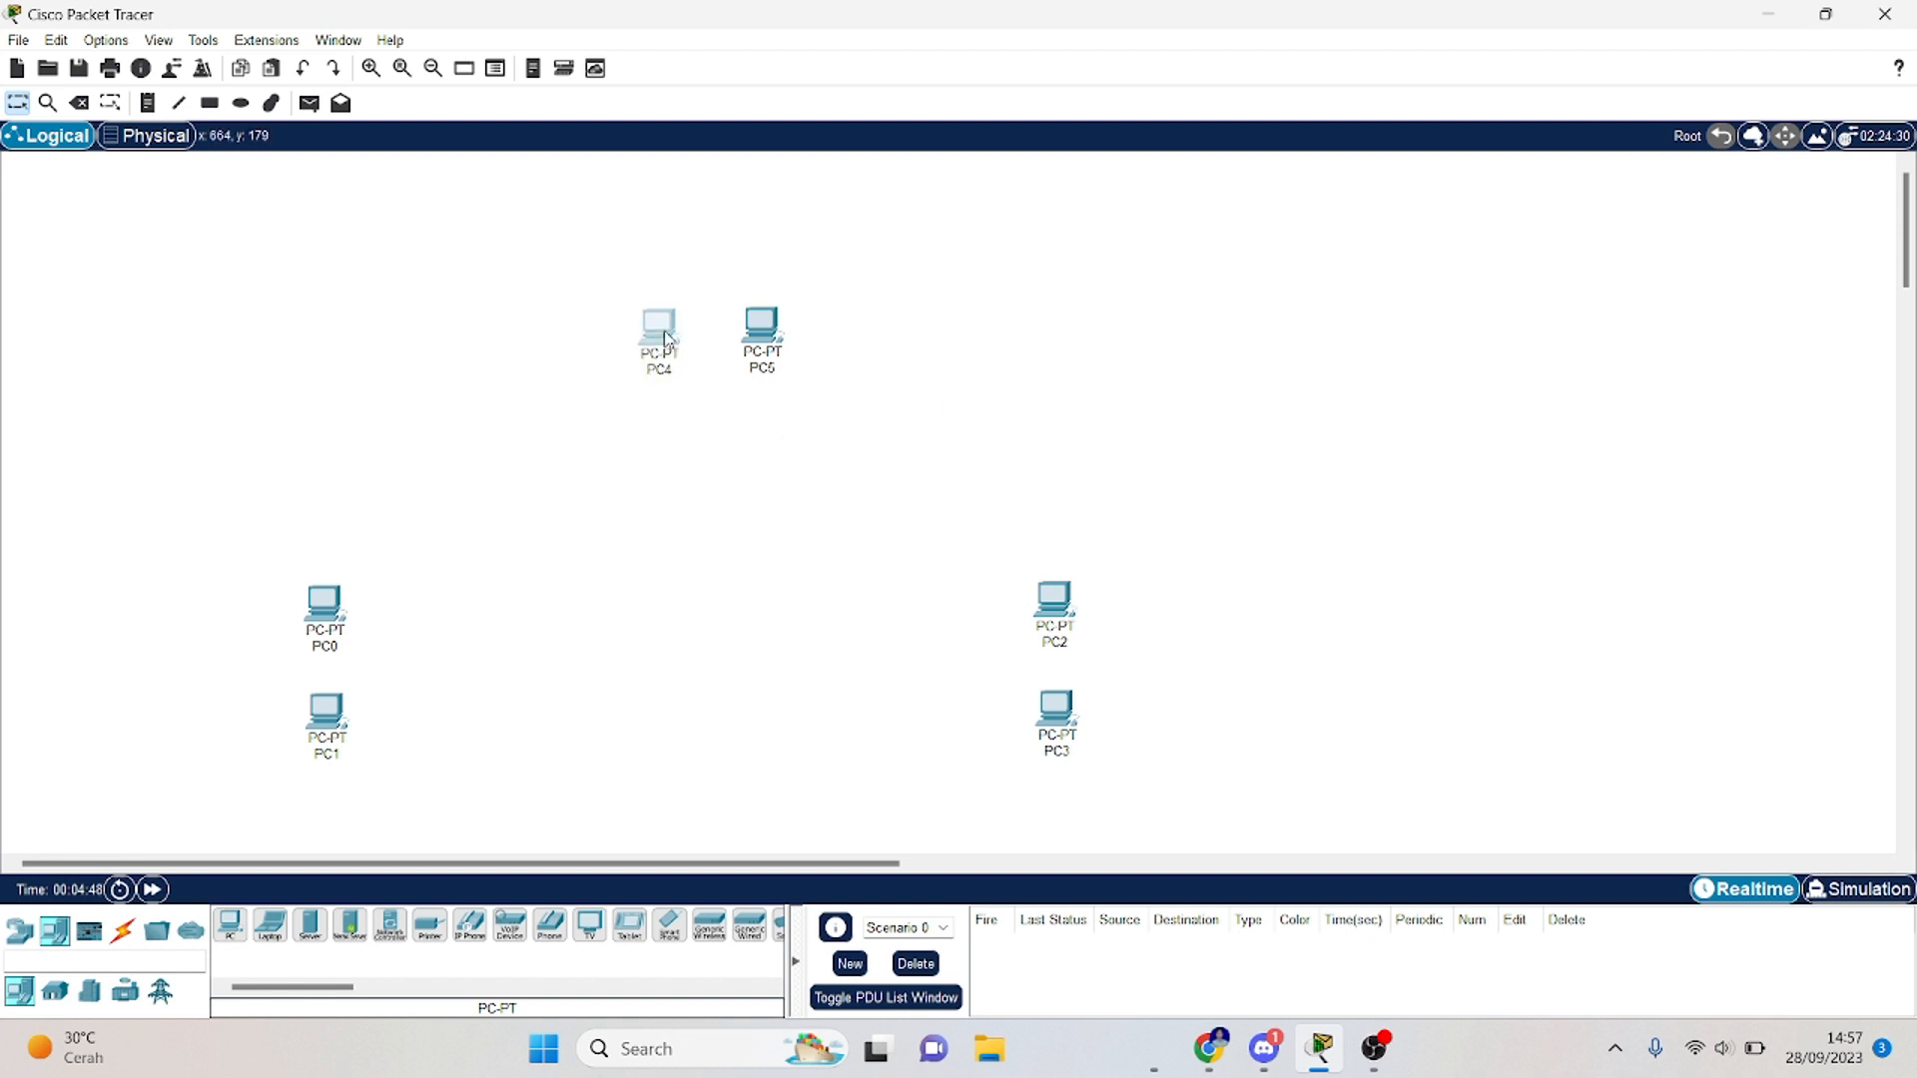
# Step: Place three Switch-PT switches, one beside each side pair of PCs and one below the upper pair
pyautogui.click(19, 933)
pyautogui.click(55, 991)
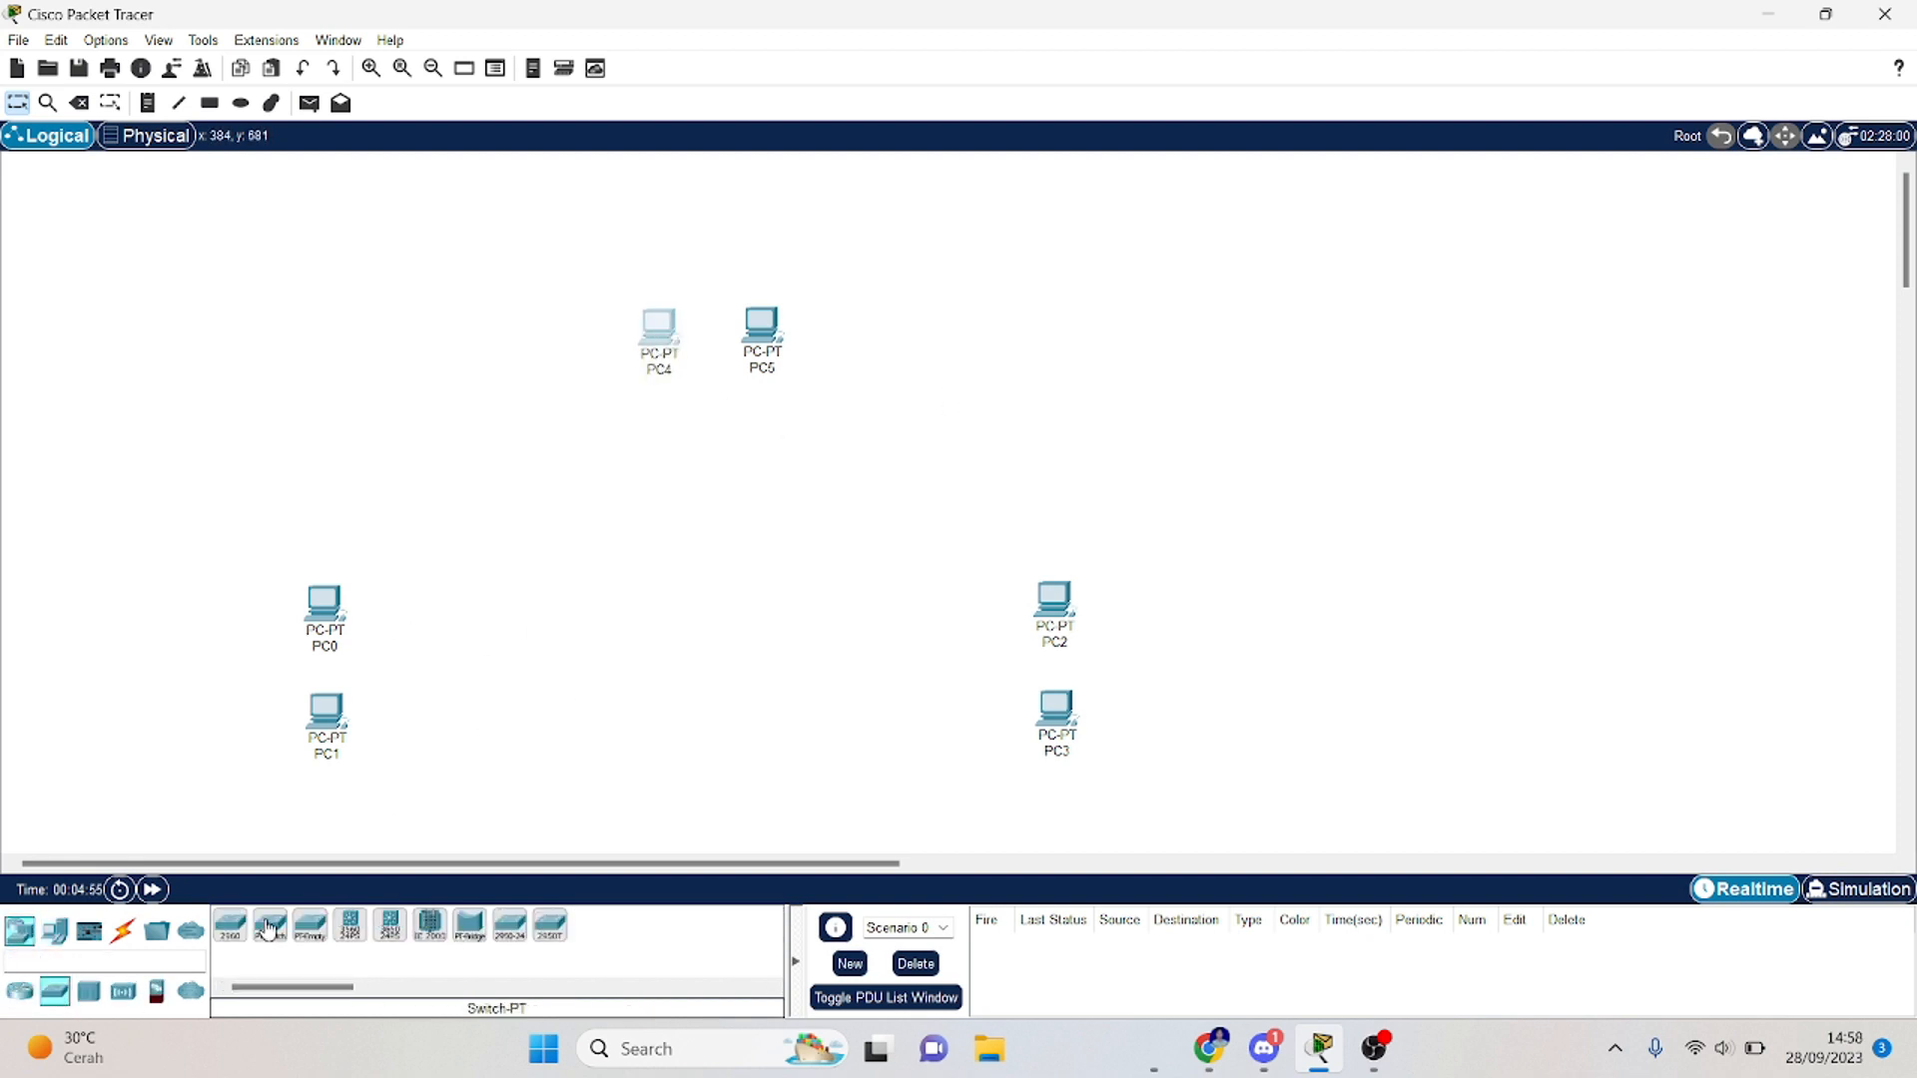
pyautogui.moveTo(269, 931); pyautogui.dragTo(709, 436)
# Step: Rearrange PC4, PC5 and Switch2 so the two PCs sit farther apart with the switch centred below them
pyautogui.moveTo(659, 319); pyautogui.dragTo(659, 292)
pyautogui.moveTo(762, 322); pyautogui.dragTo(776, 291)
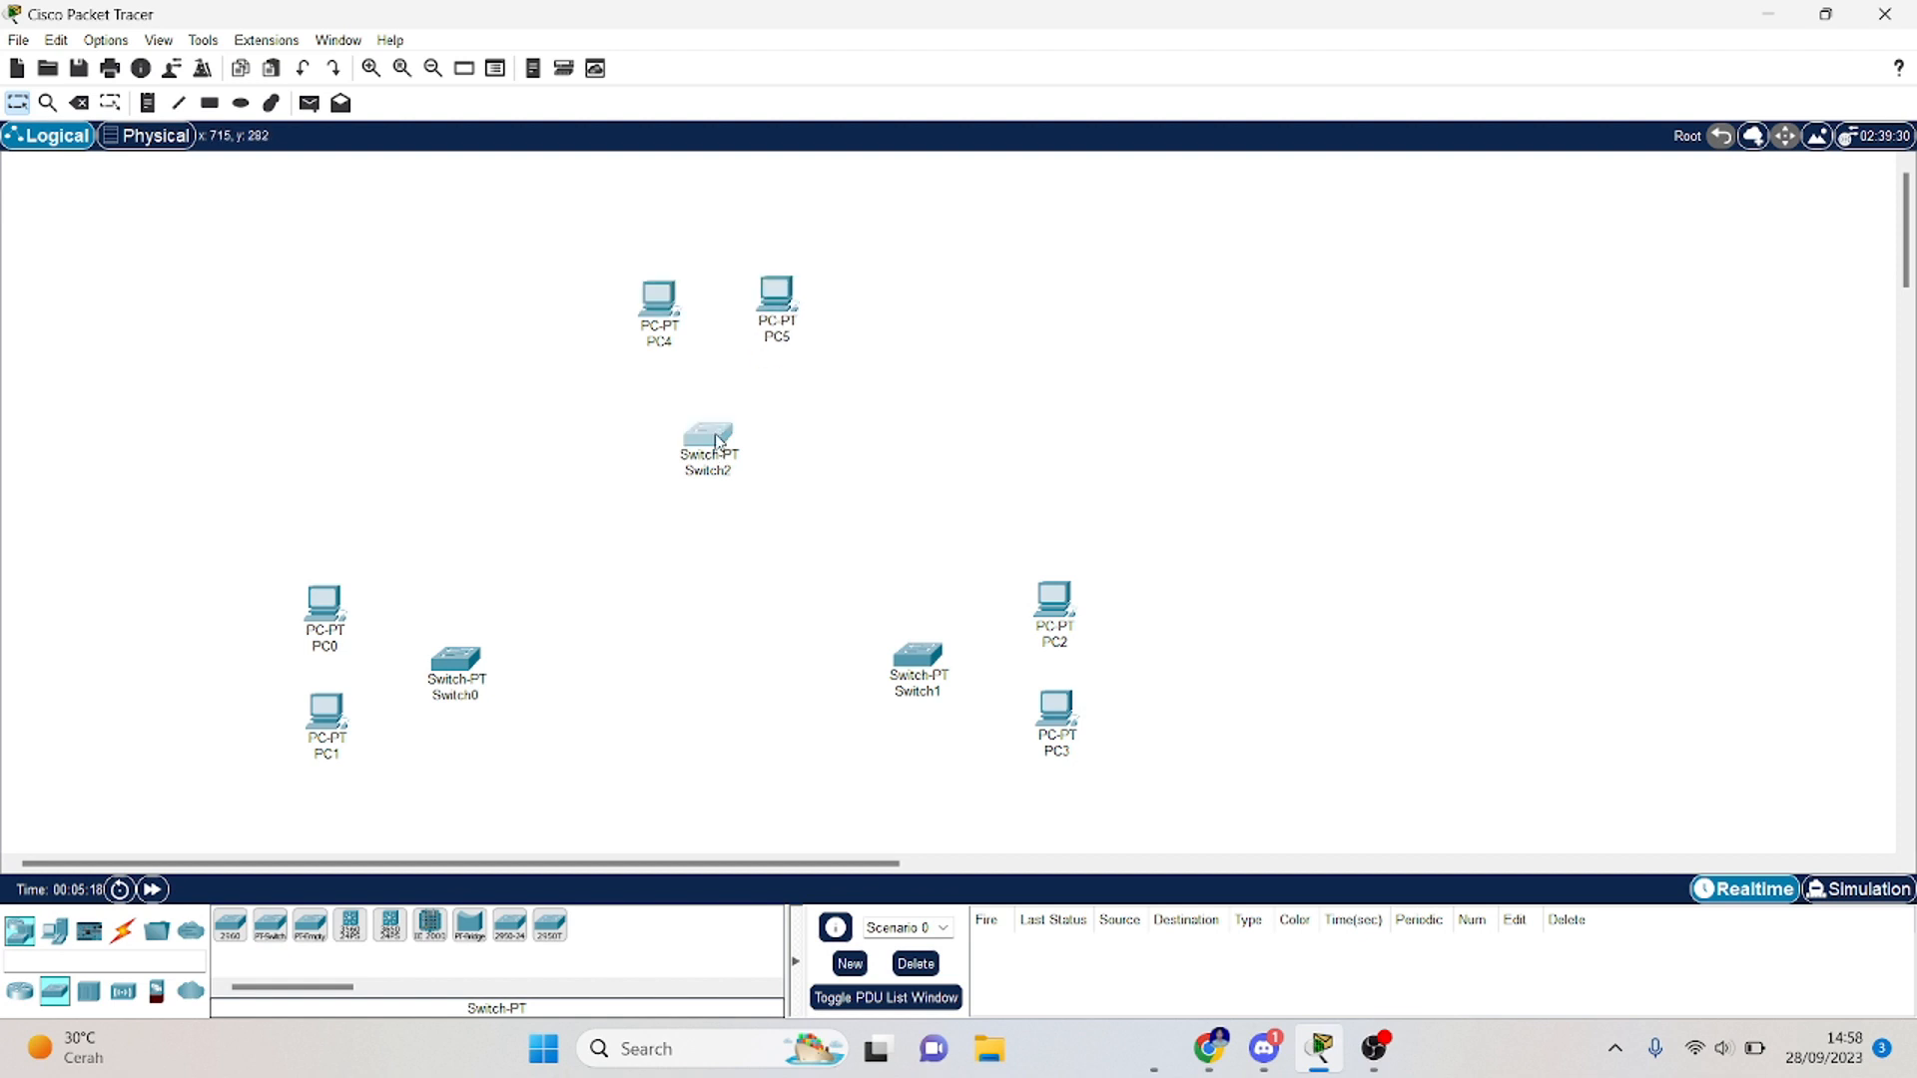
pyautogui.moveTo(713, 435); pyautogui.dragTo(727, 402)
pyautogui.moveTo(771, 286); pyautogui.dragTo(774, 286)
pyautogui.moveTo(658, 297); pyautogui.dragTo(622, 292)
pyautogui.moveTo(723, 401); pyautogui.dragTo(692, 408)
pyautogui.click(828, 435)
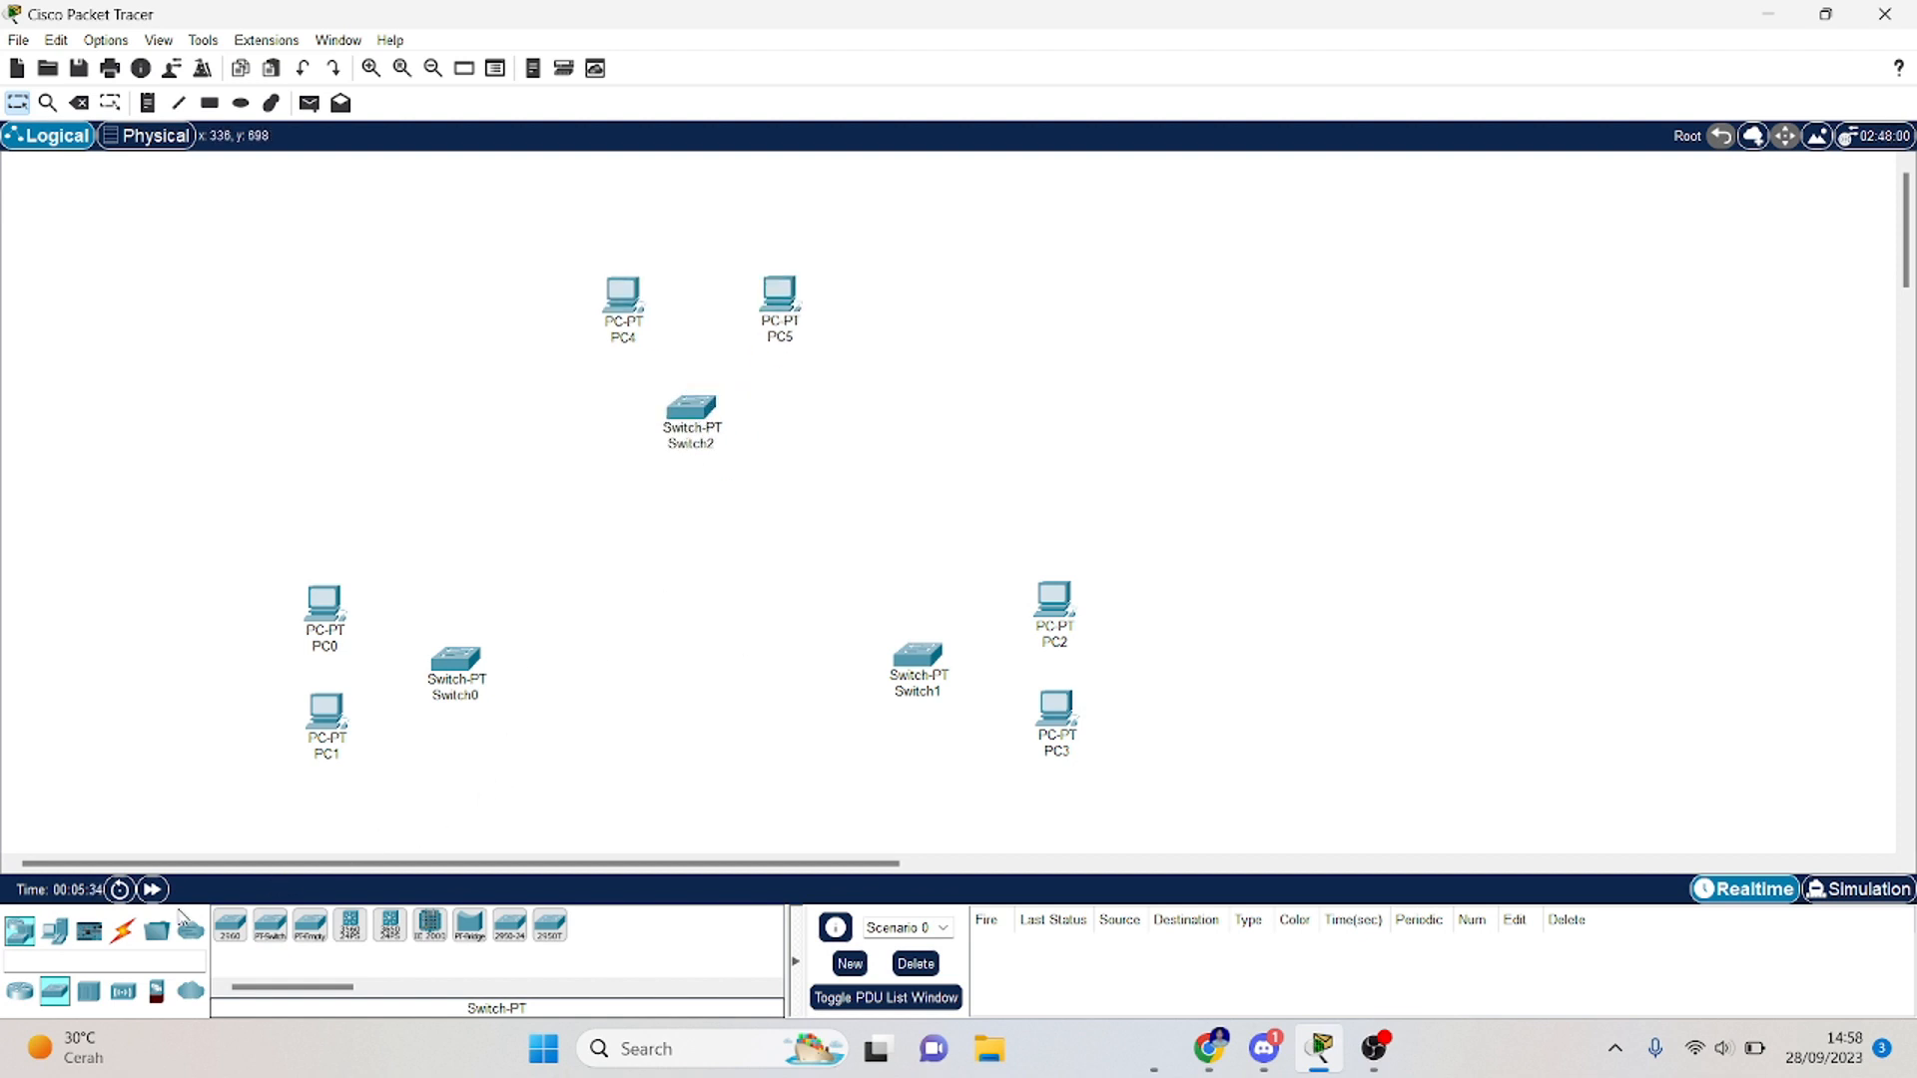
# Step: Place three Router-PT-Empty routers, one on the inner side of each switch
pyautogui.click(22, 993)
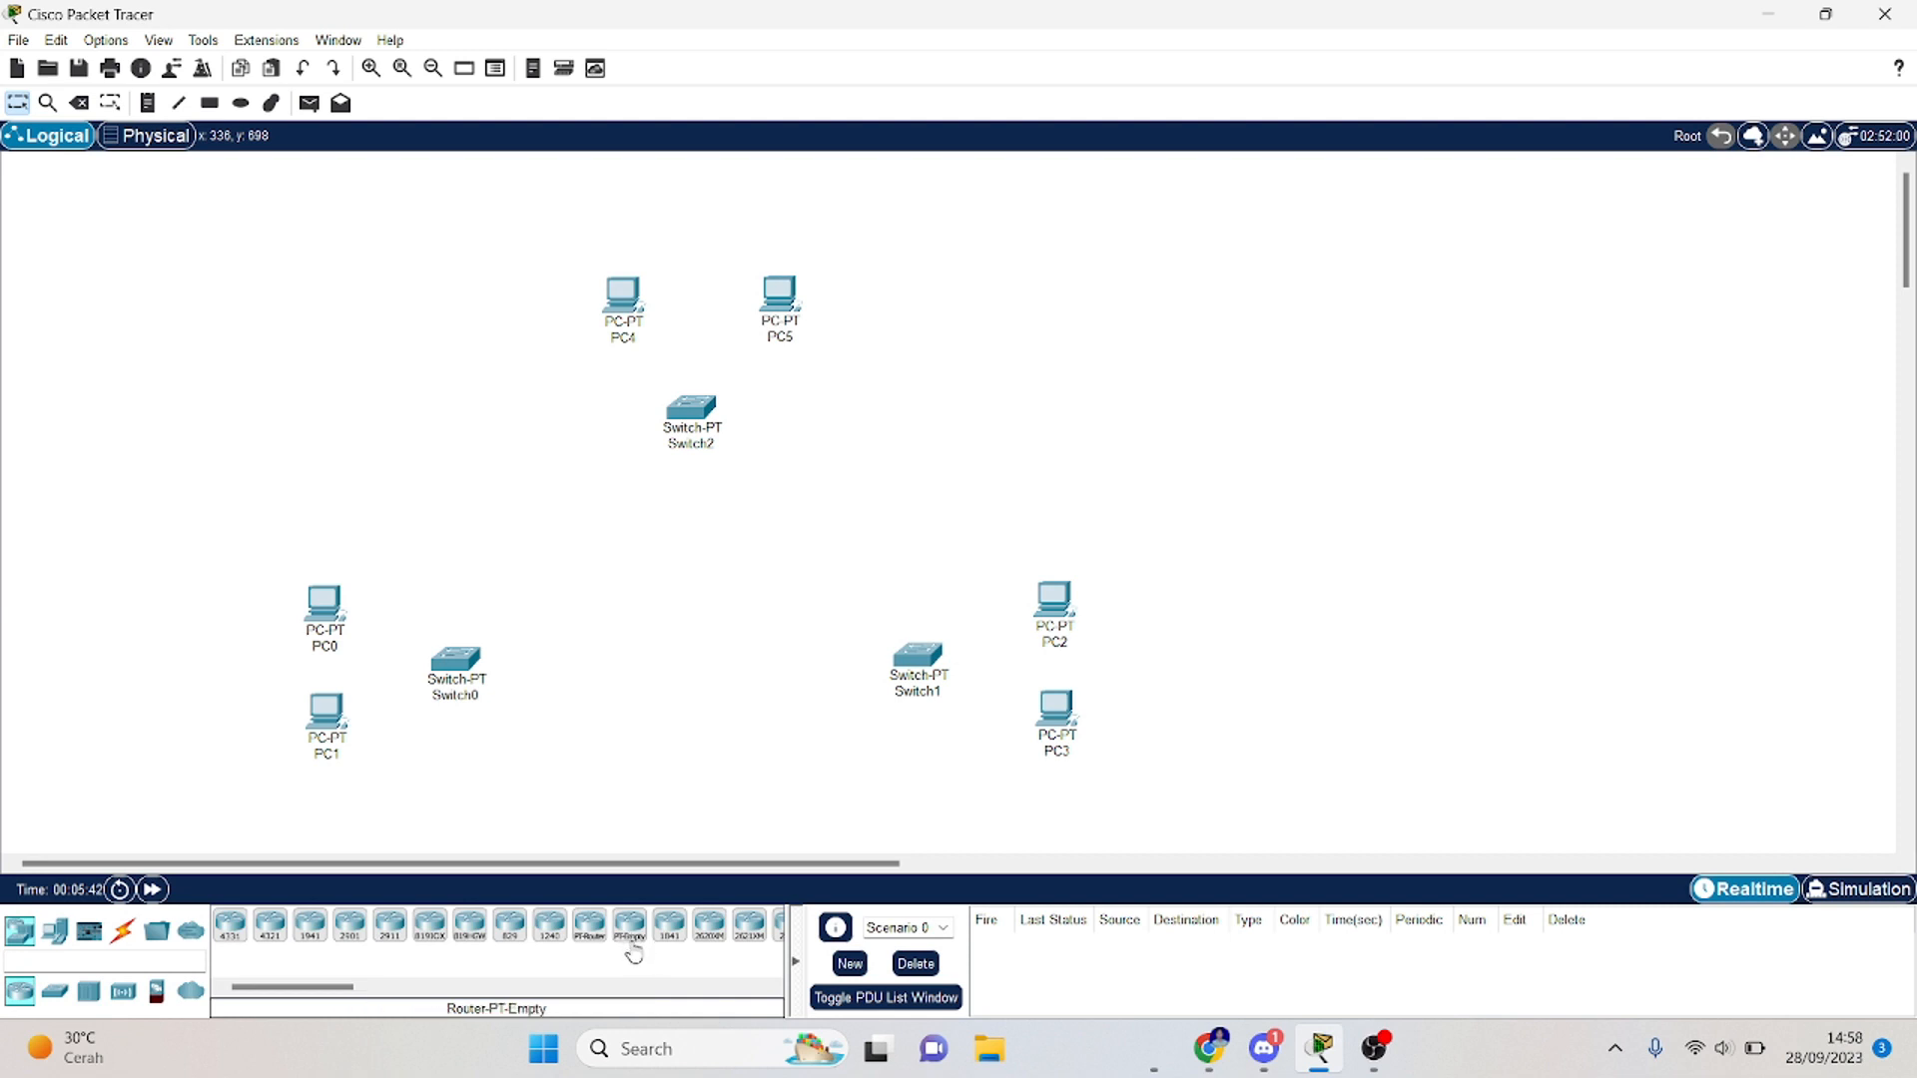
pyautogui.moveTo(641, 951); pyautogui.dragTo(596, 664)
pyautogui.moveTo(616, 938); pyautogui.dragTo(794, 661)
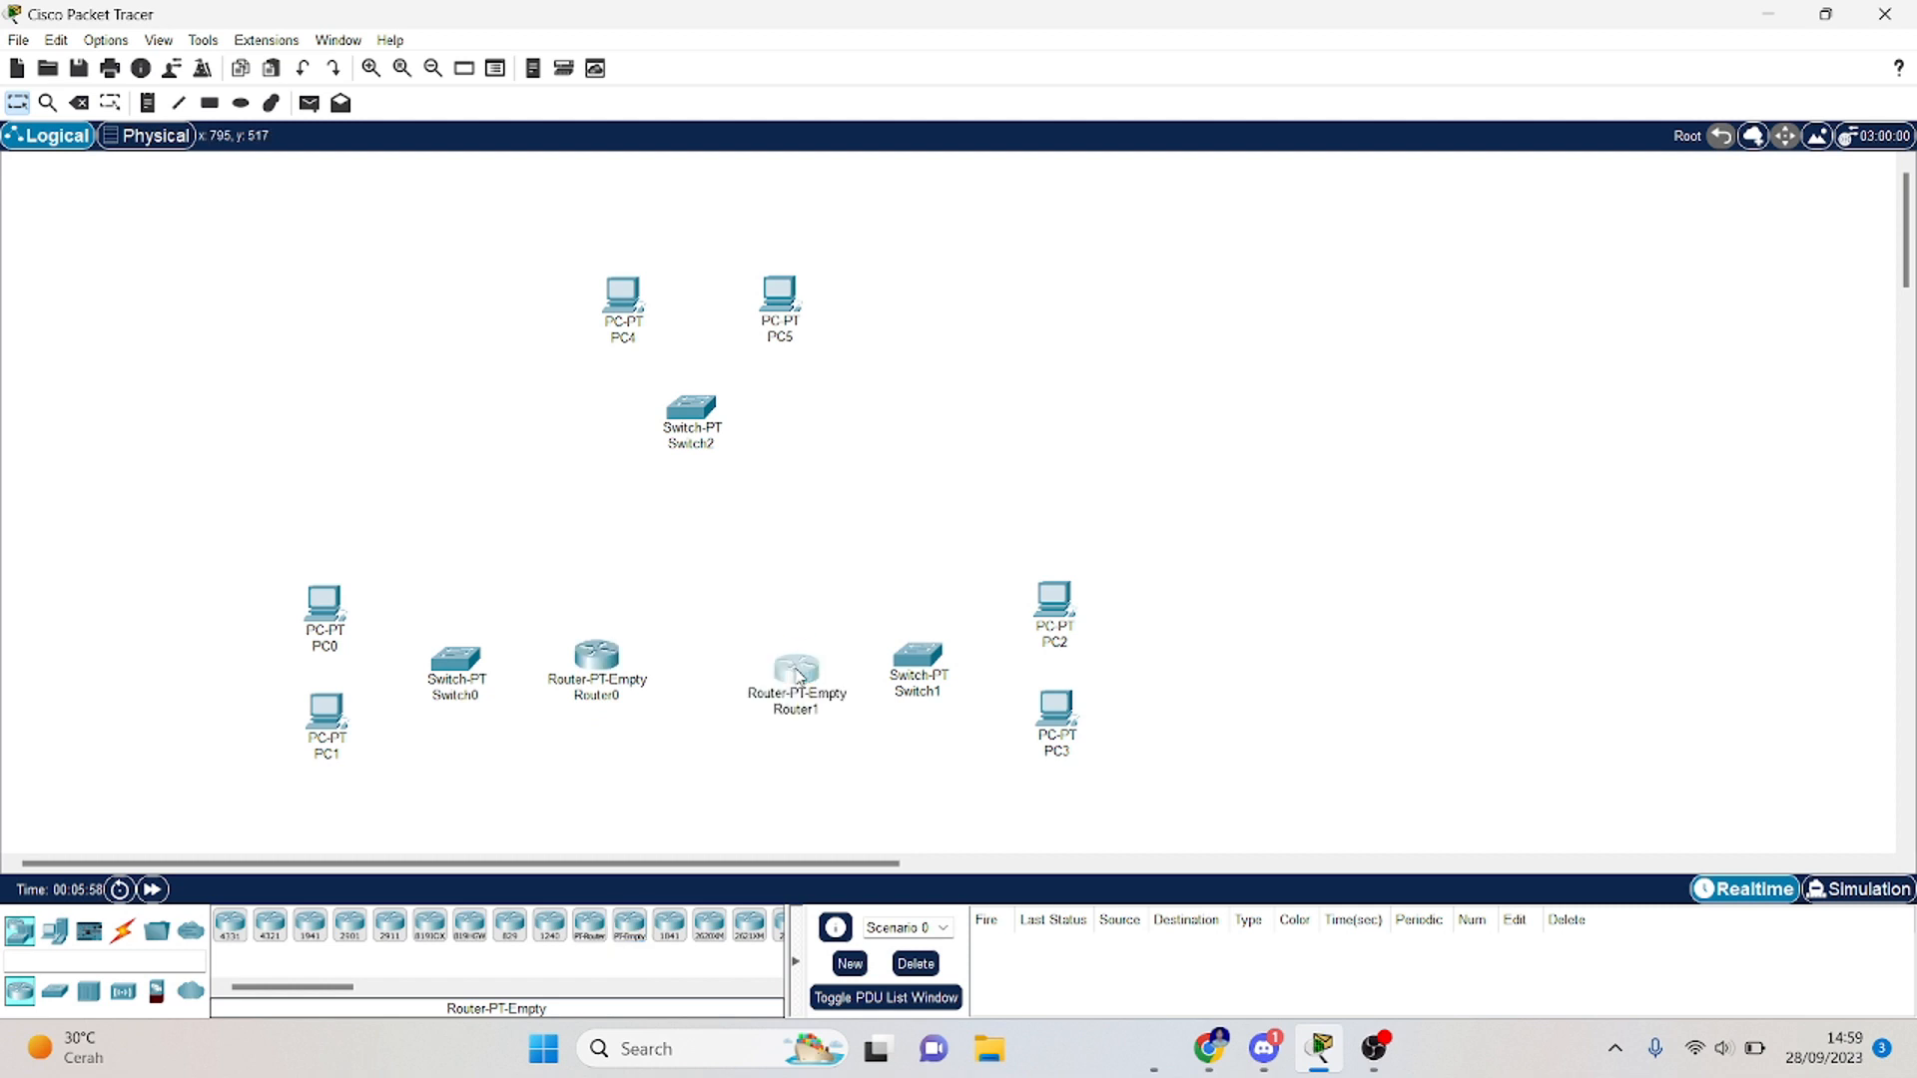
pyautogui.moveTo(622, 934); pyautogui.dragTo(695, 533)
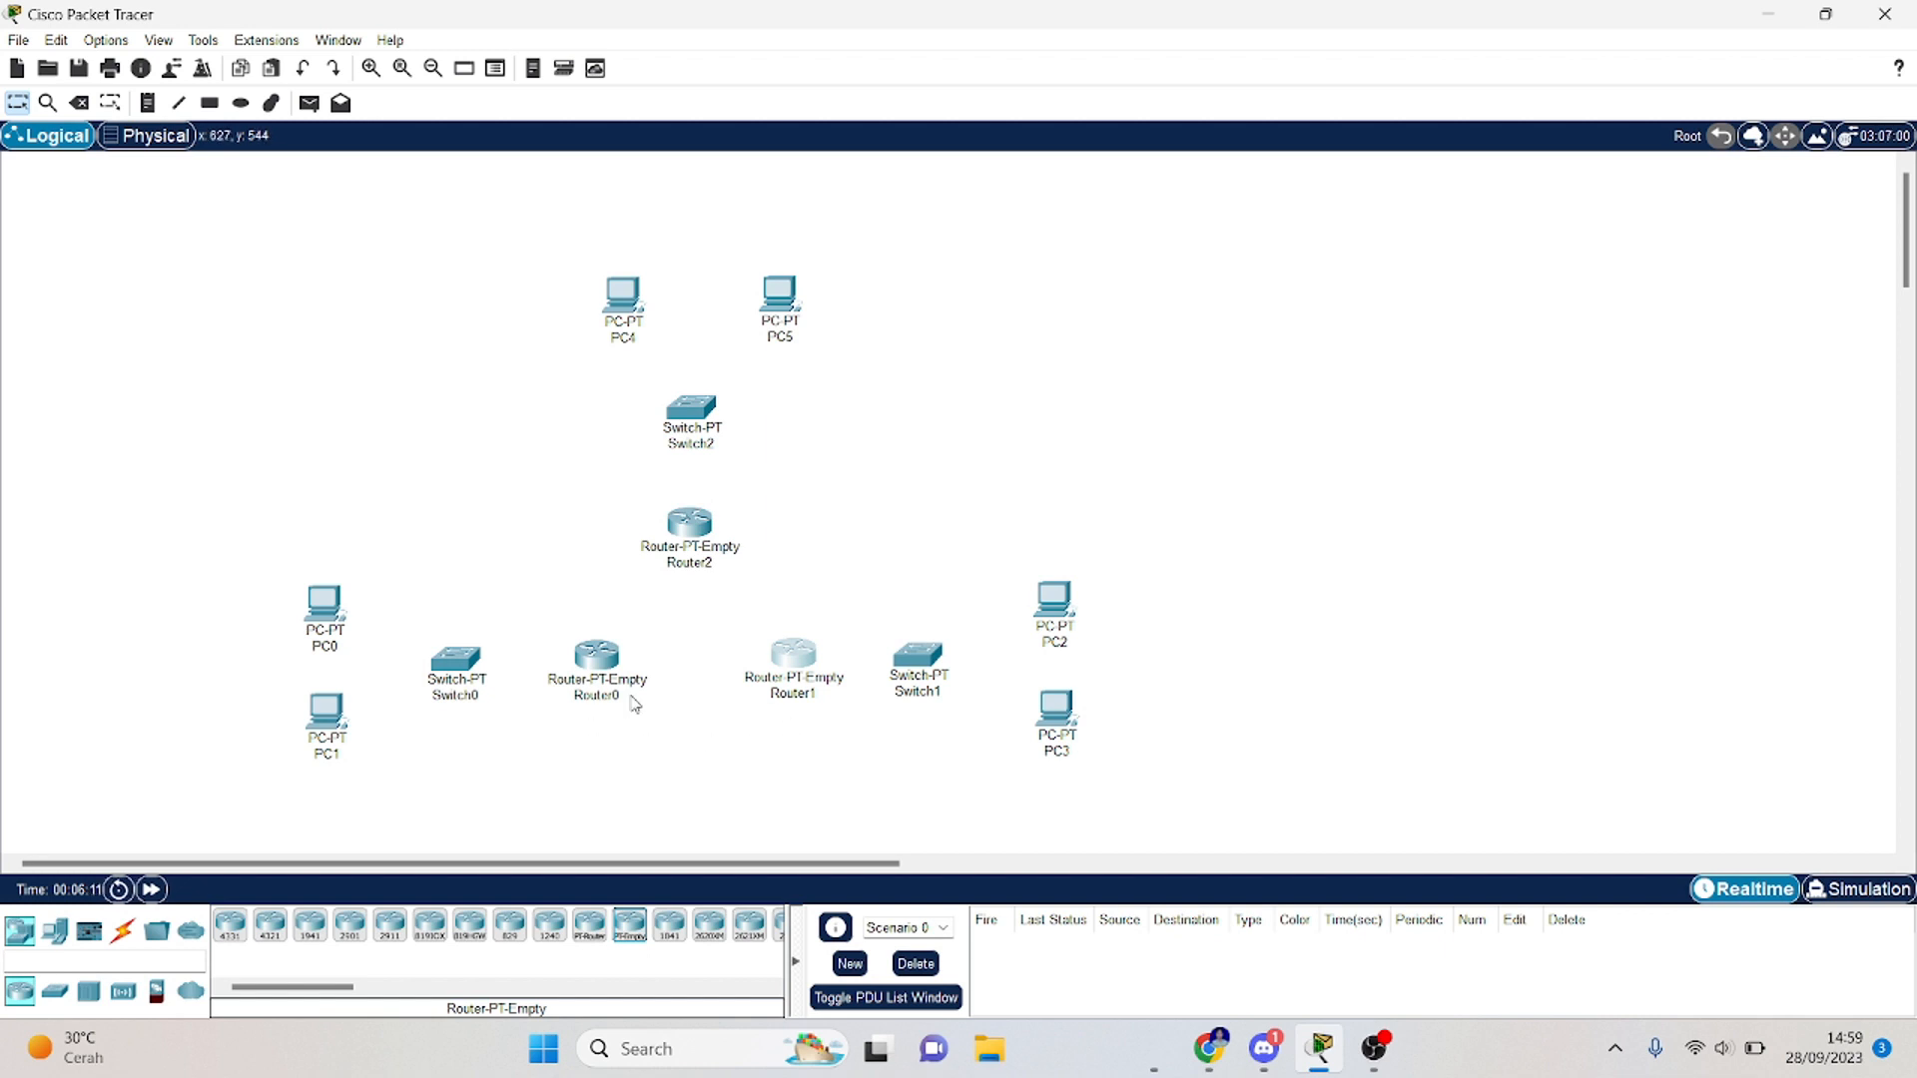
# Step: Install three PT-ROUTER-NM-1CFE modules in Router0 and switch its power on
pyautogui.click(590, 660)
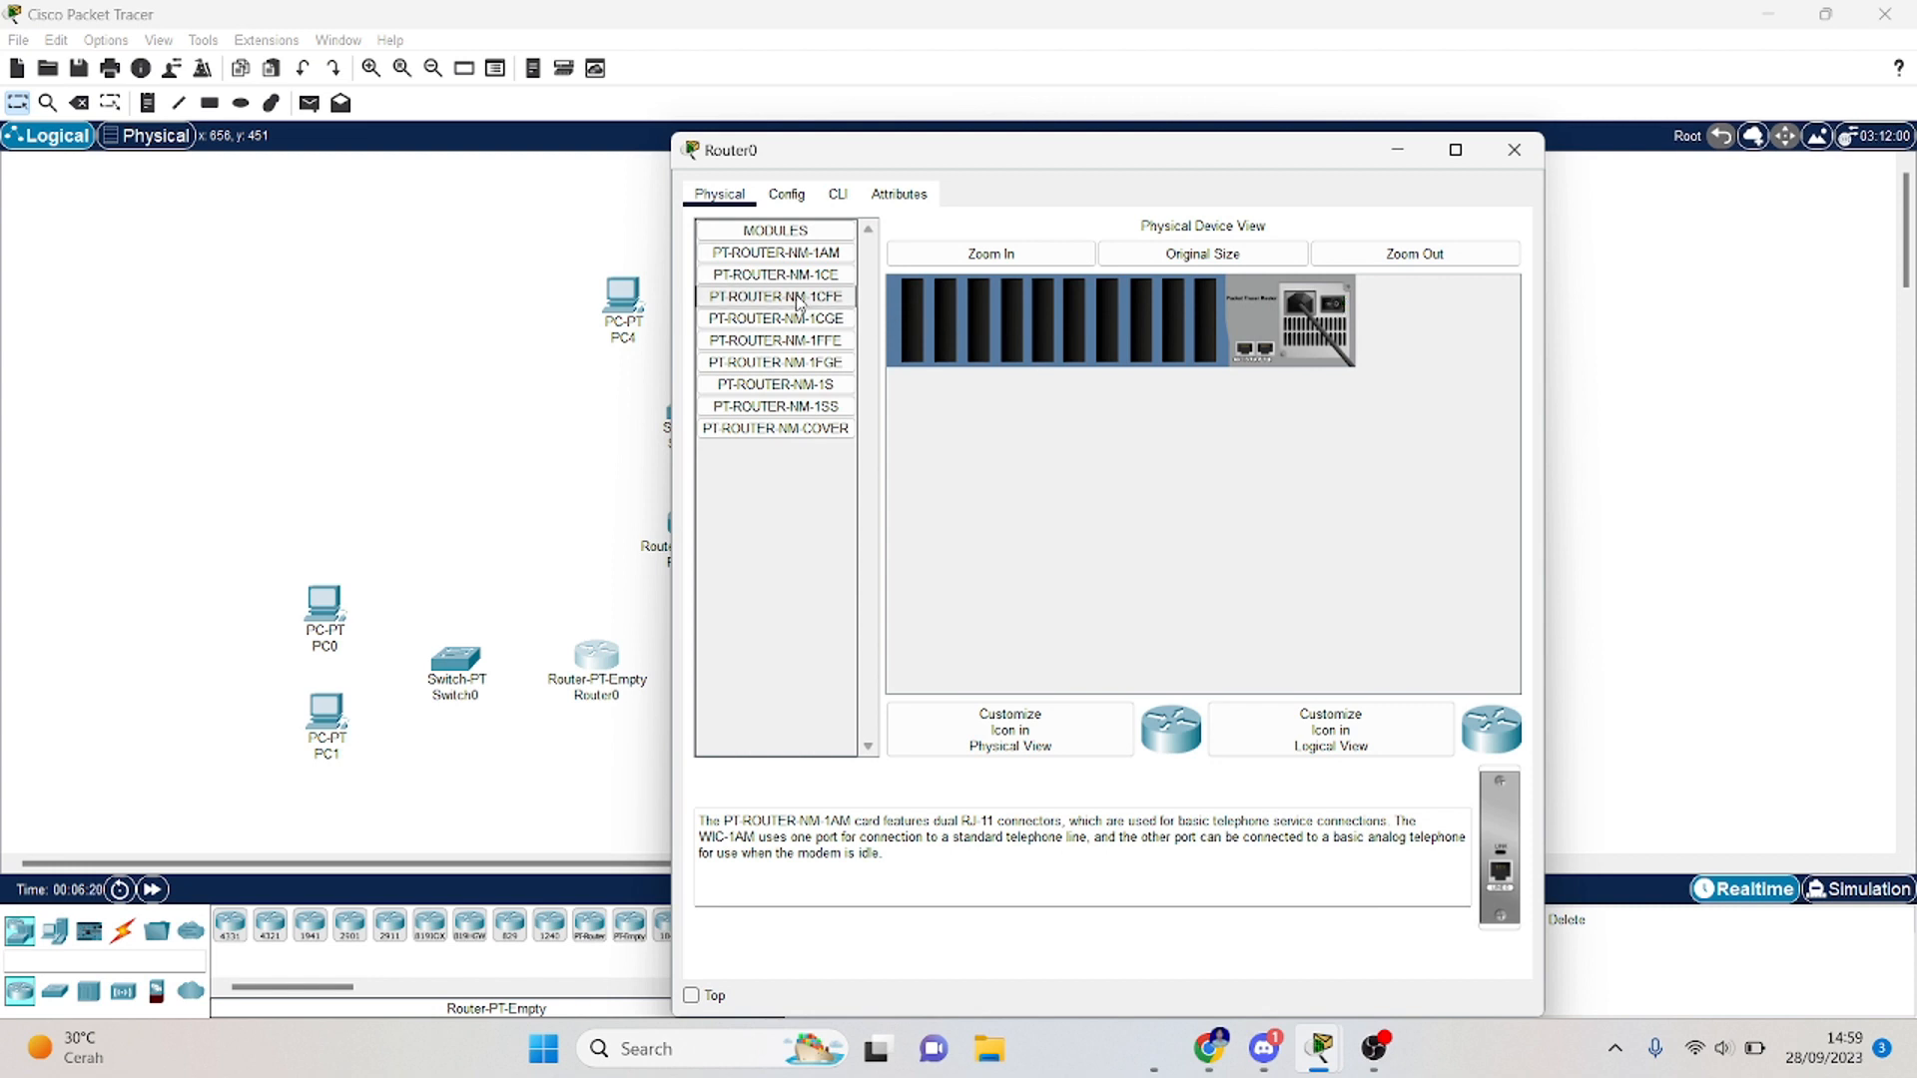
pyautogui.moveTo(799, 301); pyautogui.dragTo(1208, 320)
pyautogui.moveTo(798, 302); pyautogui.dragTo(1174, 319)
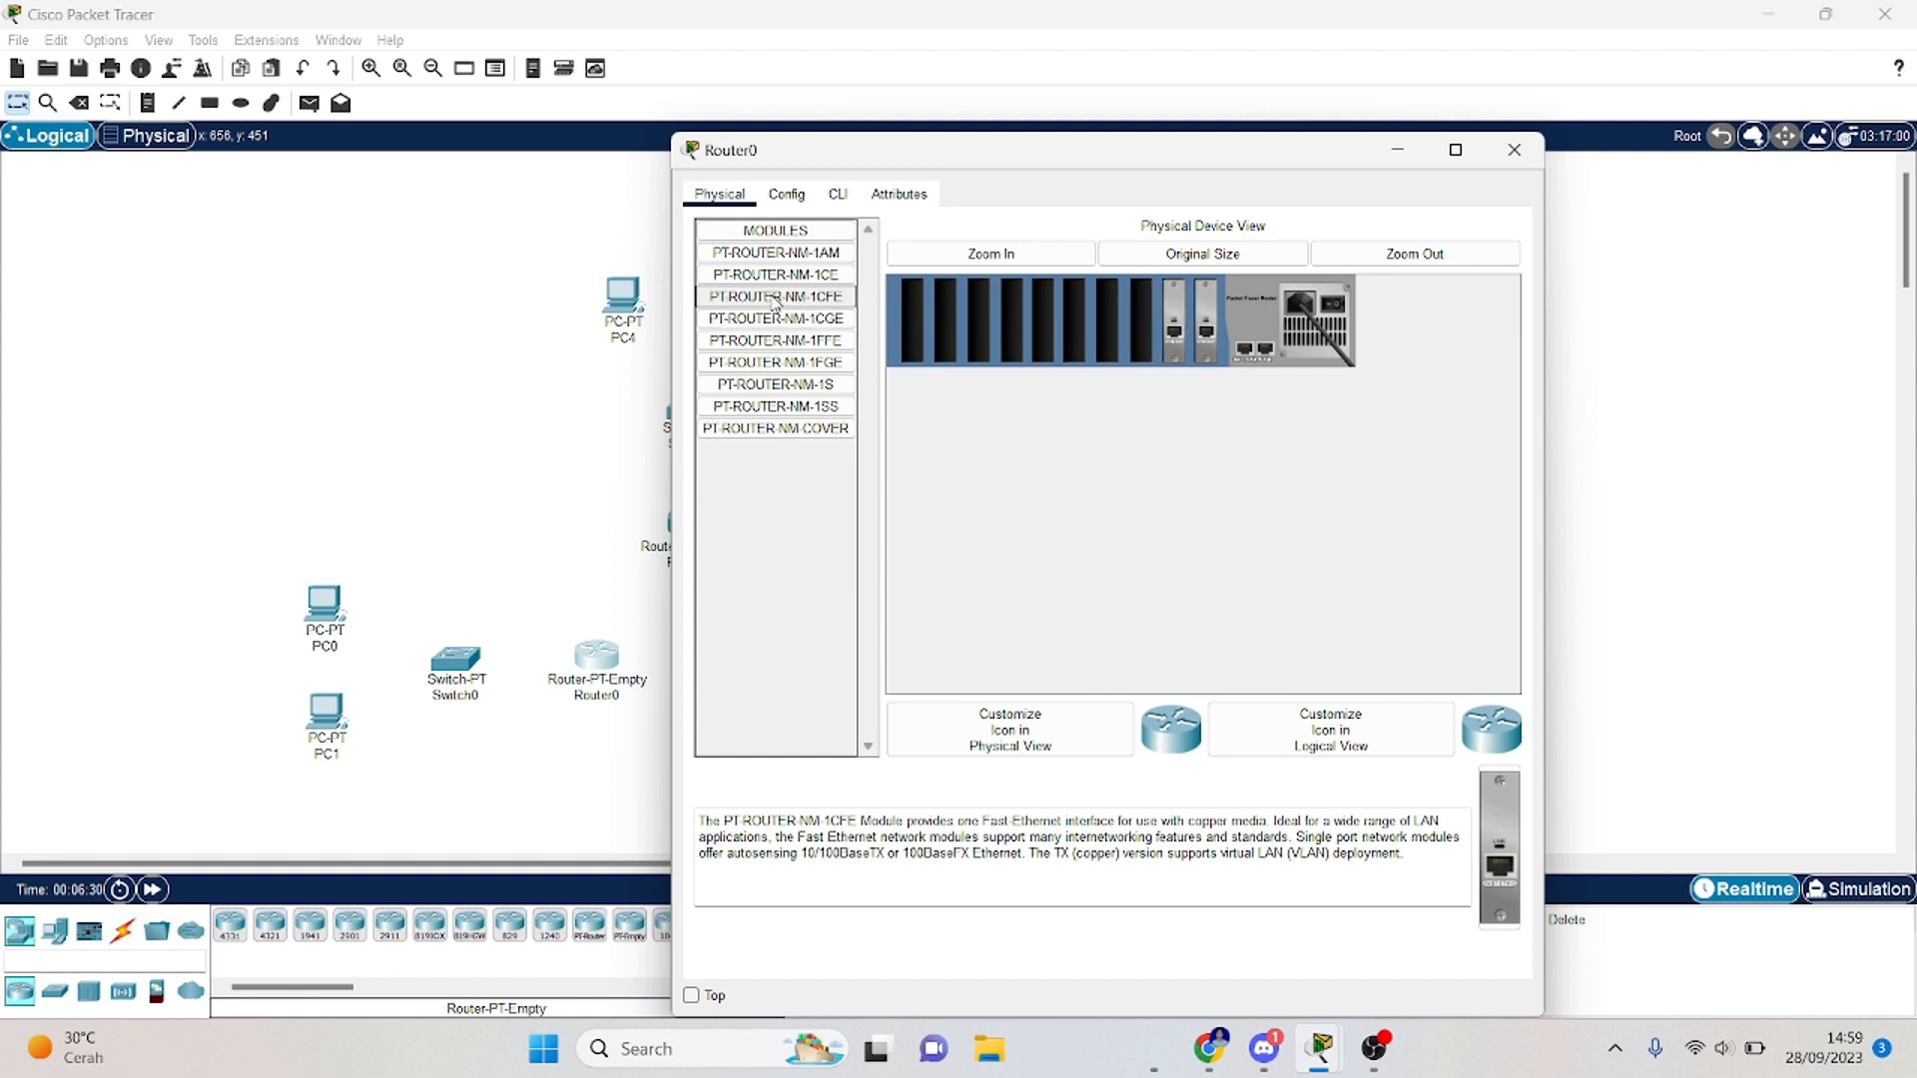
pyautogui.moveTo(776, 302); pyautogui.dragTo(1150, 335)
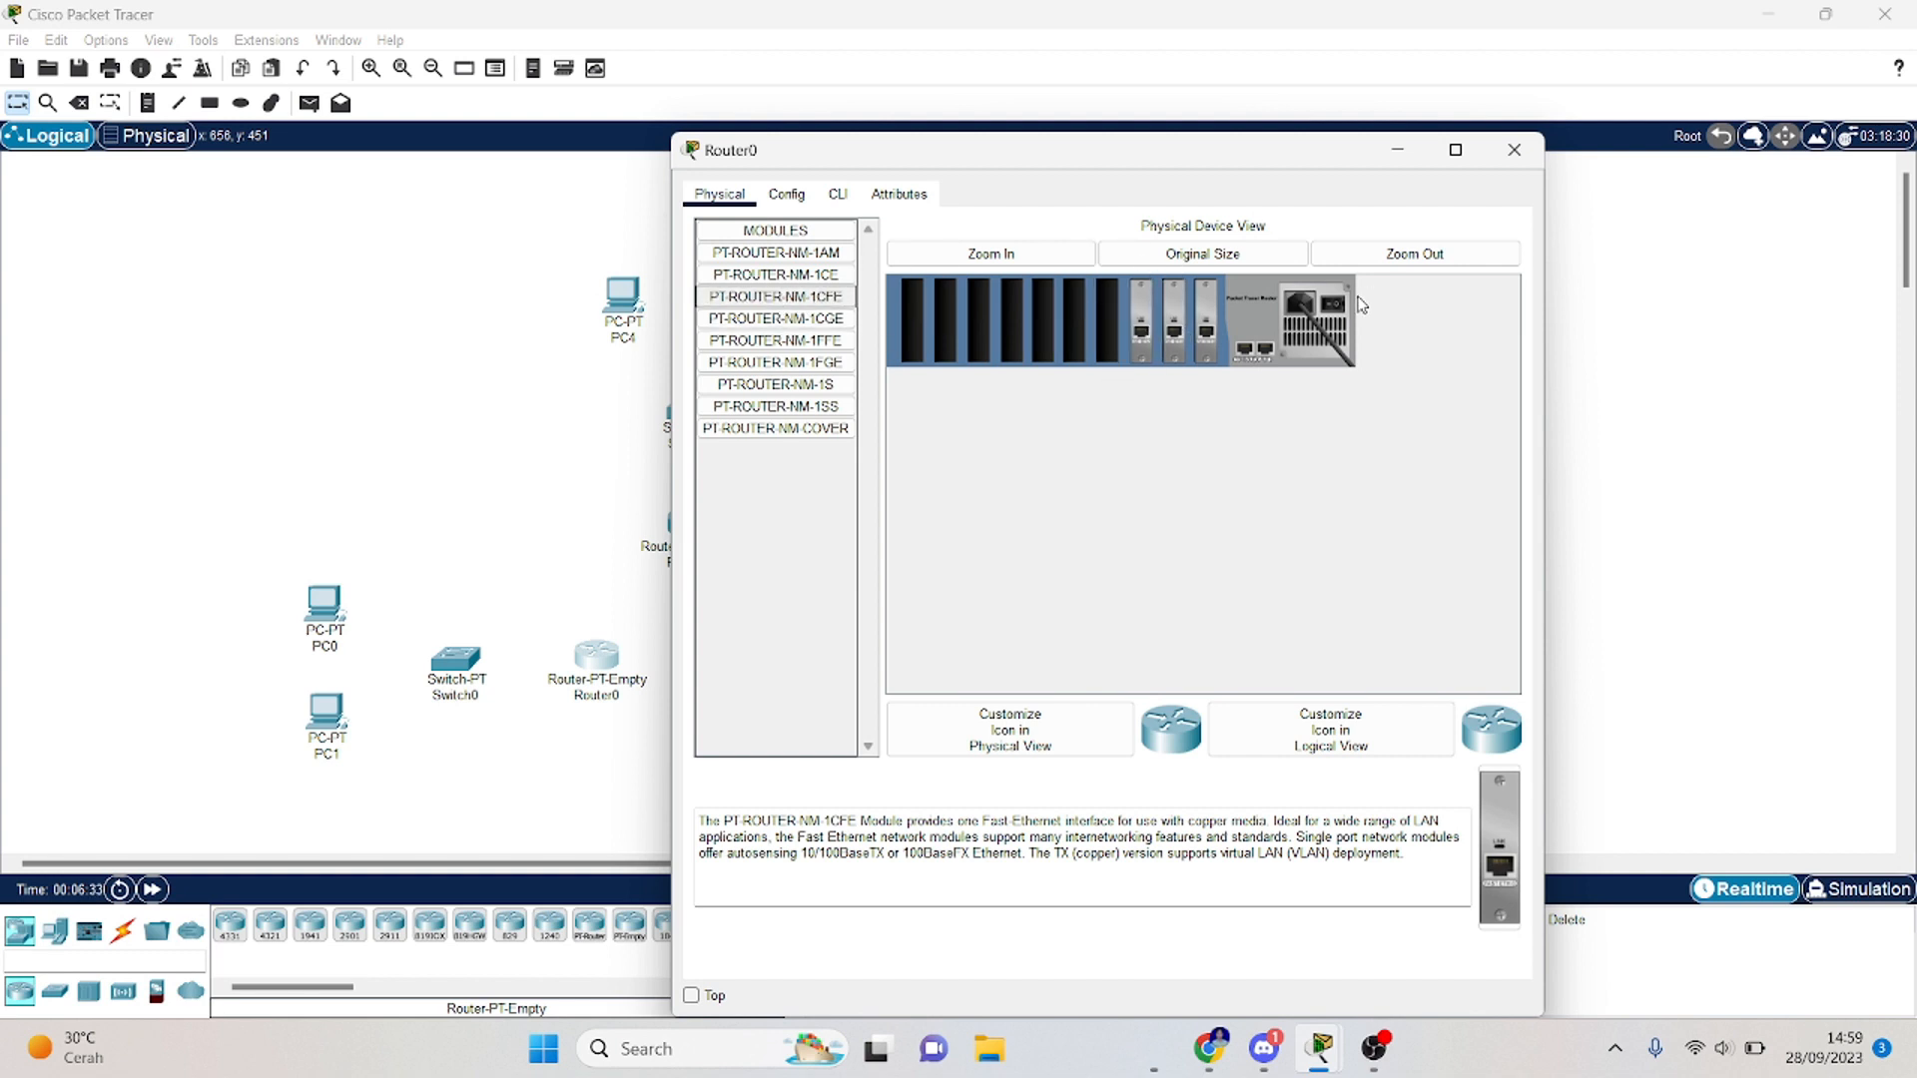
pyautogui.click(1338, 305)
pyautogui.click(1514, 150)
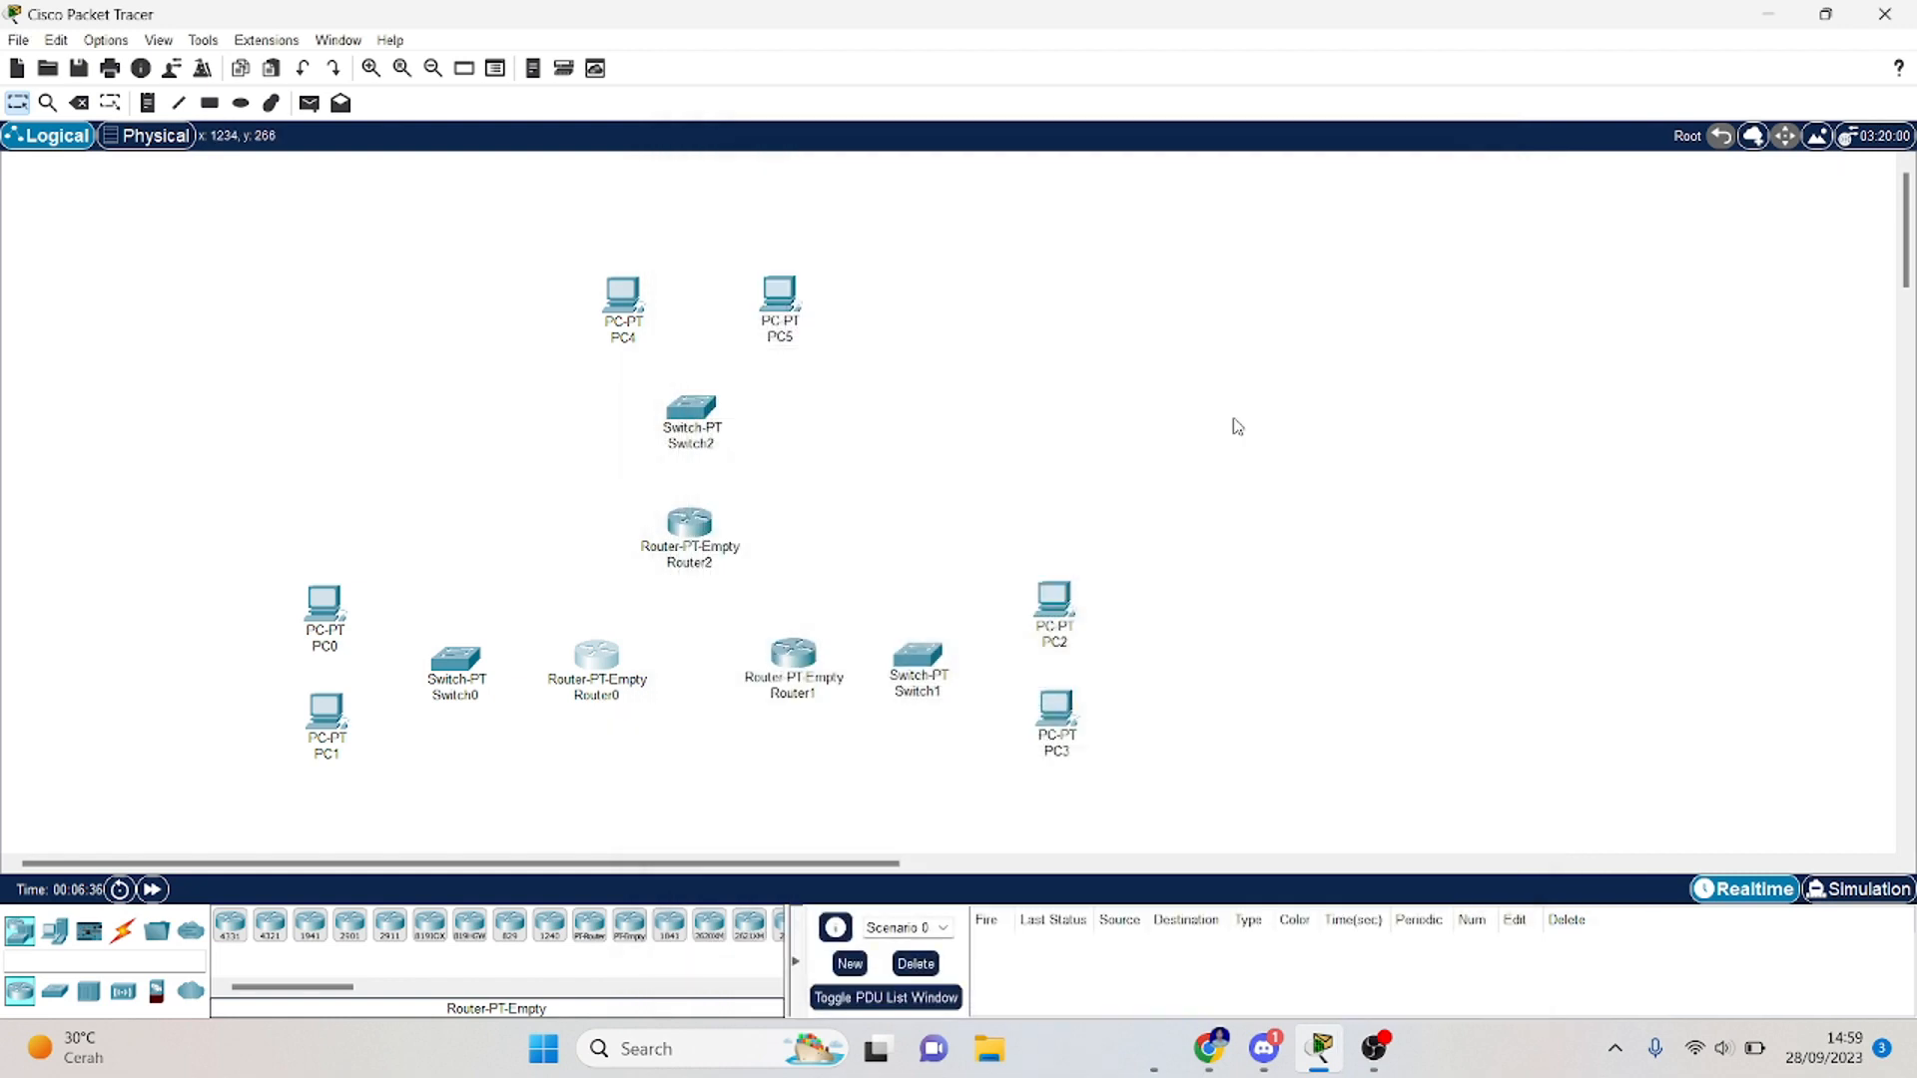
# Step: Power off Router1 and install three PT-ROUTER-NM-1CFE modules in it
pyautogui.click(812, 651)
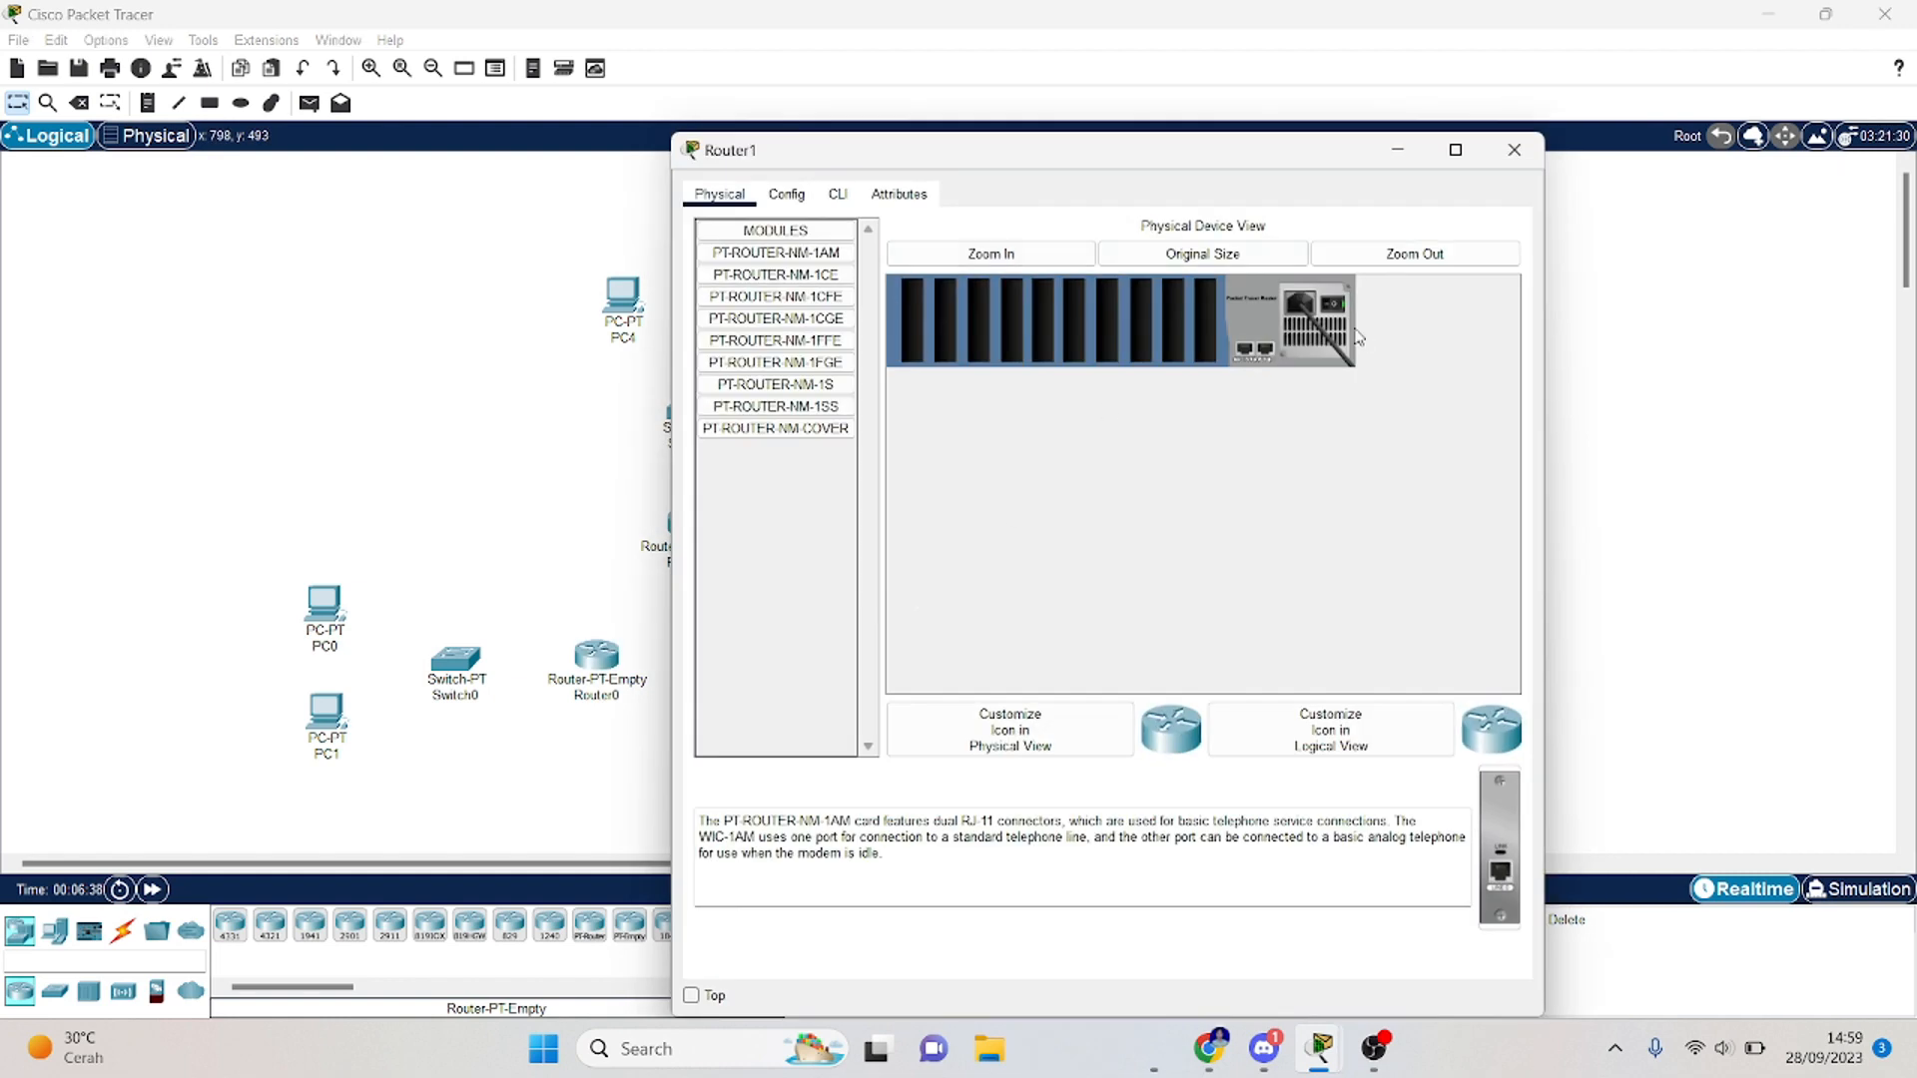
pyautogui.click(1334, 306)
pyautogui.moveTo(821, 298); pyautogui.dragTo(1142, 319)
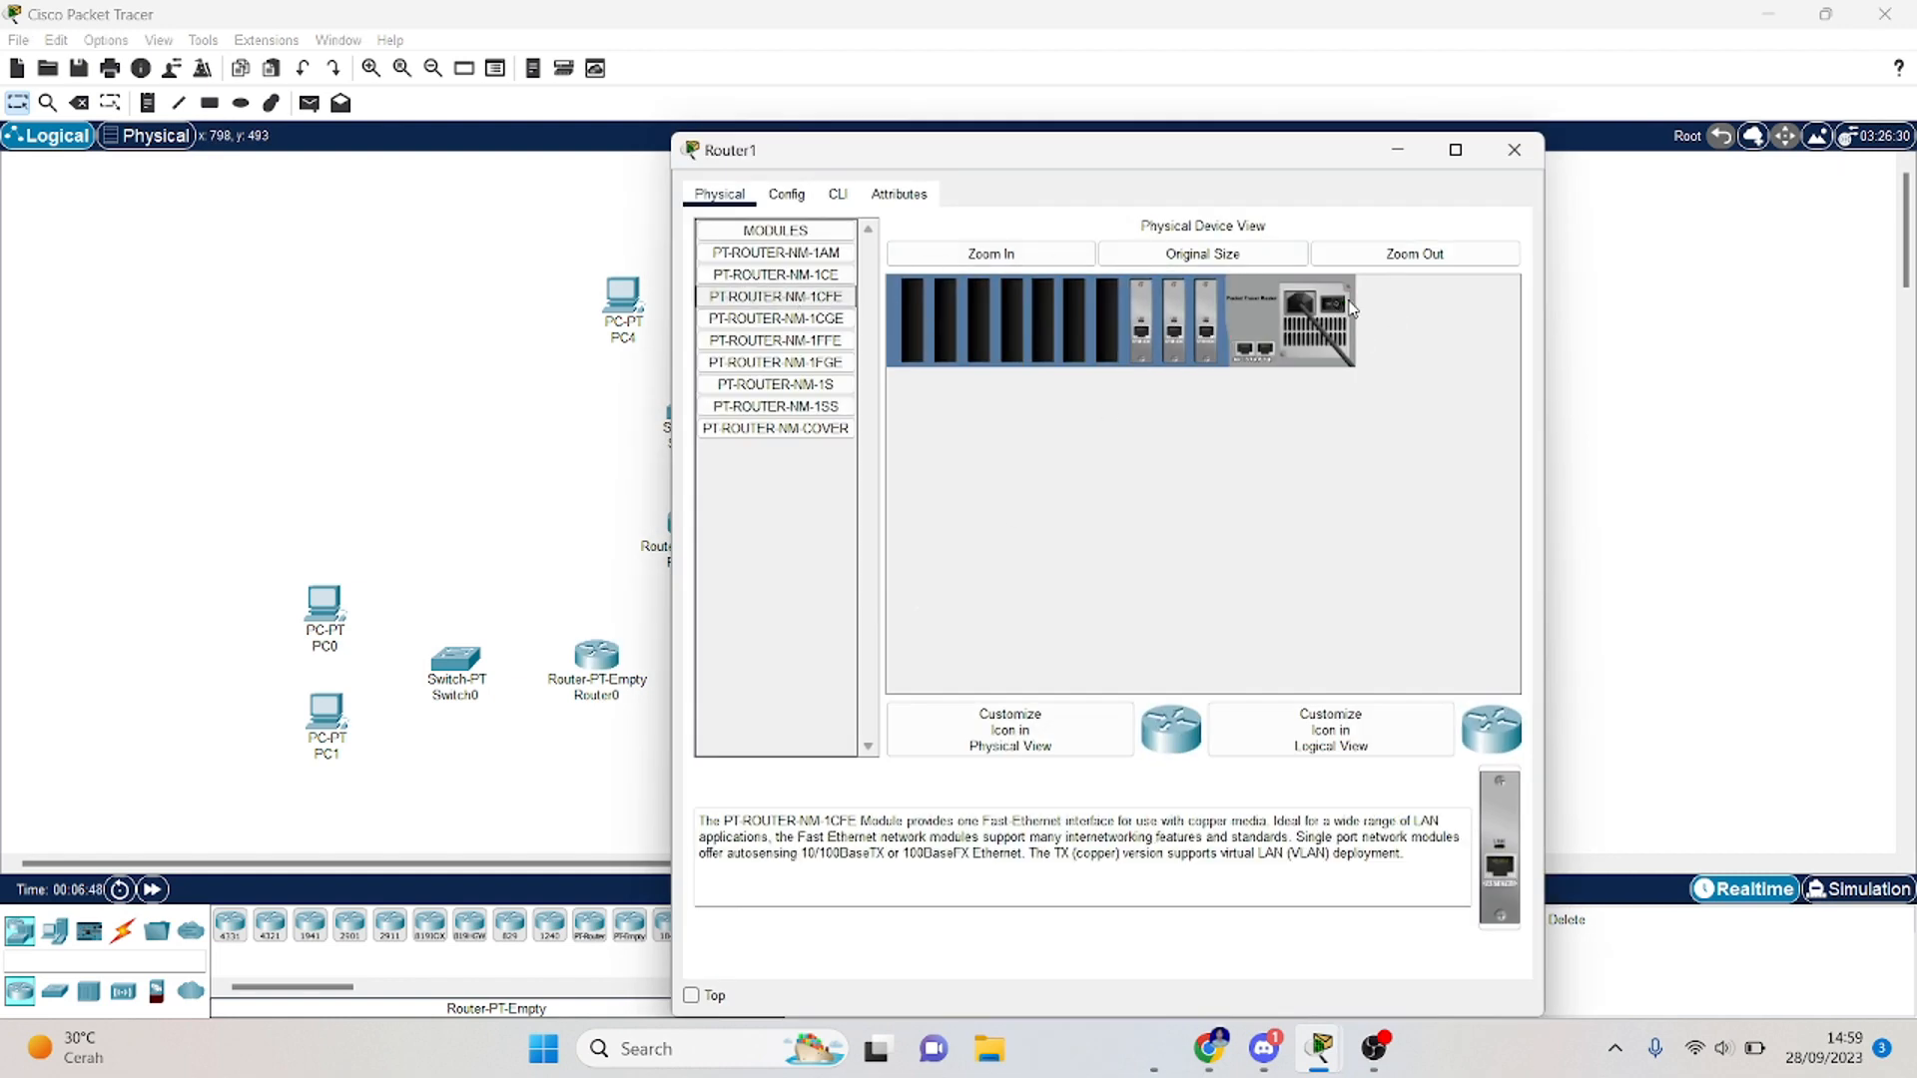
pyautogui.click(1514, 150)
# Step: Power off Router2 and install three PT-ROUTER-NM-1CFE modules in it
pyautogui.click(689, 519)
pyautogui.click(1334, 305)
pyautogui.moveTo(794, 297); pyautogui.dragTo(1143, 320)
pyautogui.click(1515, 150)
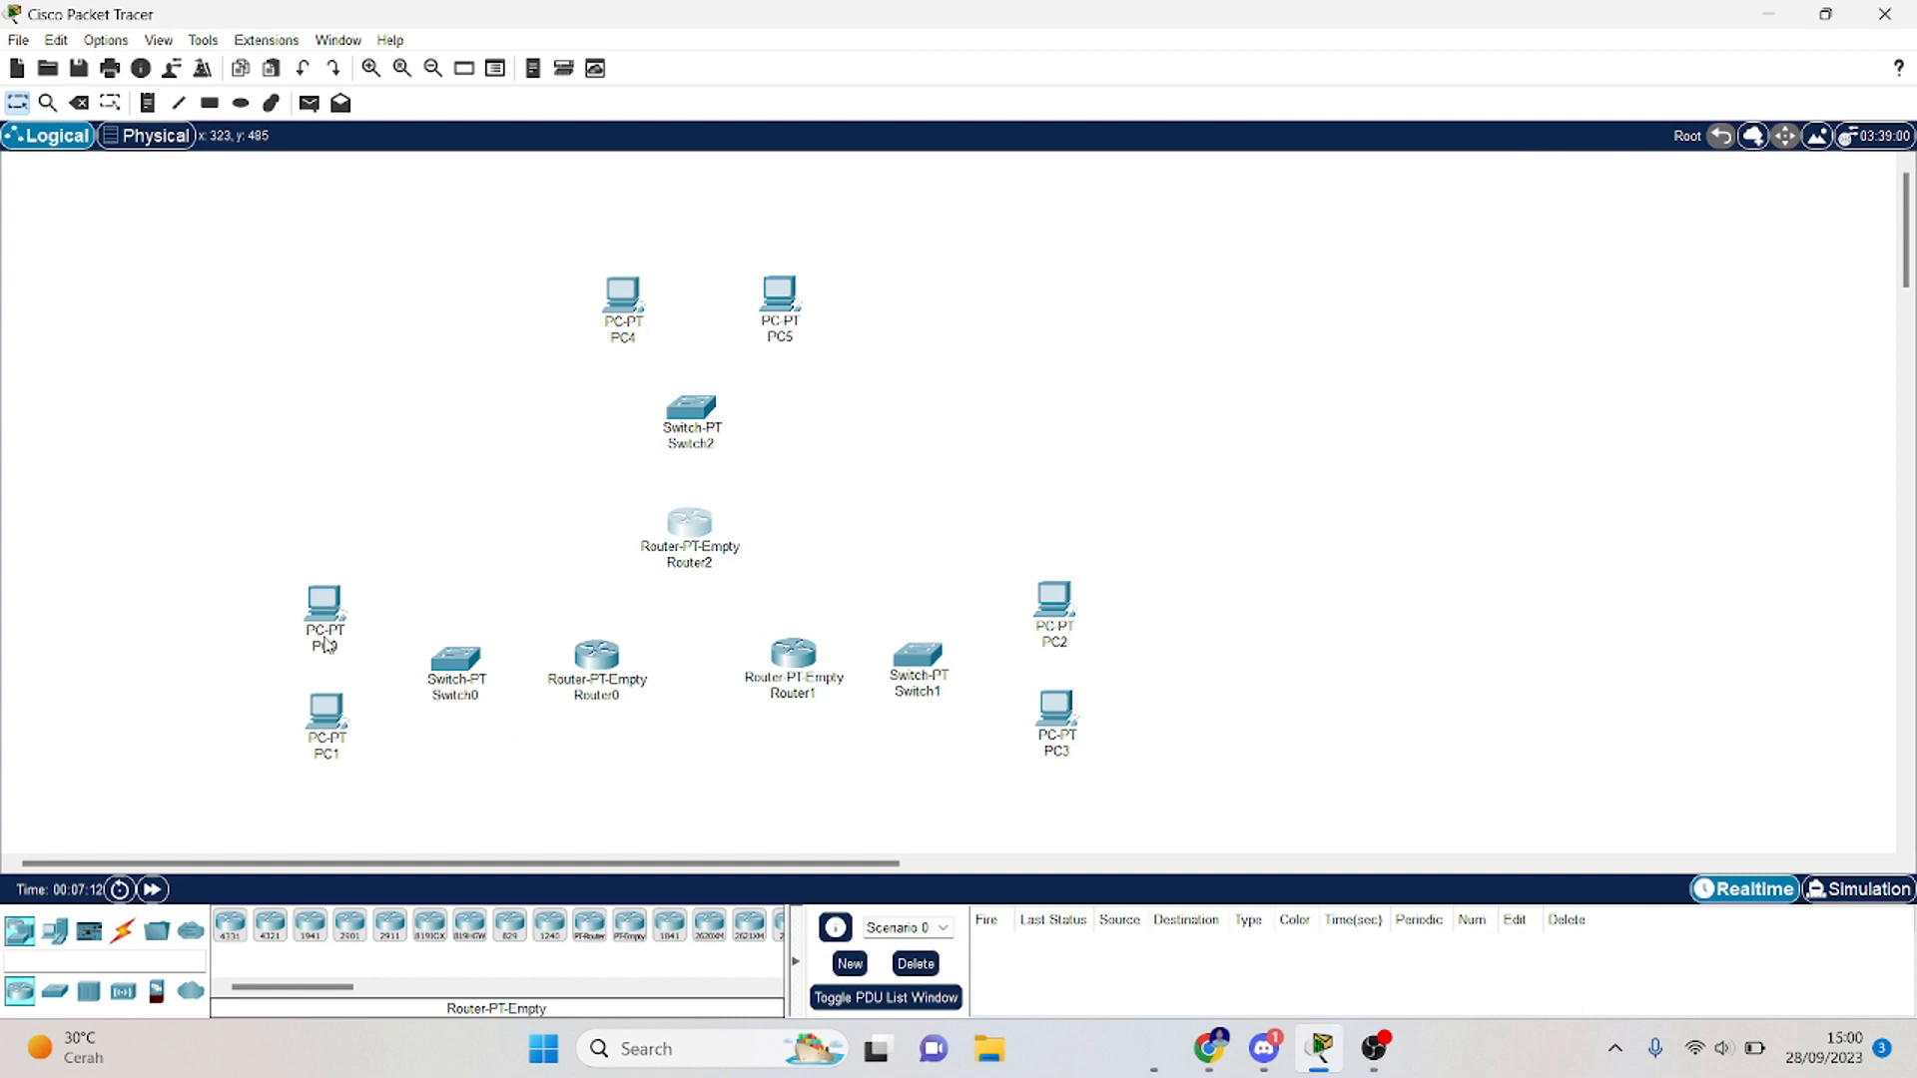
# Step: Connect PC0 and PC1 to Switch0 with Copper Straight-Through cables
pyautogui.click(122, 933)
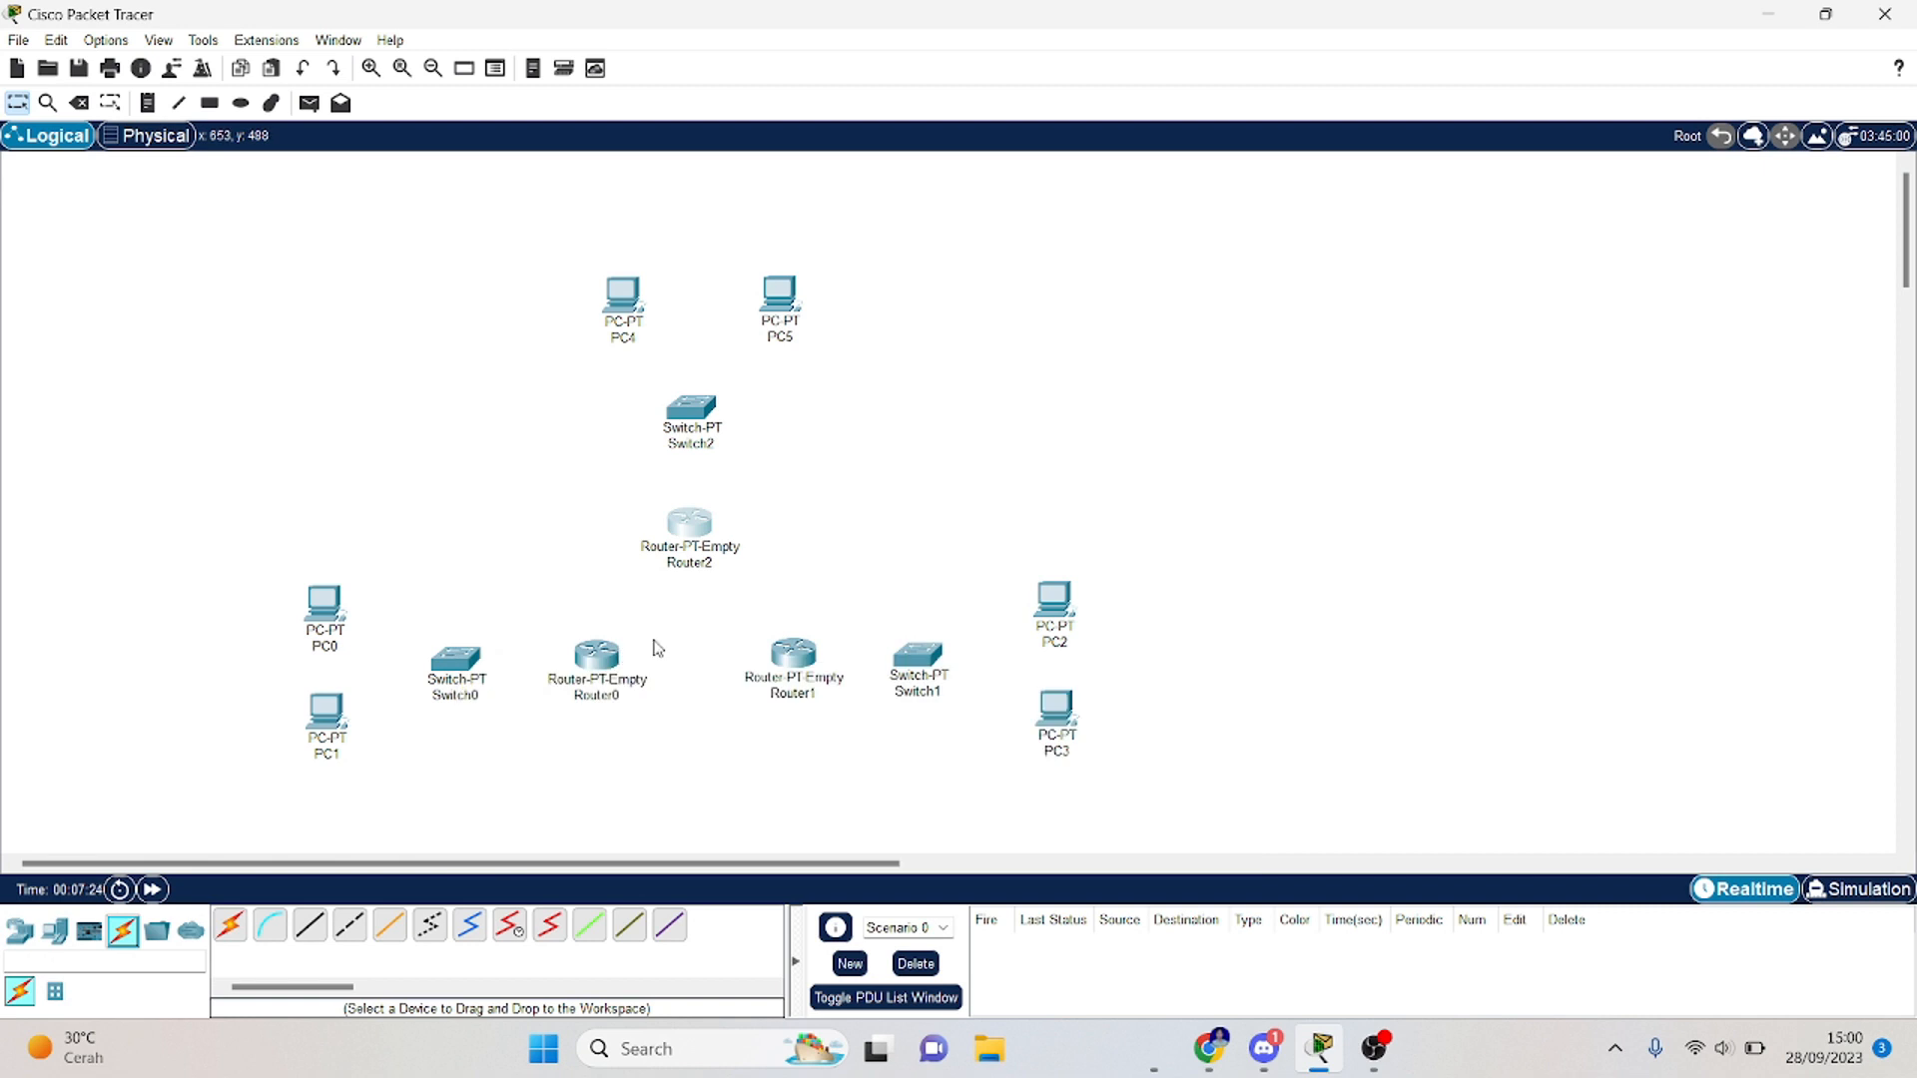
pyautogui.click(311, 931)
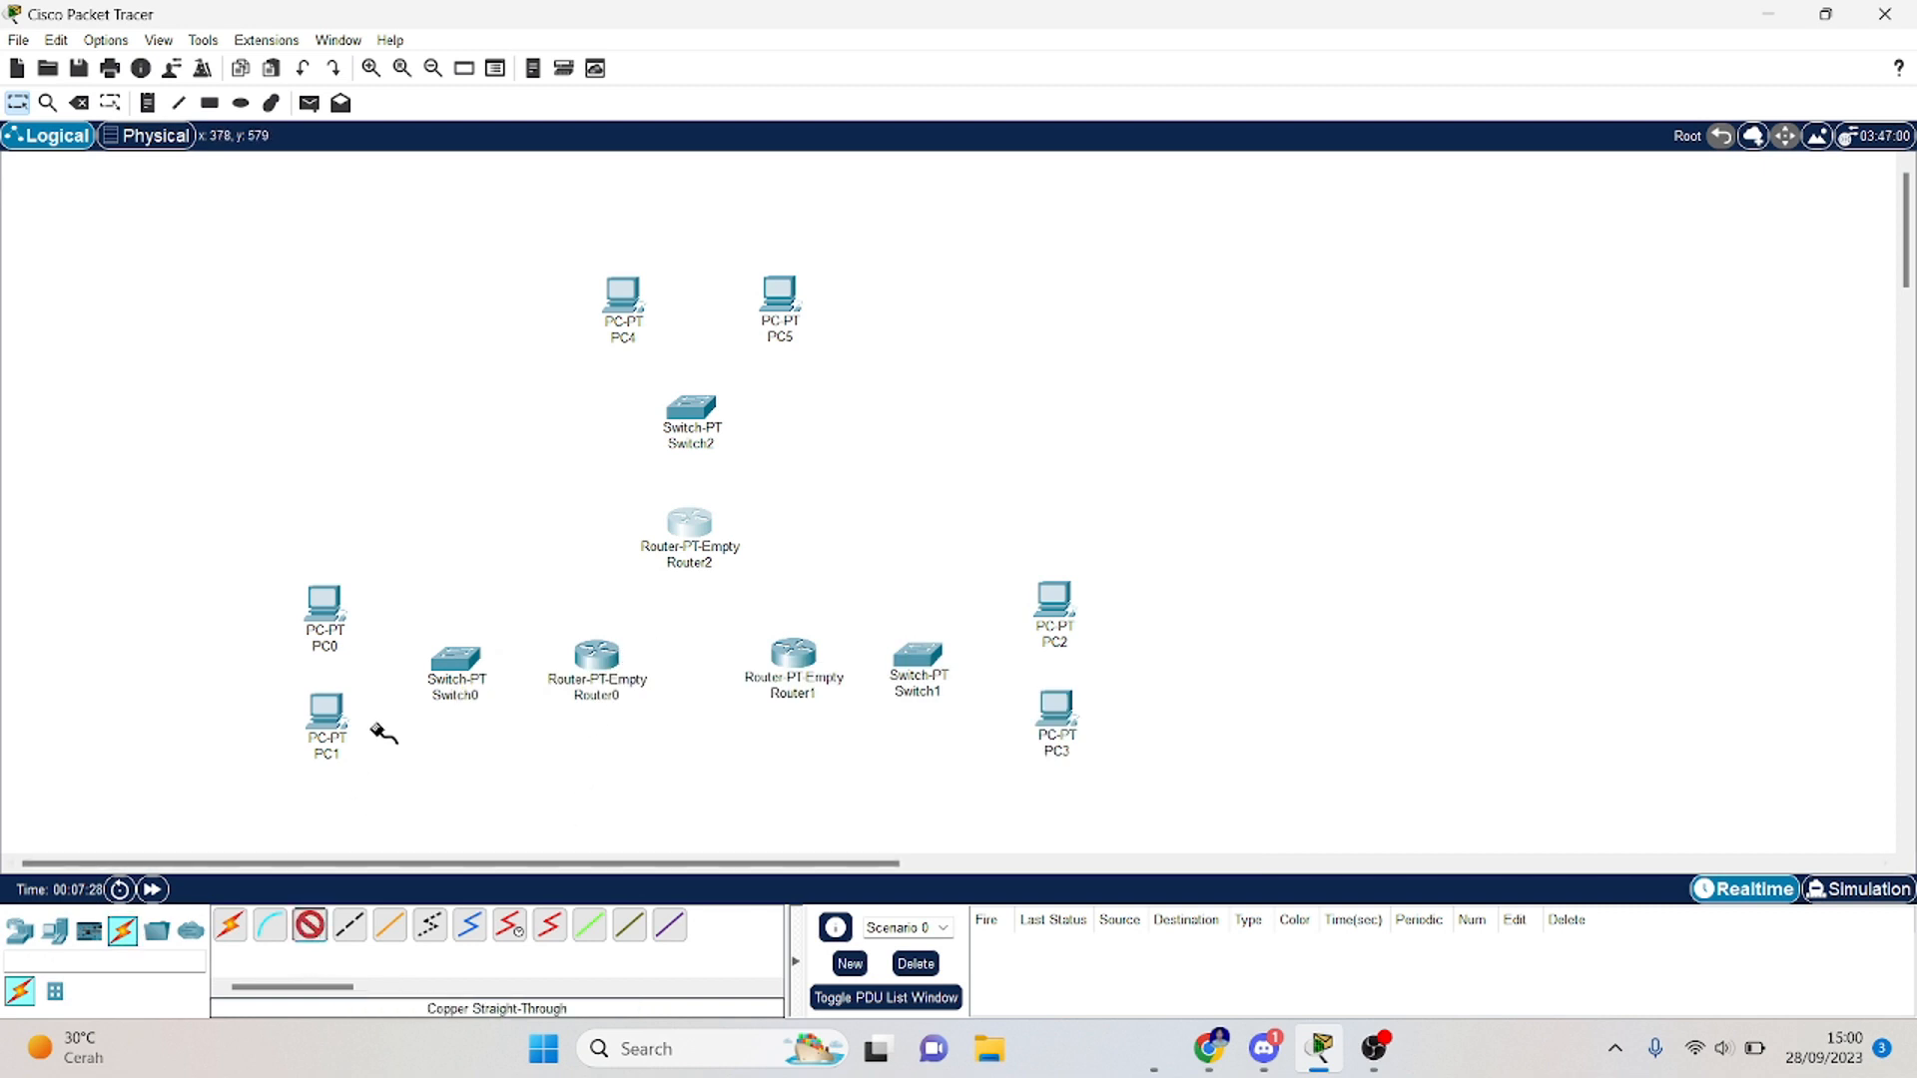
pyautogui.click(322, 604)
pyautogui.click(456, 668)
pyautogui.click(483, 691)
pyautogui.click(317, 924)
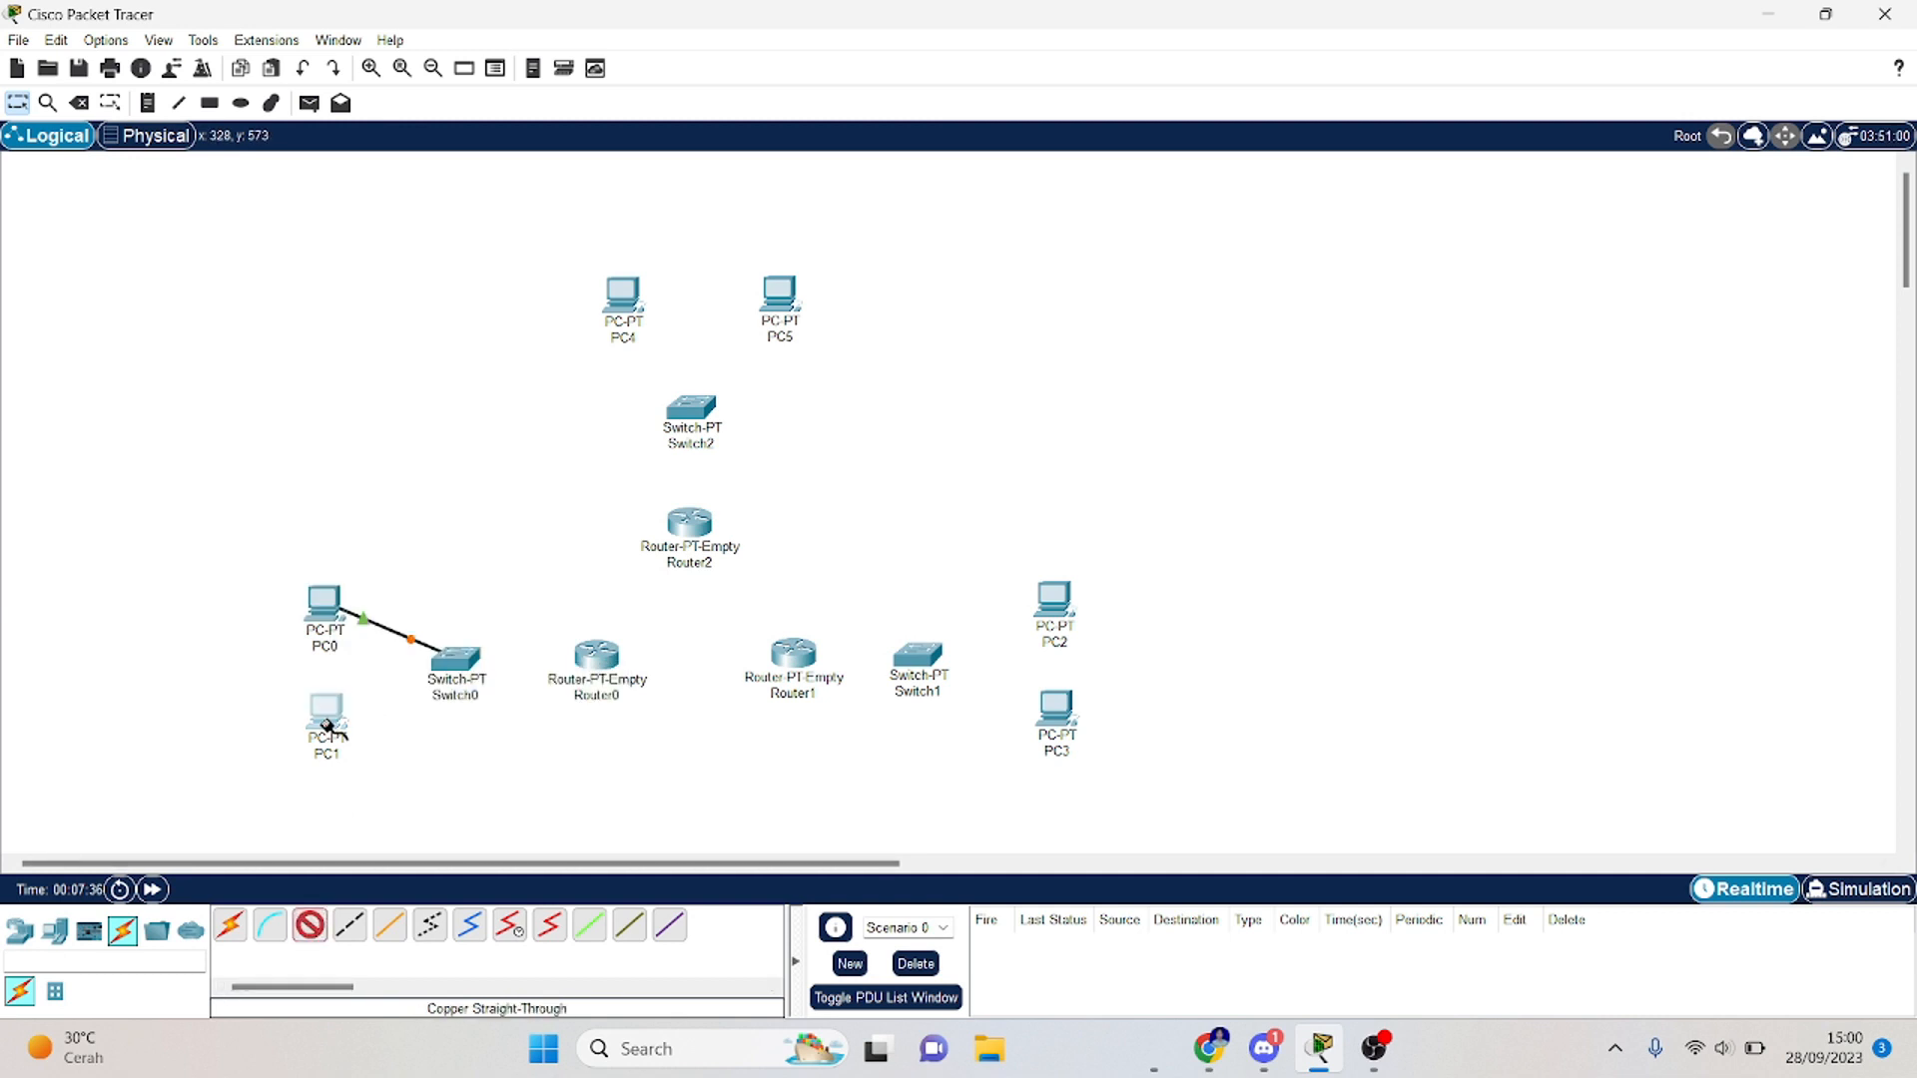
pyautogui.click(319, 716)
pyautogui.click(352, 757)
pyautogui.click(450, 660)
pyautogui.click(463, 700)
# Step: Connect PC2 and PC3 to Switch1 with Copper Straight-Through cables
pyautogui.click(310, 925)
pyautogui.click(1044, 596)
pyautogui.click(1083, 637)
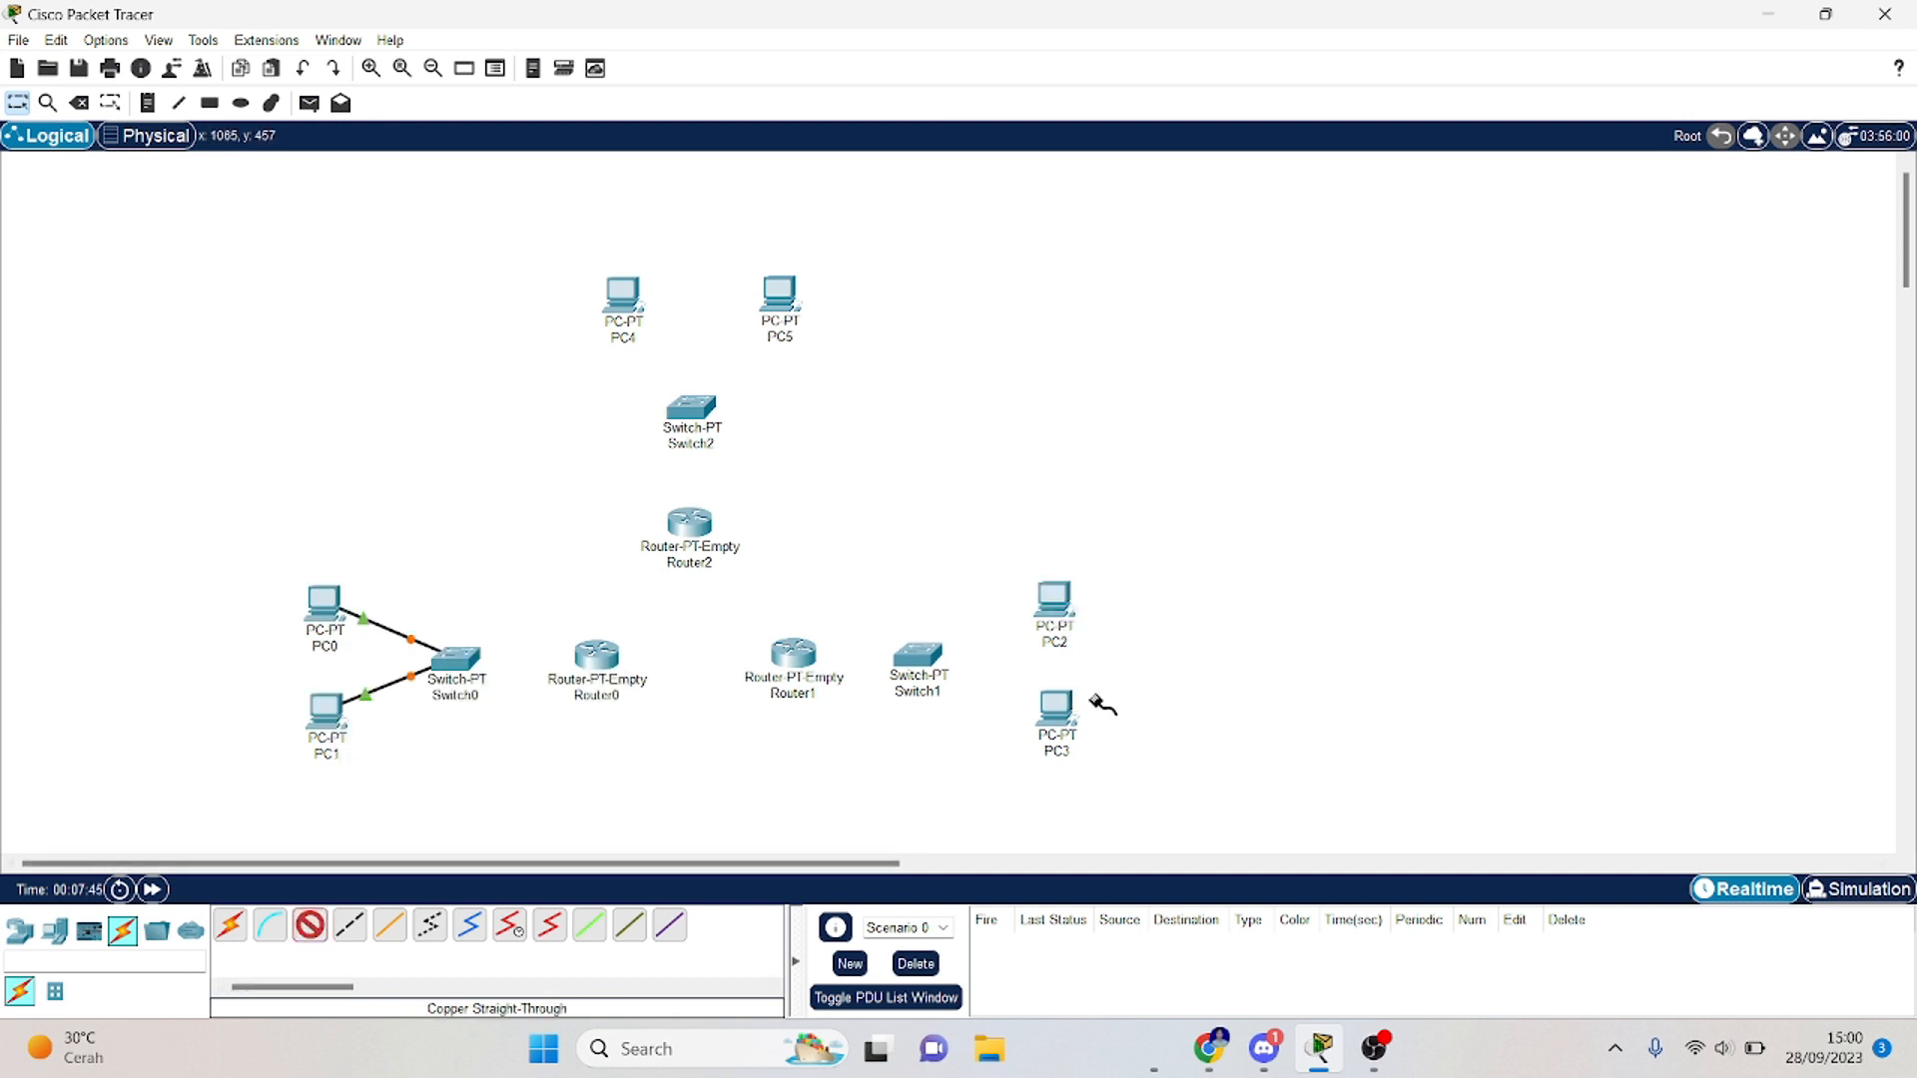
pyautogui.click(920, 667)
pyautogui.click(943, 699)
pyautogui.click(1055, 711)
pyautogui.click(1082, 795)
pyautogui.click(917, 655)
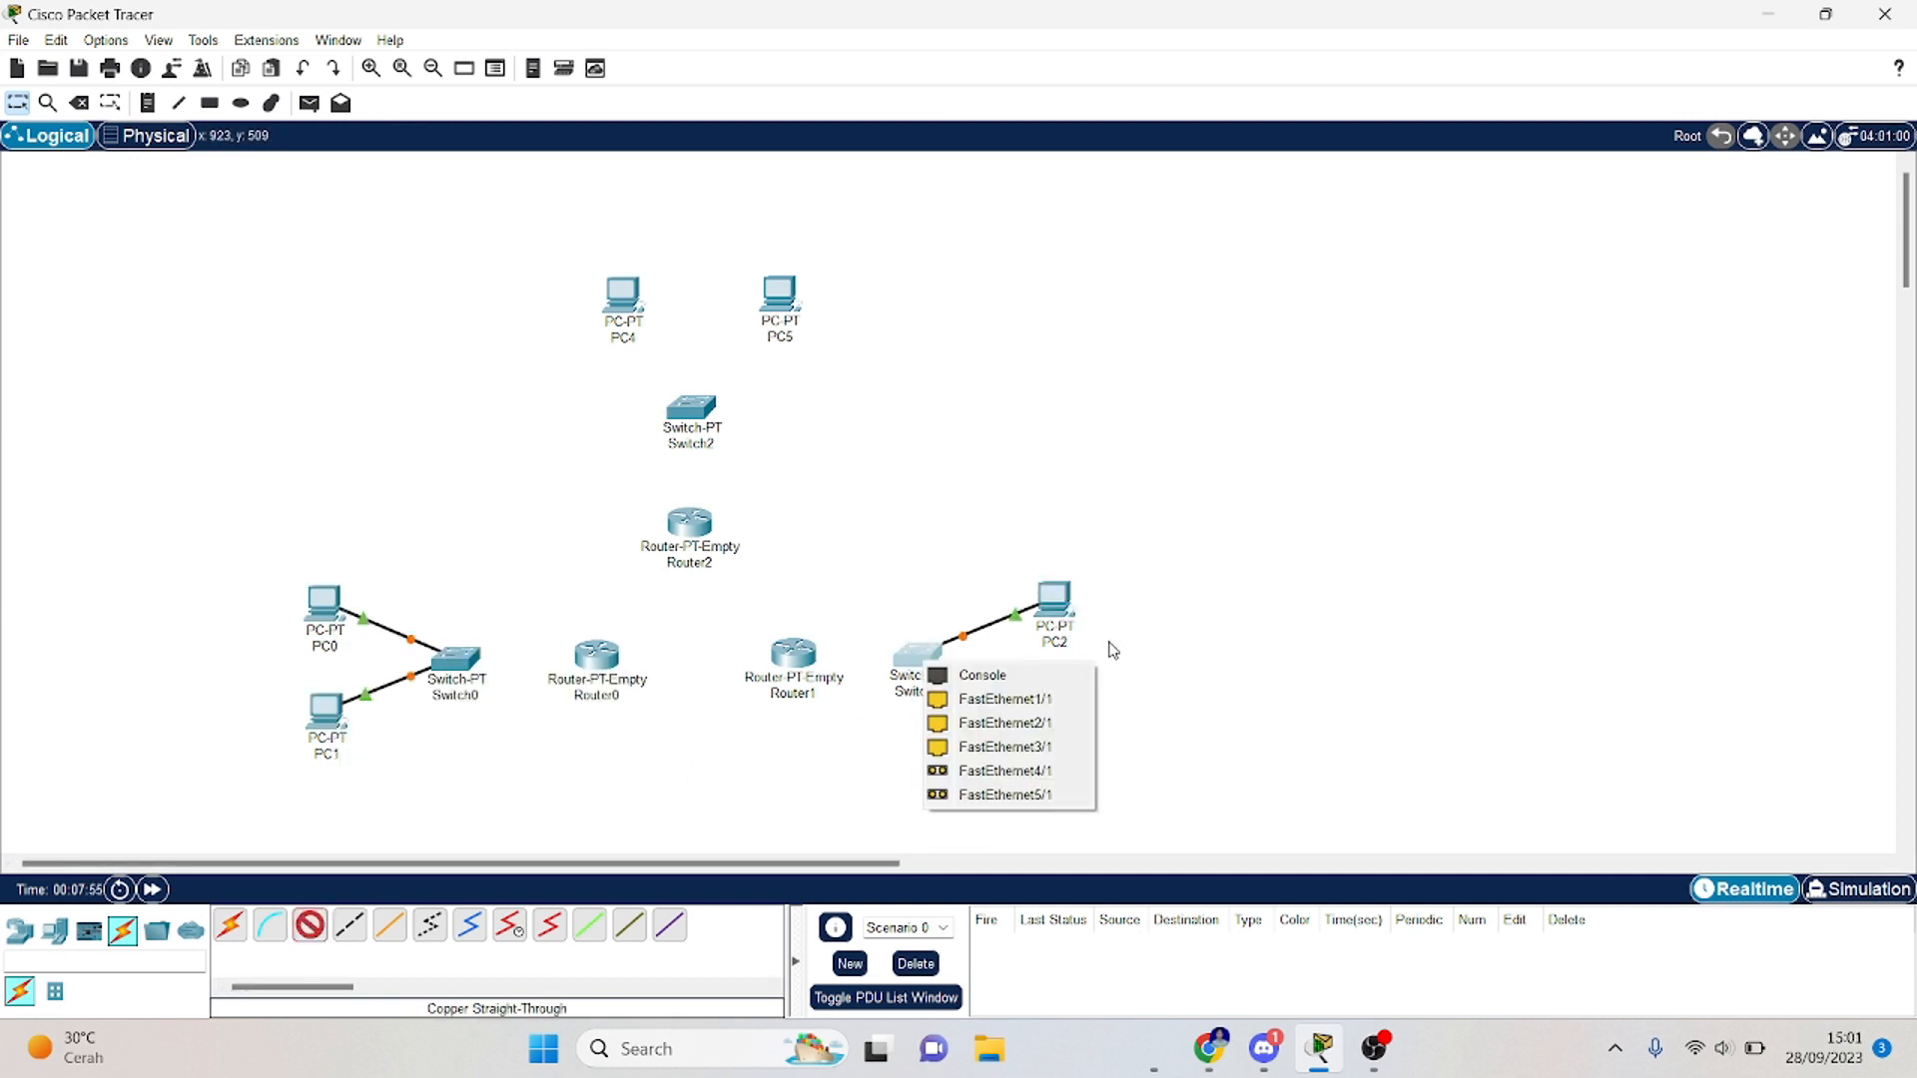
pyautogui.click(944, 723)
# Step: Connect PC4 and PC5 to Switch2 with Copper Straight-Through cables
pyautogui.click(310, 925)
pyautogui.click(627, 297)
pyautogui.click(675, 379)
pyautogui.click(682, 402)
pyautogui.click(707, 417)
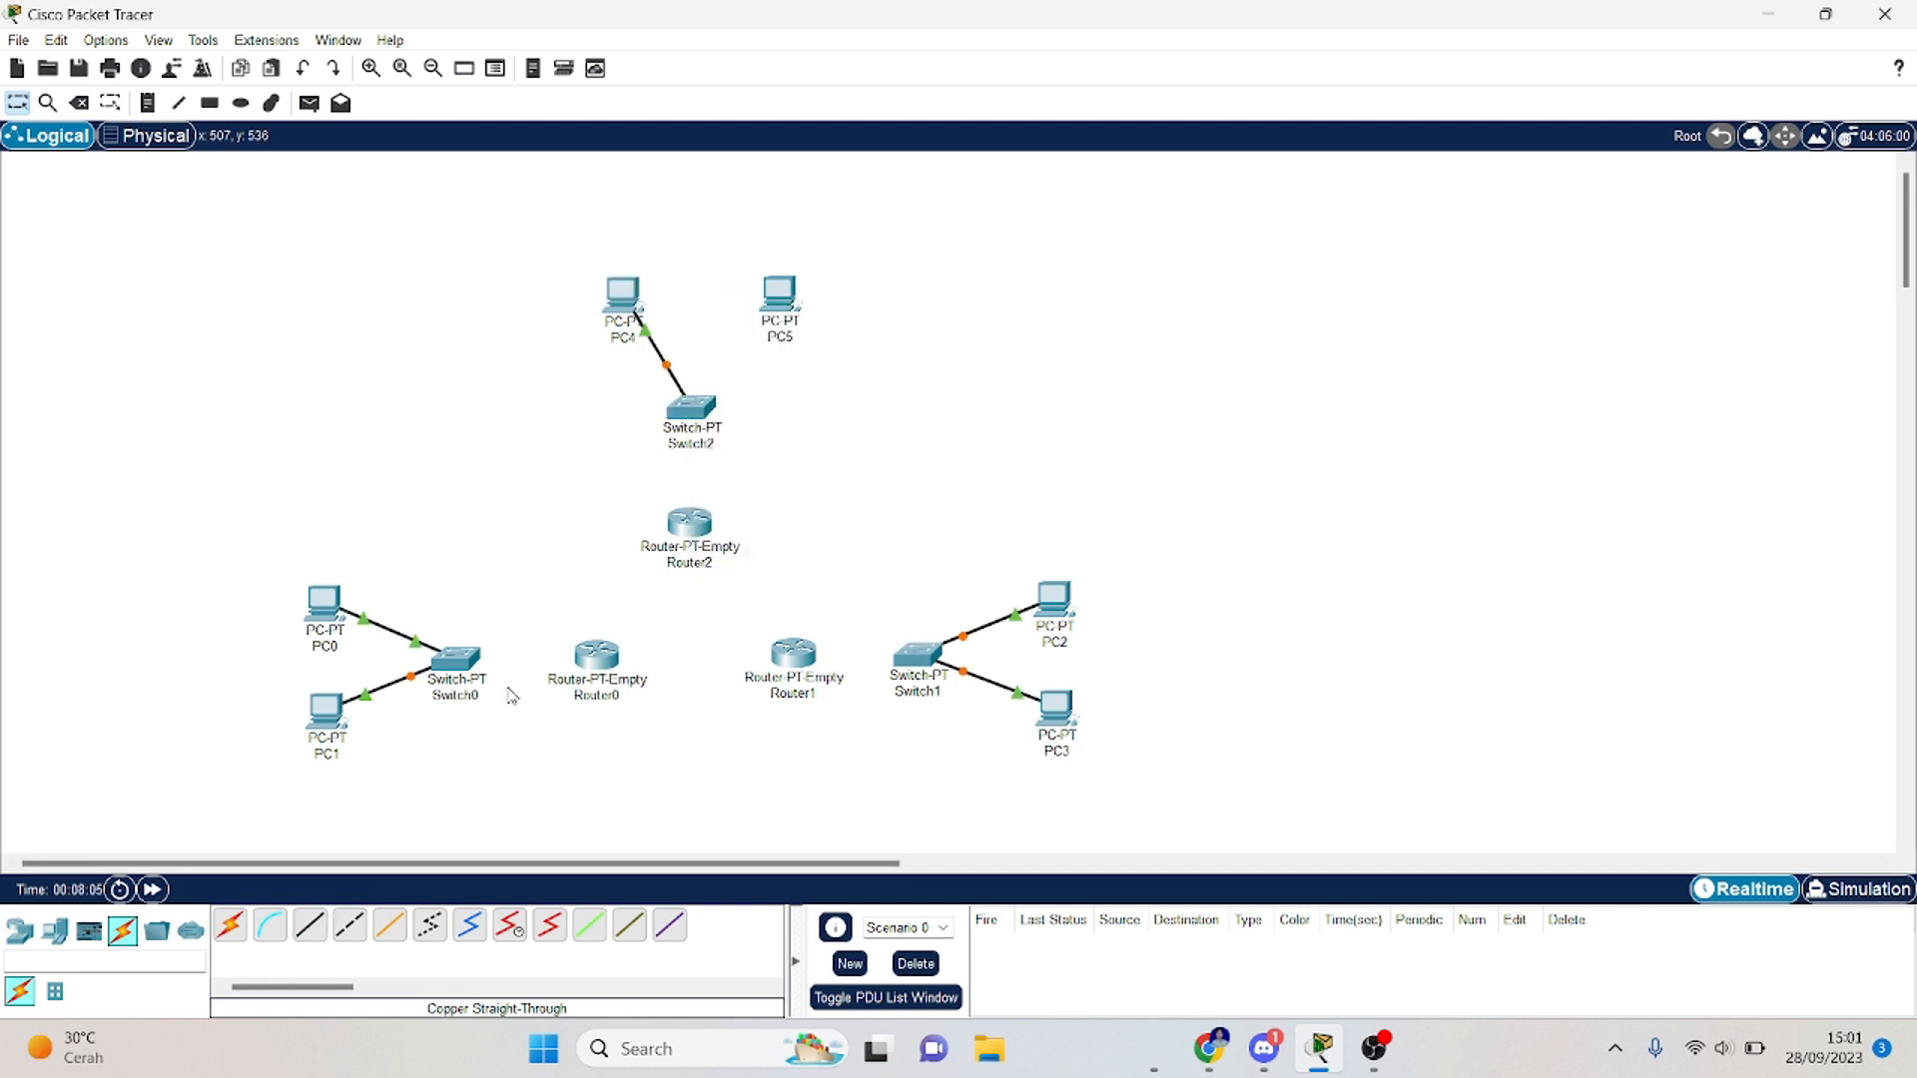
pyautogui.click(310, 925)
pyautogui.click(782, 299)
pyautogui.click(821, 387)
pyautogui.click(702, 403)
pyautogui.click(728, 439)
# Step: Connect FastEthernet2/1 on Switch0 to FastEthernet0/0 on Router0 with a Copper Straight-Through cable
pyautogui.click(308, 930)
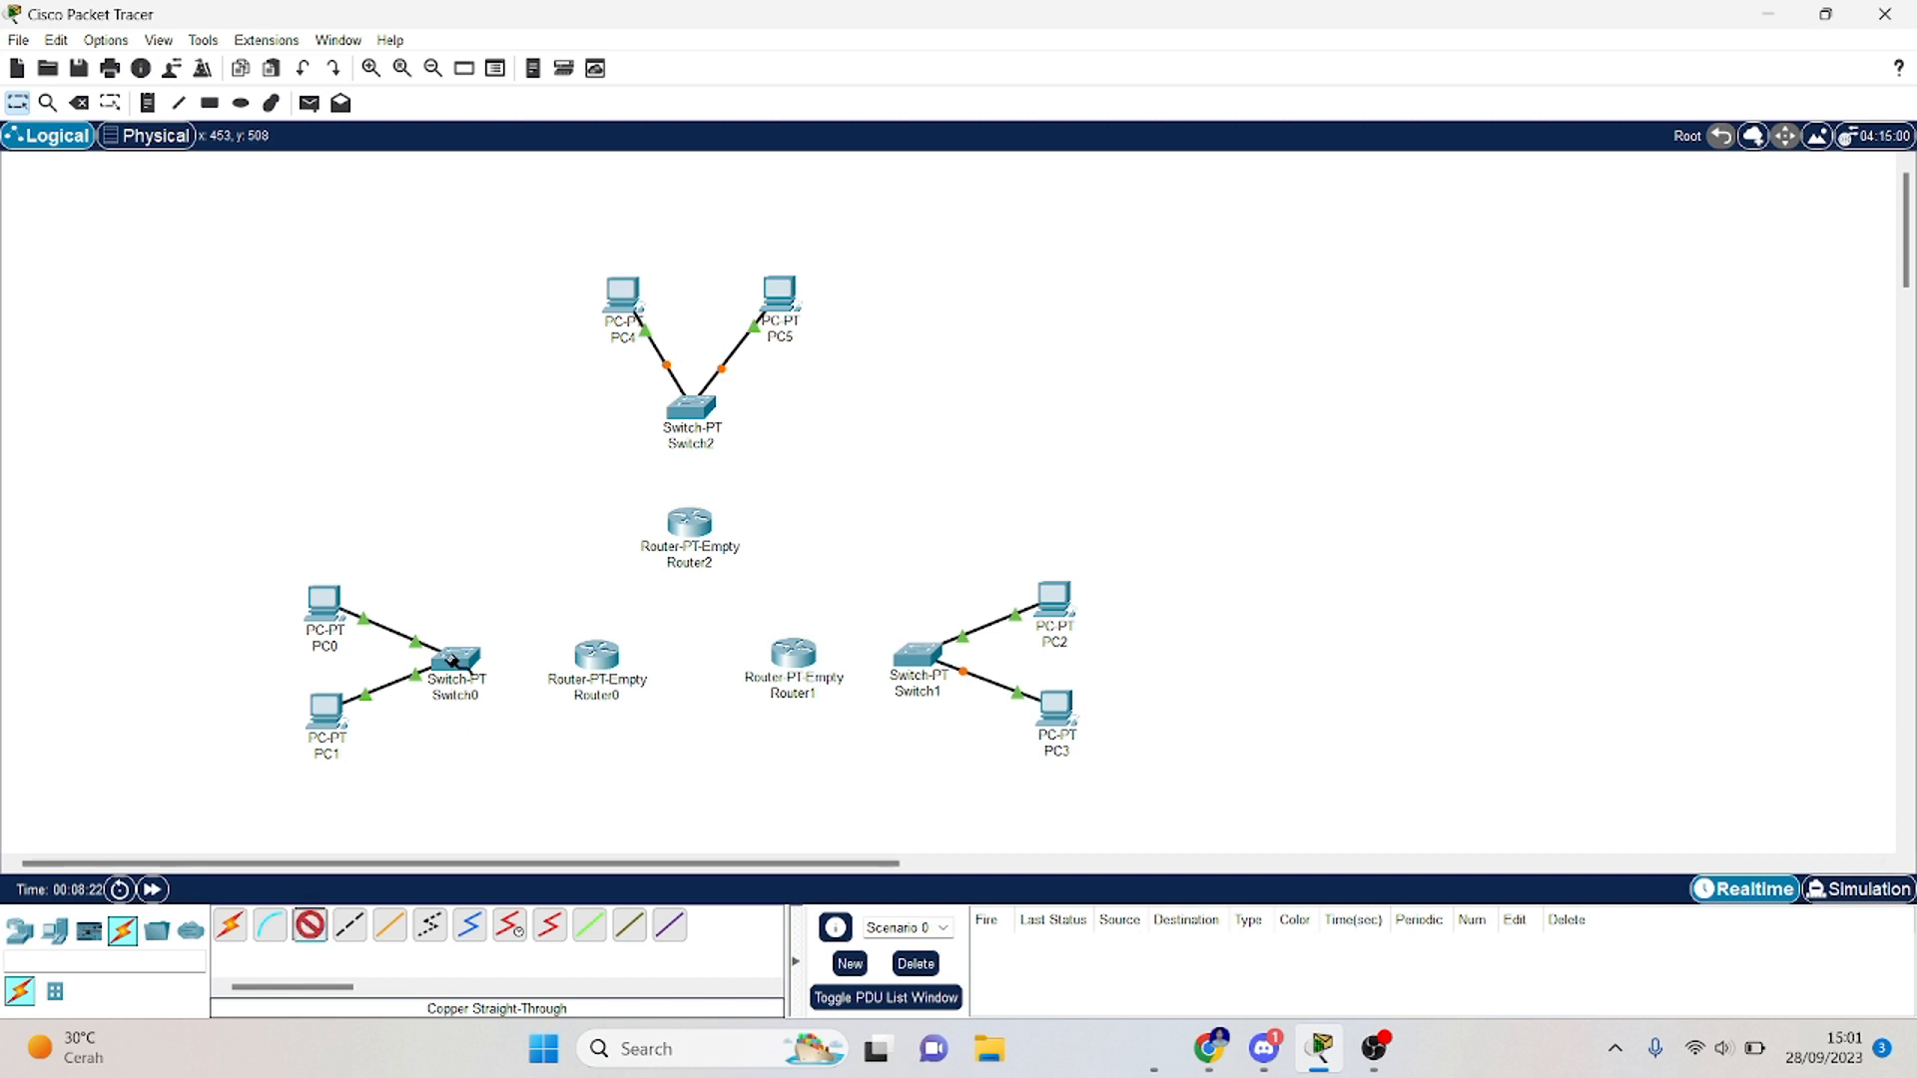
pyautogui.click(452, 659)
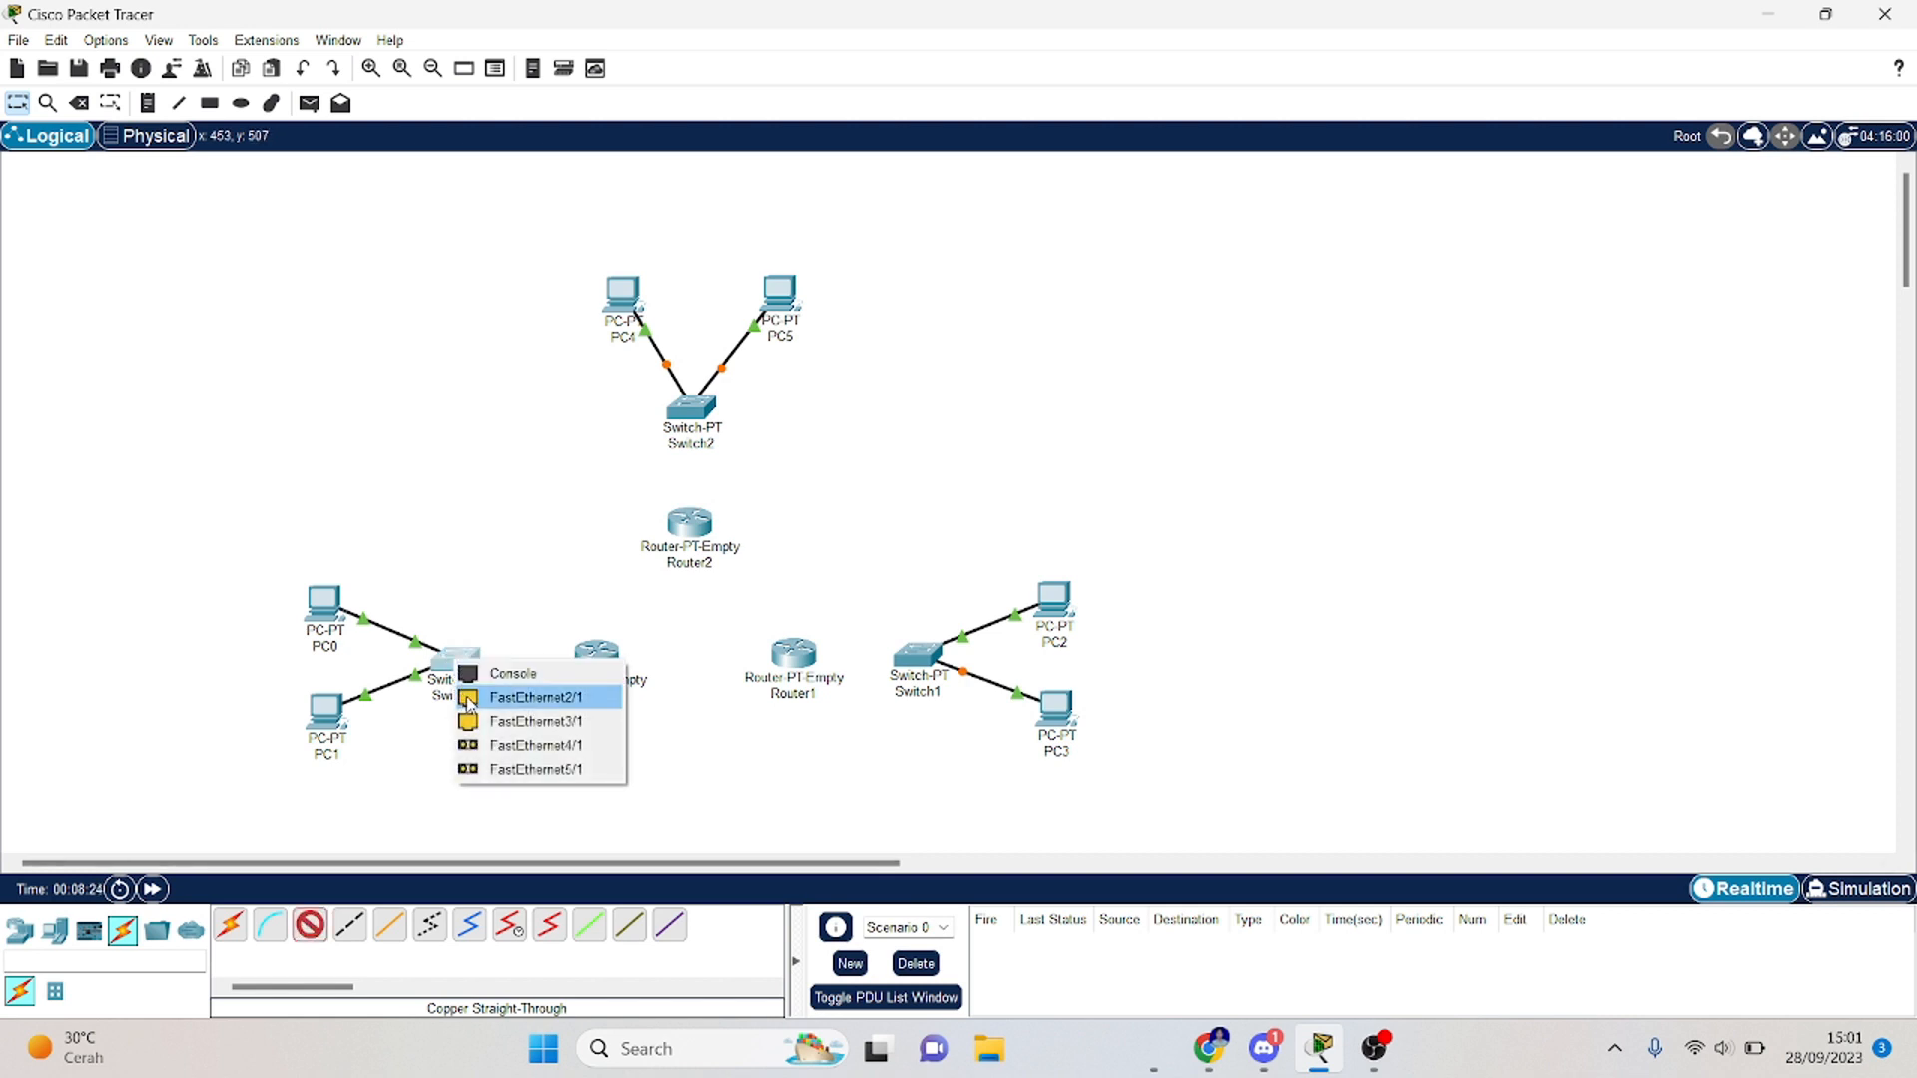
pyautogui.click(519, 697)
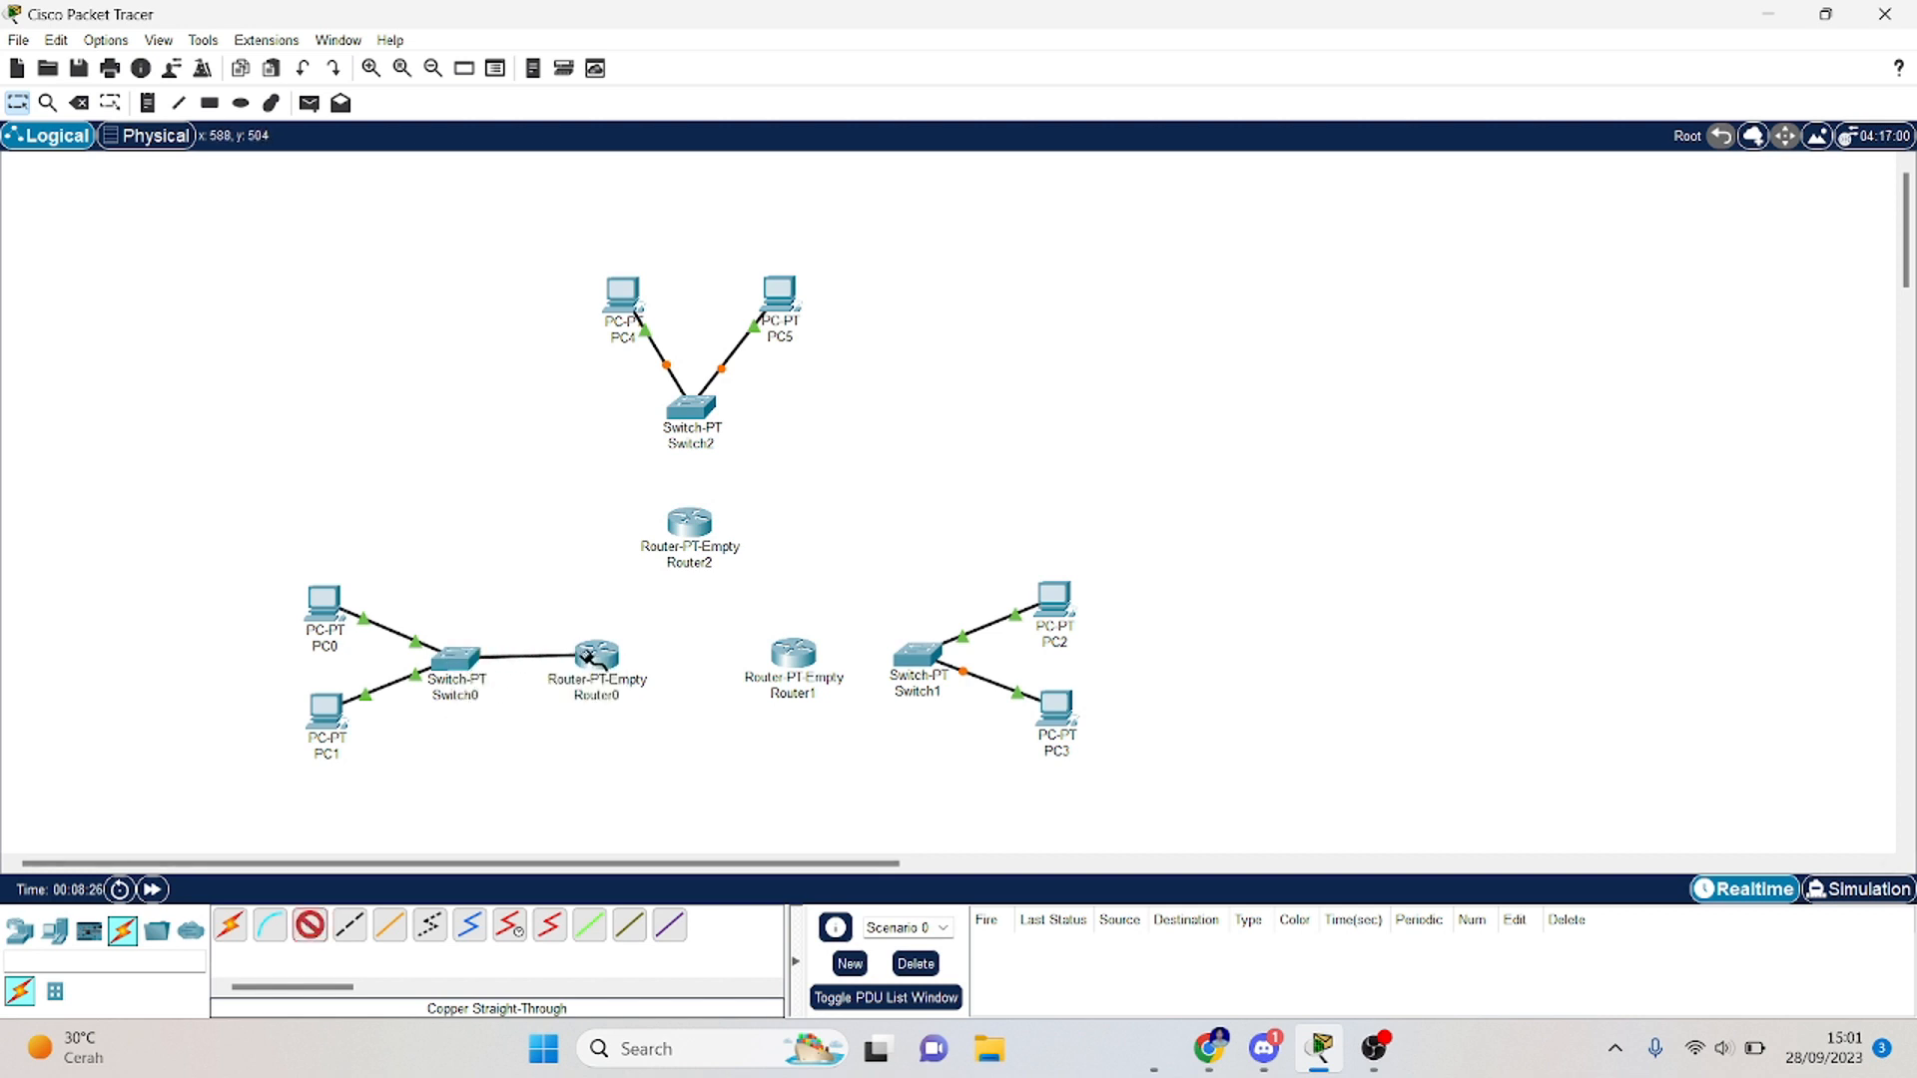
pyautogui.click(590, 654)
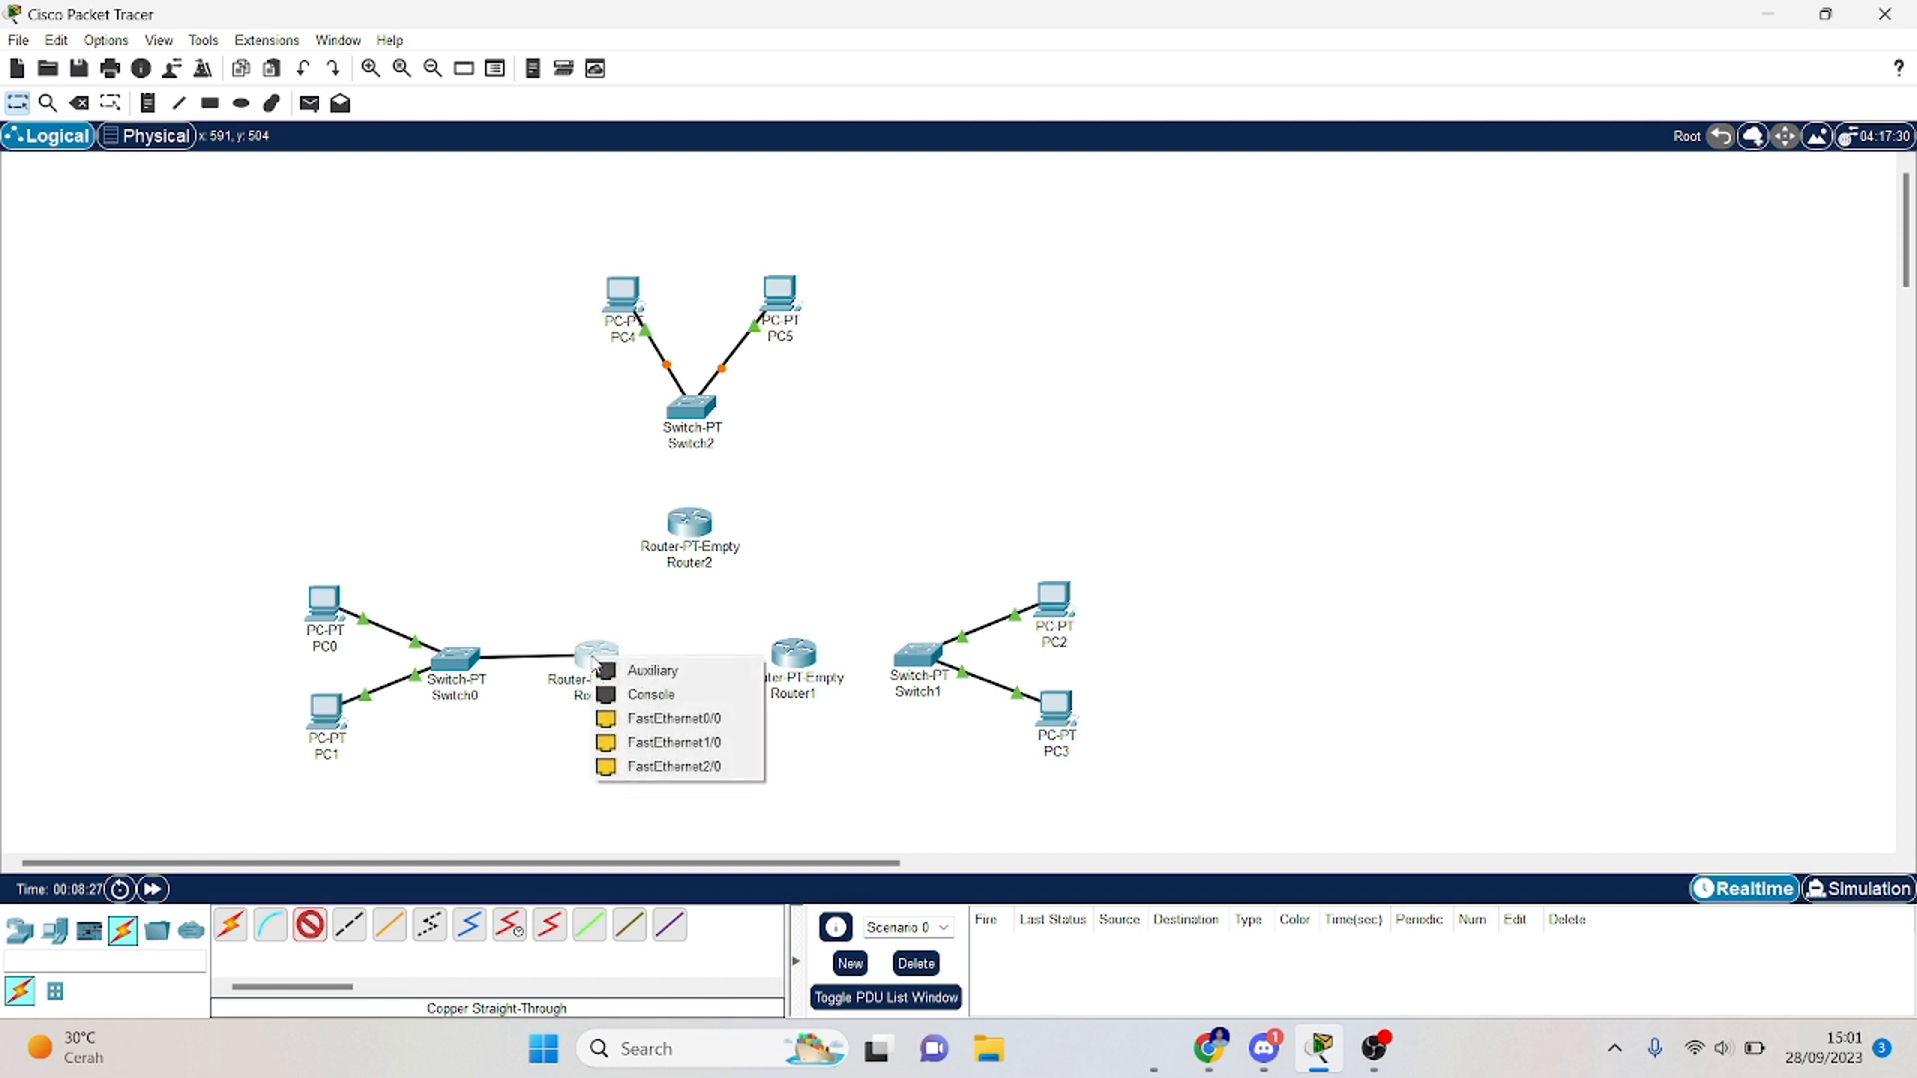
pyautogui.click(609, 719)
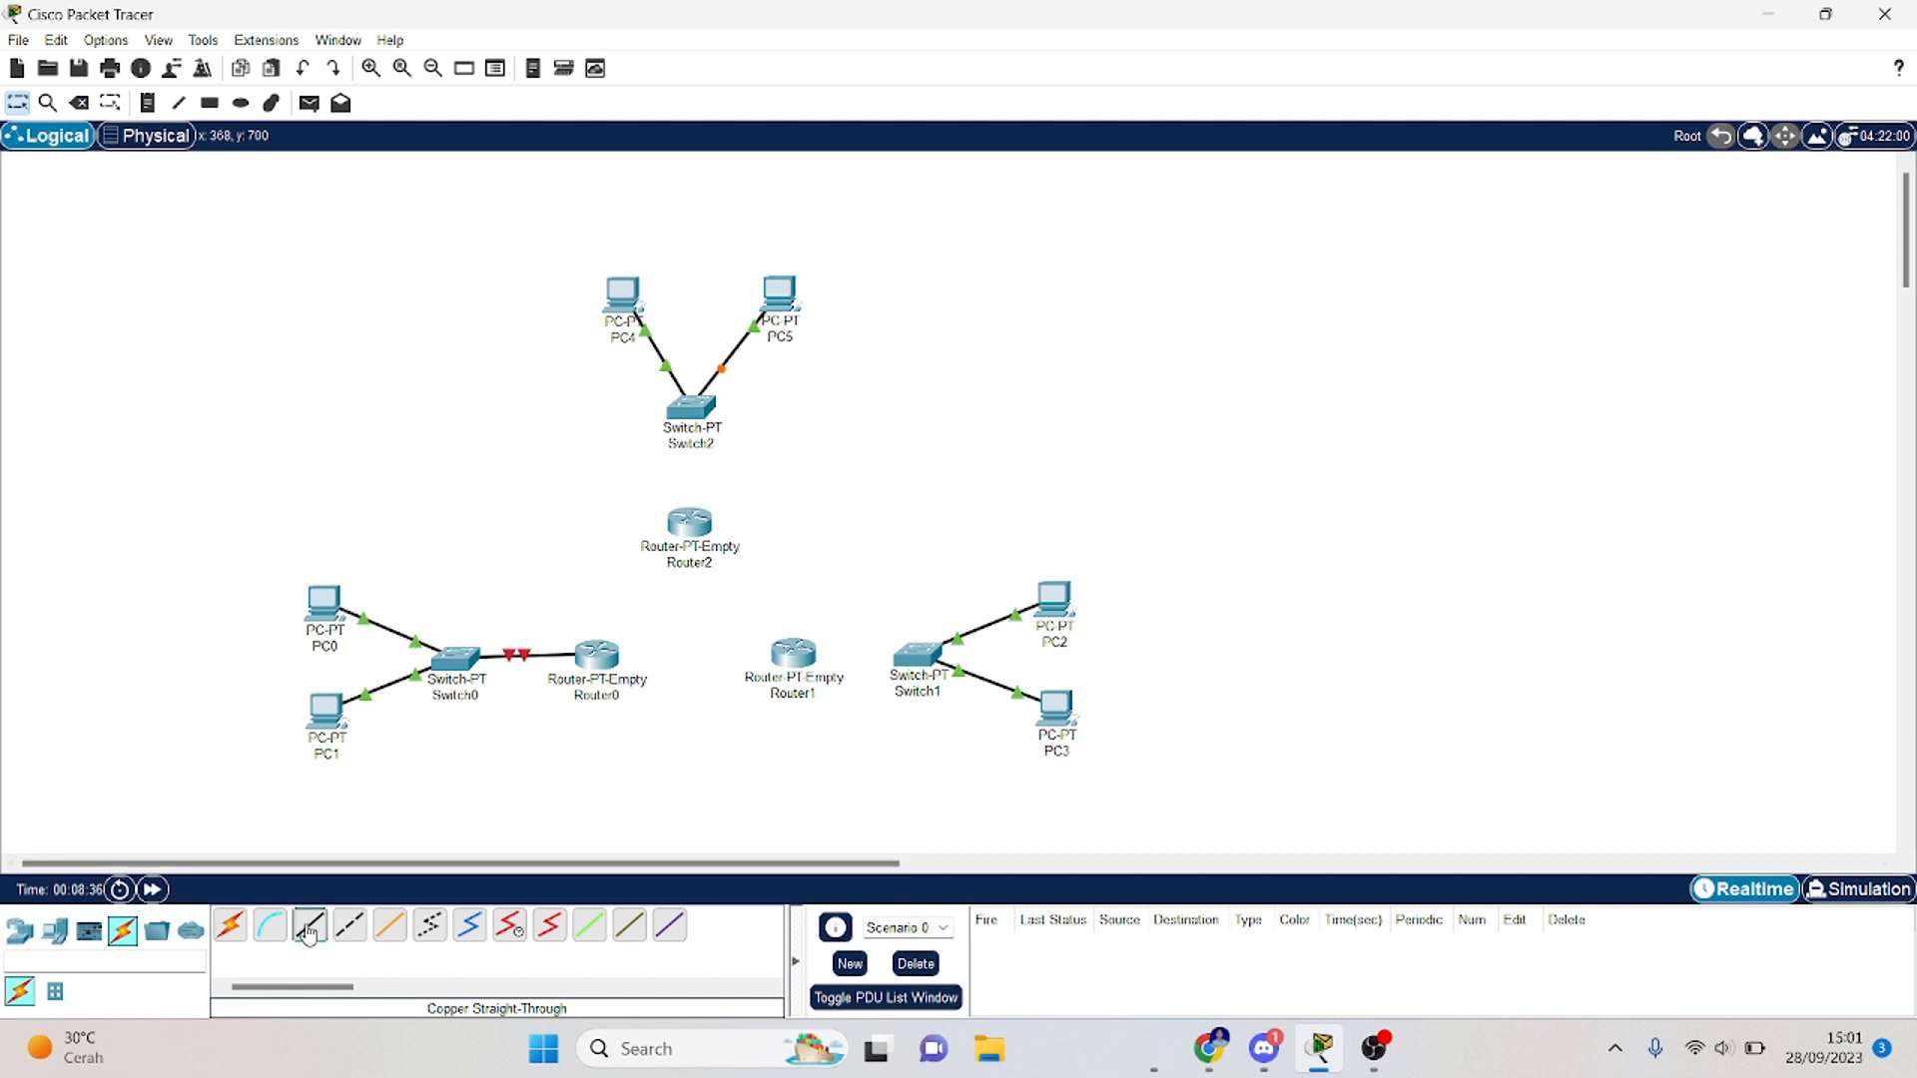
# Step: Connect Switch1 to Router1 with a Copper Straight-Through cable between FastEthernet ports
pyautogui.click(308, 932)
pyautogui.click(909, 652)
pyautogui.click(942, 730)
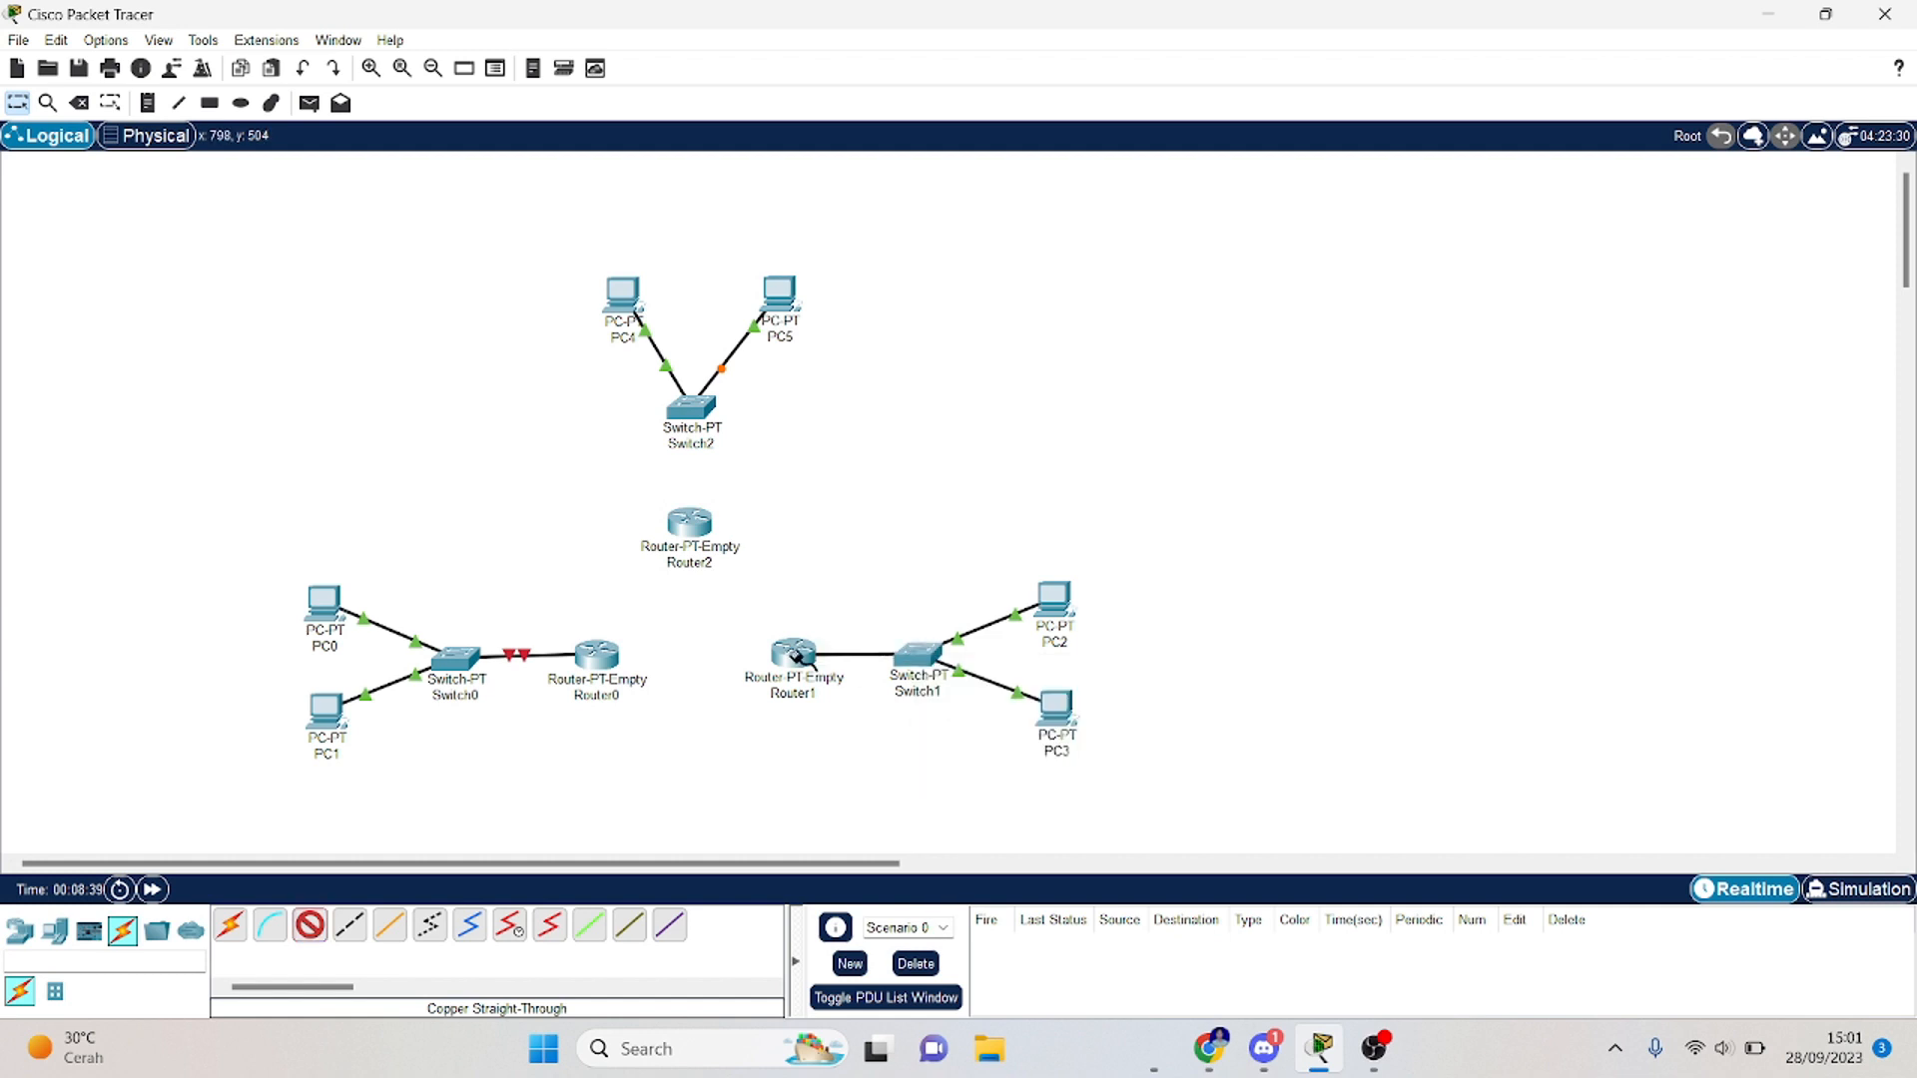
pyautogui.click(795, 656)
pyautogui.click(823, 699)
# Step: Connect Switch2 to Router2 with a Copper Straight-Through cable between FastEthernet ports
pyautogui.click(308, 931)
pyautogui.click(690, 409)
pyautogui.click(719, 469)
pyautogui.click(689, 522)
pyautogui.click(707, 587)
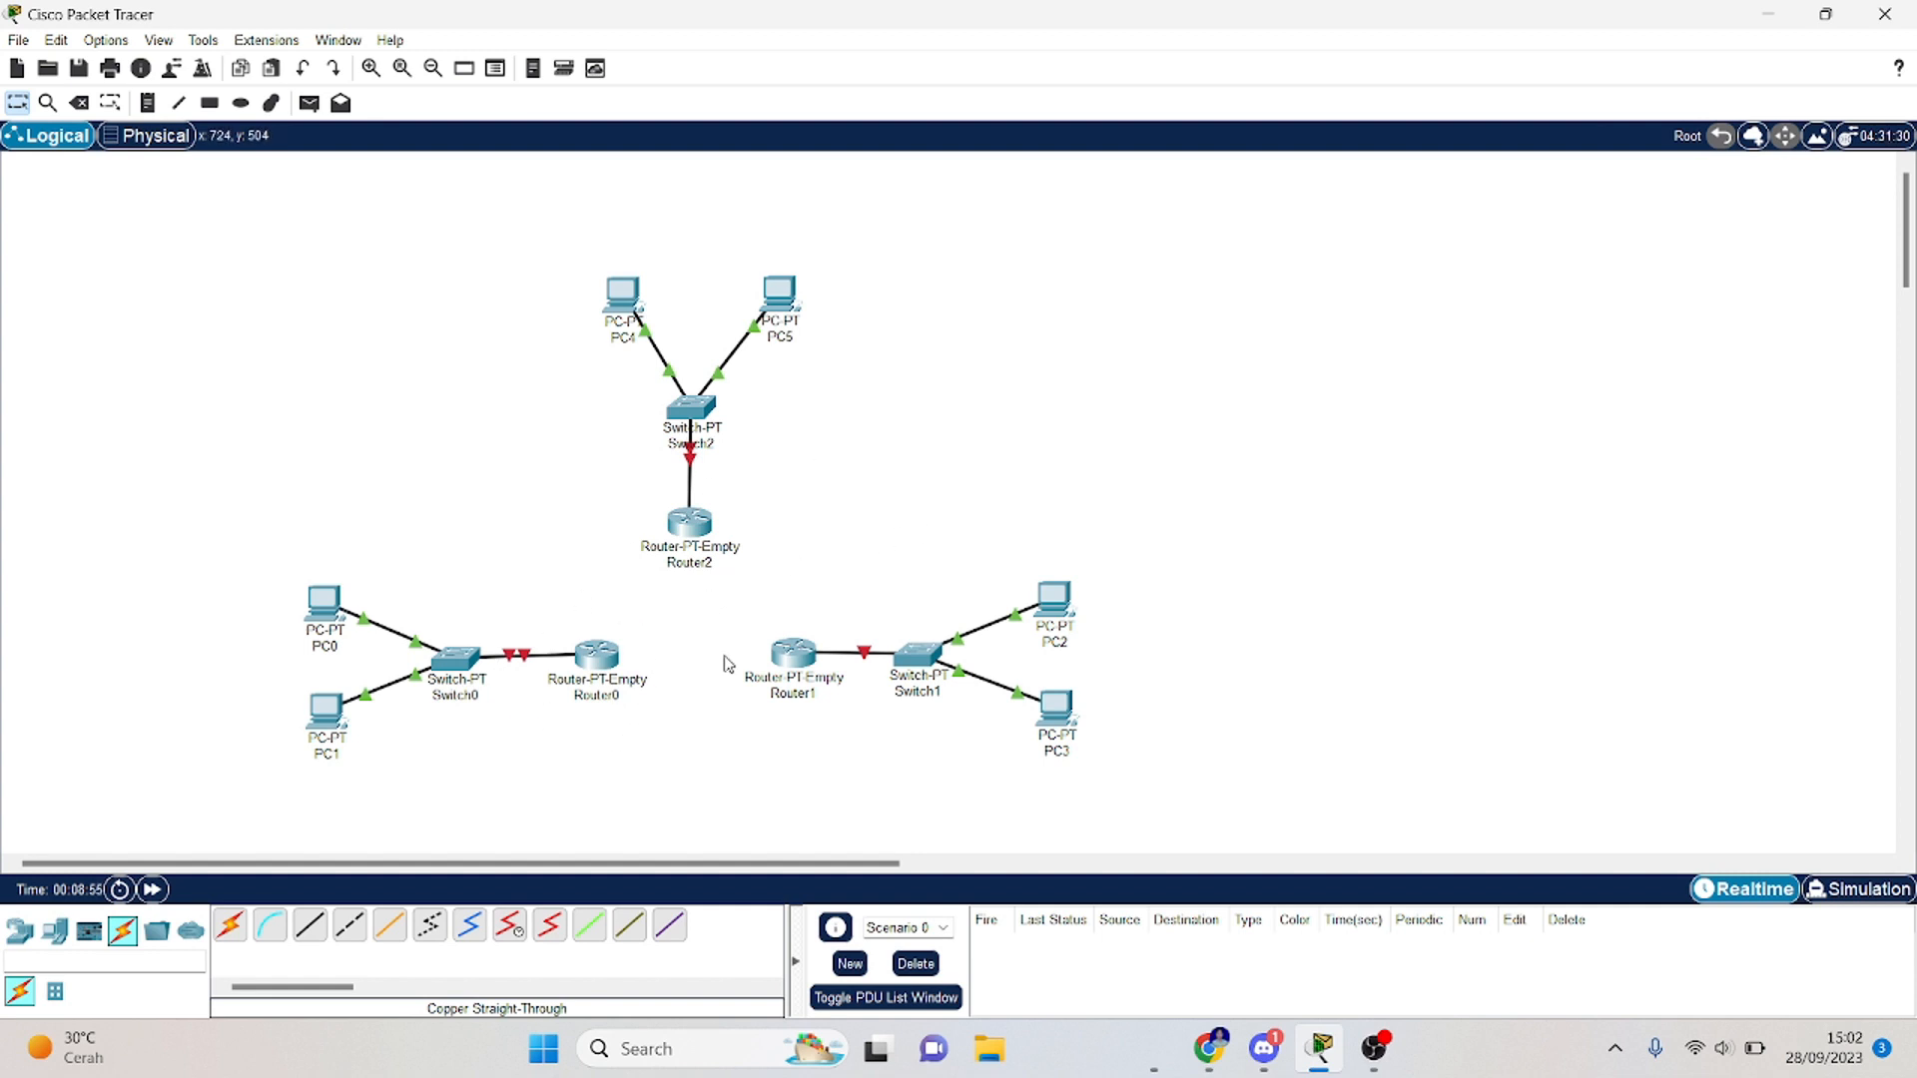
# Step: Connect FastEthernet1/0 on Router0 to a FastEthernet port on Router1 with a Copper Cross-Over cable
pyautogui.click(350, 930)
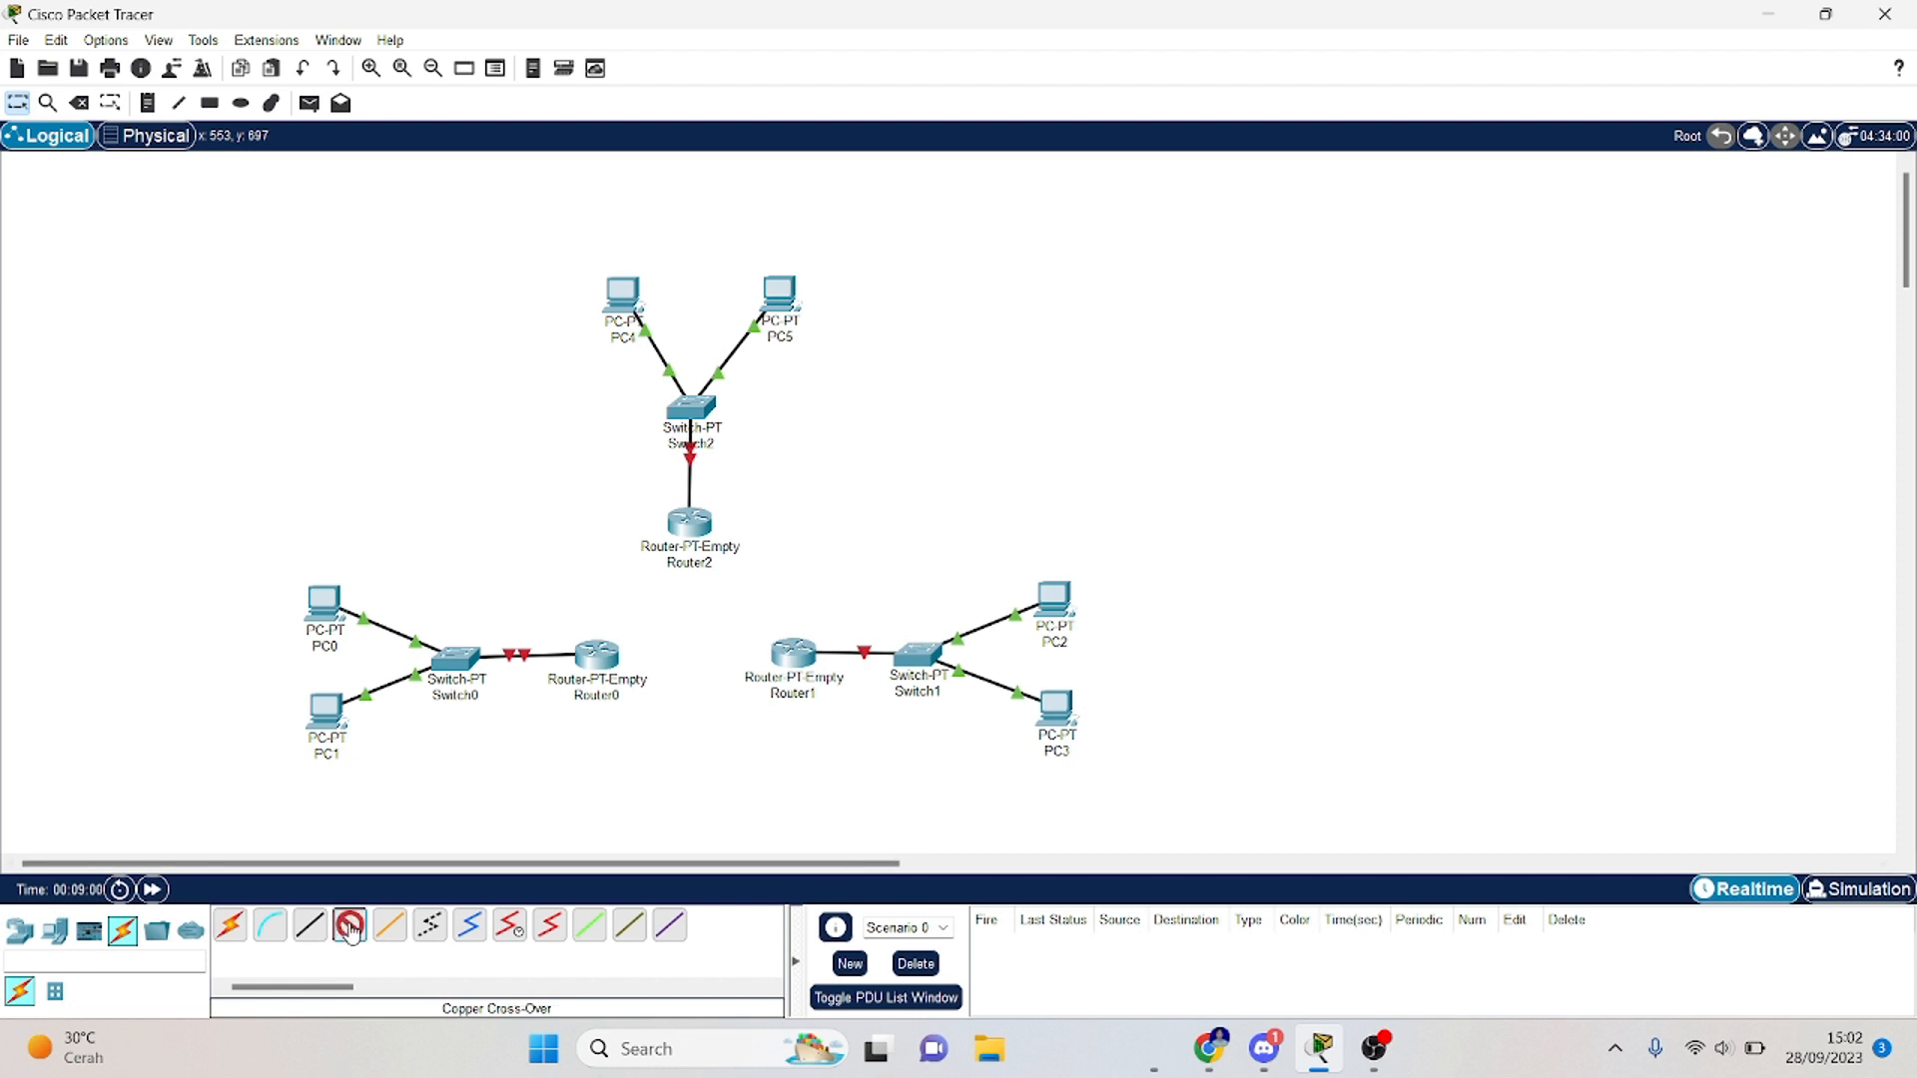
pyautogui.click(604, 661)
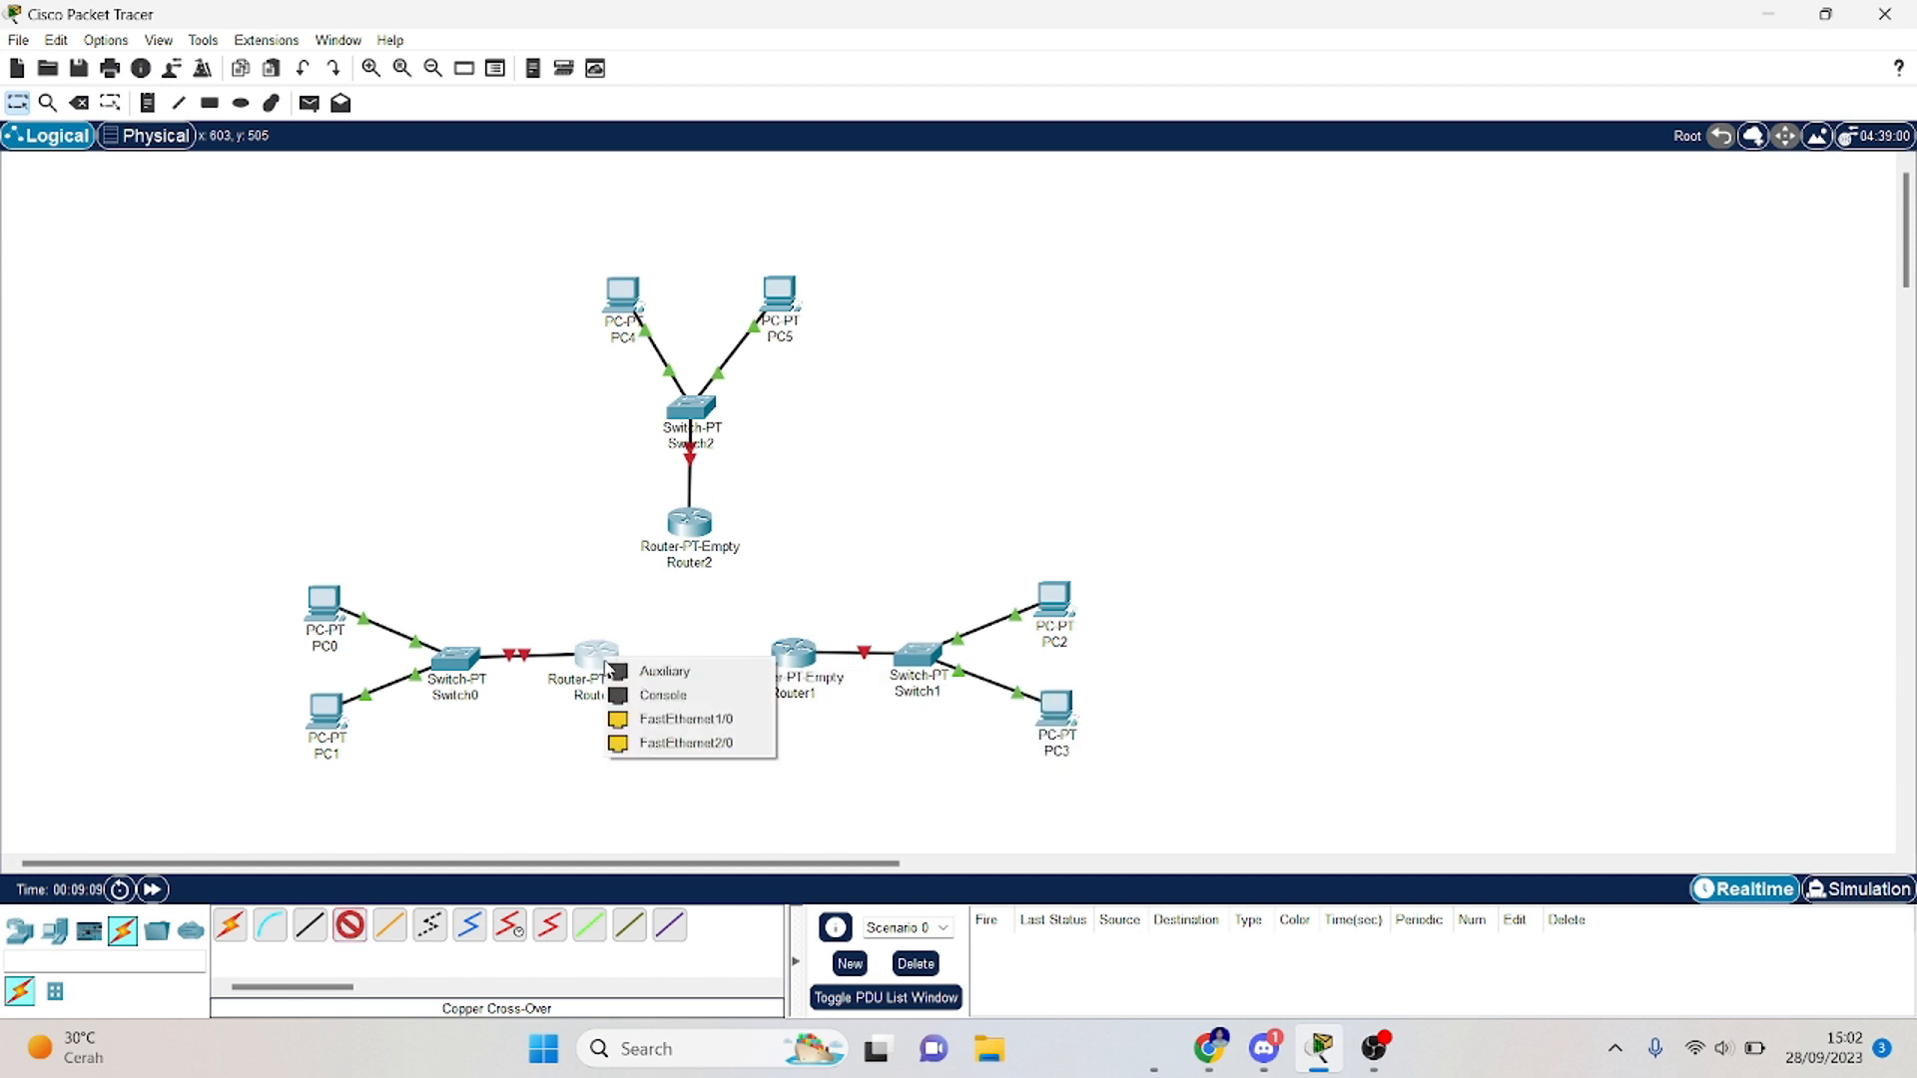
pyautogui.click(661, 718)
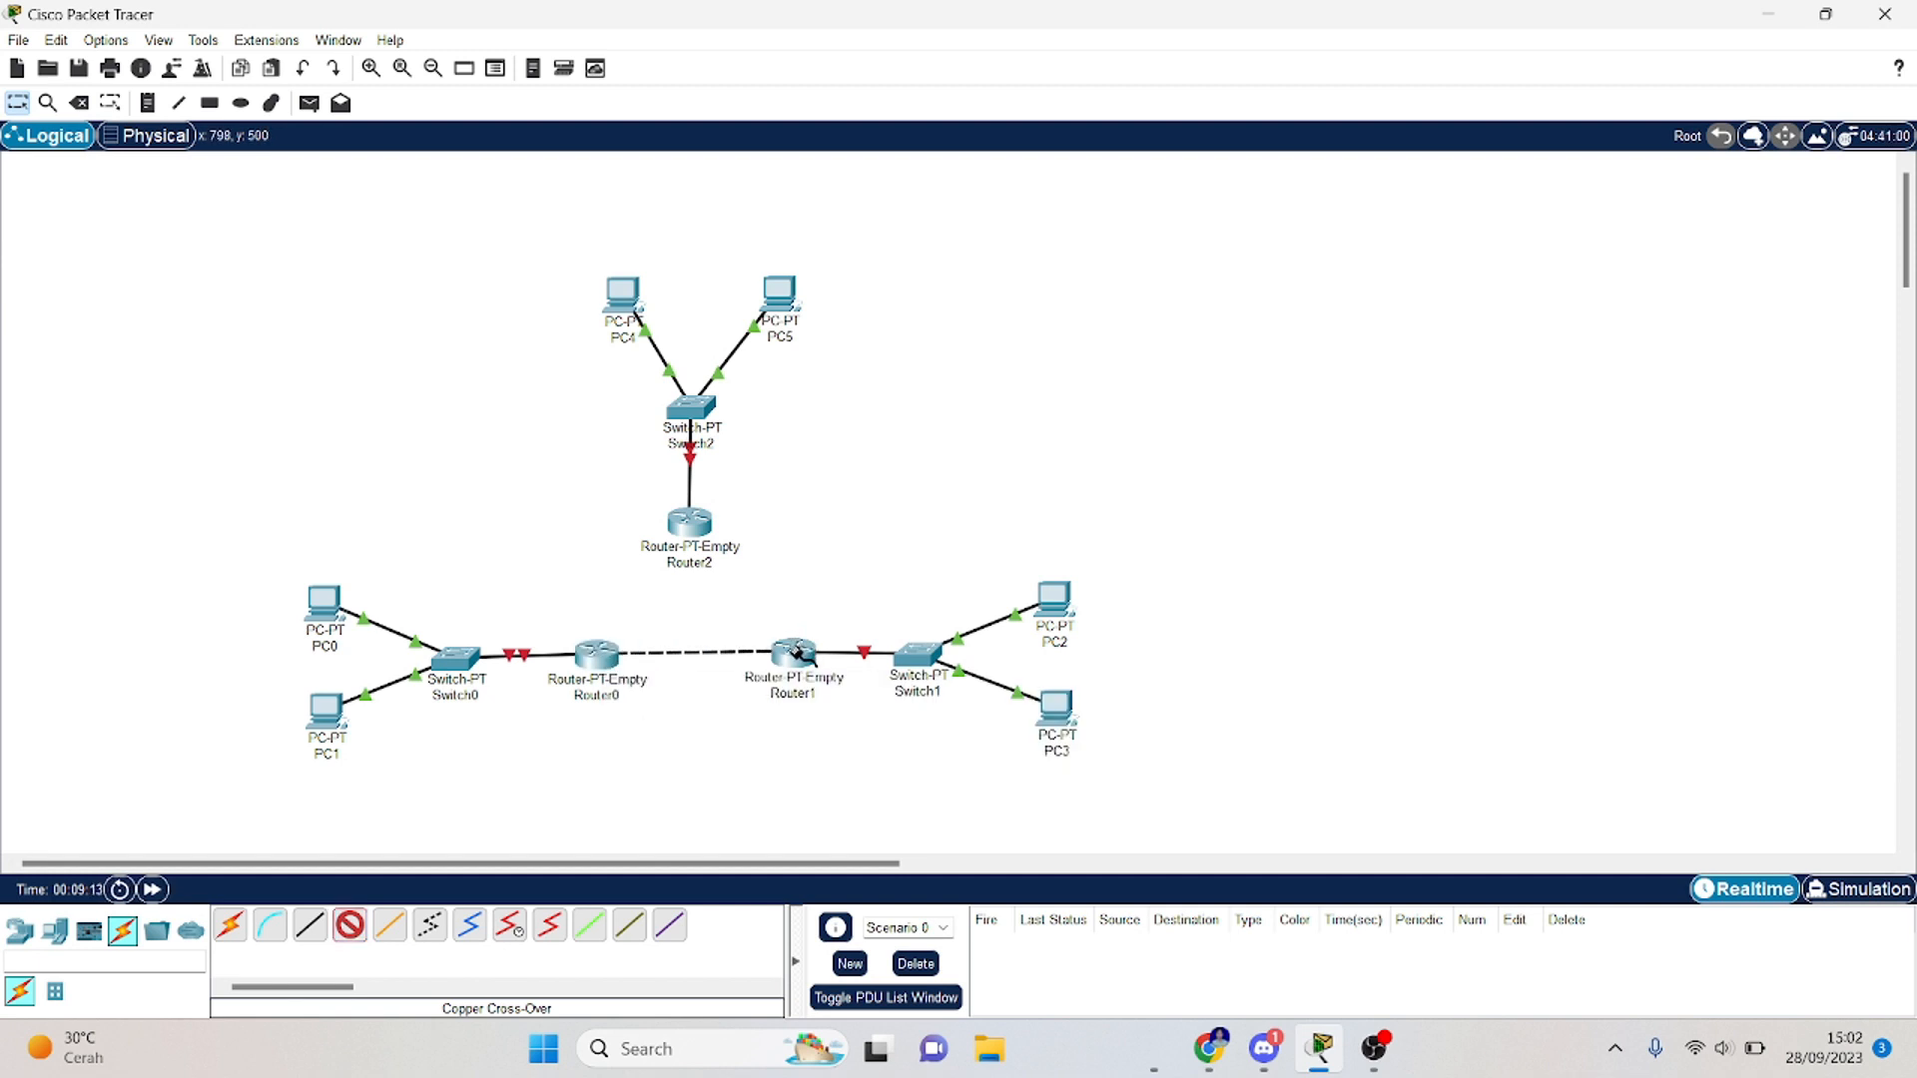
pyautogui.click(797, 651)
pyautogui.click(868, 715)
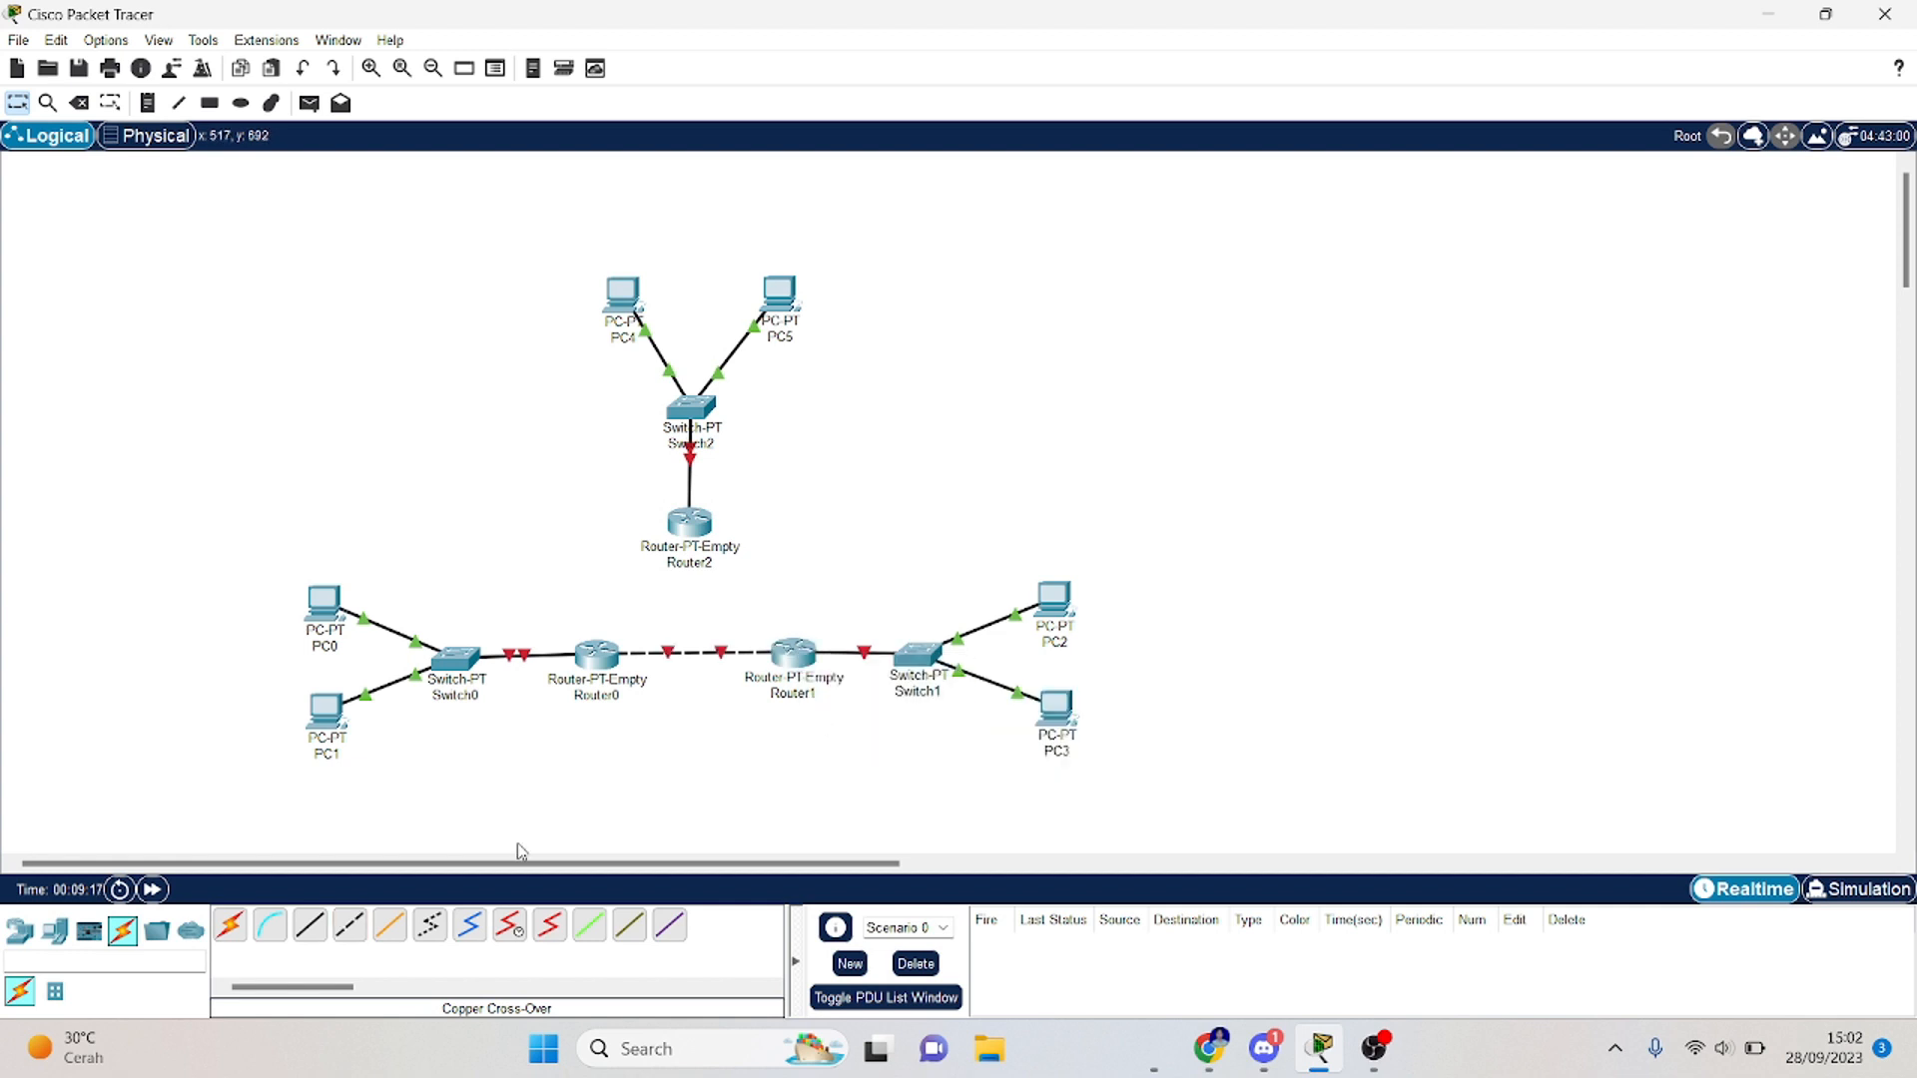
# Step: Connect FastEthernet2/0 on Router1 to a FastEthernet port on Router2 with a Copper Cross-Over cable
pyautogui.click(350, 924)
pyautogui.click(798, 657)
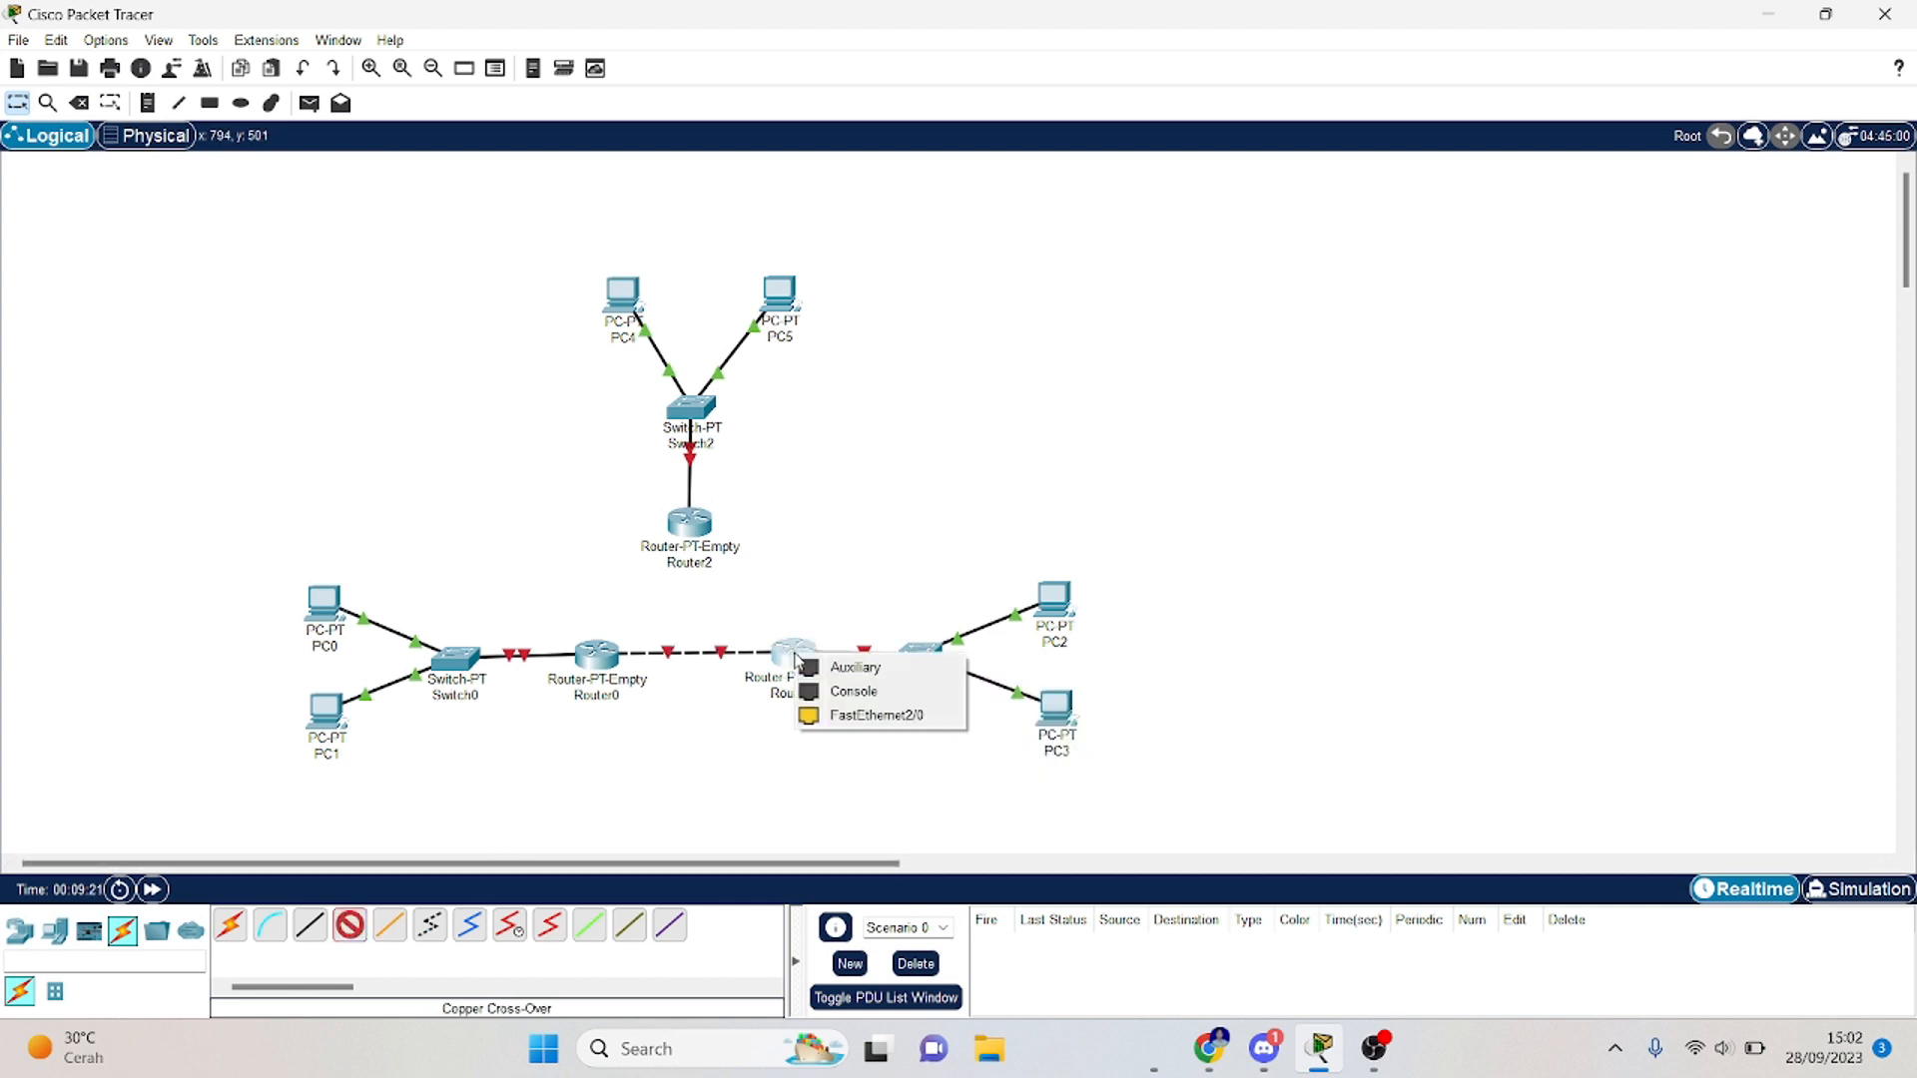
pyautogui.click(813, 717)
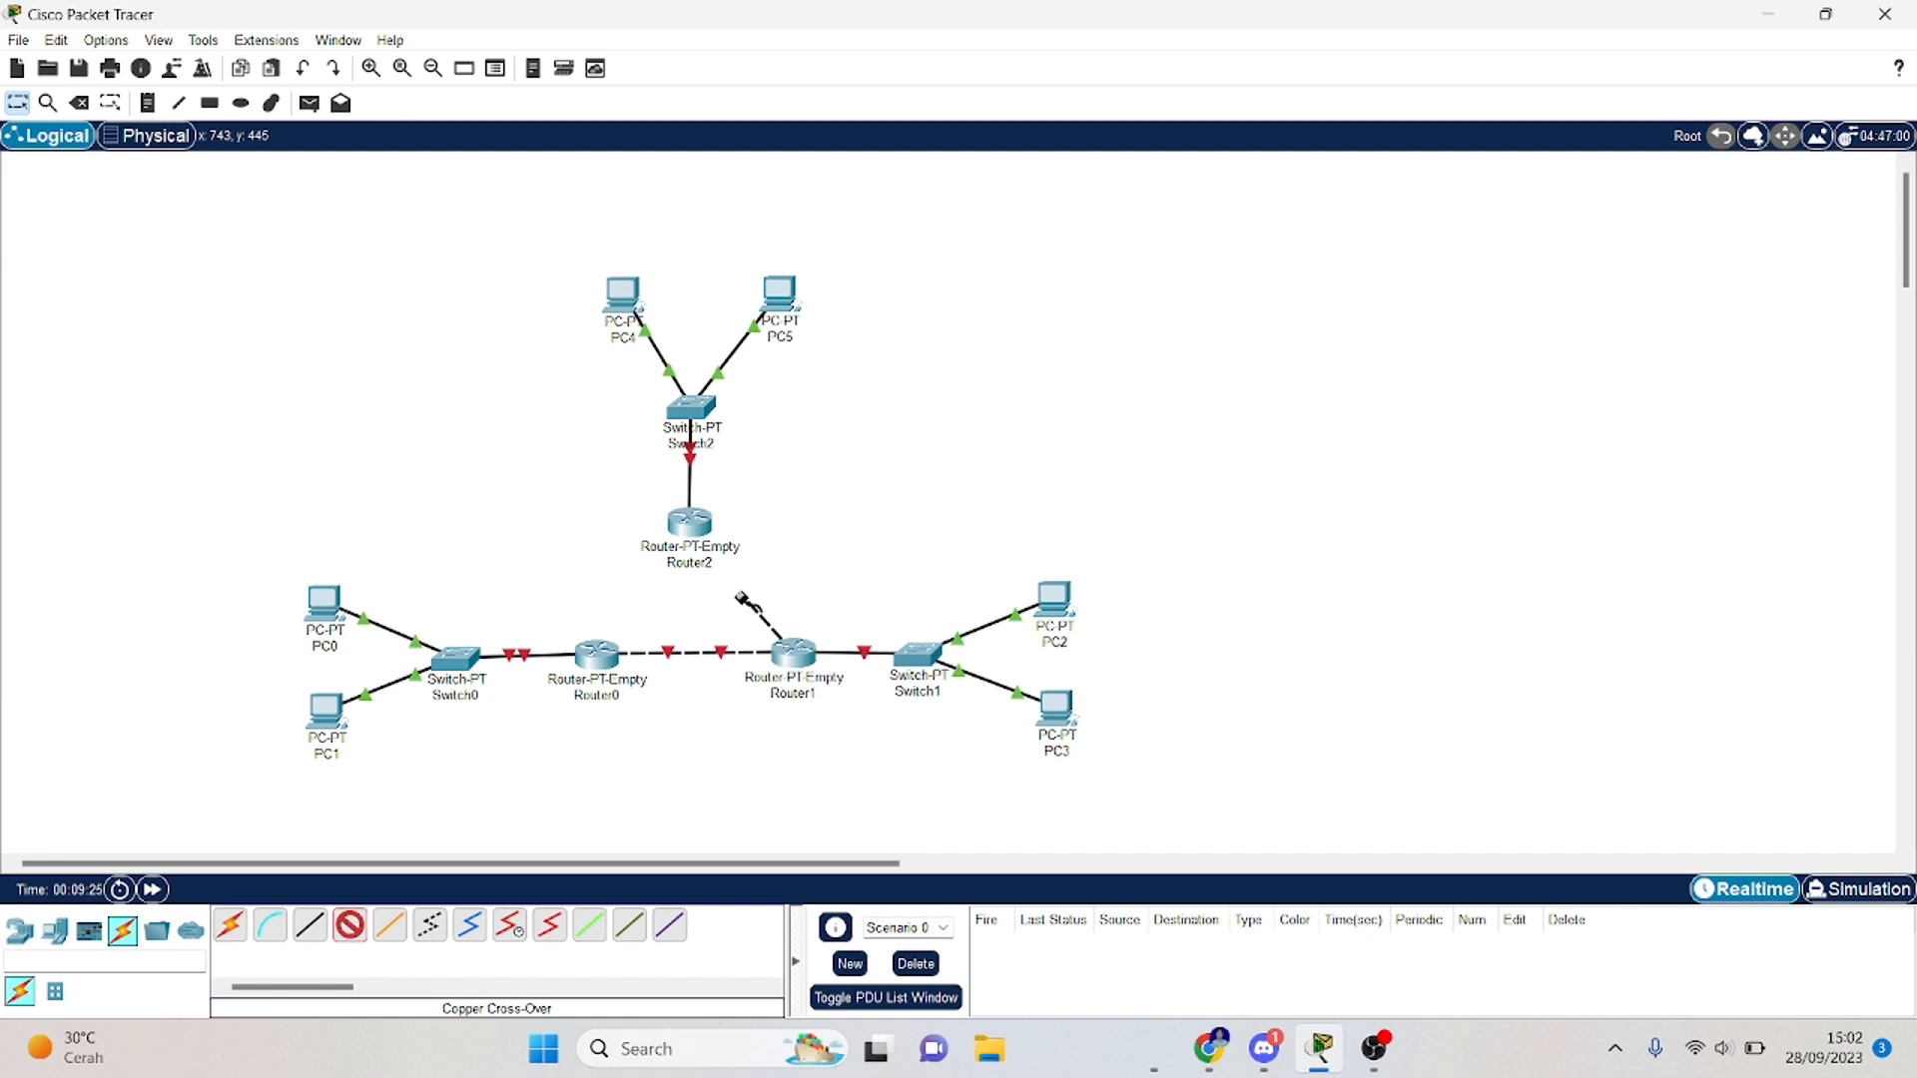
pyautogui.click(689, 524)
pyautogui.click(734, 590)
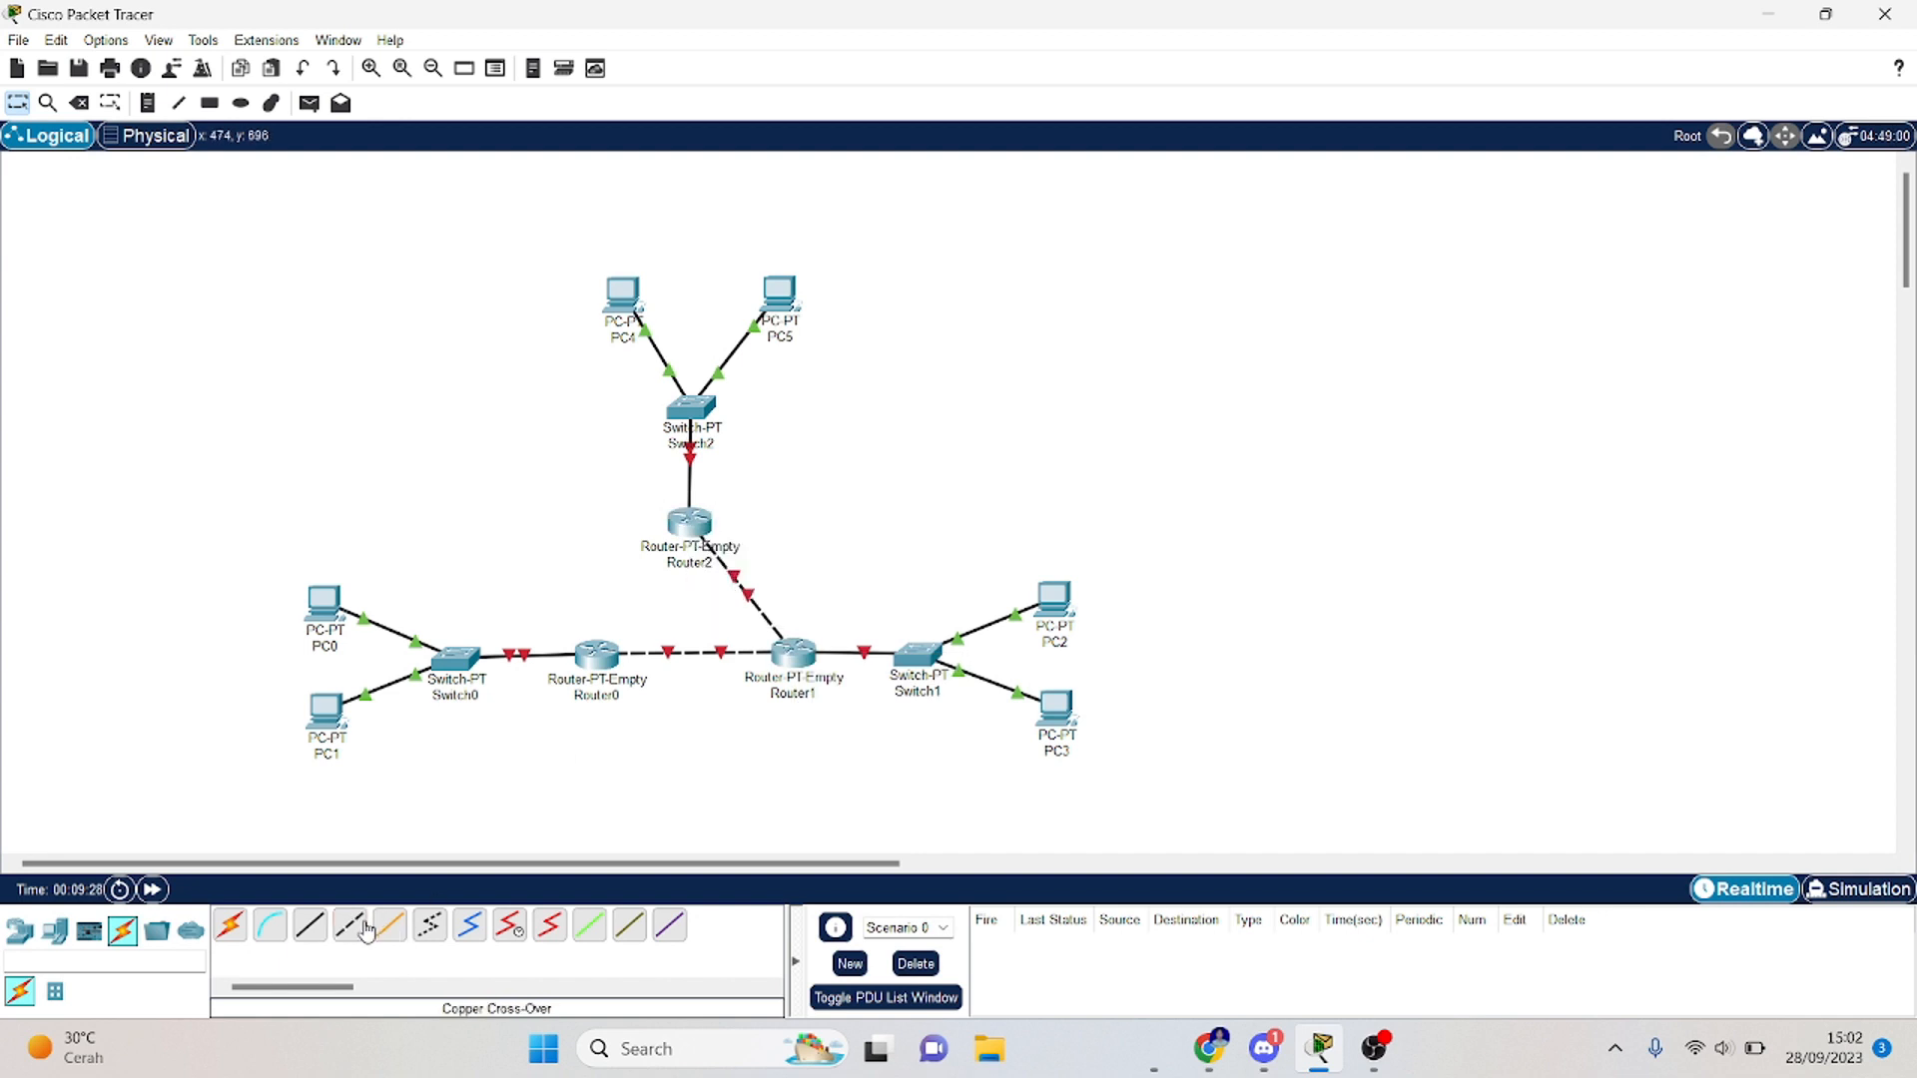
# Step: Connect FastEthernet2/0 on Router2 to FastEthernet2/0 on Router0 with a Copper Cross-Over cable
pyautogui.click(696, 526)
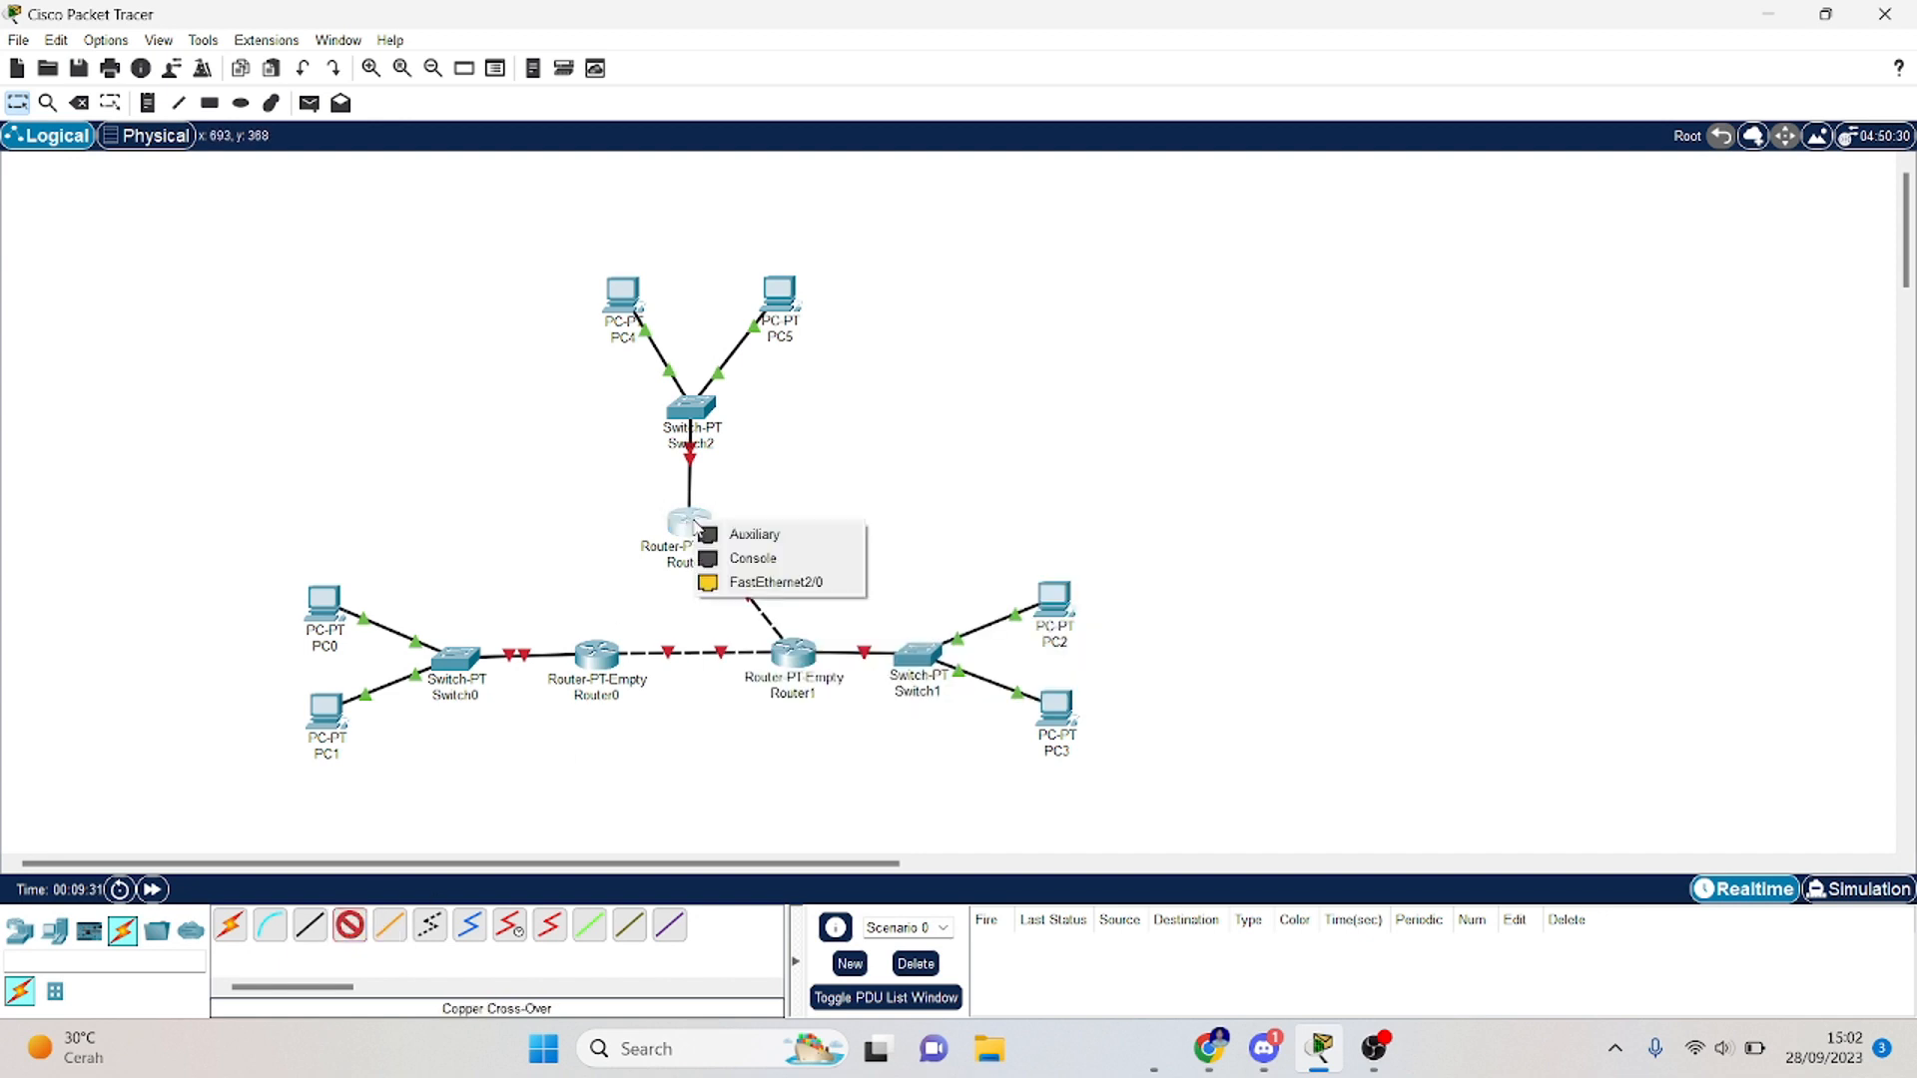
pyautogui.click(721, 583)
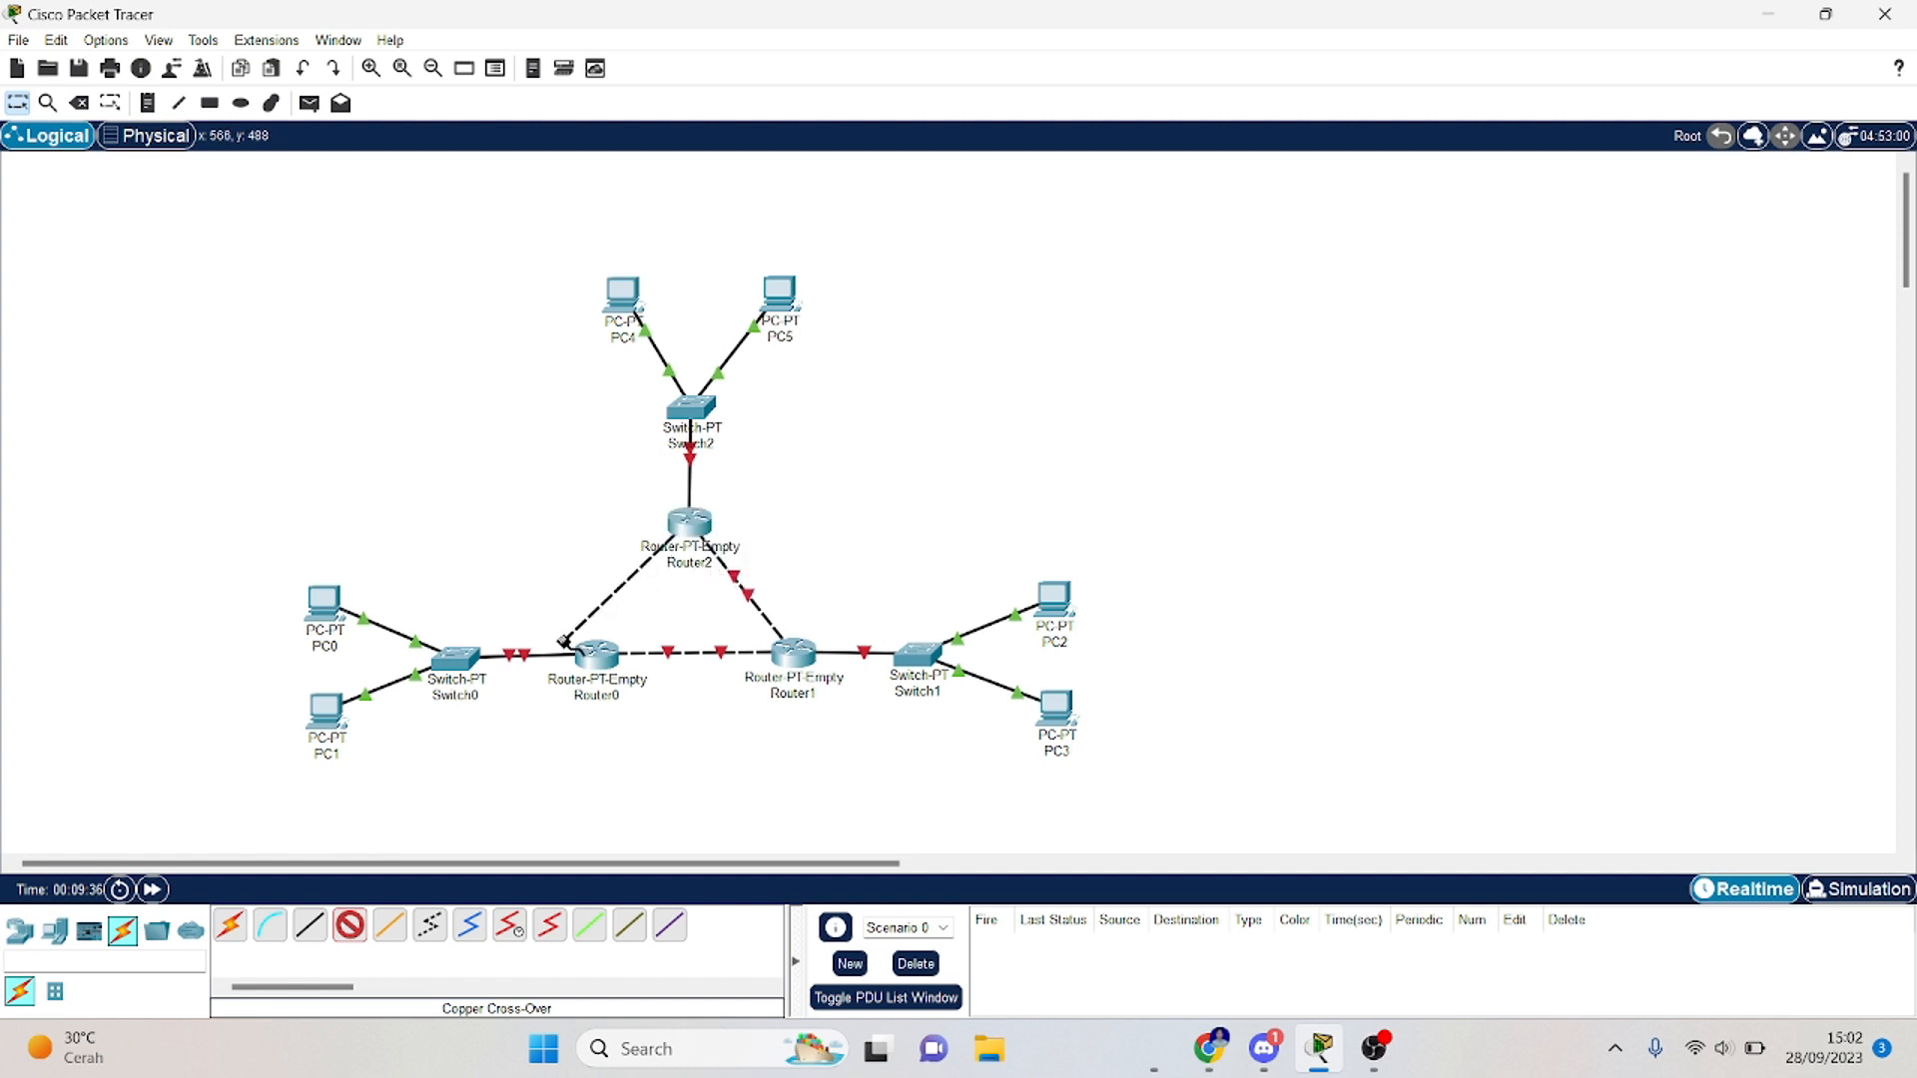
pyautogui.click(599, 657)
pyautogui.click(614, 726)
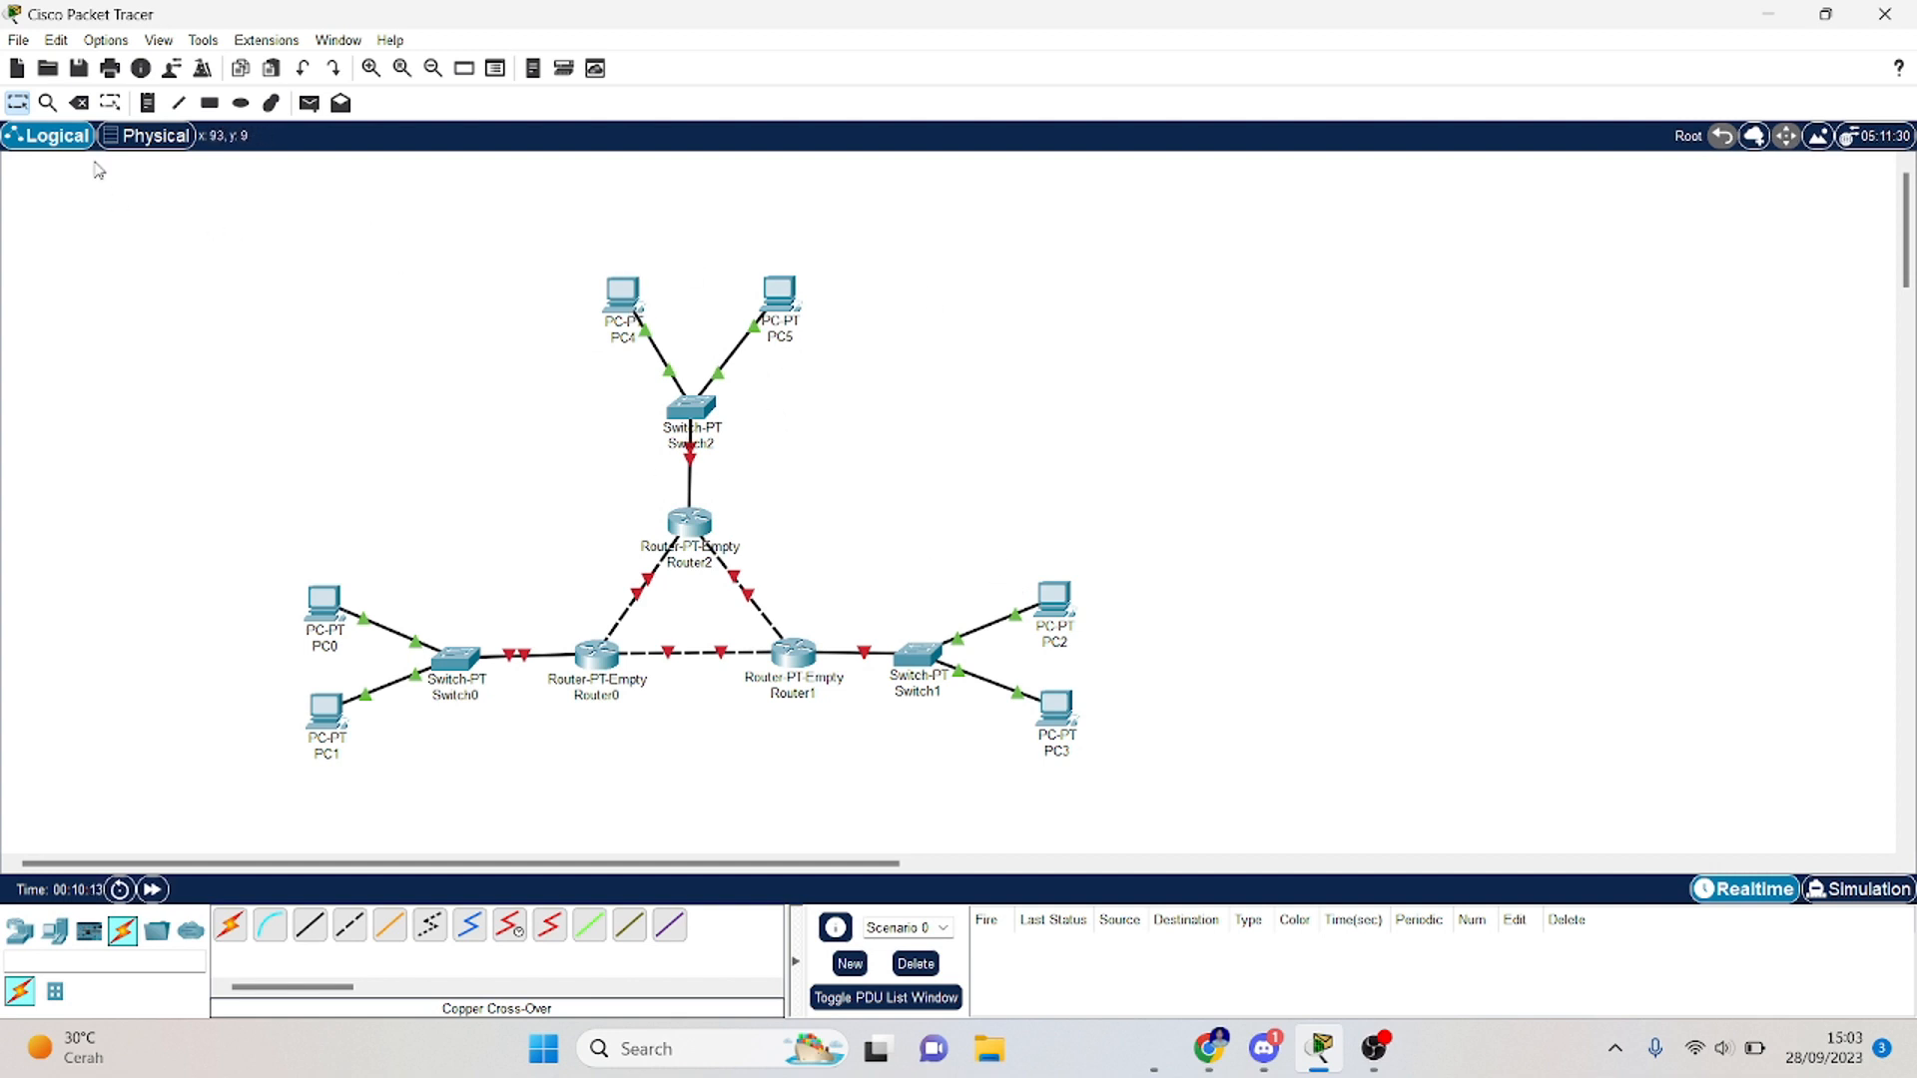
# Step: Draw a cyan filled rectangle with a black outline around PC0, PC1 and Switch0
pyautogui.click(79, 103)
pyautogui.click(210, 103)
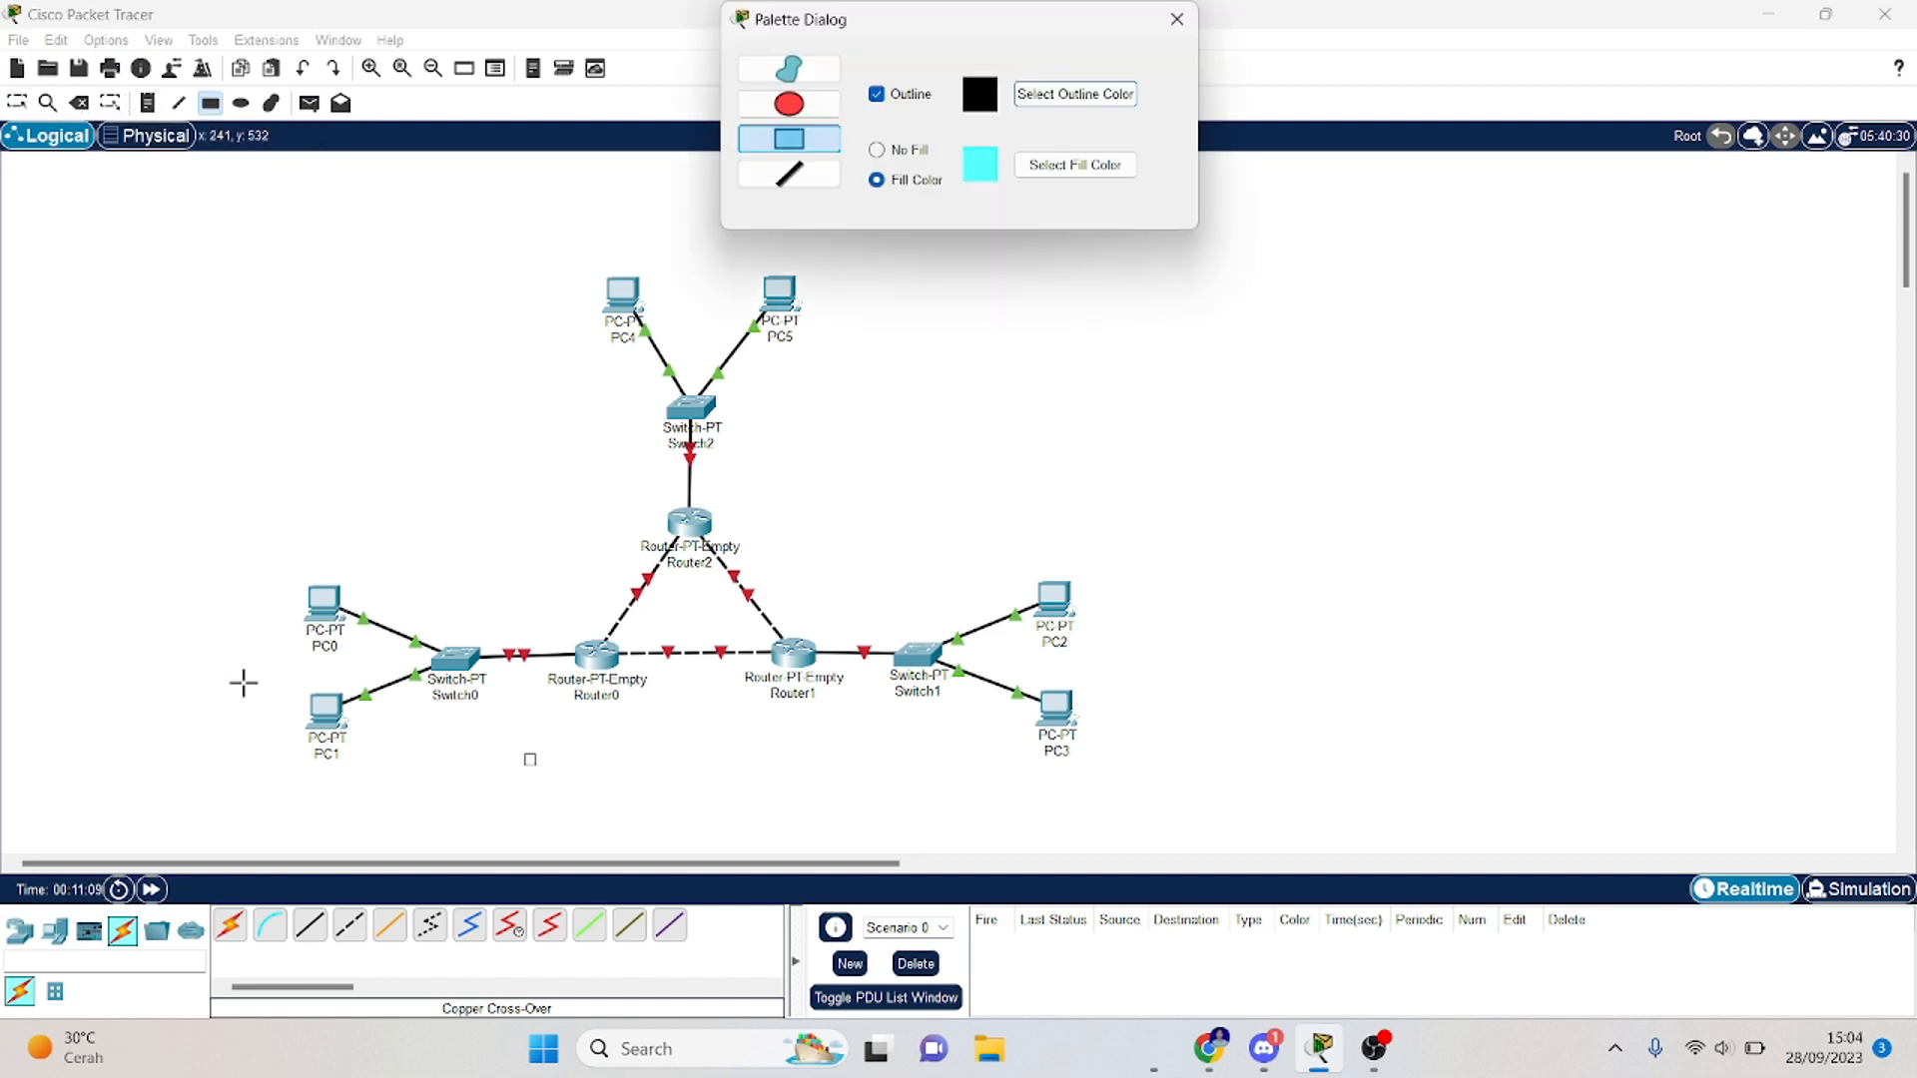
pyautogui.moveTo(283, 552); pyautogui.dragTo(546, 776)
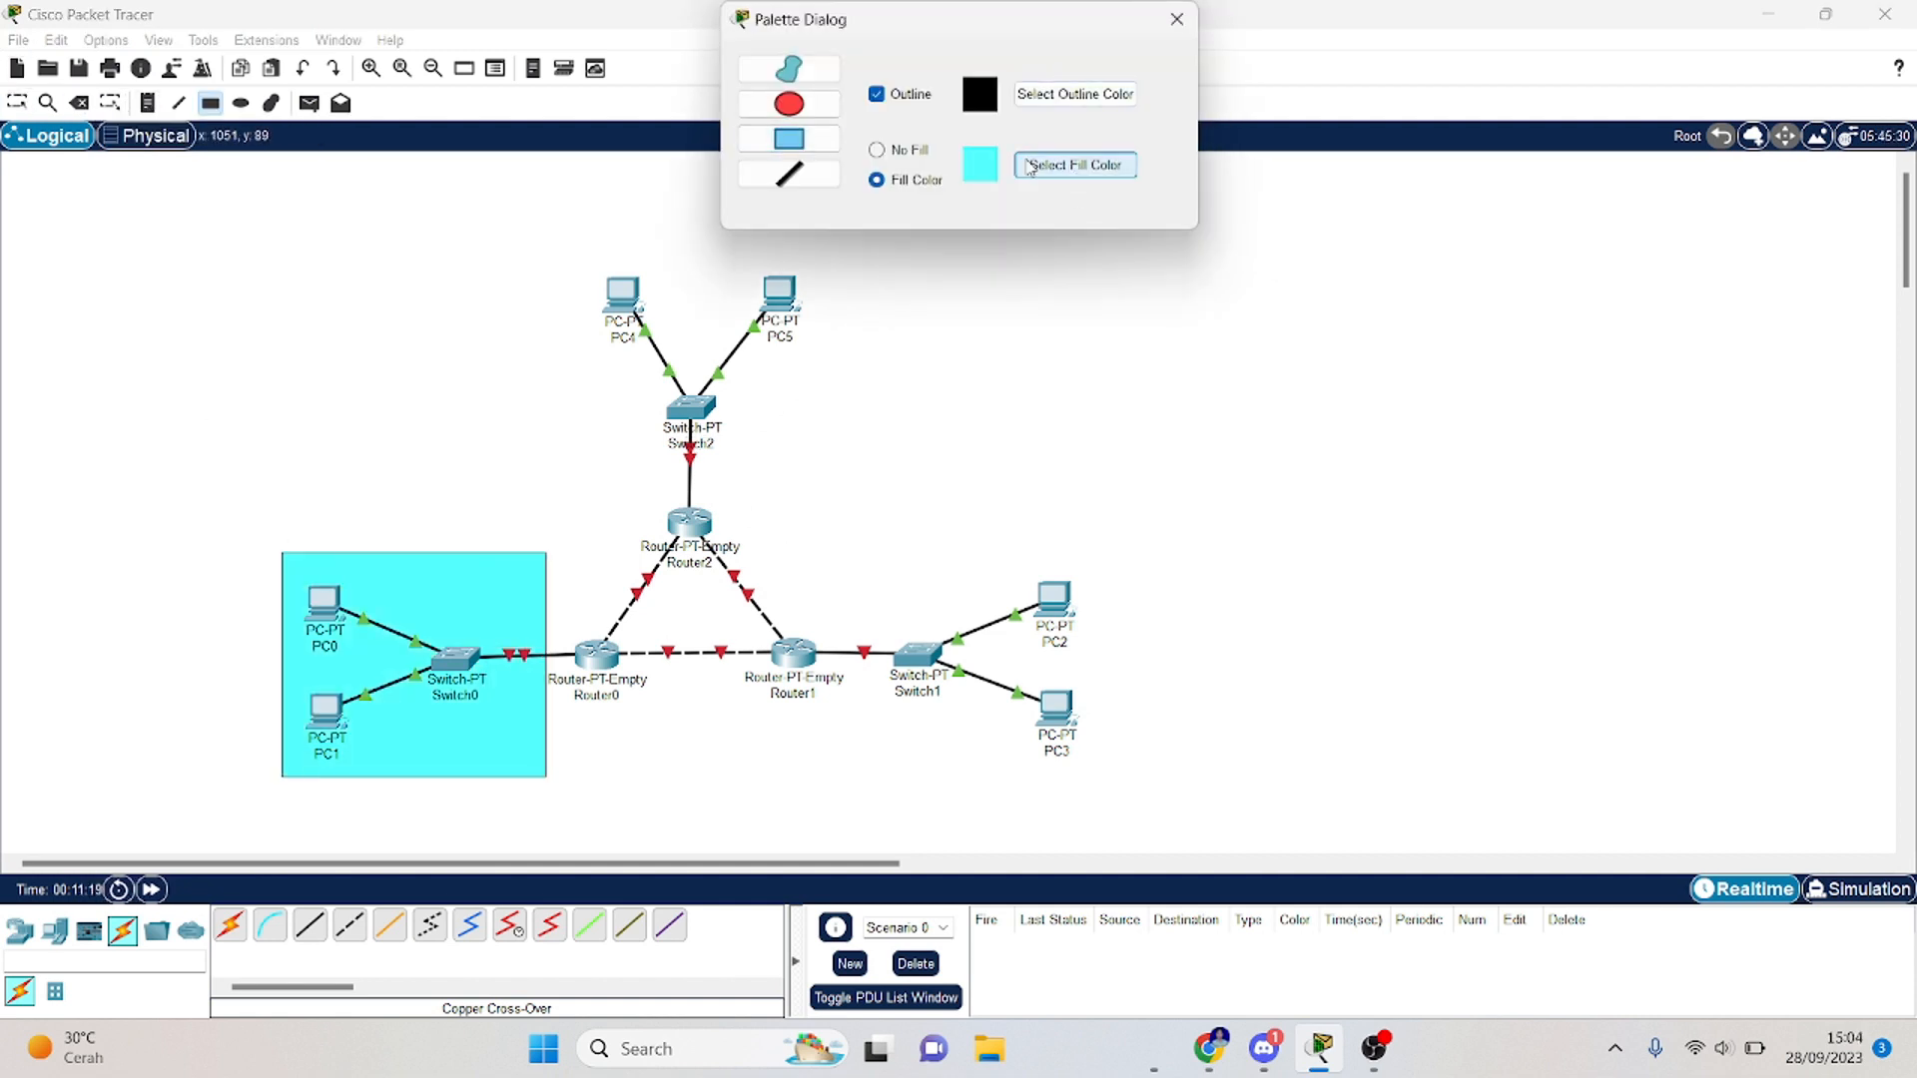
# Step: Change the fill color to yellow and draw a rectangle around PC2, PC3 and Switch1
pyautogui.click(1074, 164)
pyautogui.click(910, 422)
pyautogui.click(1062, 693)
pyautogui.moveTo(843, 538); pyautogui.dragTo(1120, 776)
# Step: Change the fill color to magenta and draw a rectangle around PC4, PC5 and Switch2
pyautogui.click(1074, 165)
pyautogui.click(976, 385)
pyautogui.click(1061, 693)
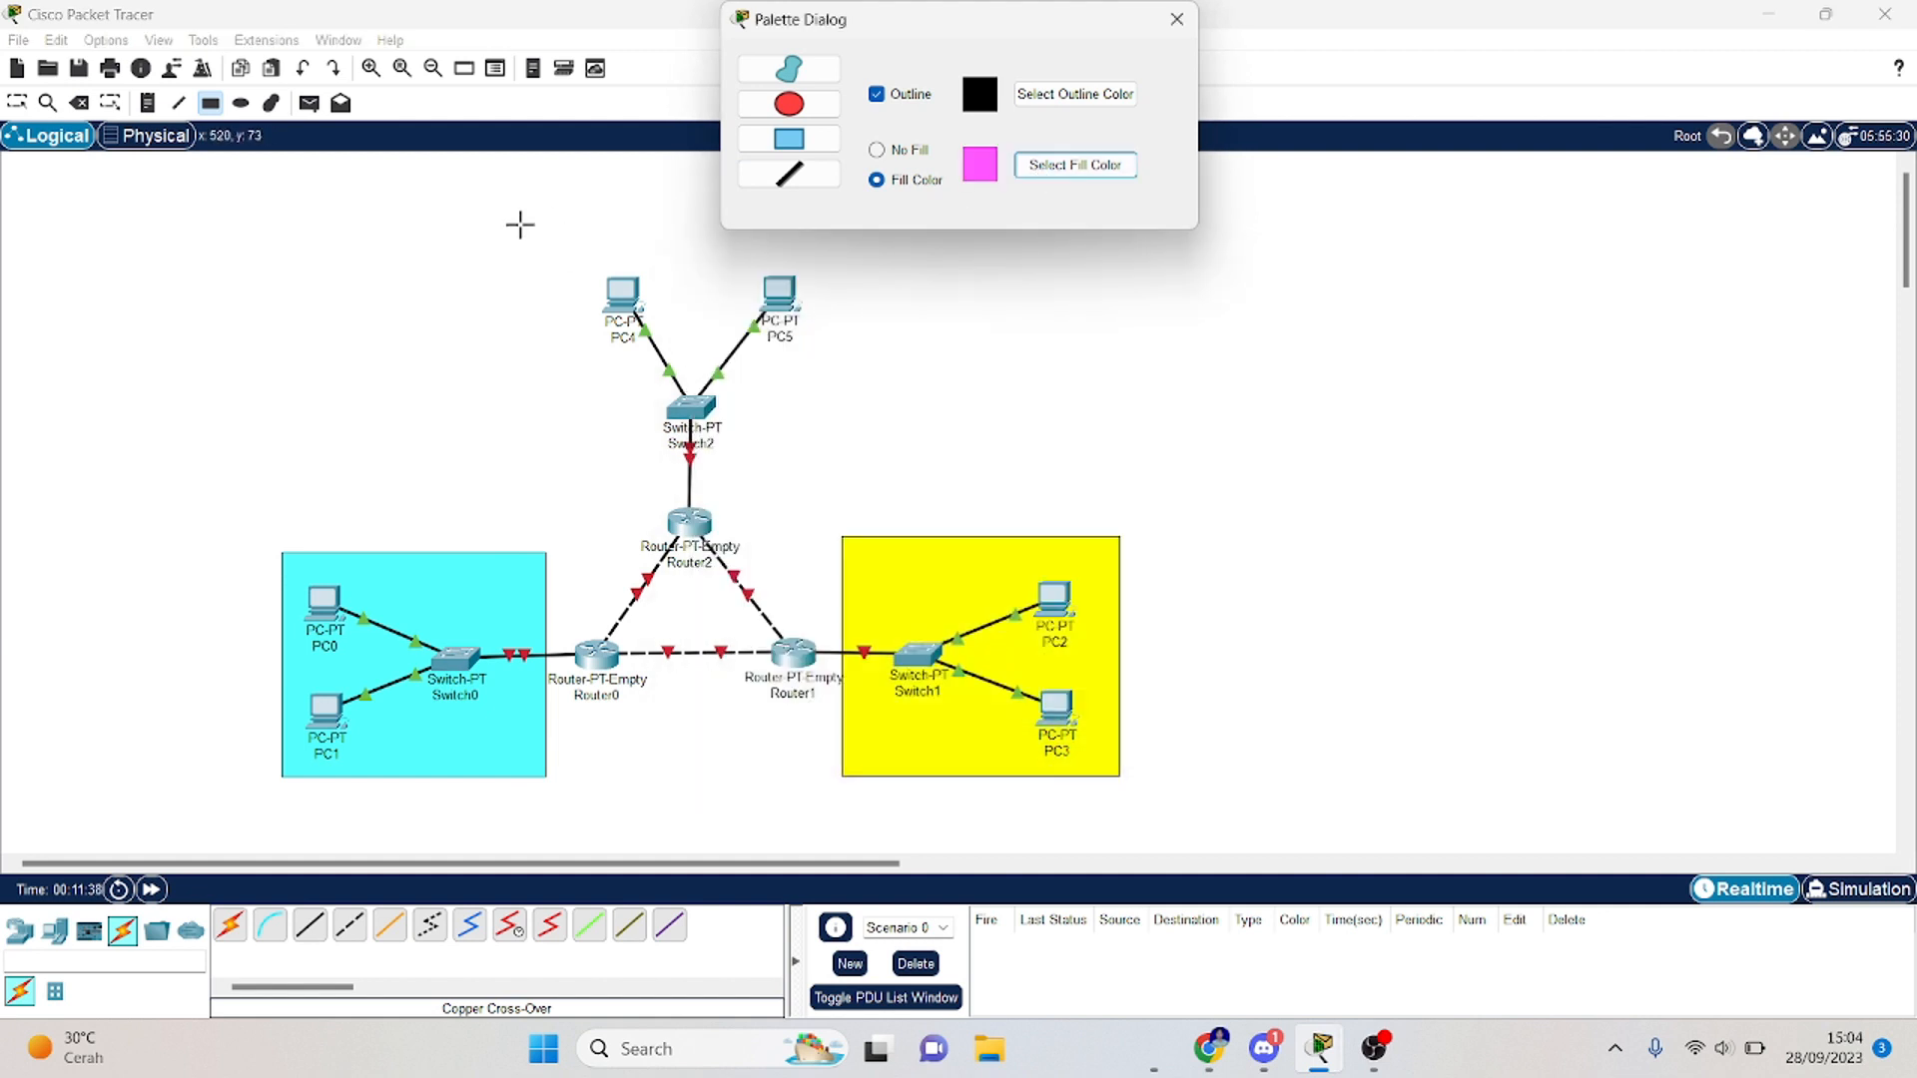
pyautogui.moveTo(520, 237)
pyautogui.mouseDown()
pyautogui.moveTo(877, 462)
pyautogui.moveTo(881, 499)
pyautogui.moveTo(879, 481)
pyautogui.mouseUp()
# Step: Place the notes 192.168.1.0 in the cyan area, 192.168.2.0 in the yellow area and 192.168.3.0 in the magenta area
pyautogui.click(148, 104)
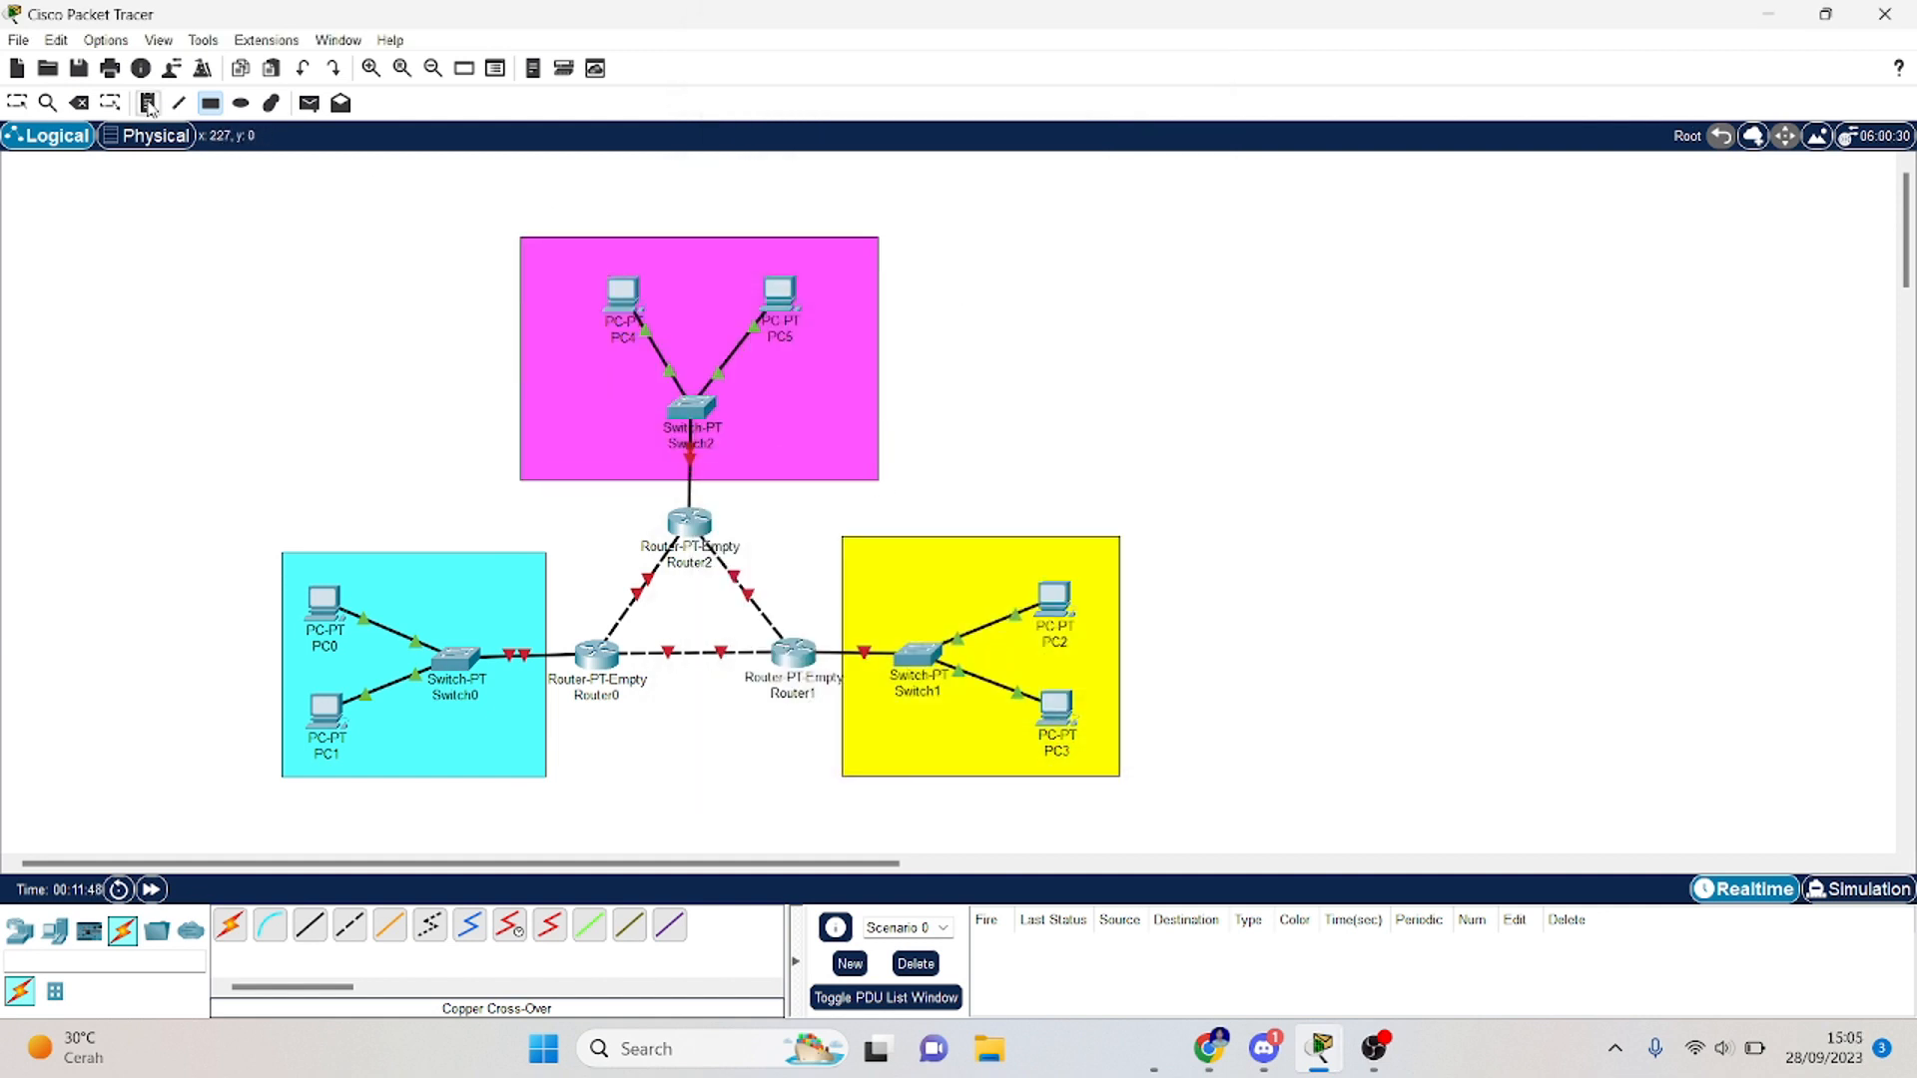
pyautogui.click(428, 565)
pyautogui.write('192.168.1.0')
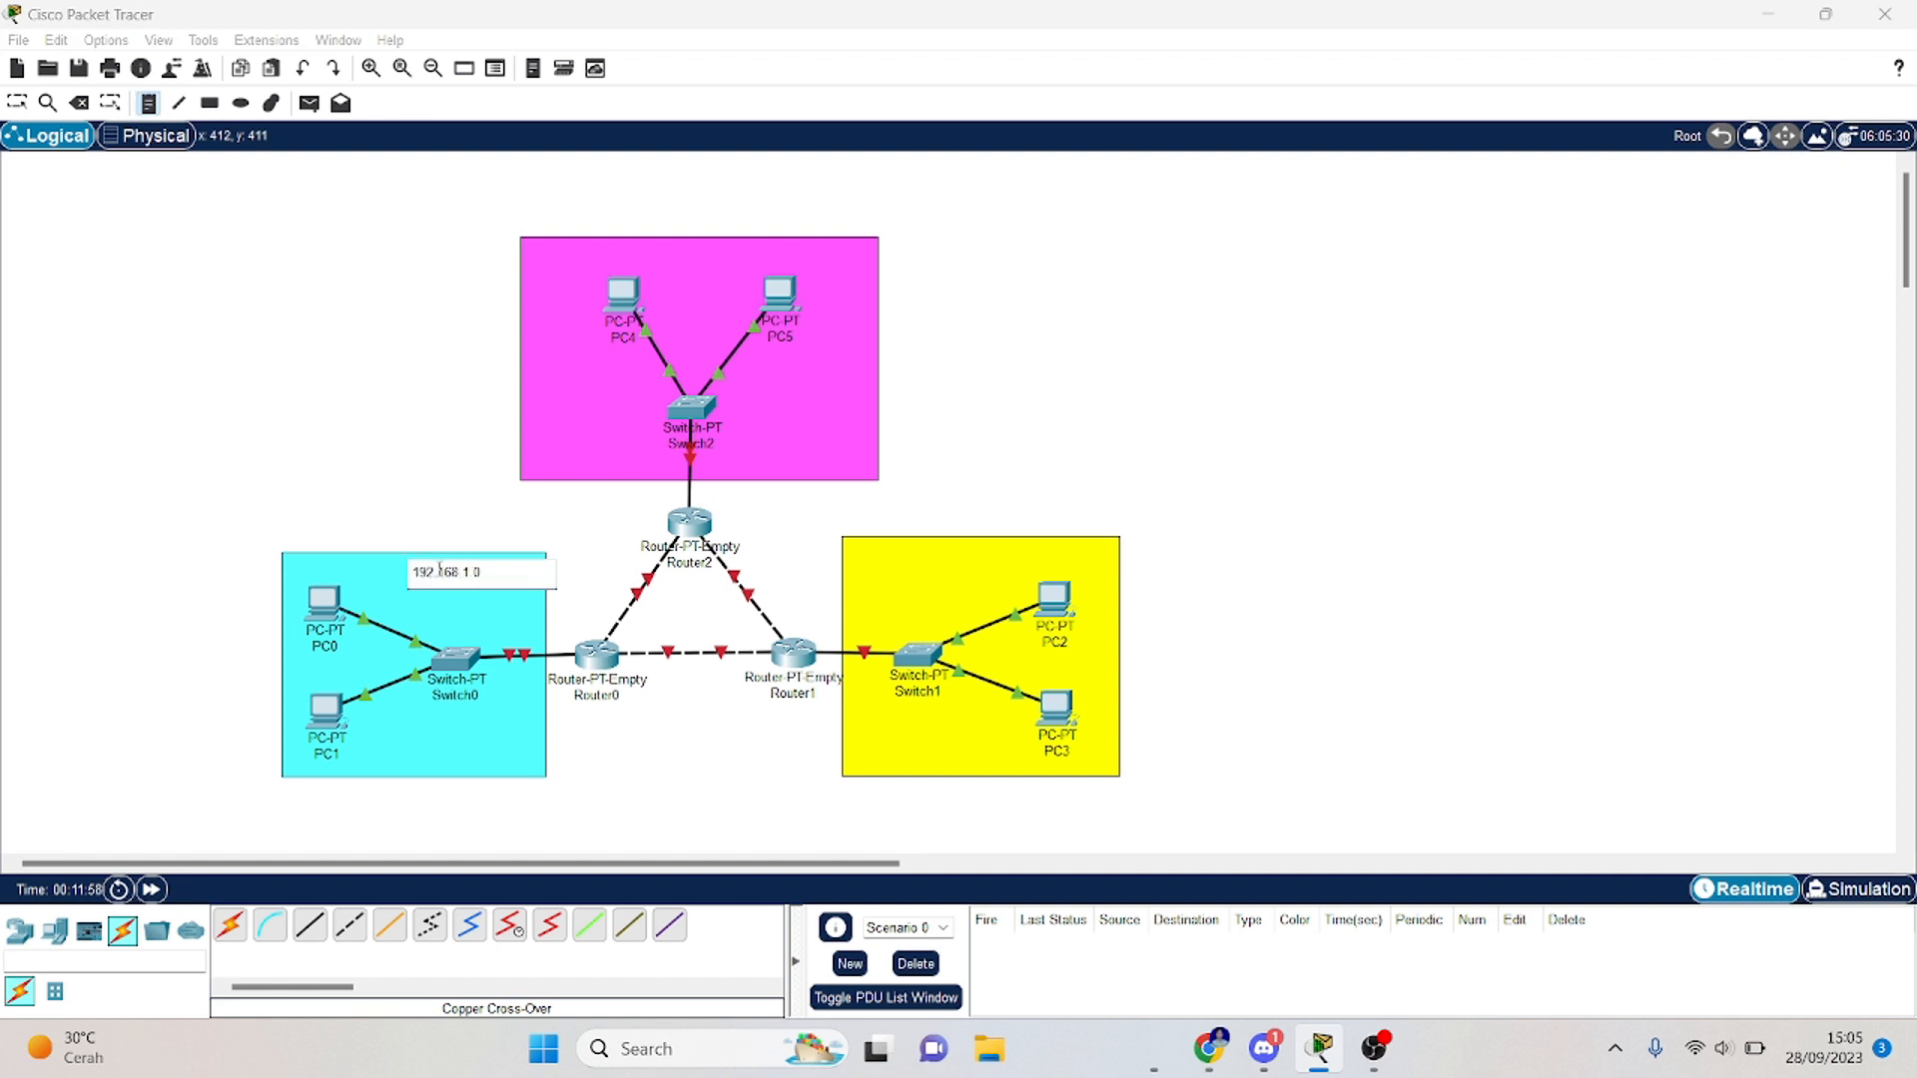
pyautogui.click(865, 548)
pyautogui.write('192.168.2.0')
pyautogui.click(529, 249)
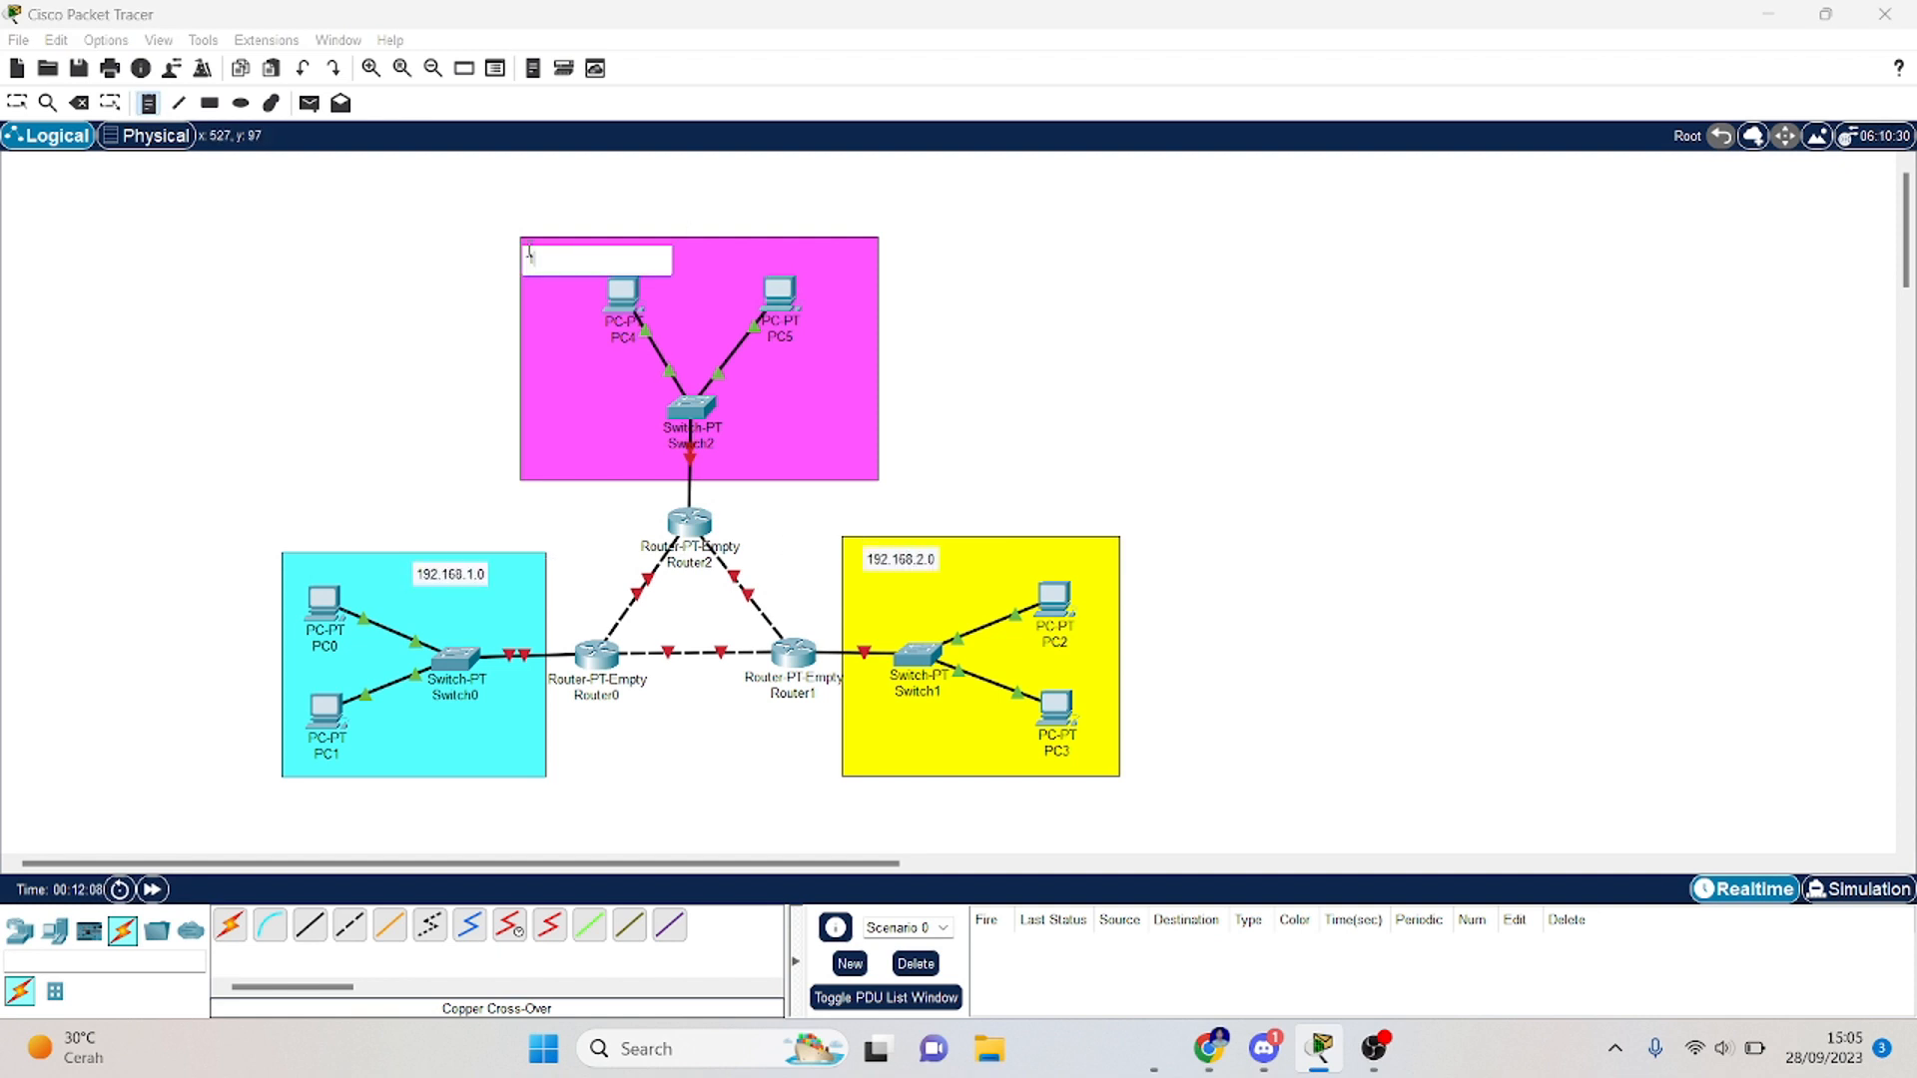
pyautogui.write('192.168.3.0')
pyautogui.click(940, 378)
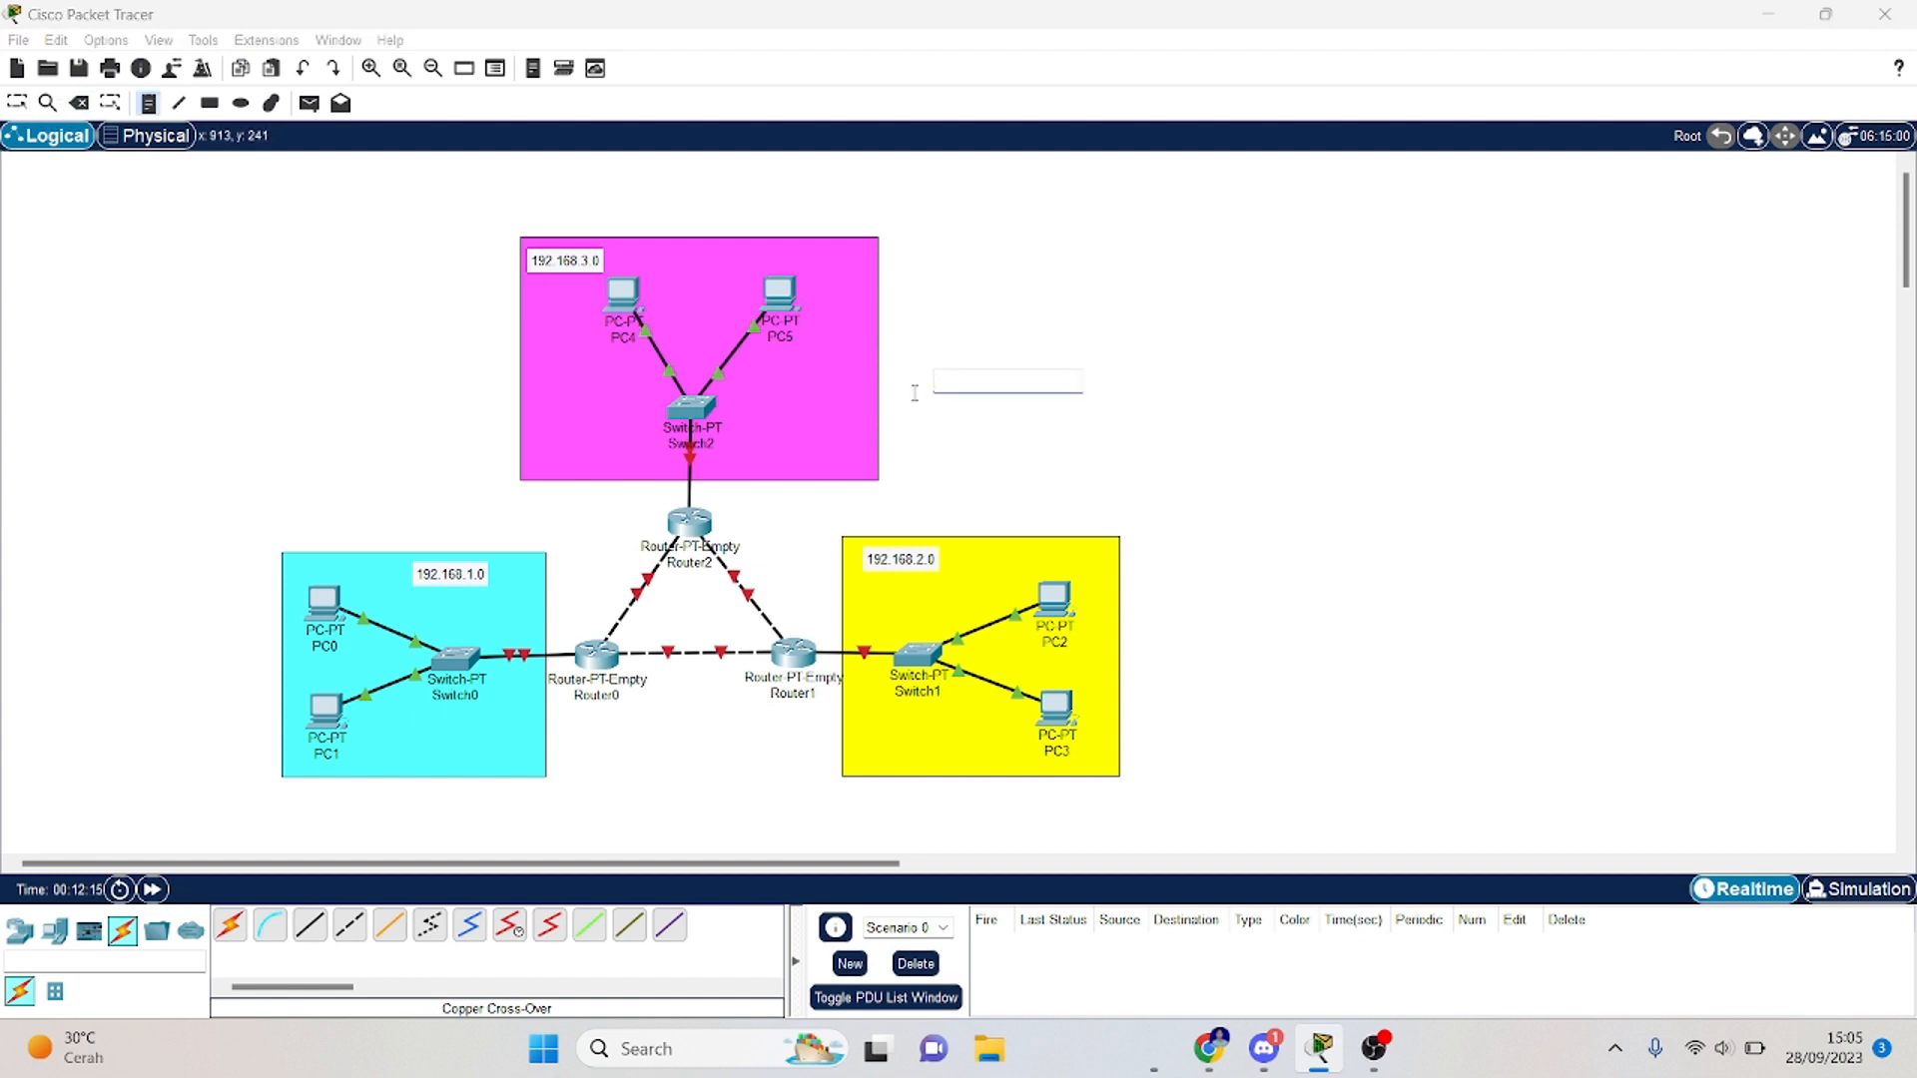
pyautogui.click(78, 103)
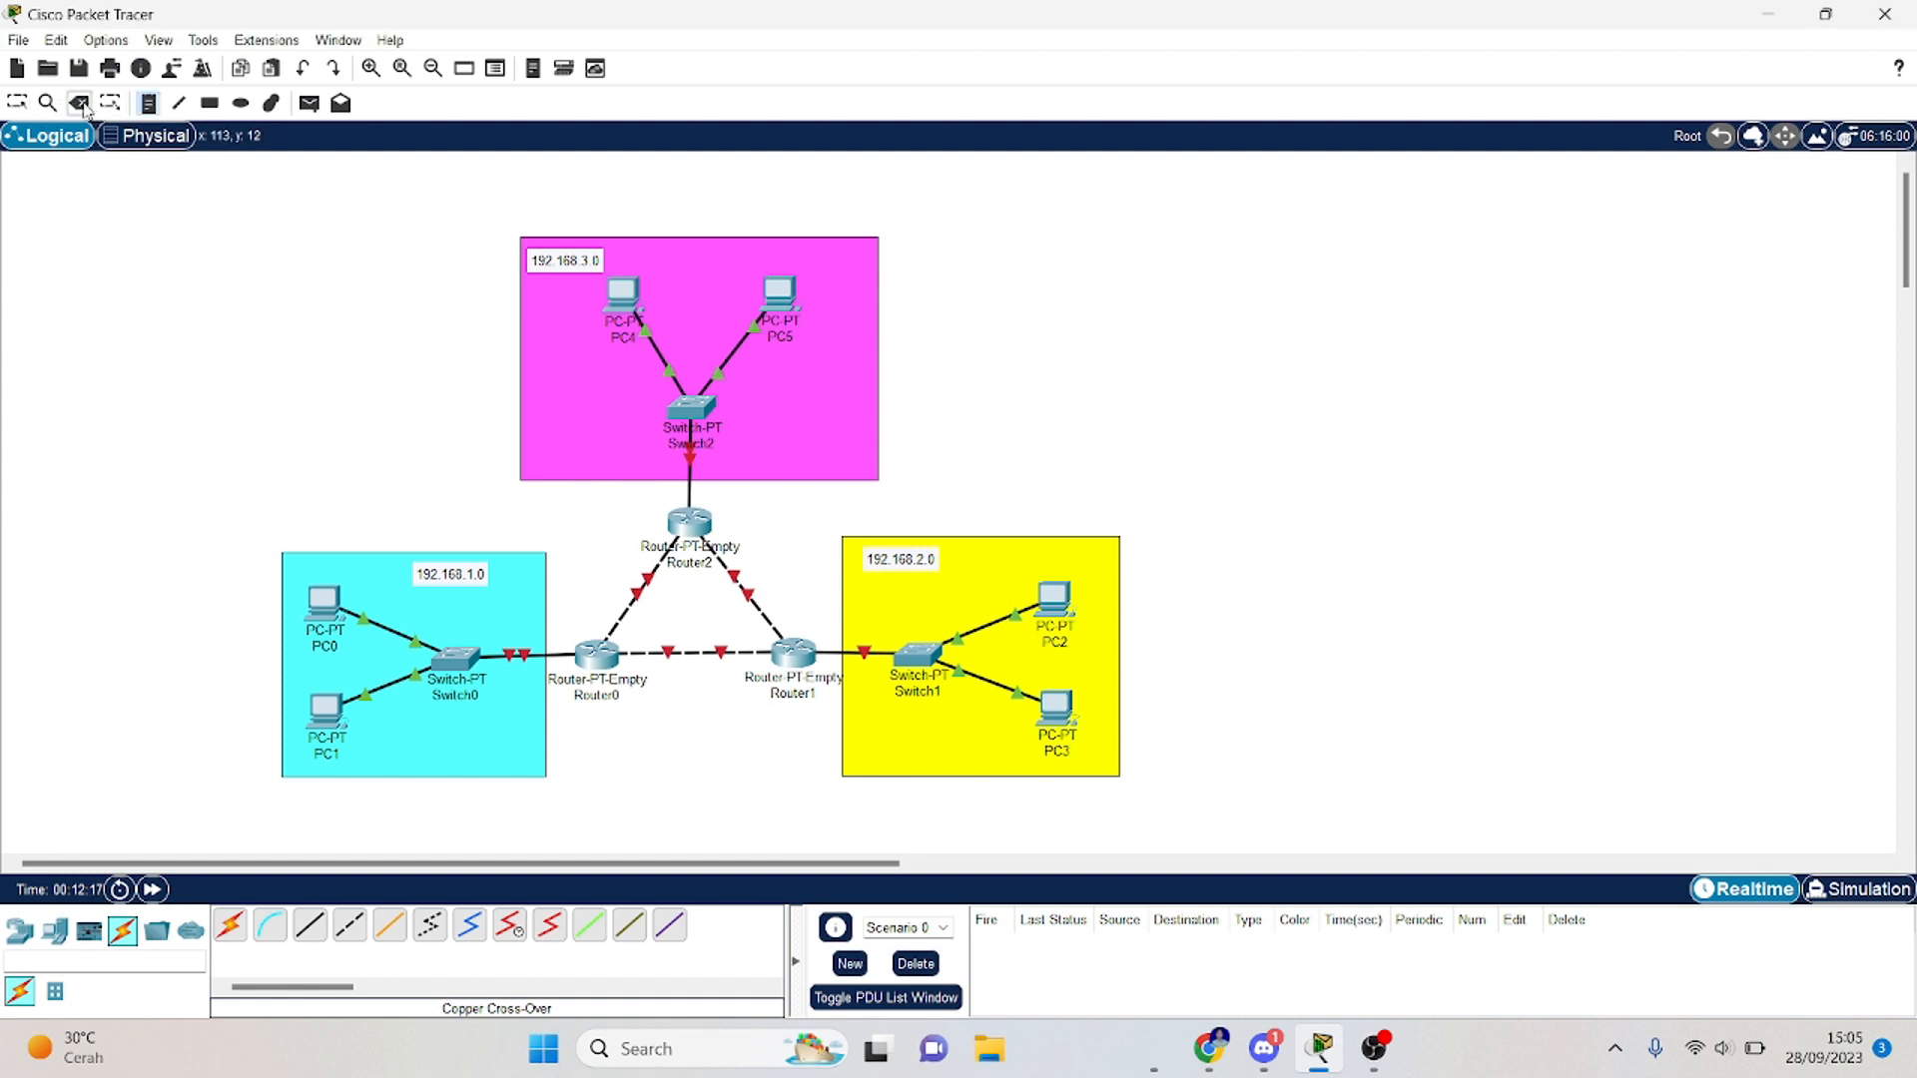
pyautogui.click(16, 102)
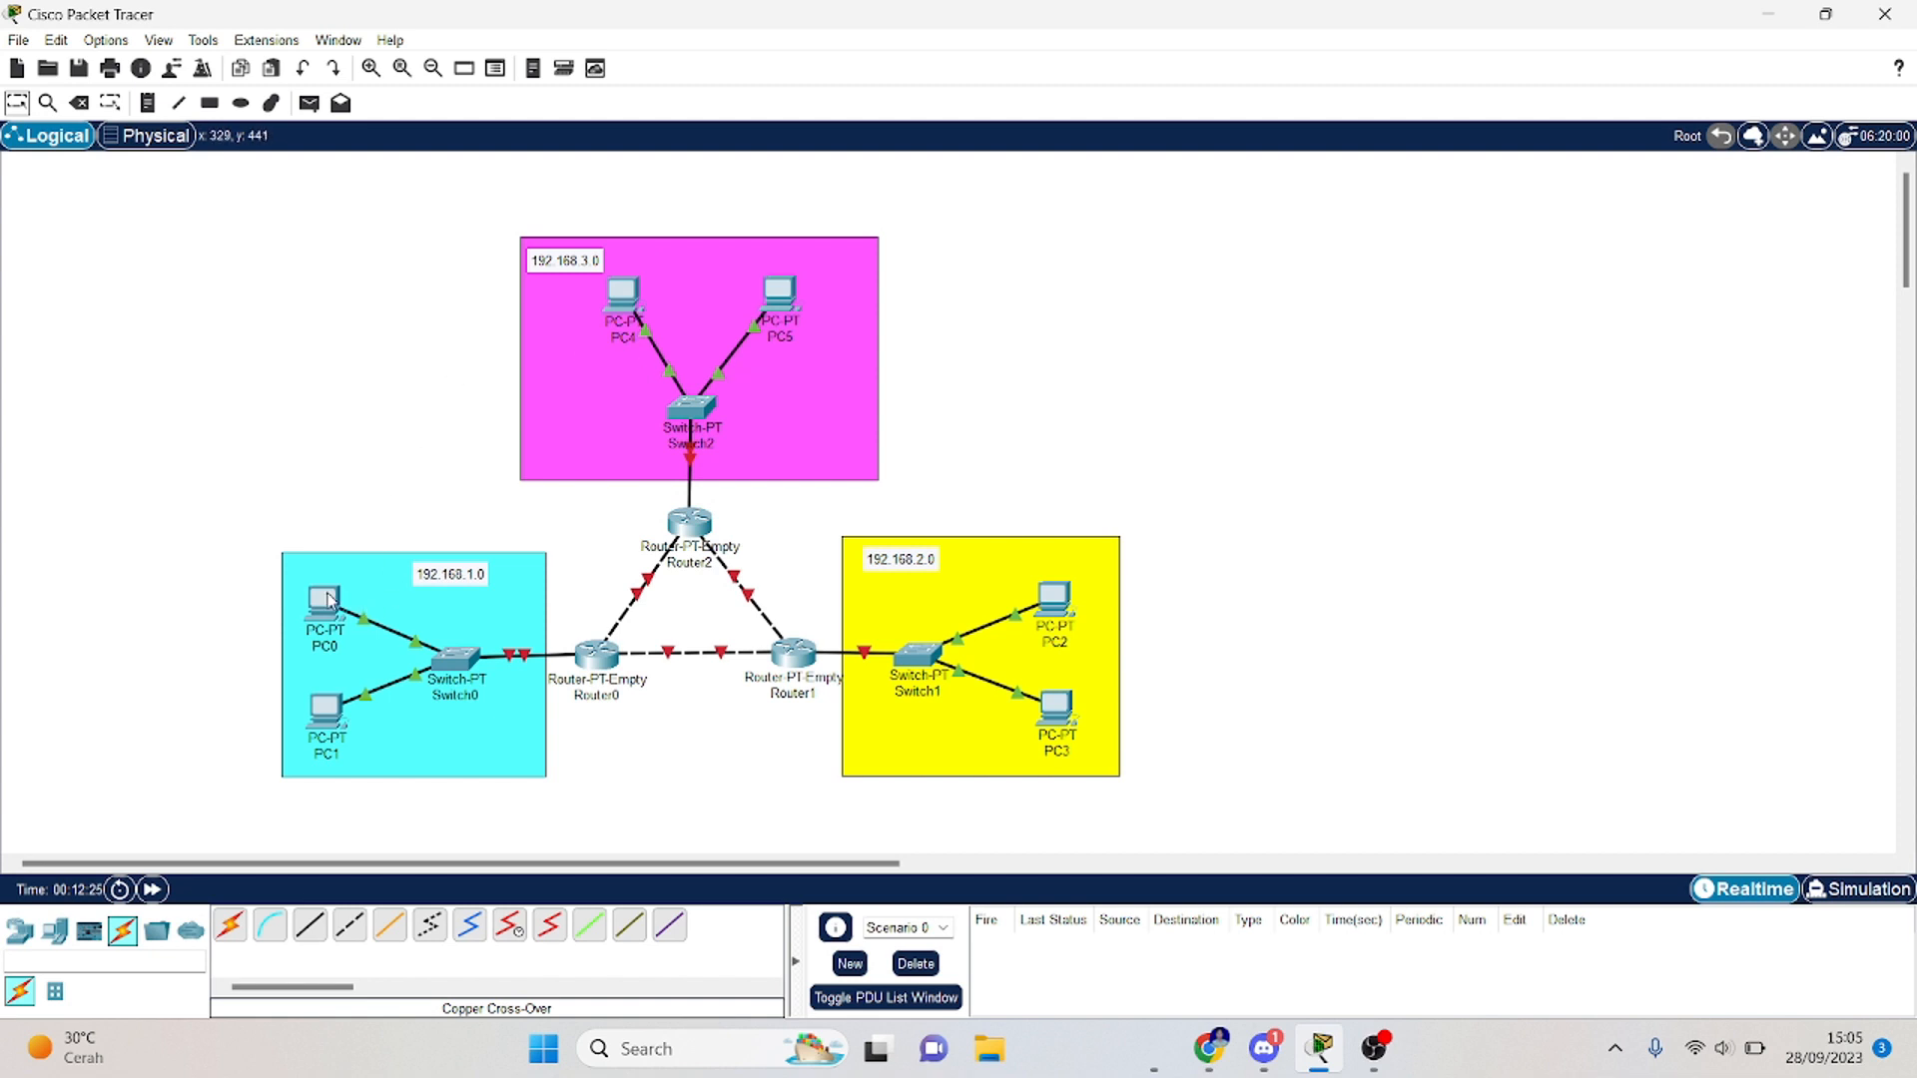
# Step: Configure PC0 with static IPv4 address 192.168.1.1, subnet mask 255.255.255.0 and default gateway 192.168.1.3
pyautogui.click(315, 601)
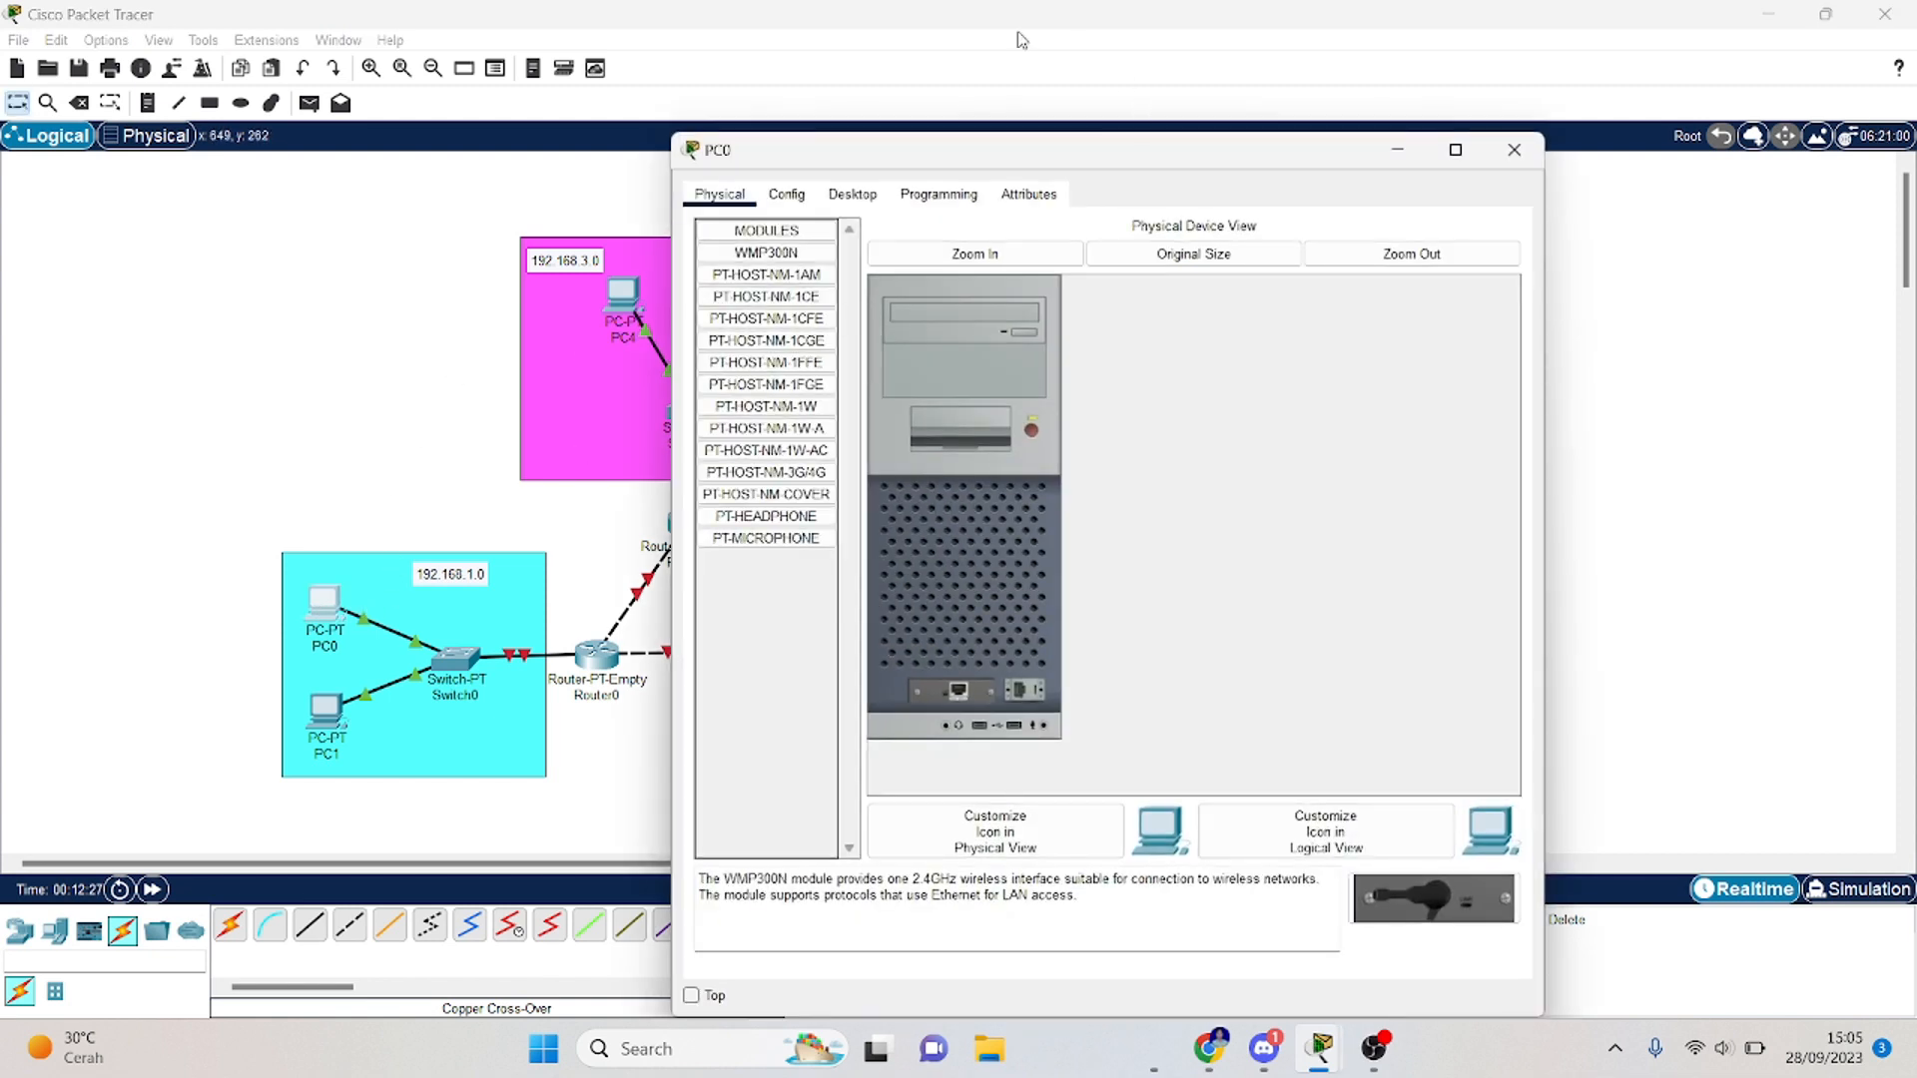
pyautogui.click(851, 194)
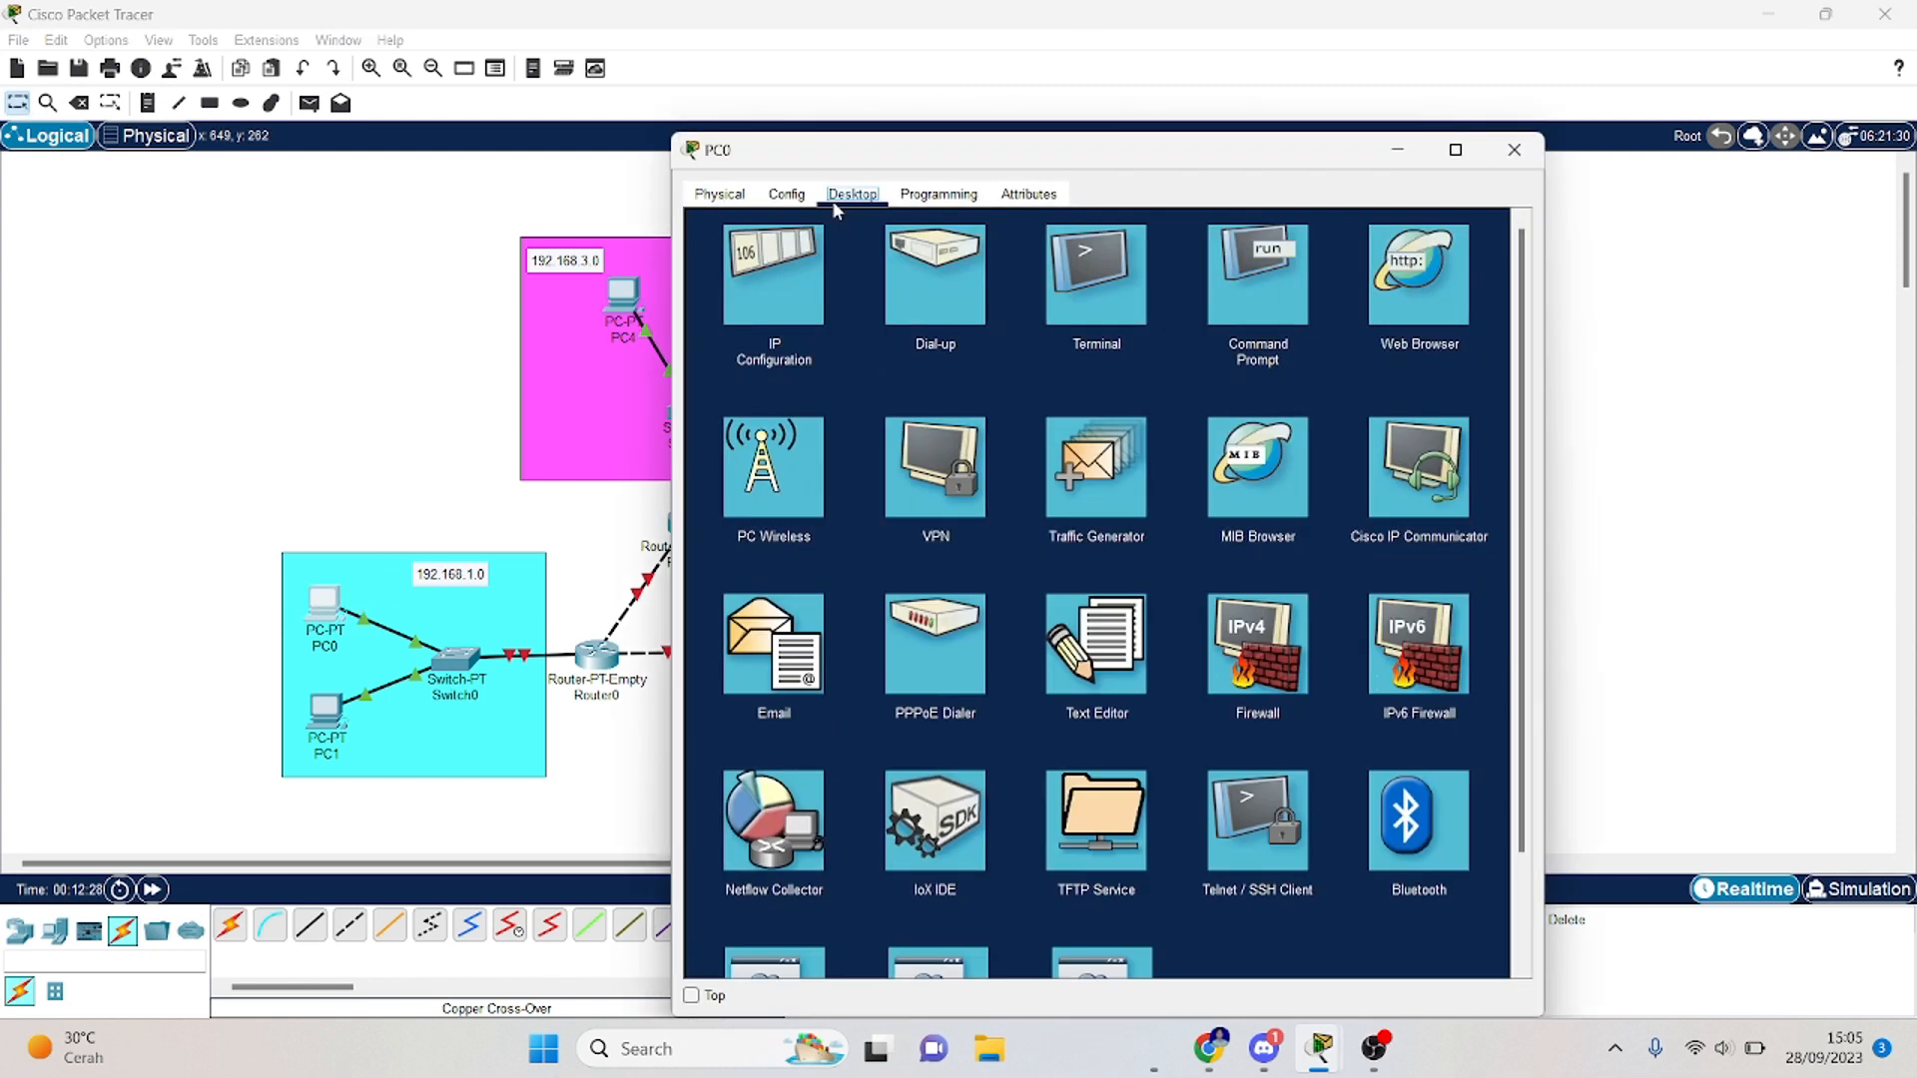
pyautogui.click(807, 321)
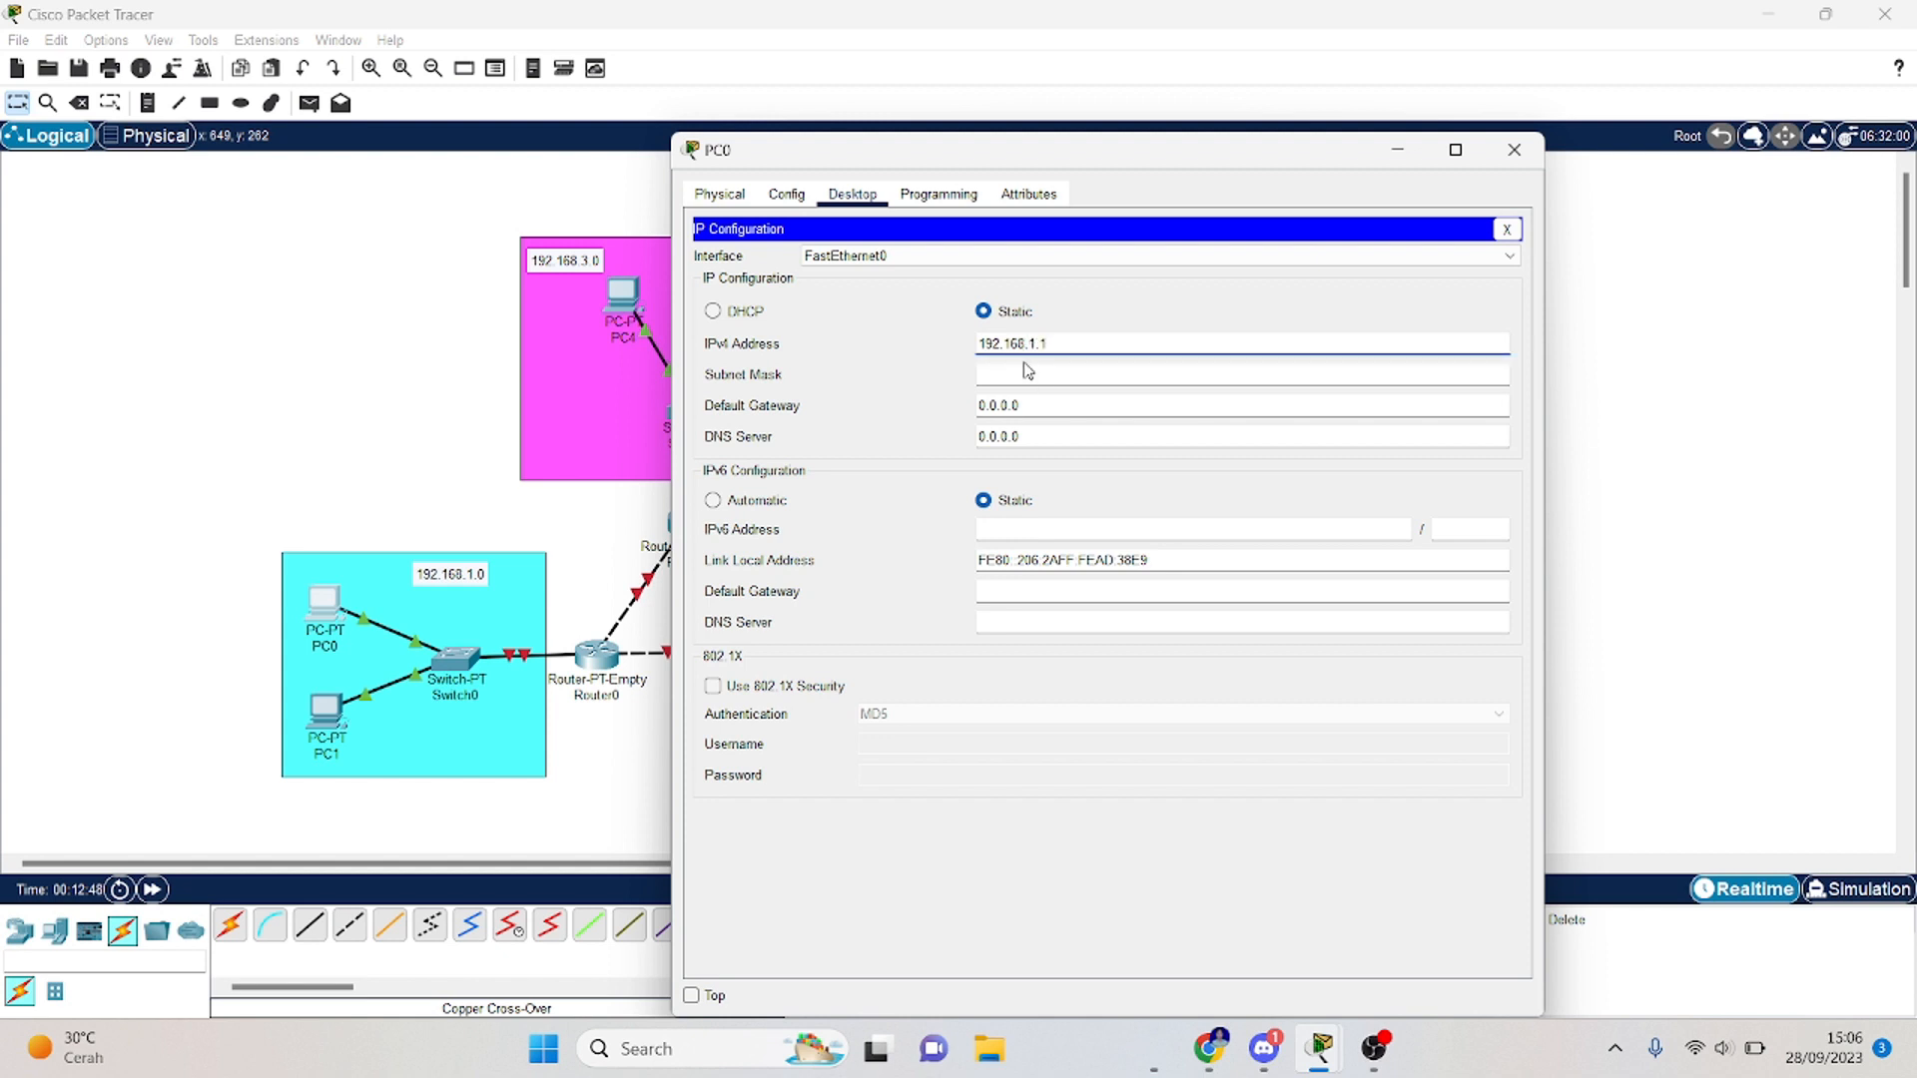
pyautogui.click(1032, 379)
pyautogui.moveTo(1032, 411); pyautogui.dragTo(970, 413)
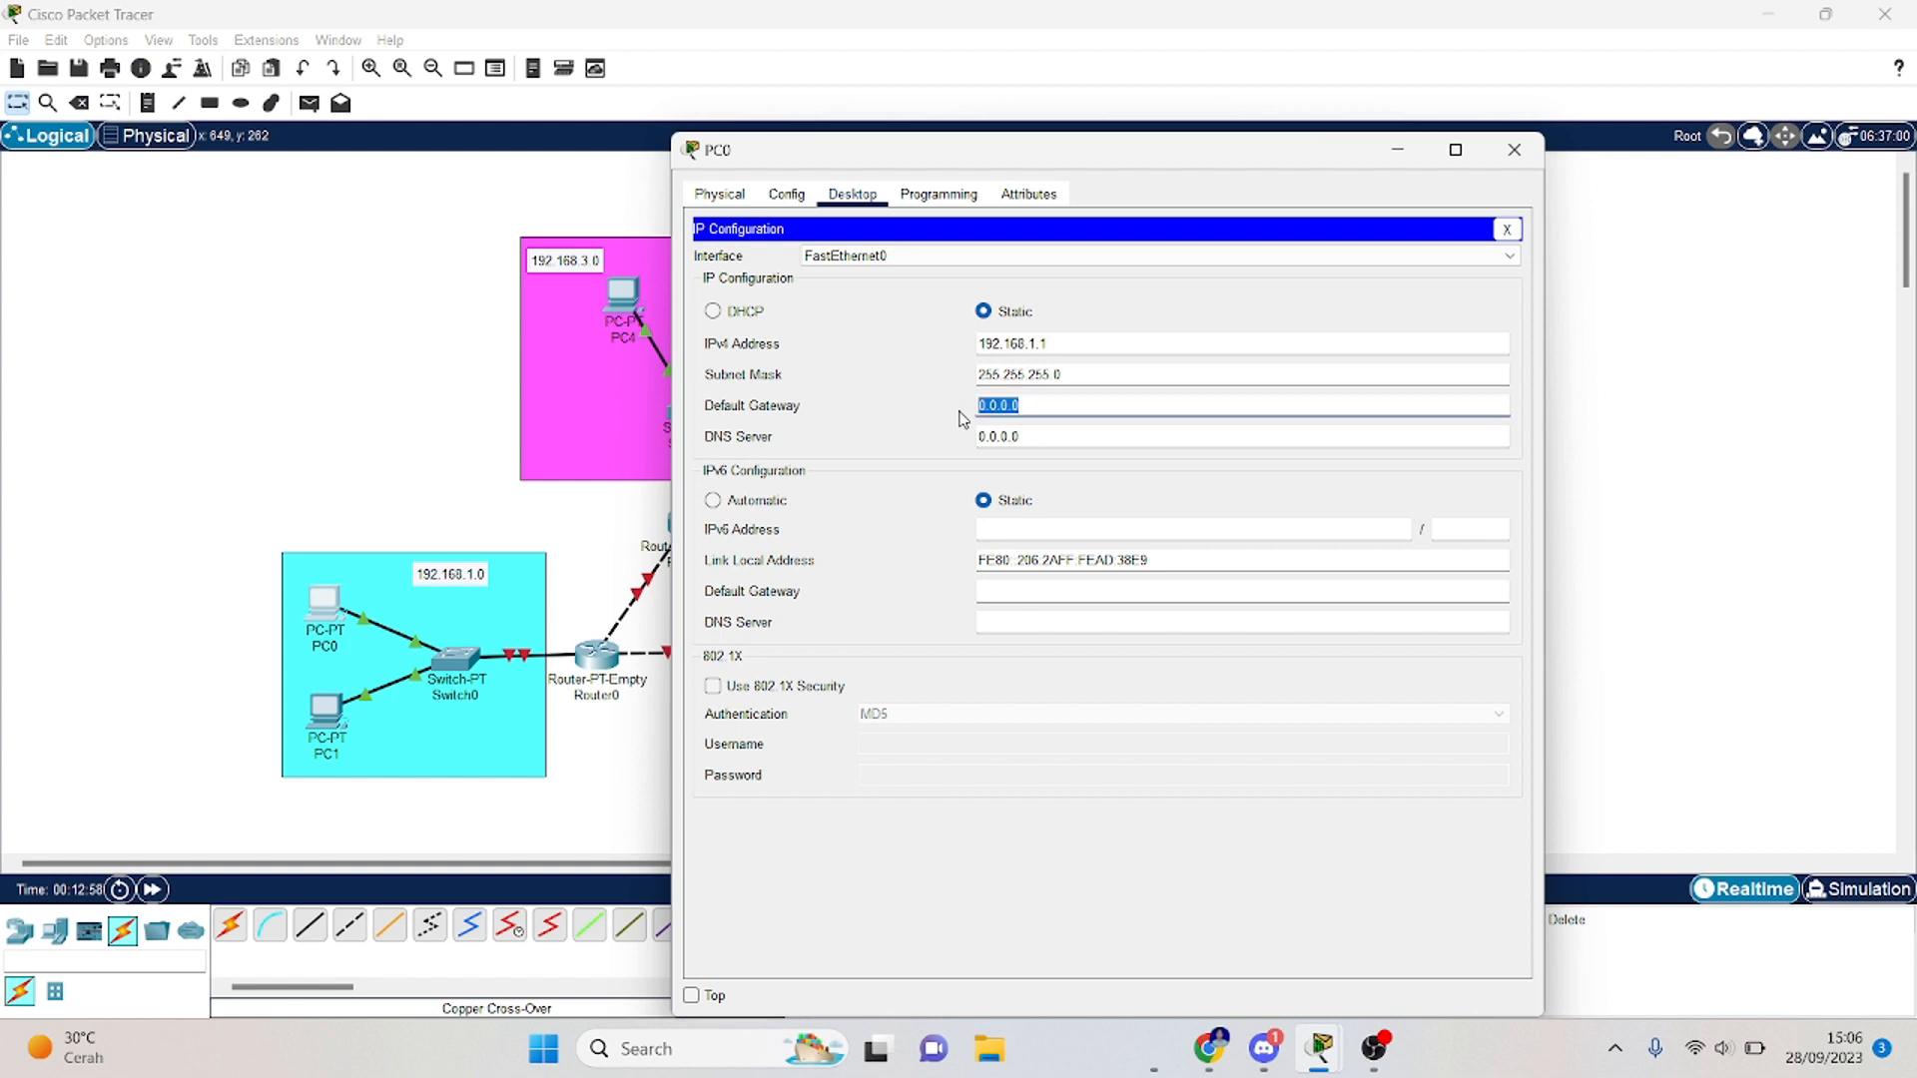
pyautogui.write('192.168.1.3')
pyautogui.click(1232, 402)
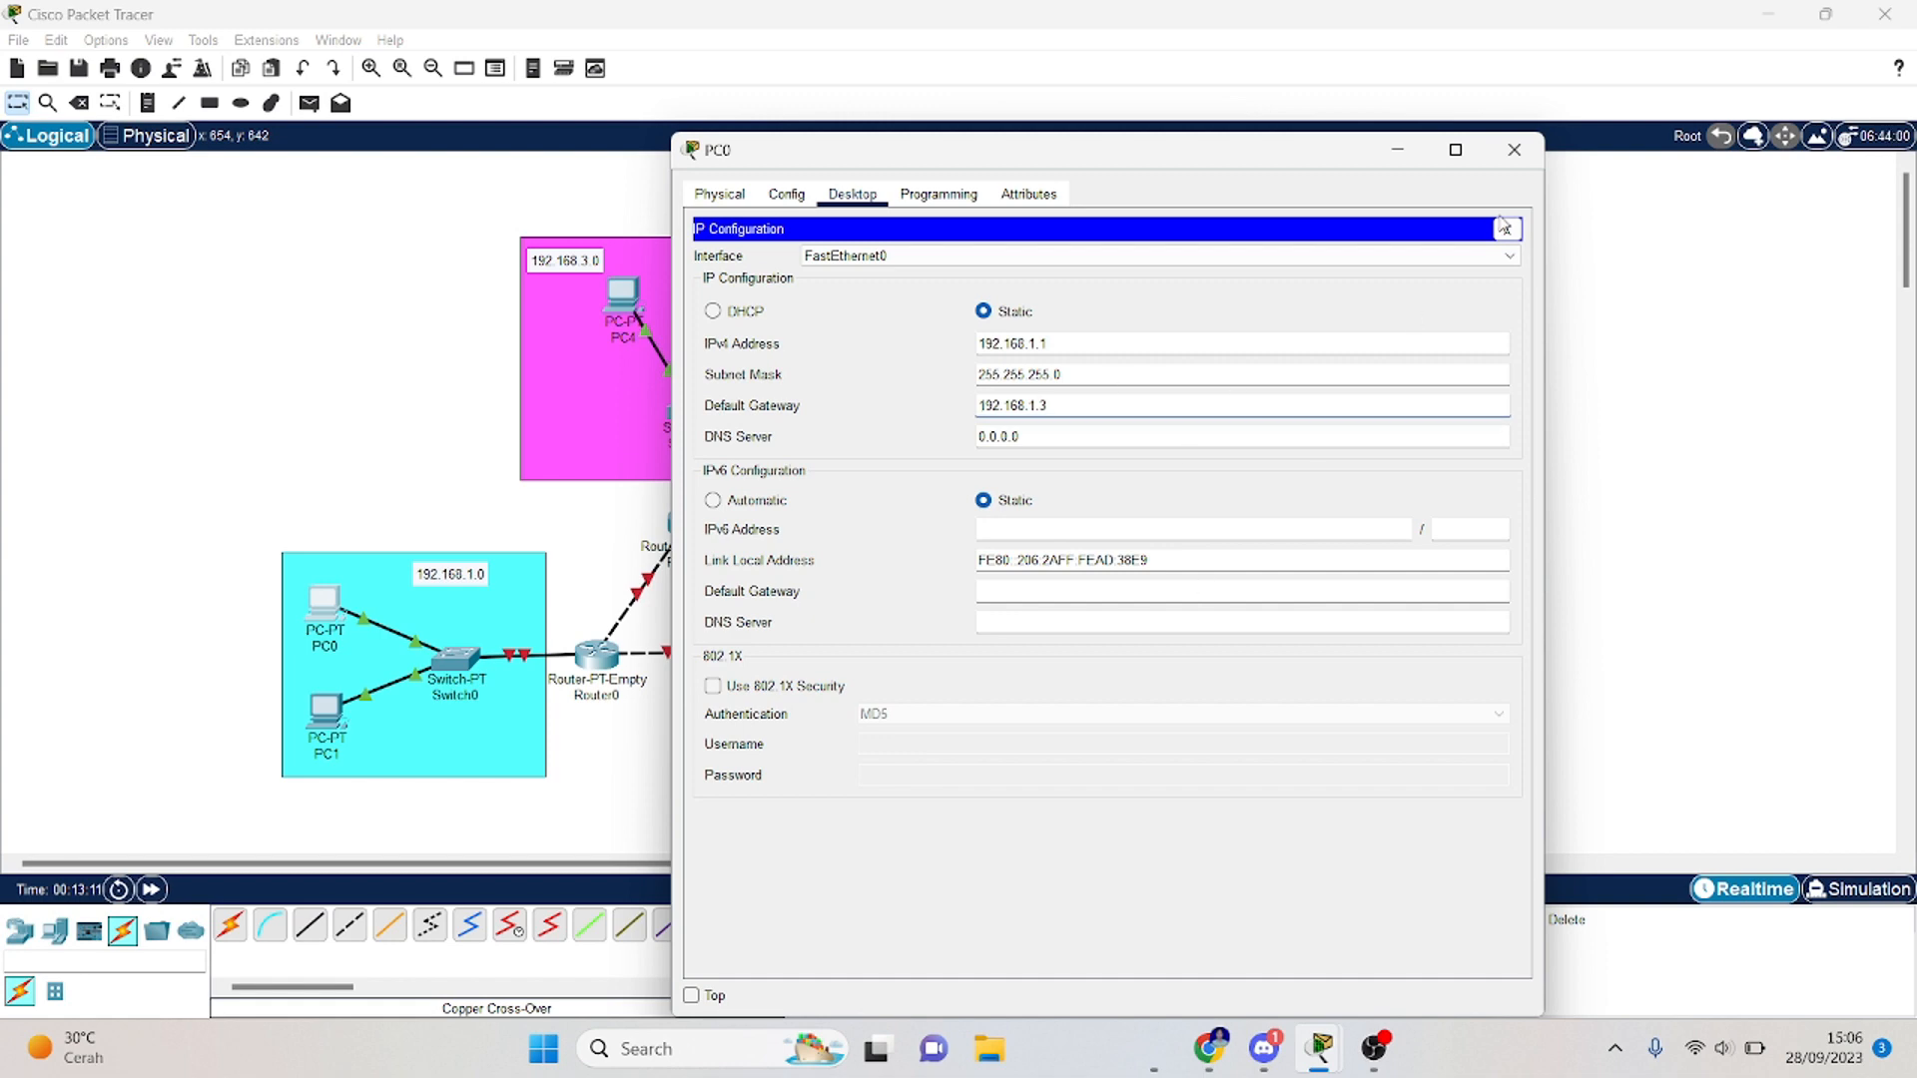
pyautogui.click(1514, 150)
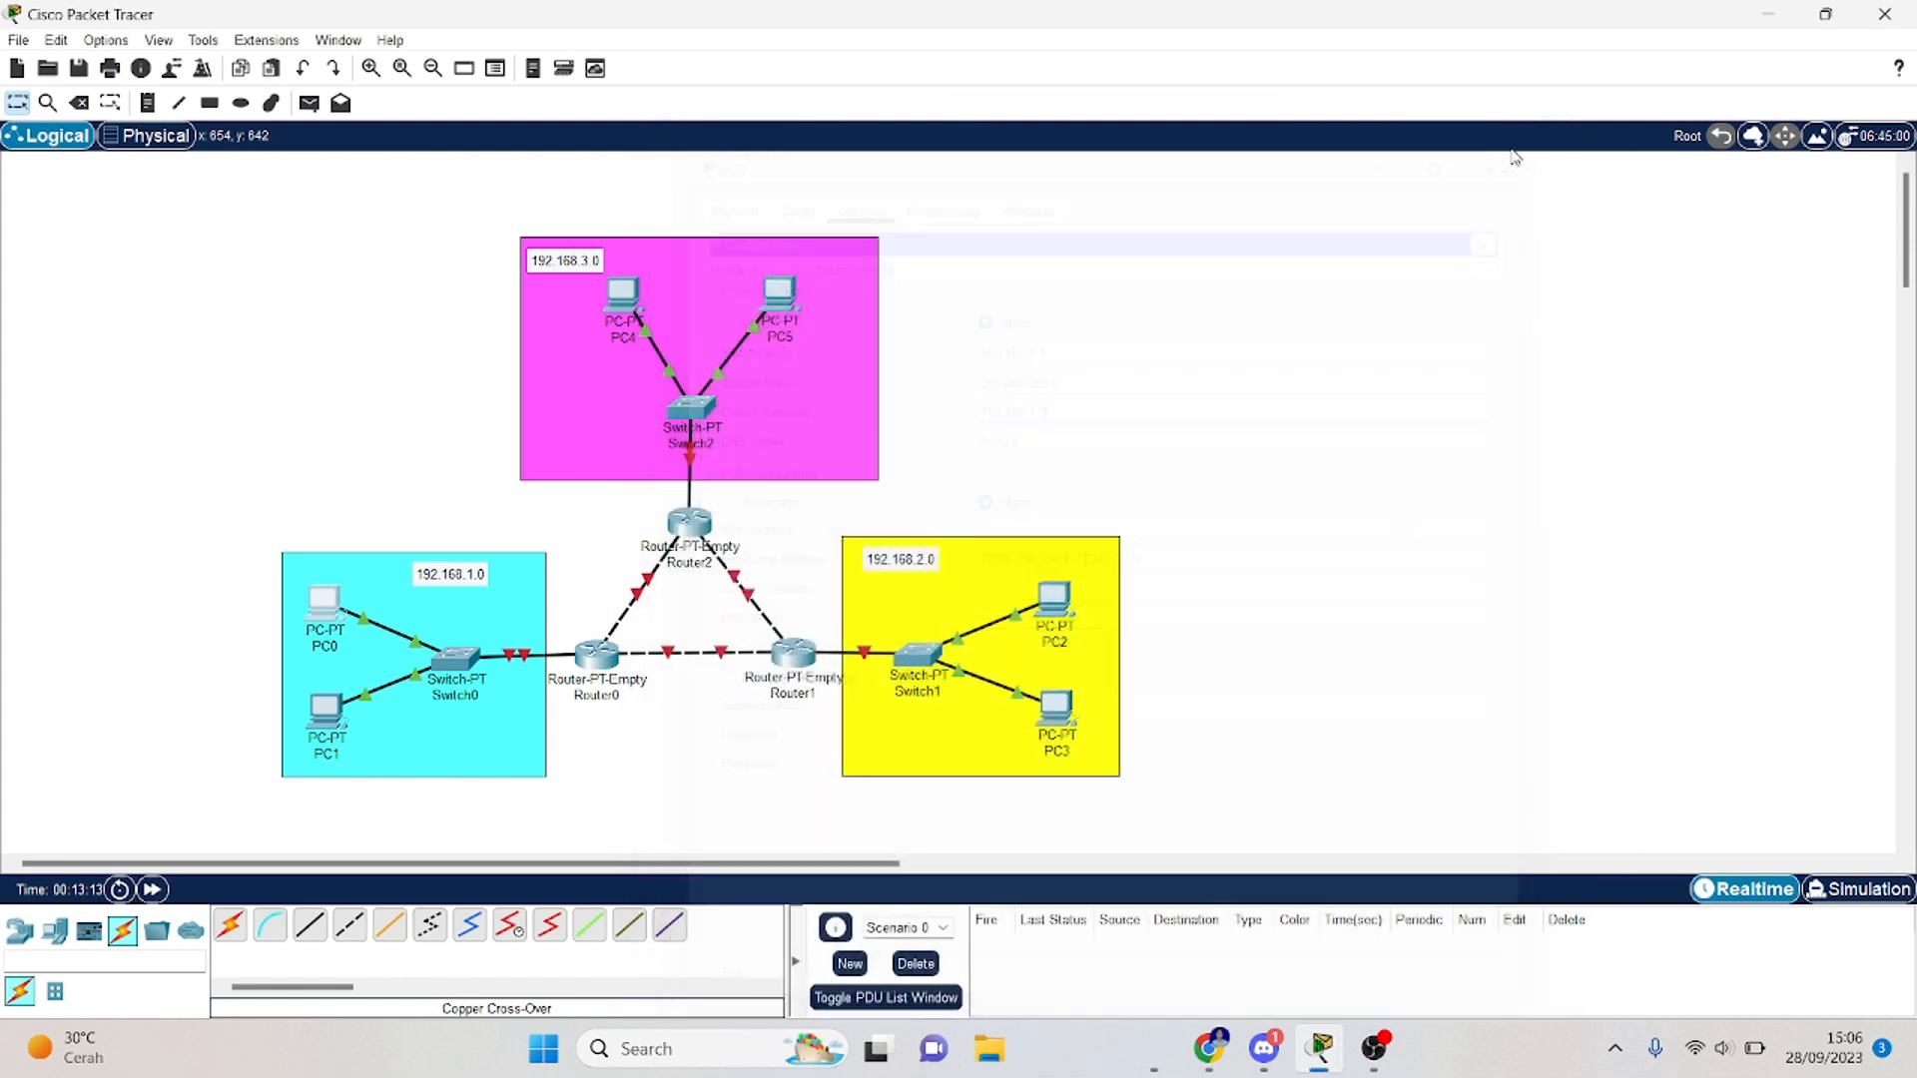
# Step: Configure PC1's static IPv4 address and subnet mask, with default gateway 192.168.1.3
pyautogui.click(322, 710)
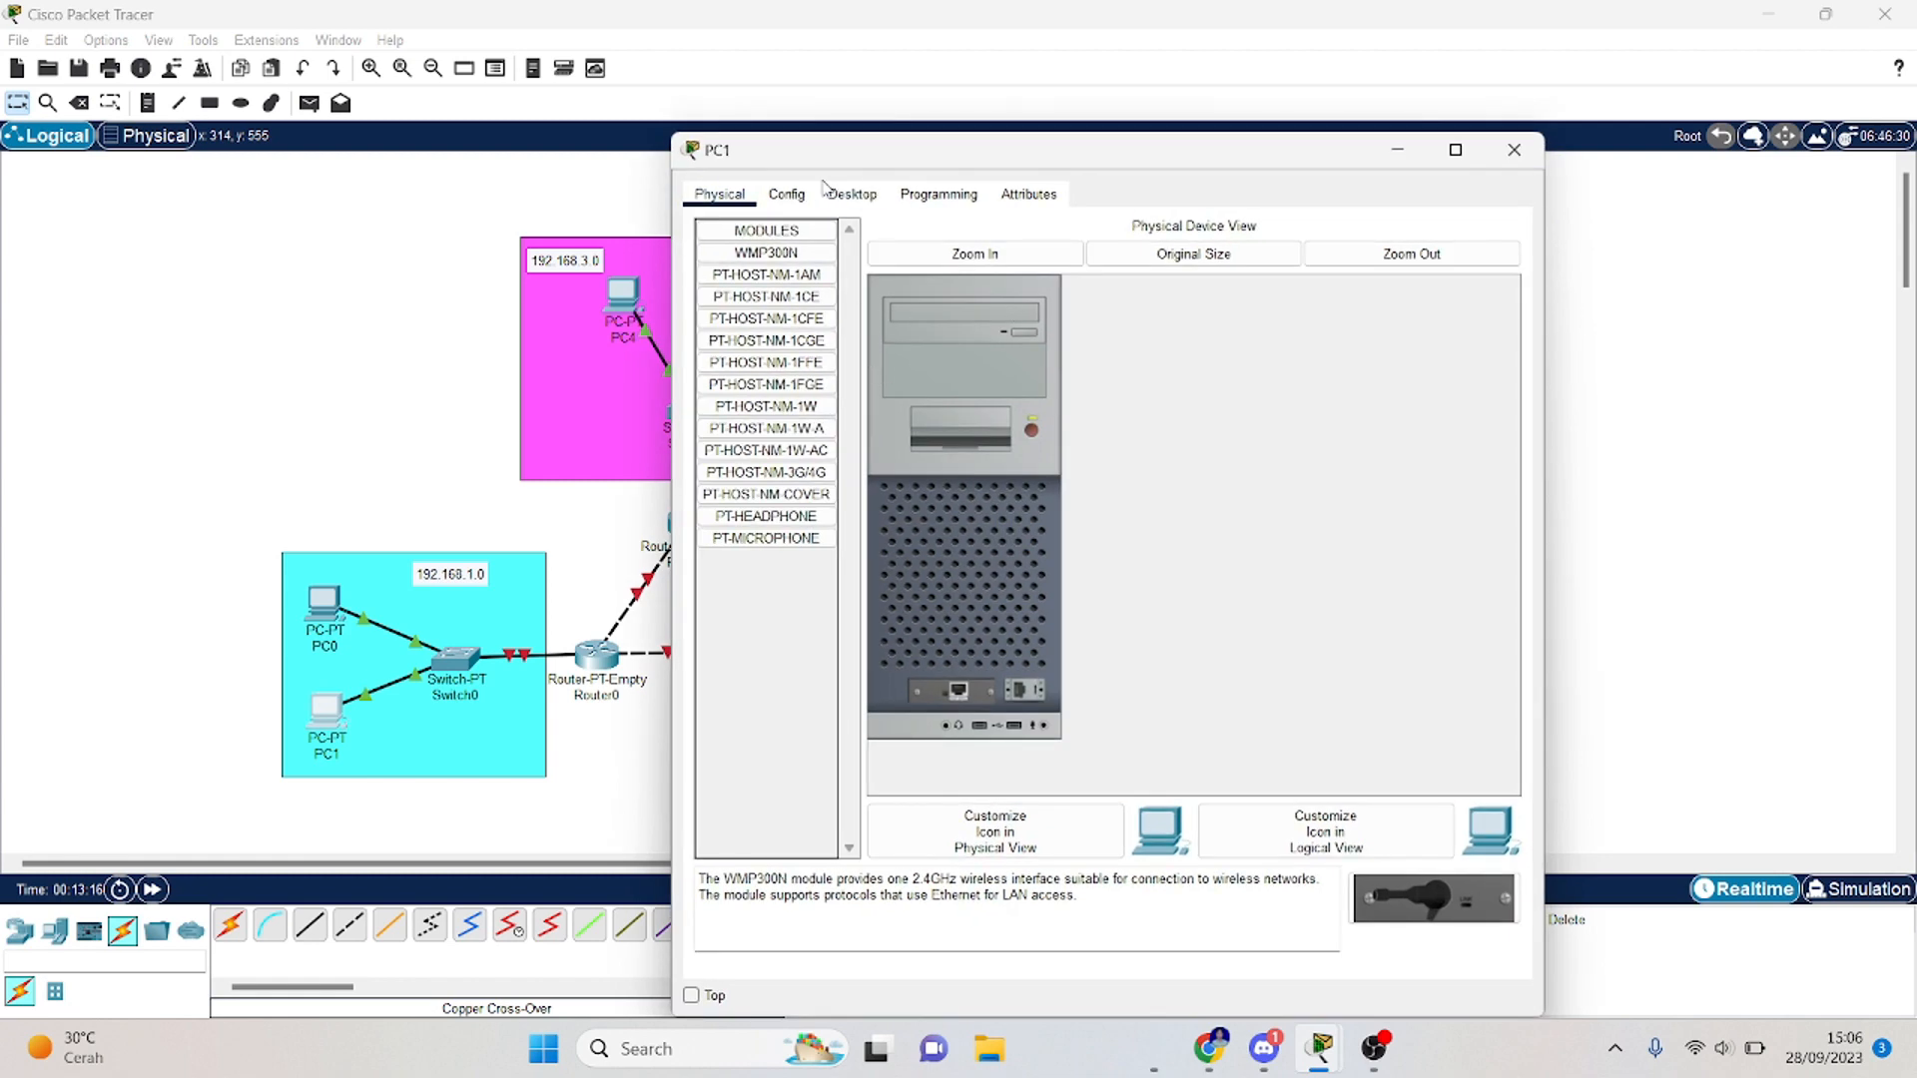
pyautogui.click(852, 194)
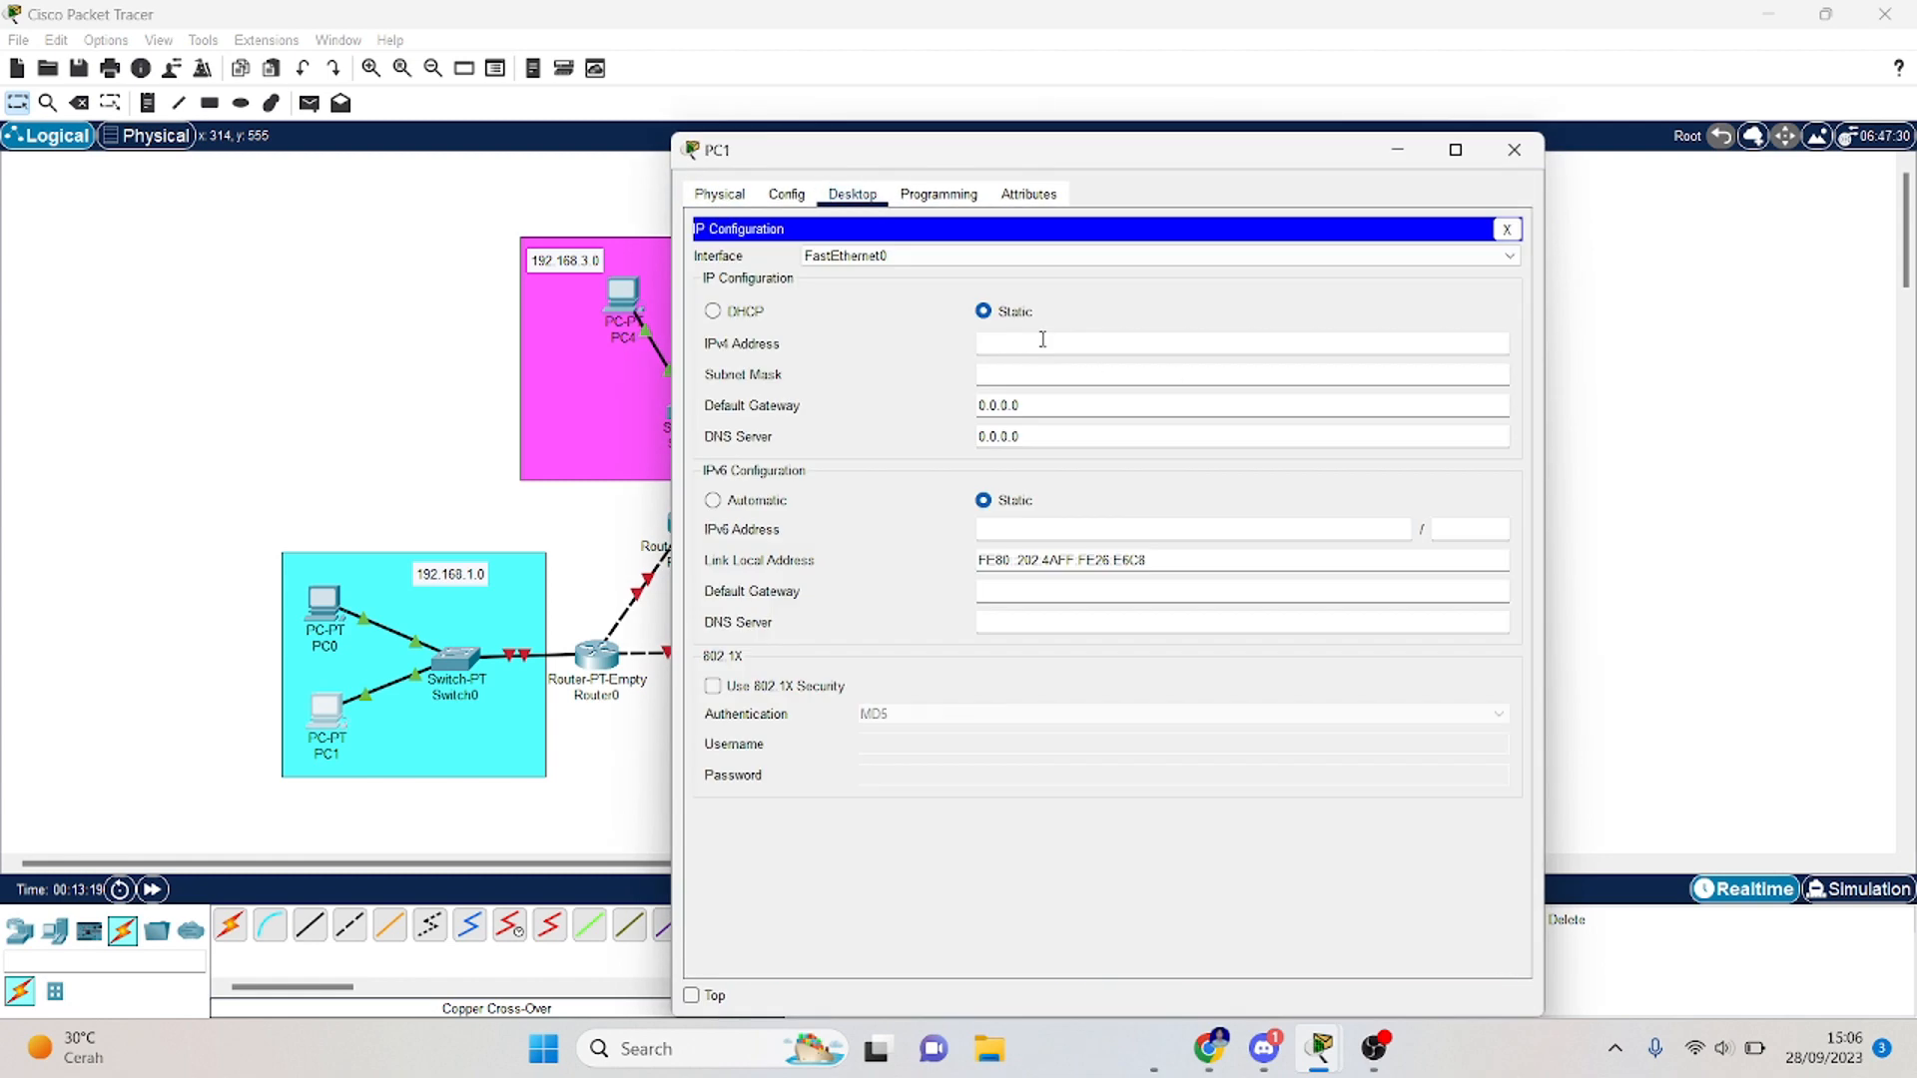
pyautogui.click(1044, 375)
pyautogui.doubleClick(1040, 406)
pyautogui.press('BackSpace')
pyautogui.write('192.168.1.3')
pyautogui.click(1513, 150)
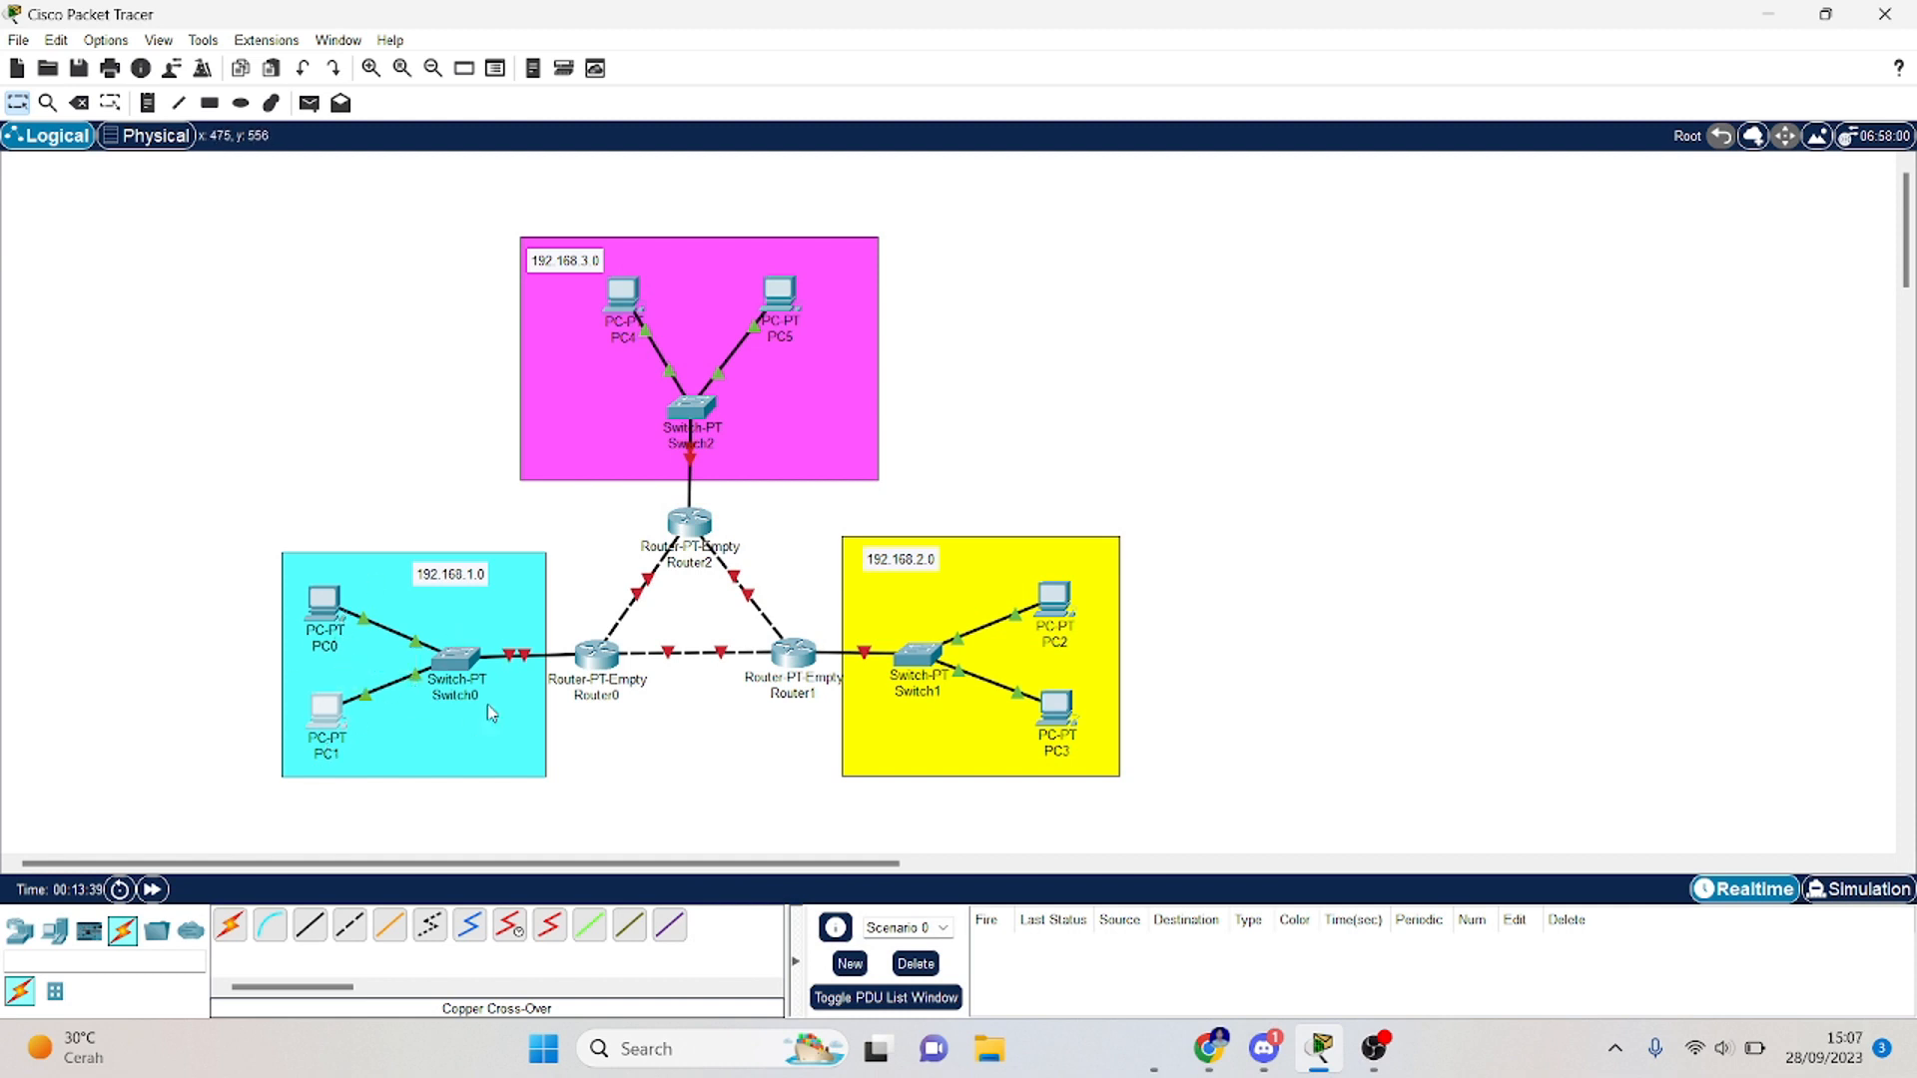
# Step: Turn on Router0's FastEthernet0/0 port and assign it IPv4 address 192.168.1.3 with subnet mask 255.255.255.0
pyautogui.moveTo(606, 659)
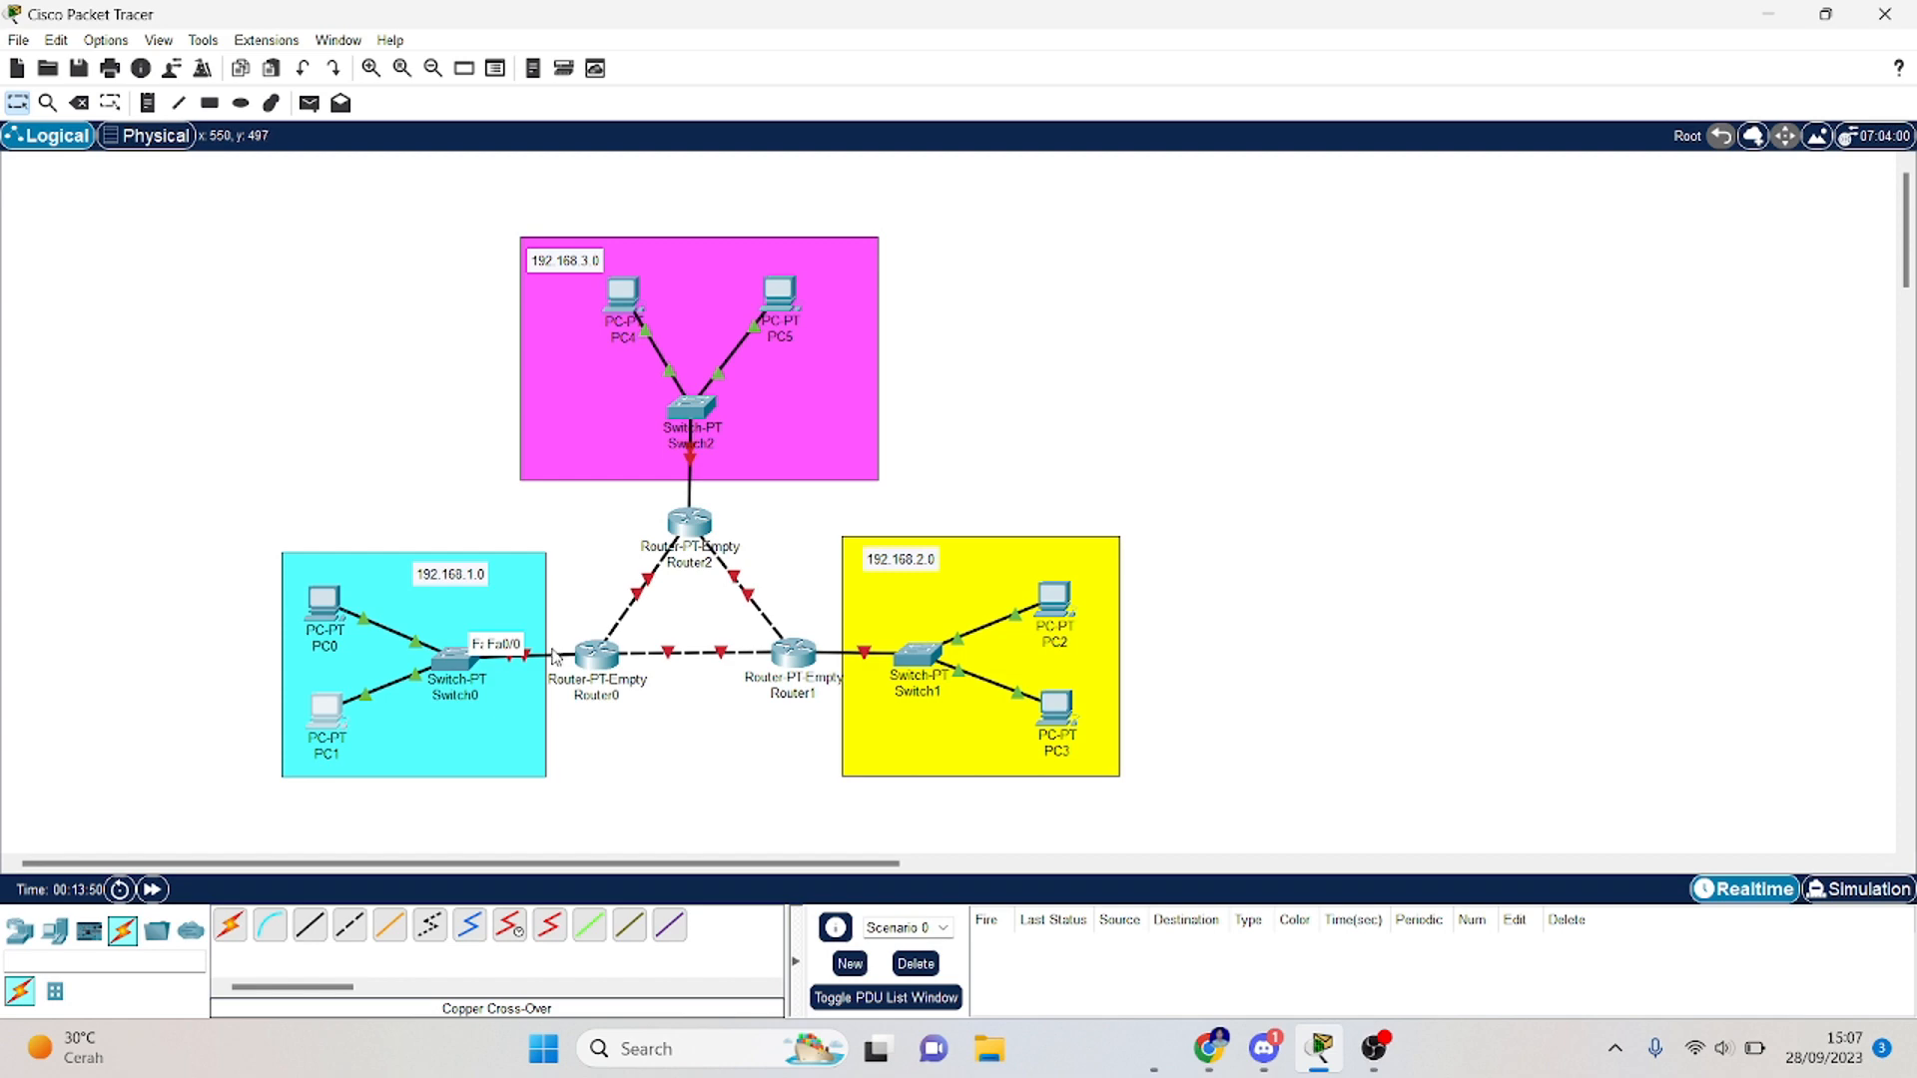
pyautogui.click(602, 656)
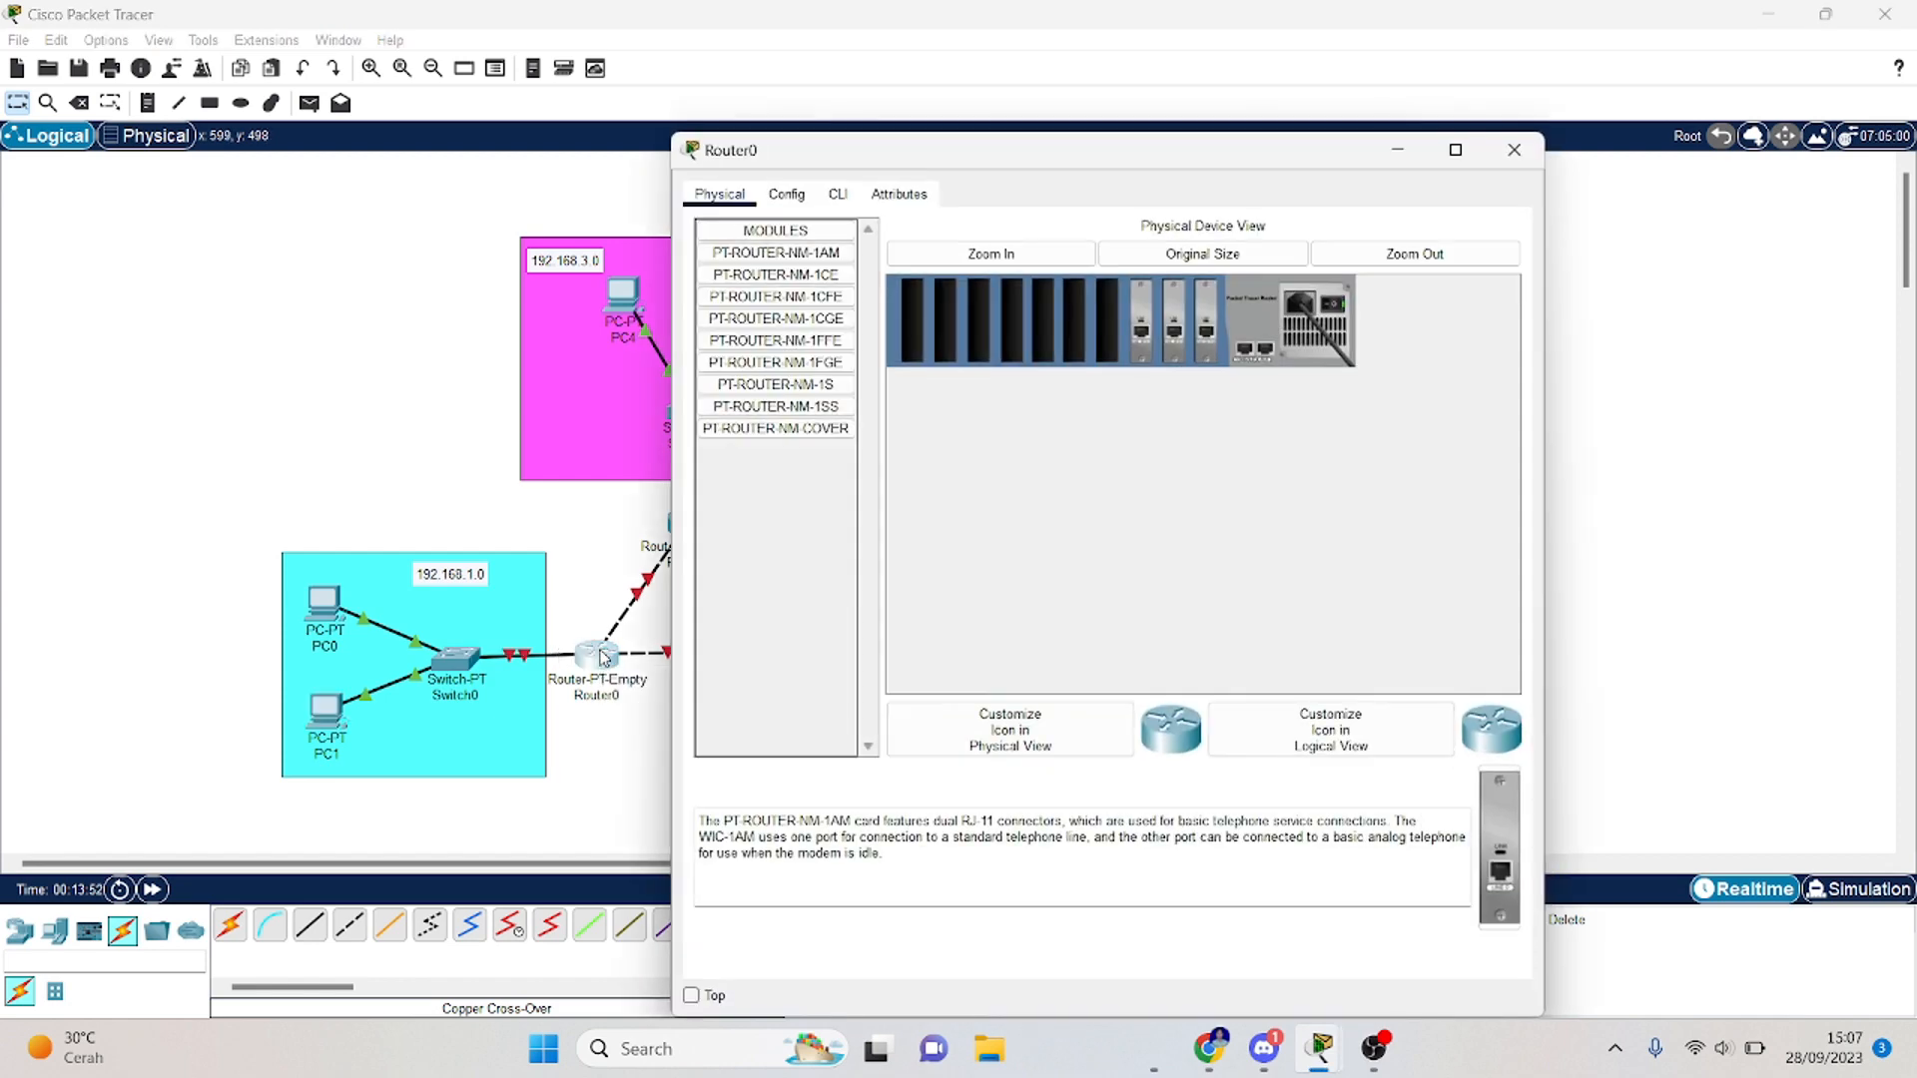
pyautogui.click(785, 200)
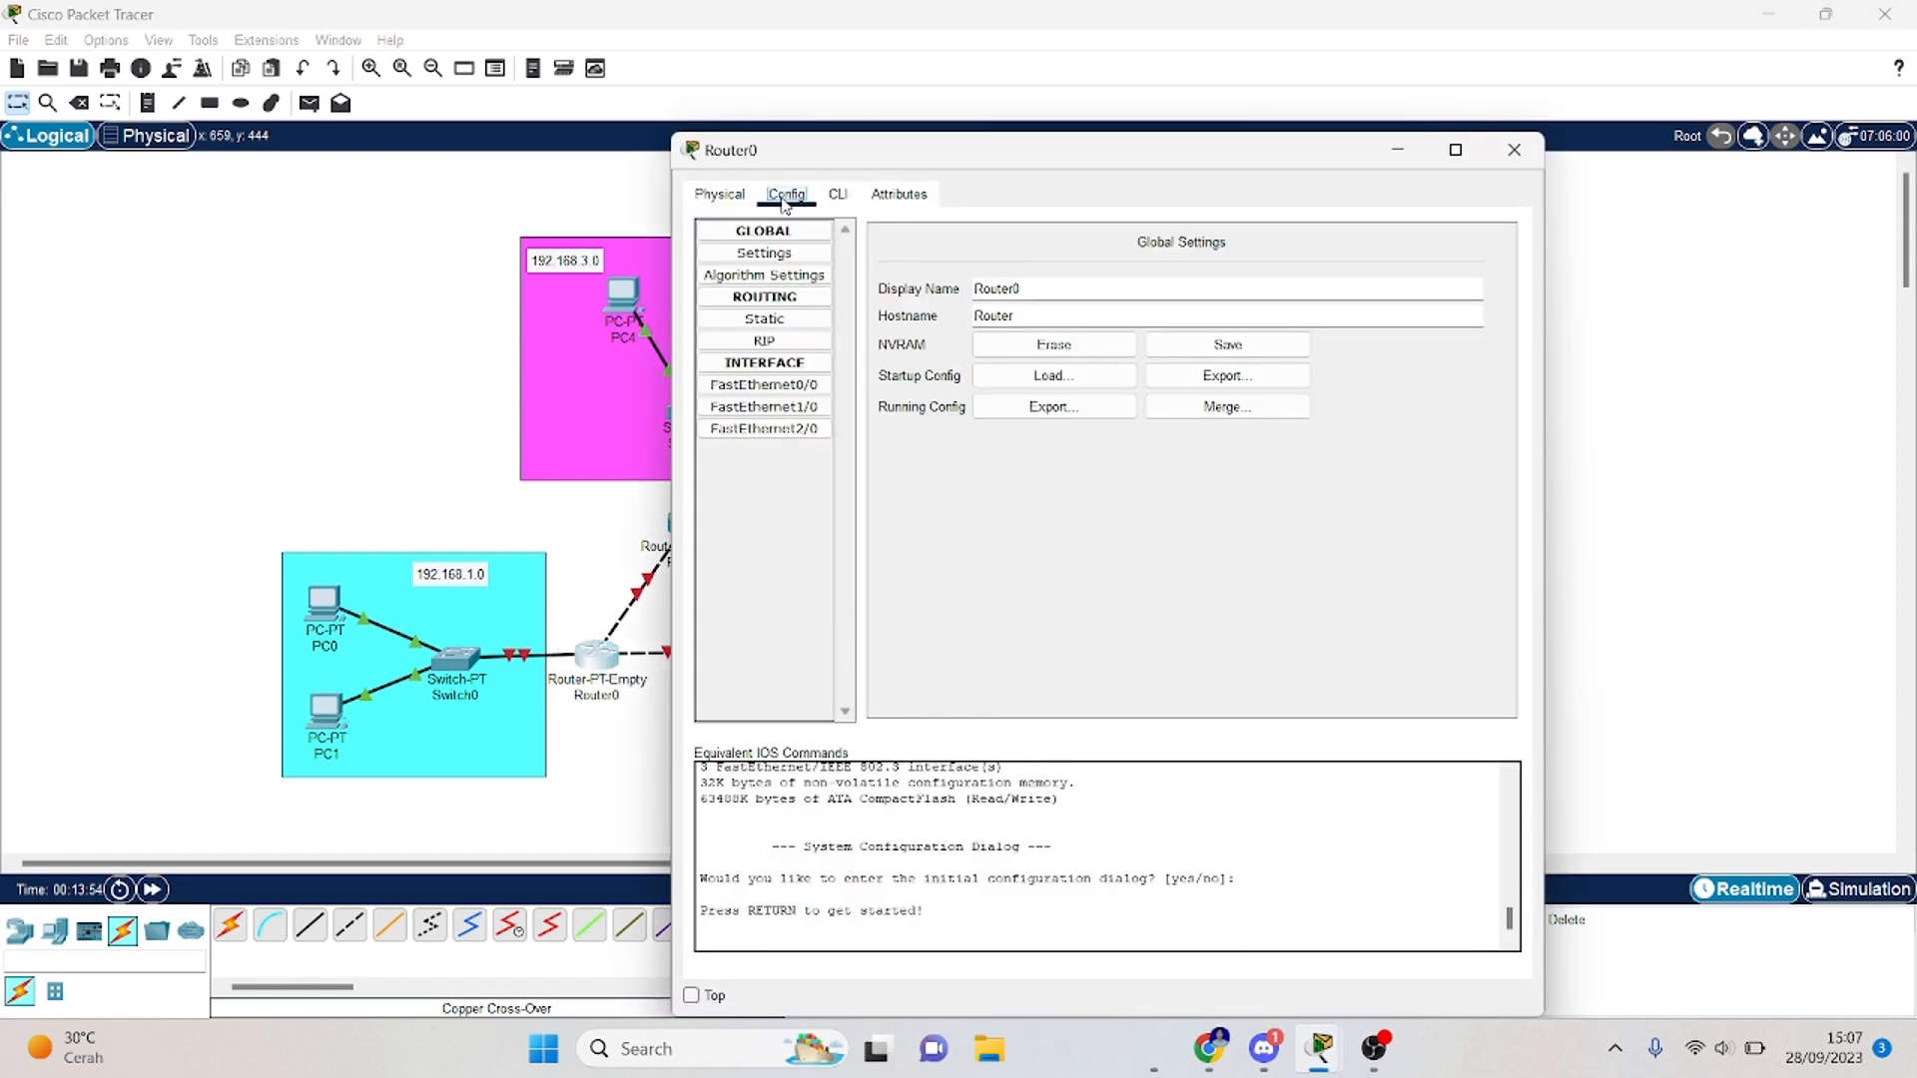
pyautogui.click(759, 388)
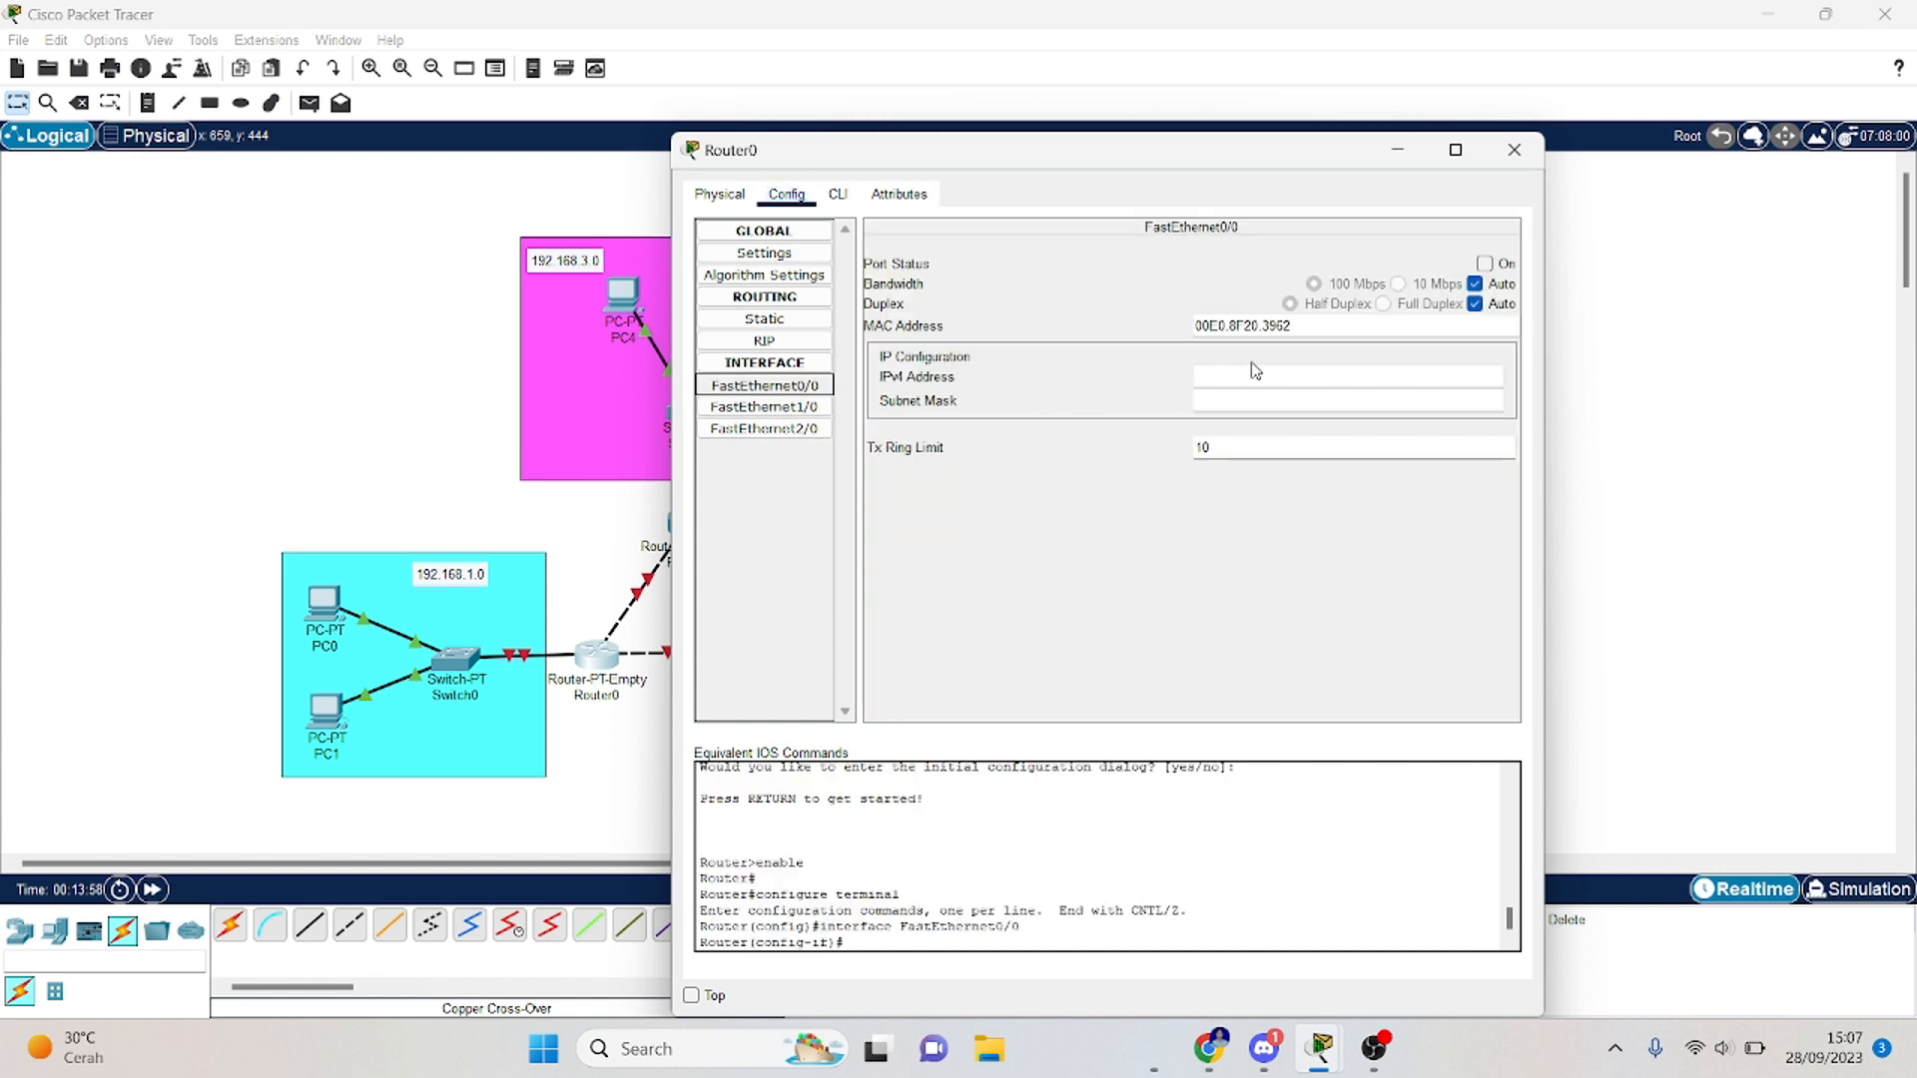
pyautogui.click(1485, 263)
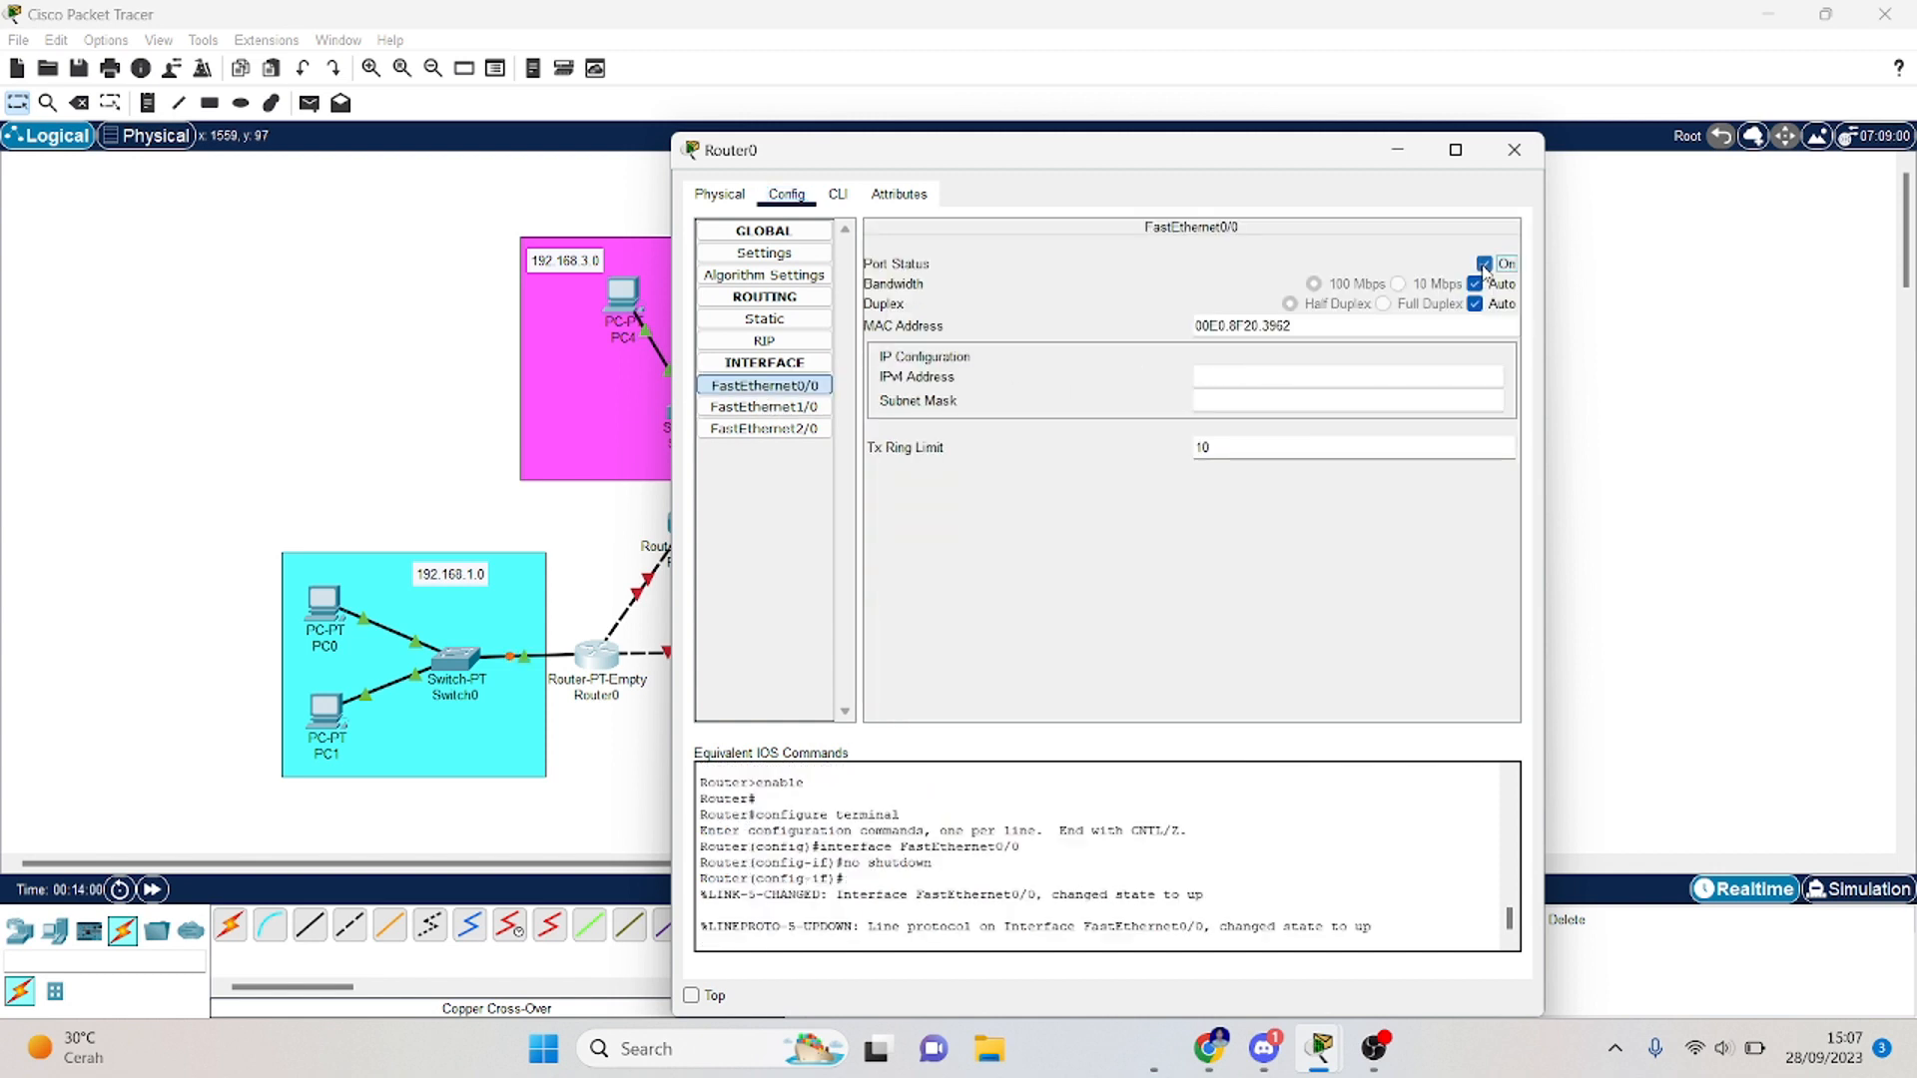
pyautogui.click(1288, 371)
pyautogui.write('192.1')
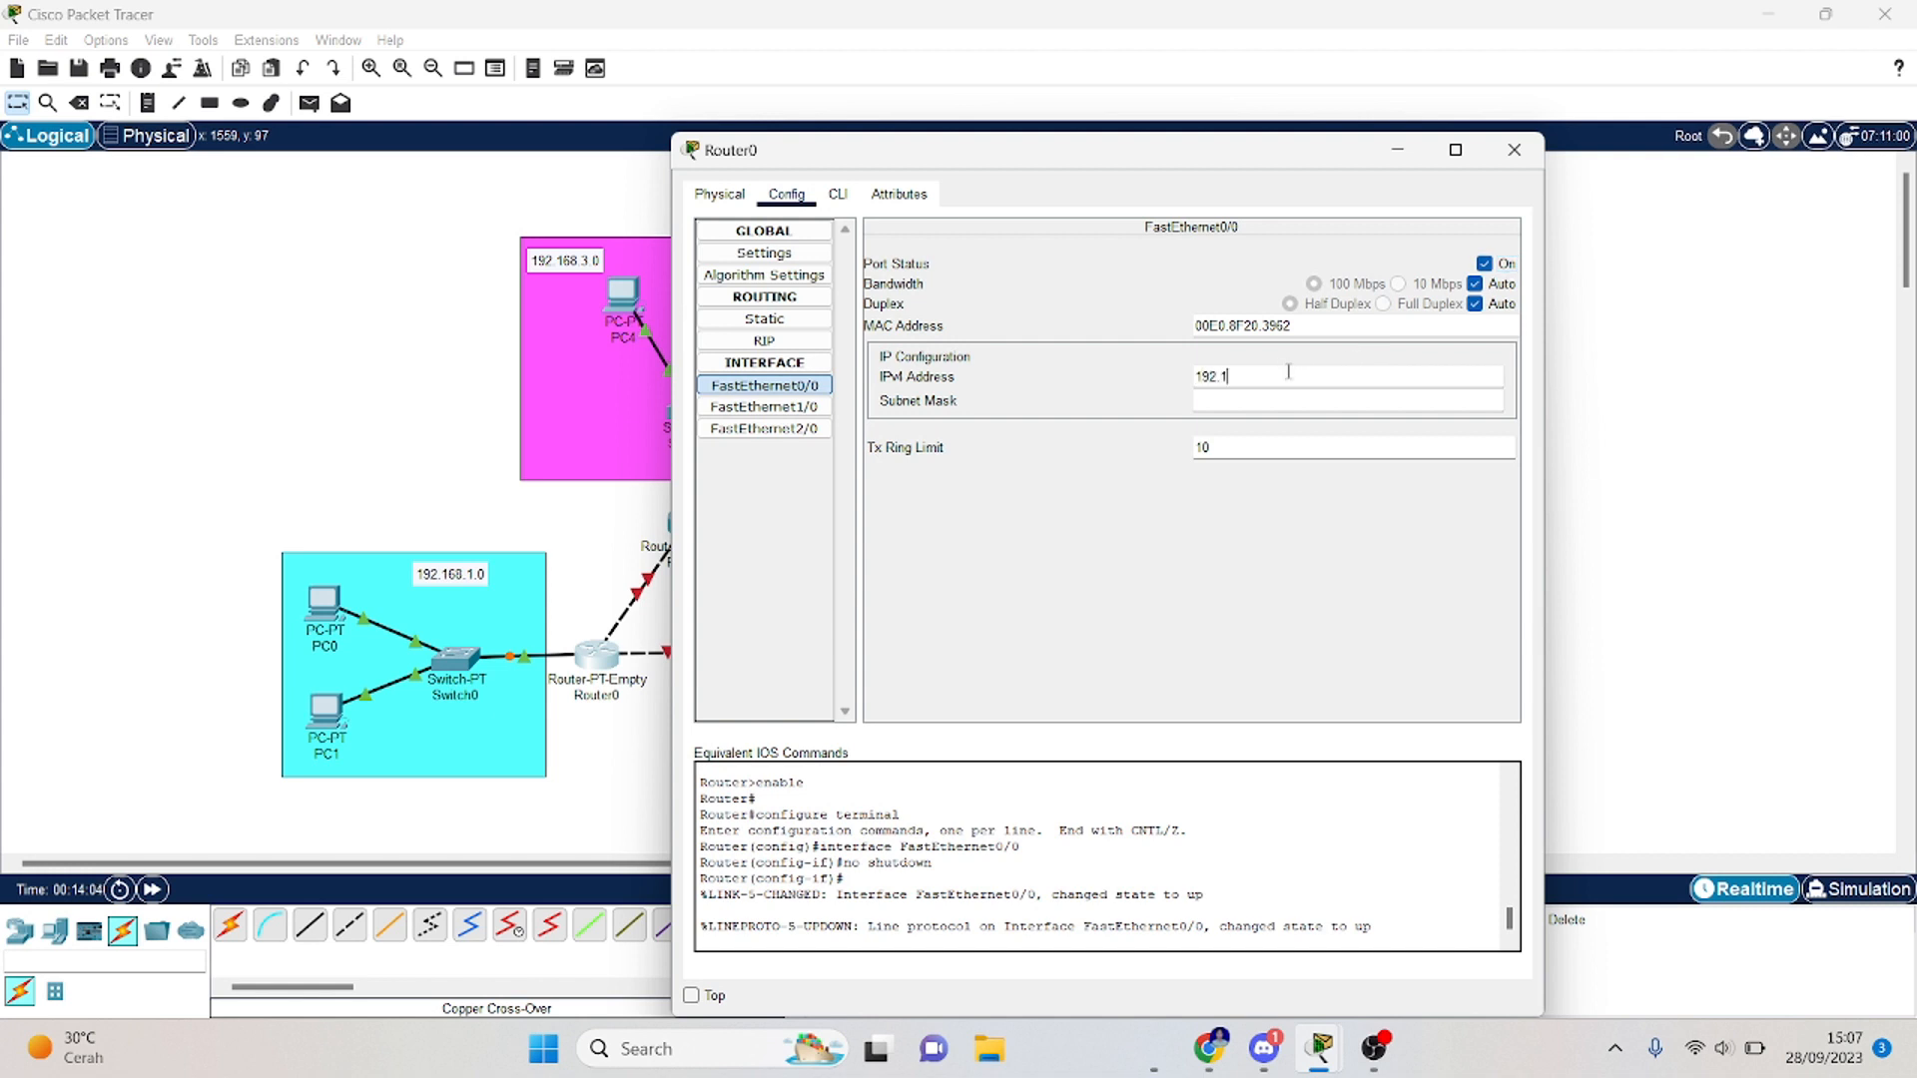
pyautogui.write('68.1.3')
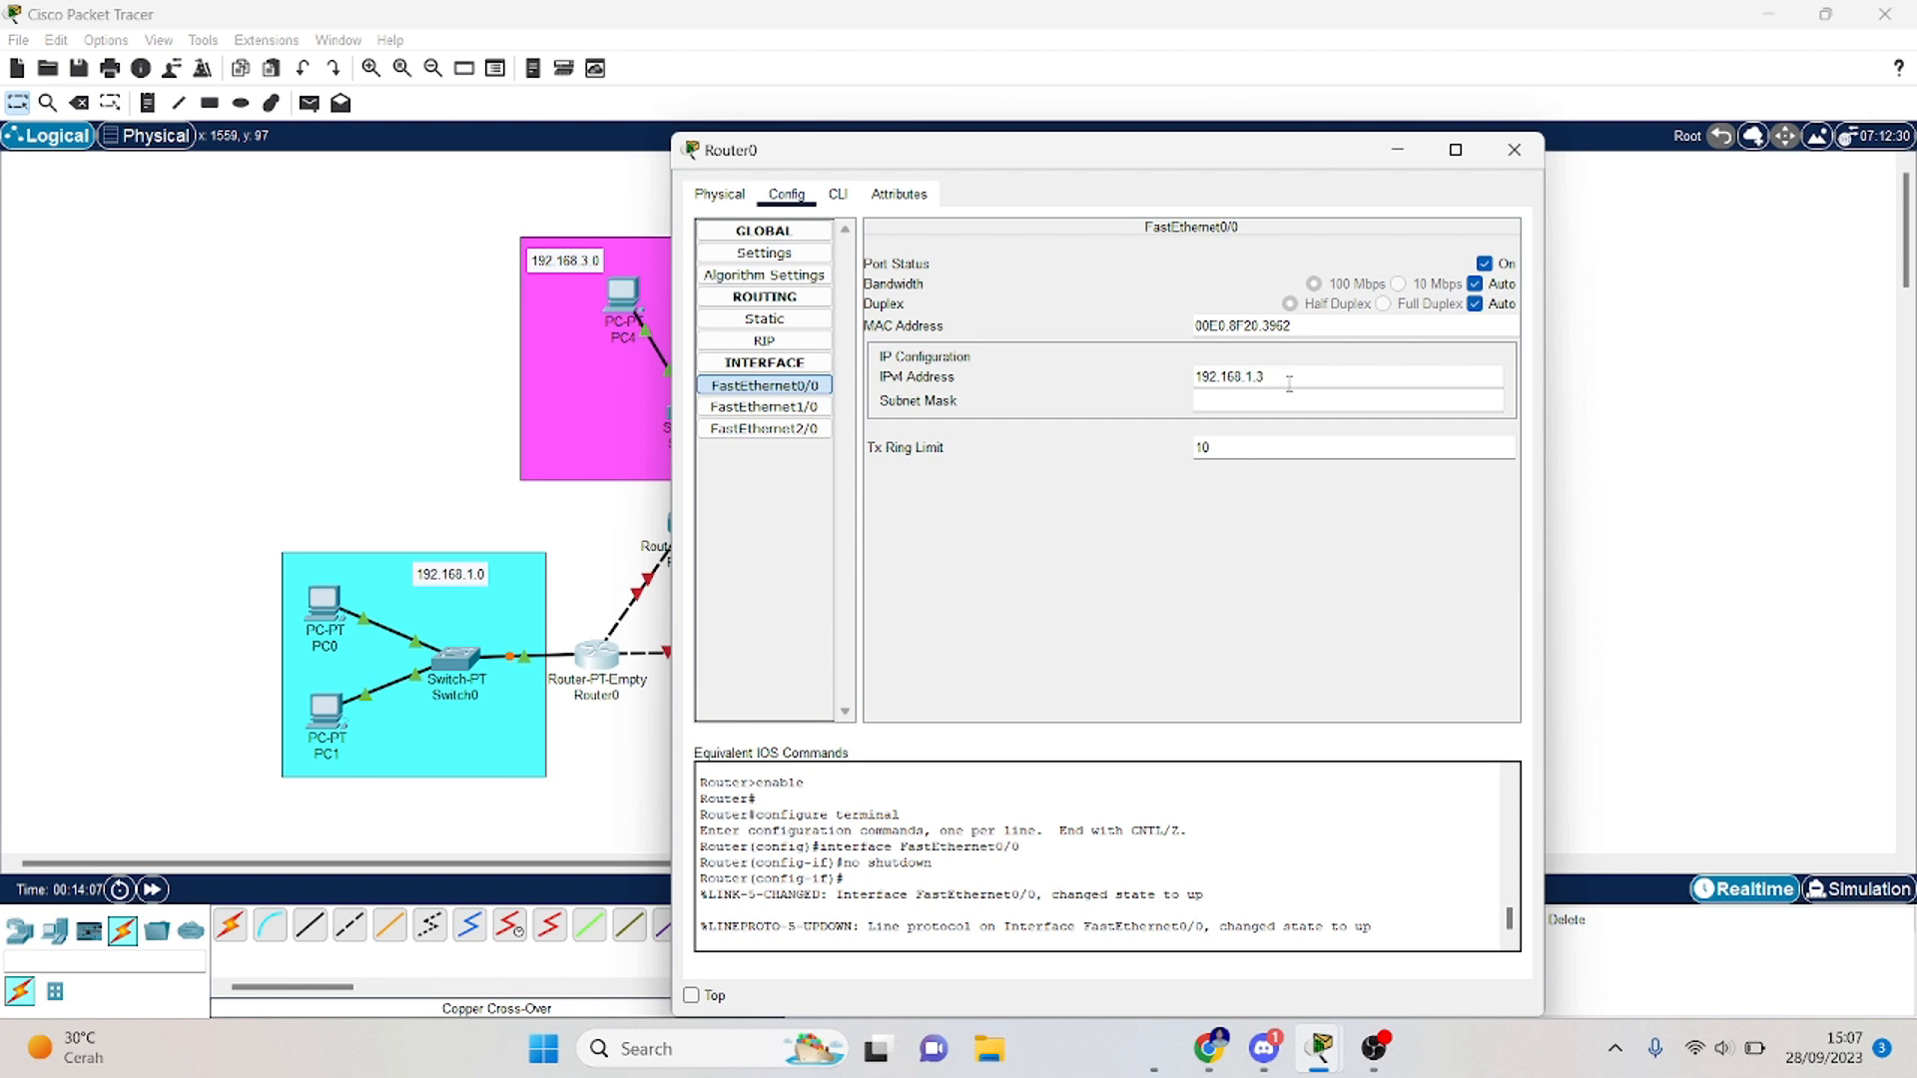
pyautogui.click(1290, 401)
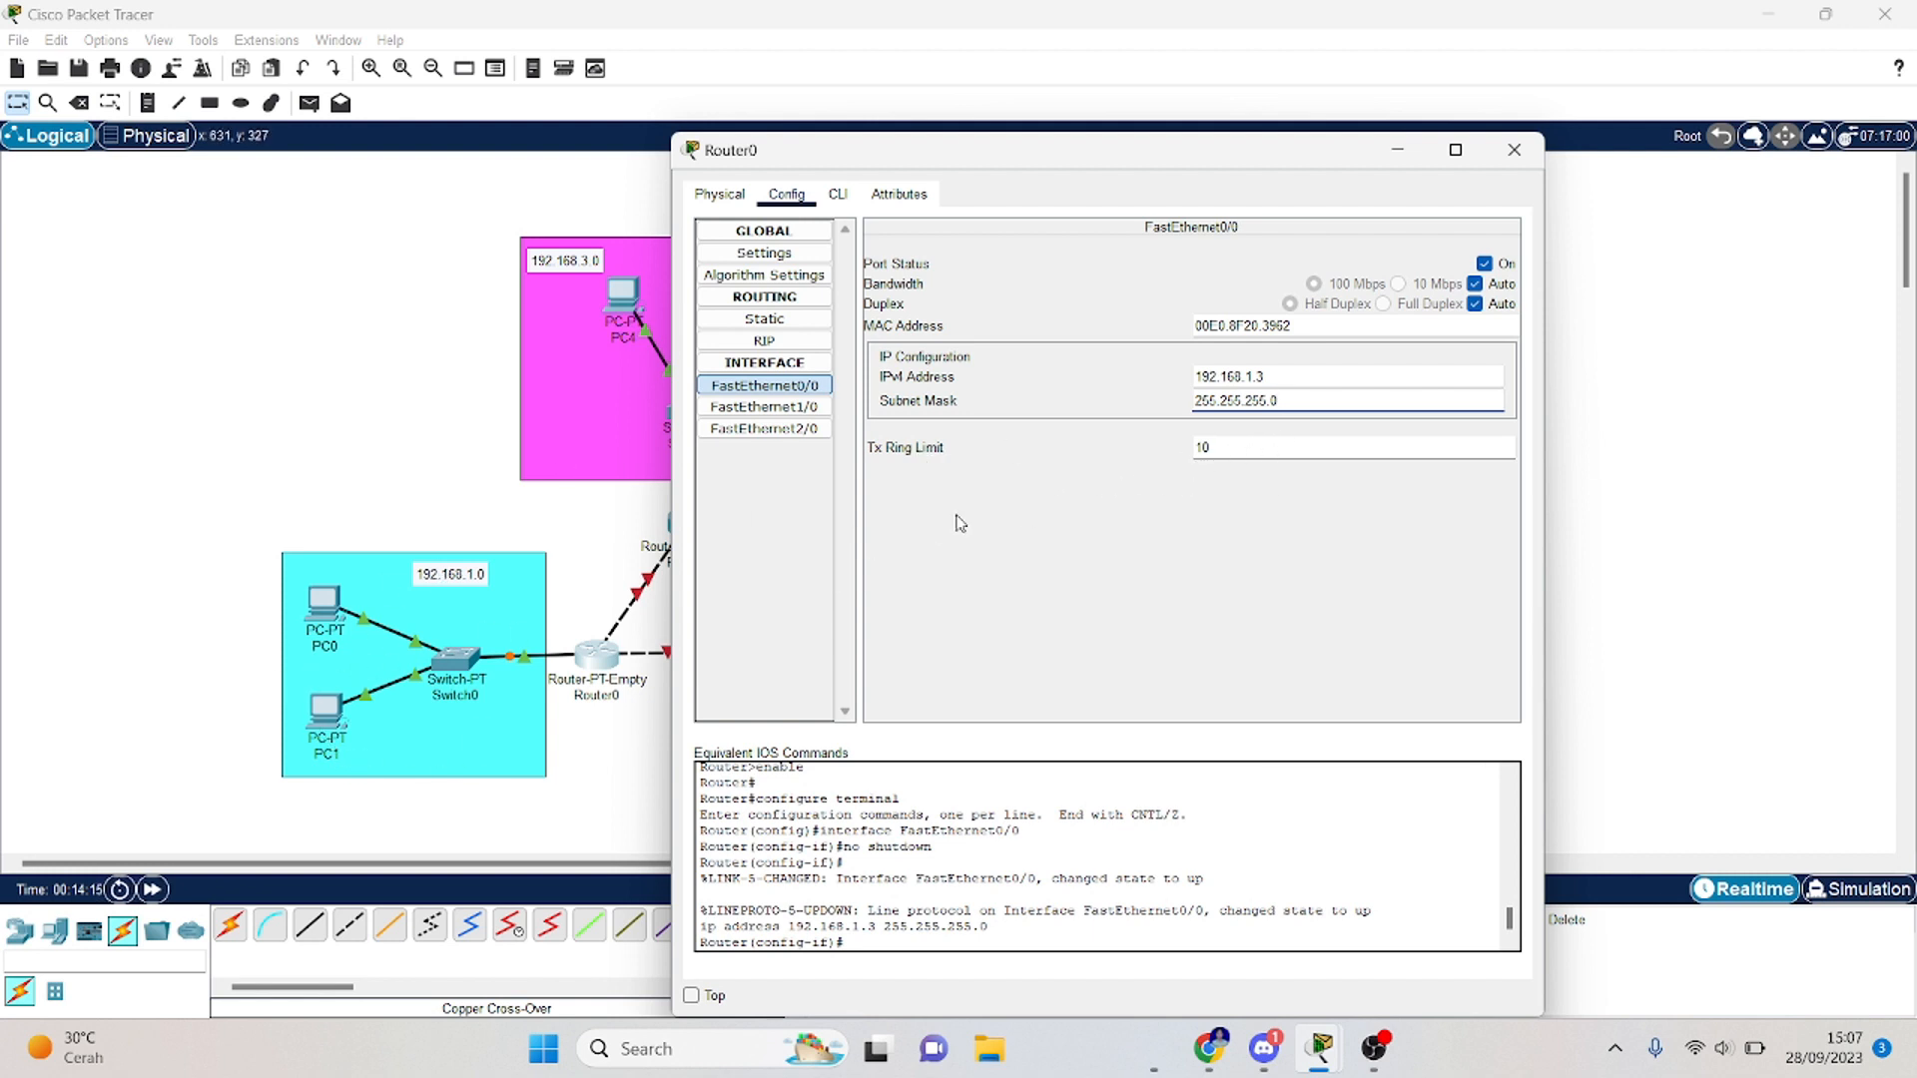
pyautogui.click(1513, 149)
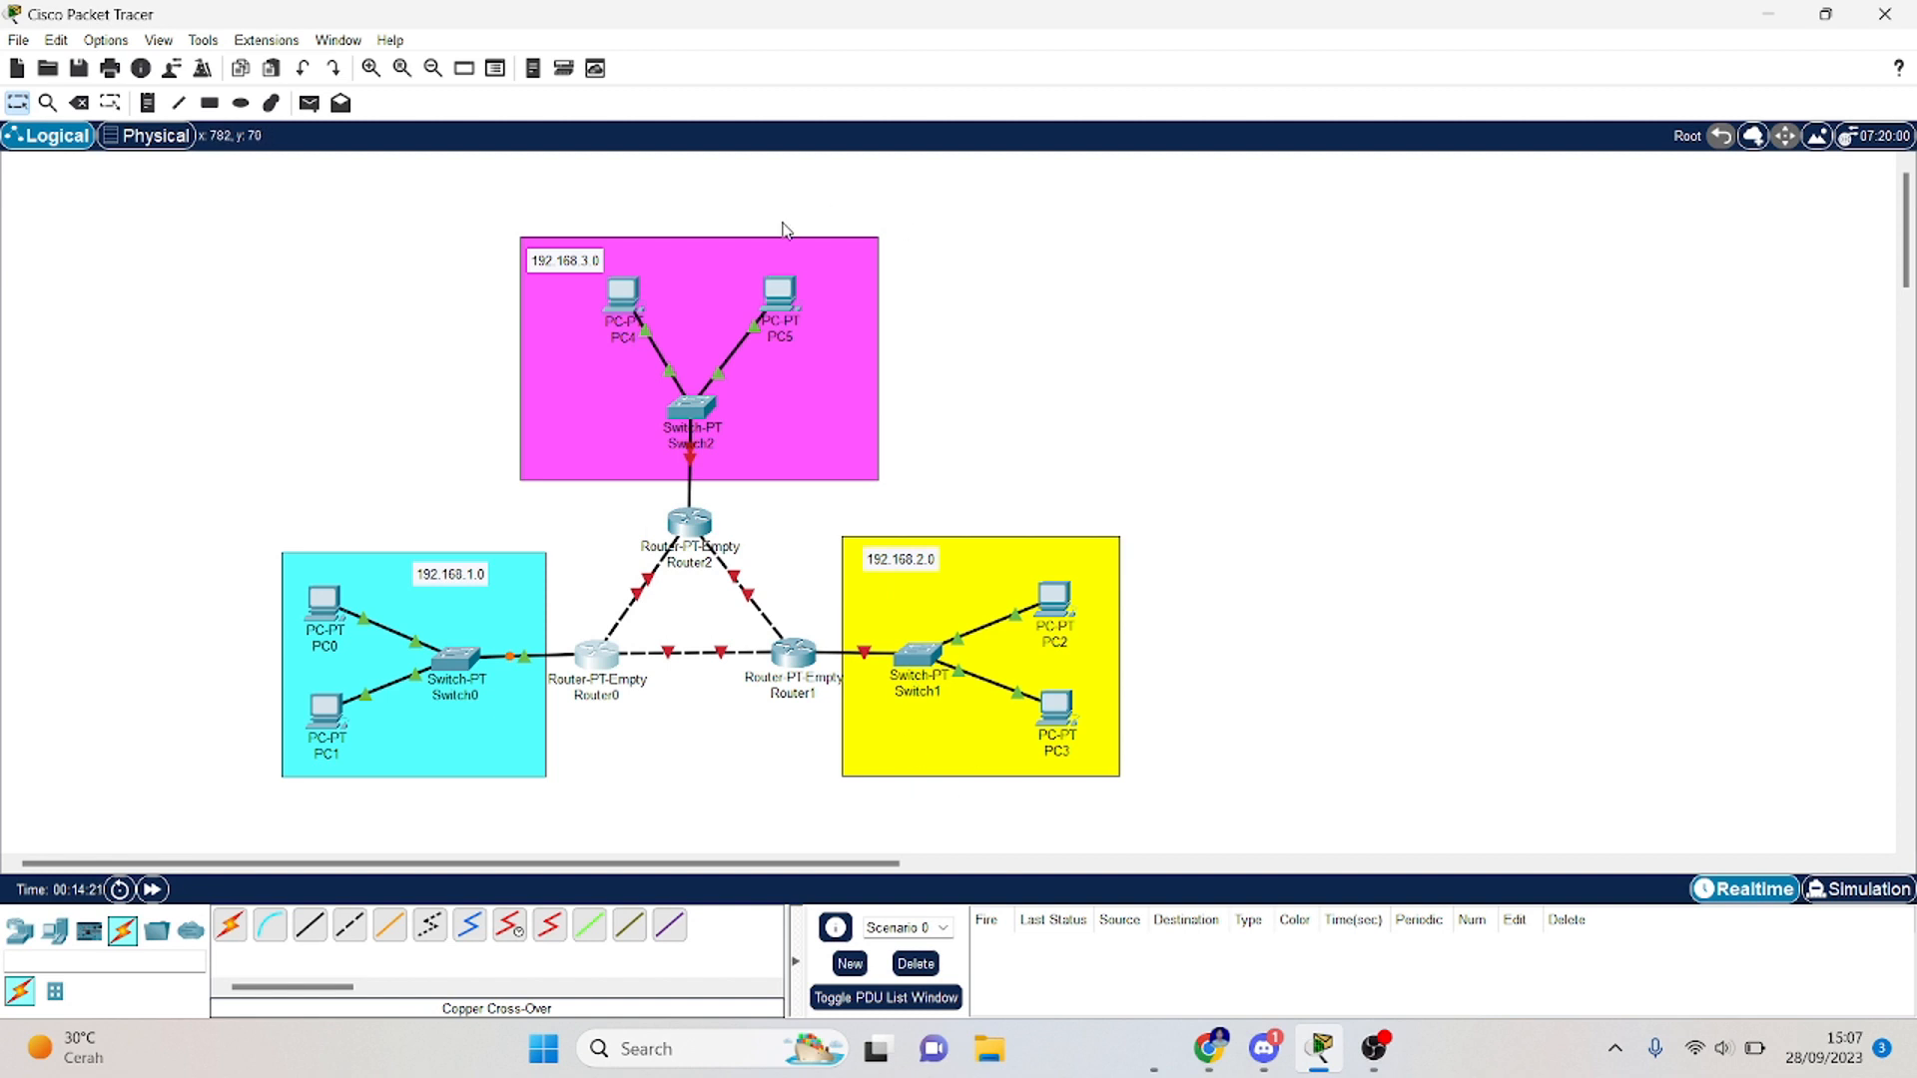
# Step: Configure PC2 with static IPv4 address 192.168.2.1, subnet mask 255.255.255.0 and a default gateway in the 192.168.2.0 network
pyautogui.click(1049, 597)
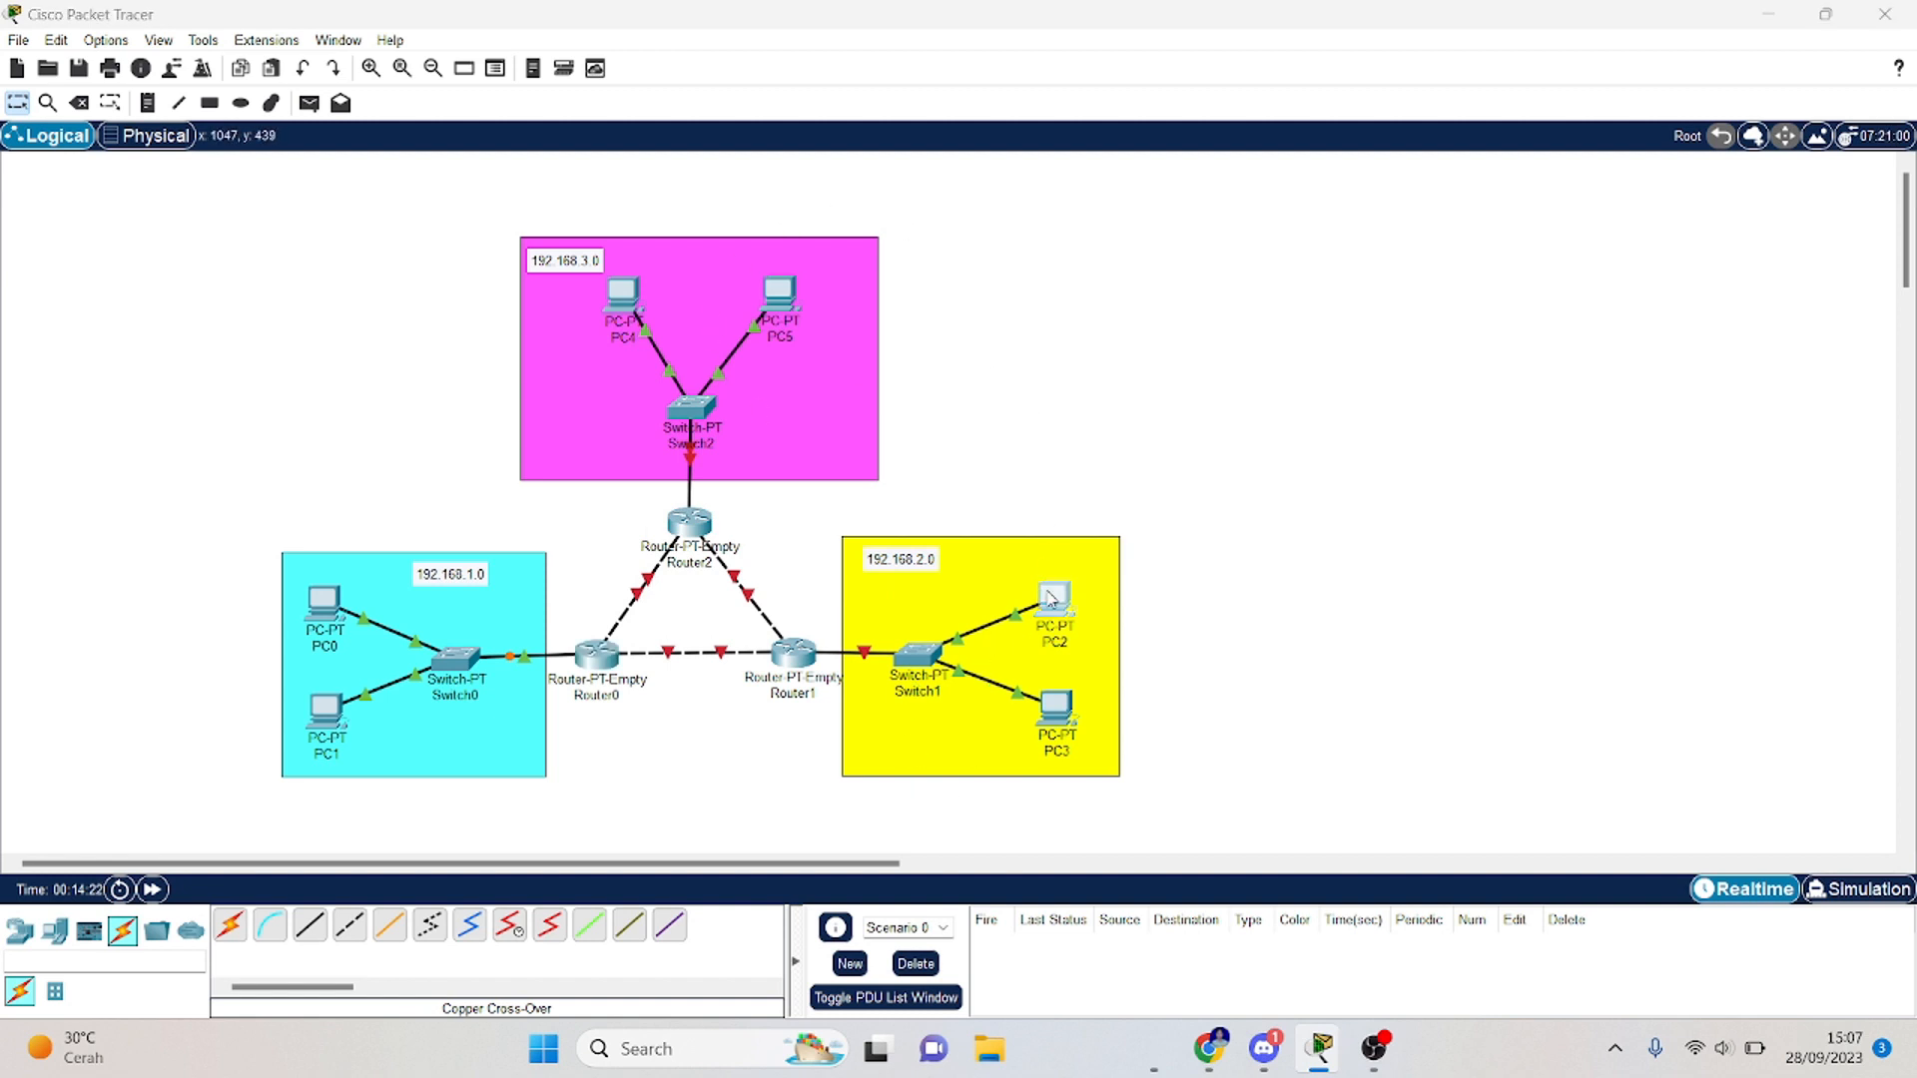
pyautogui.click(800, 255)
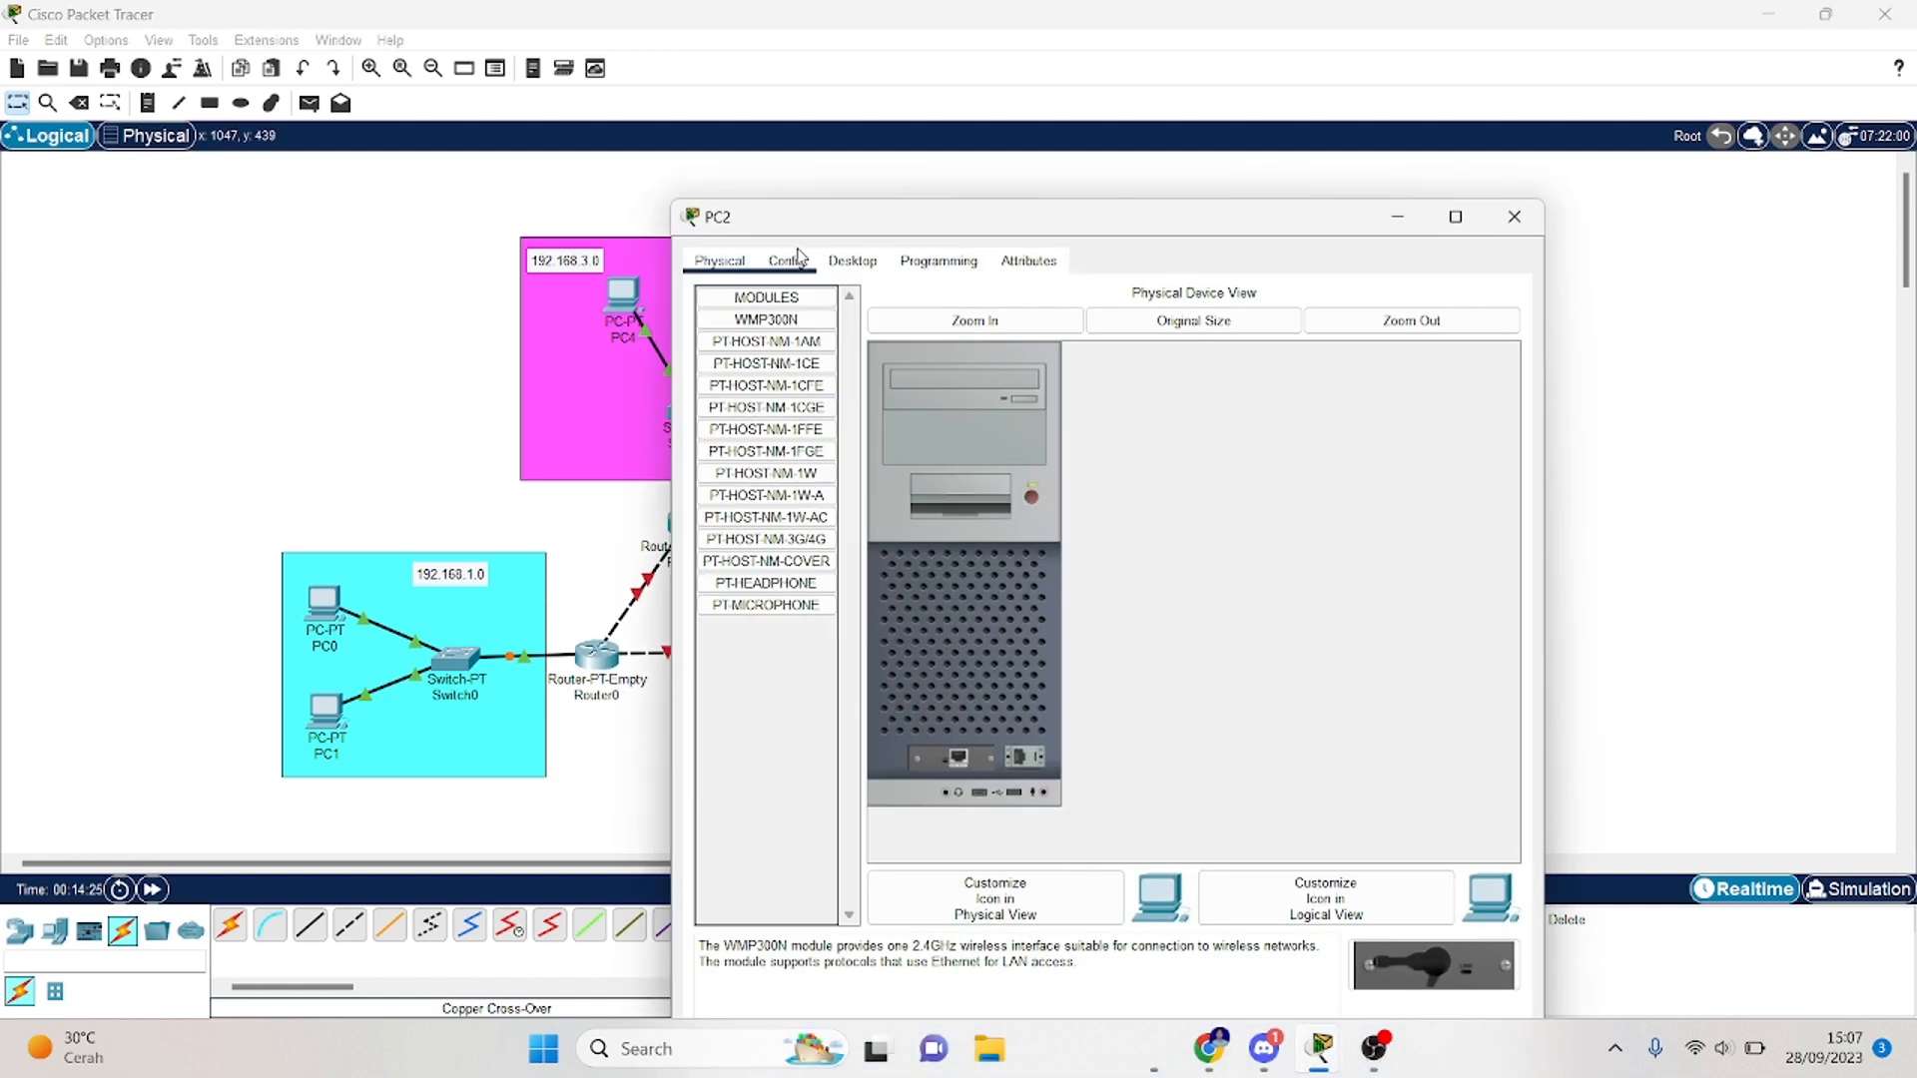
pyautogui.click(851, 261)
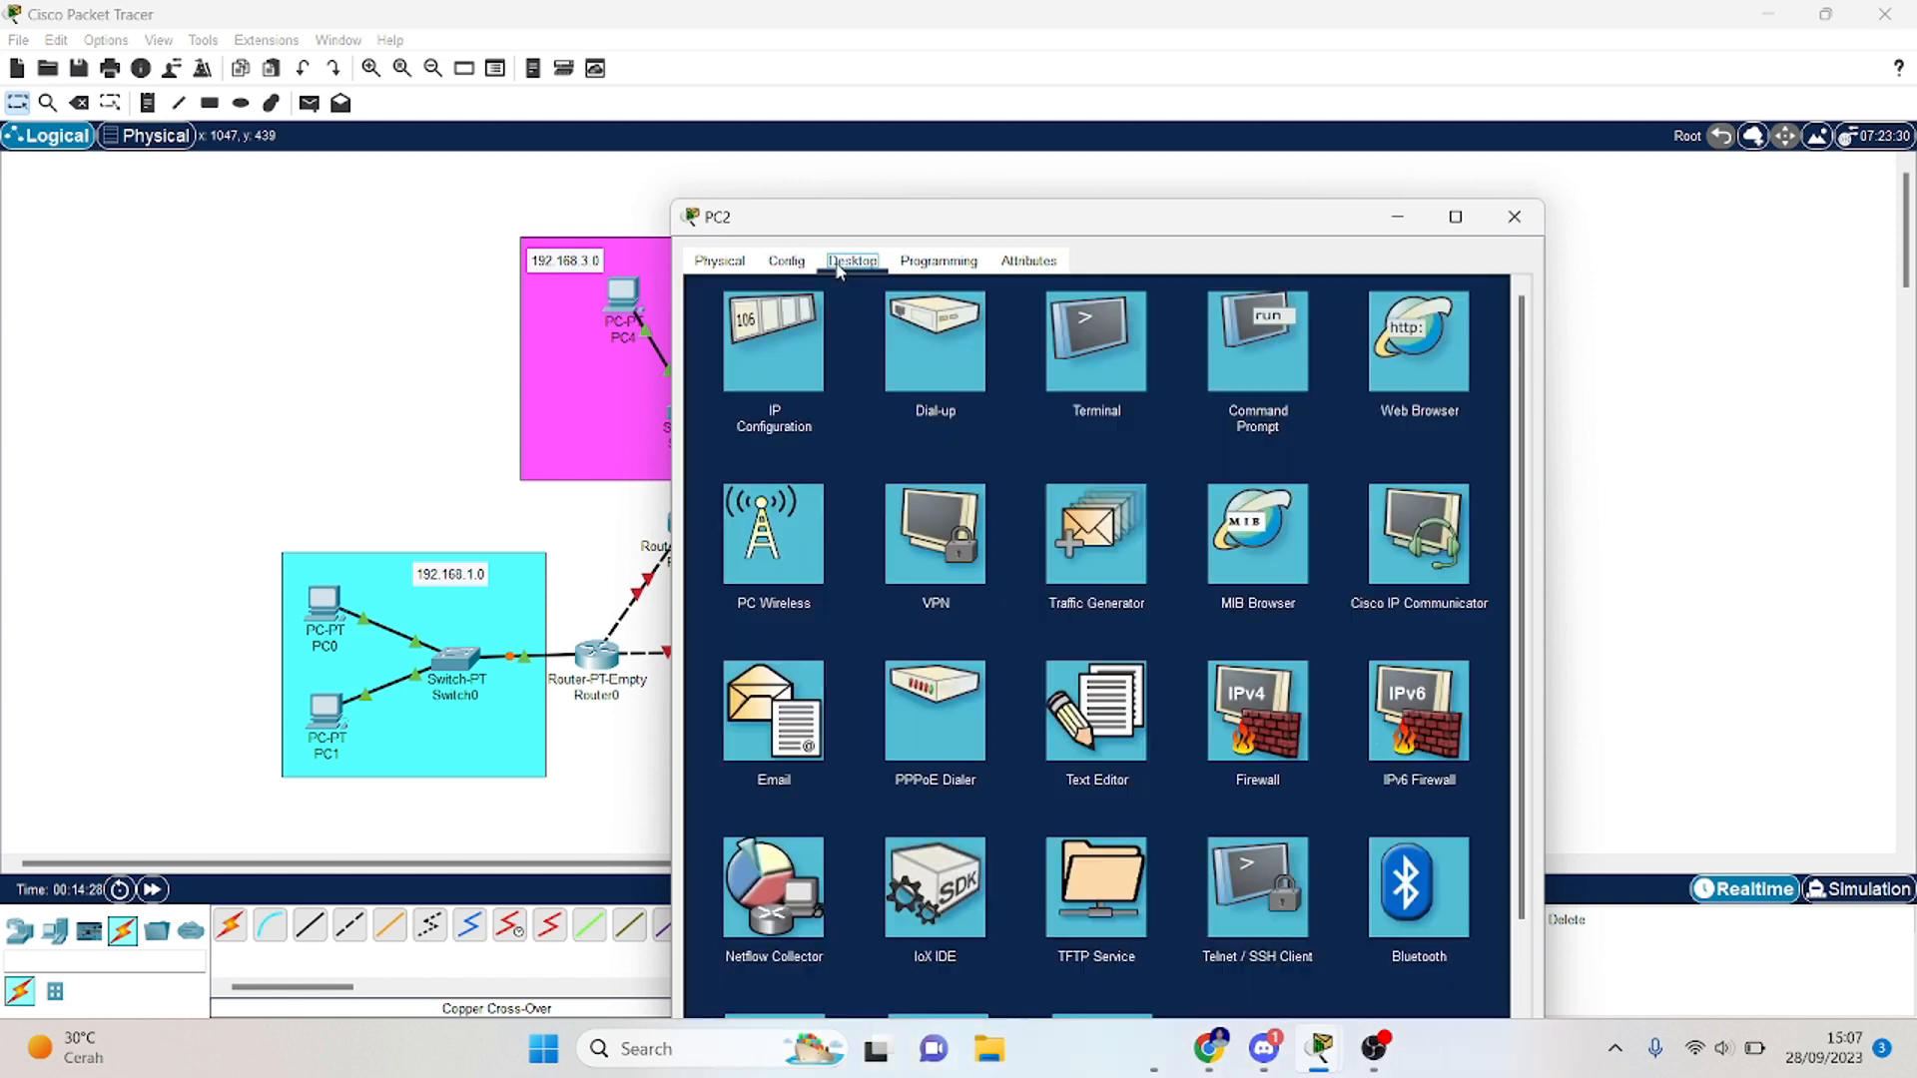
pyautogui.click(770, 524)
pyautogui.press('Tab')
pyautogui.press('Tab')
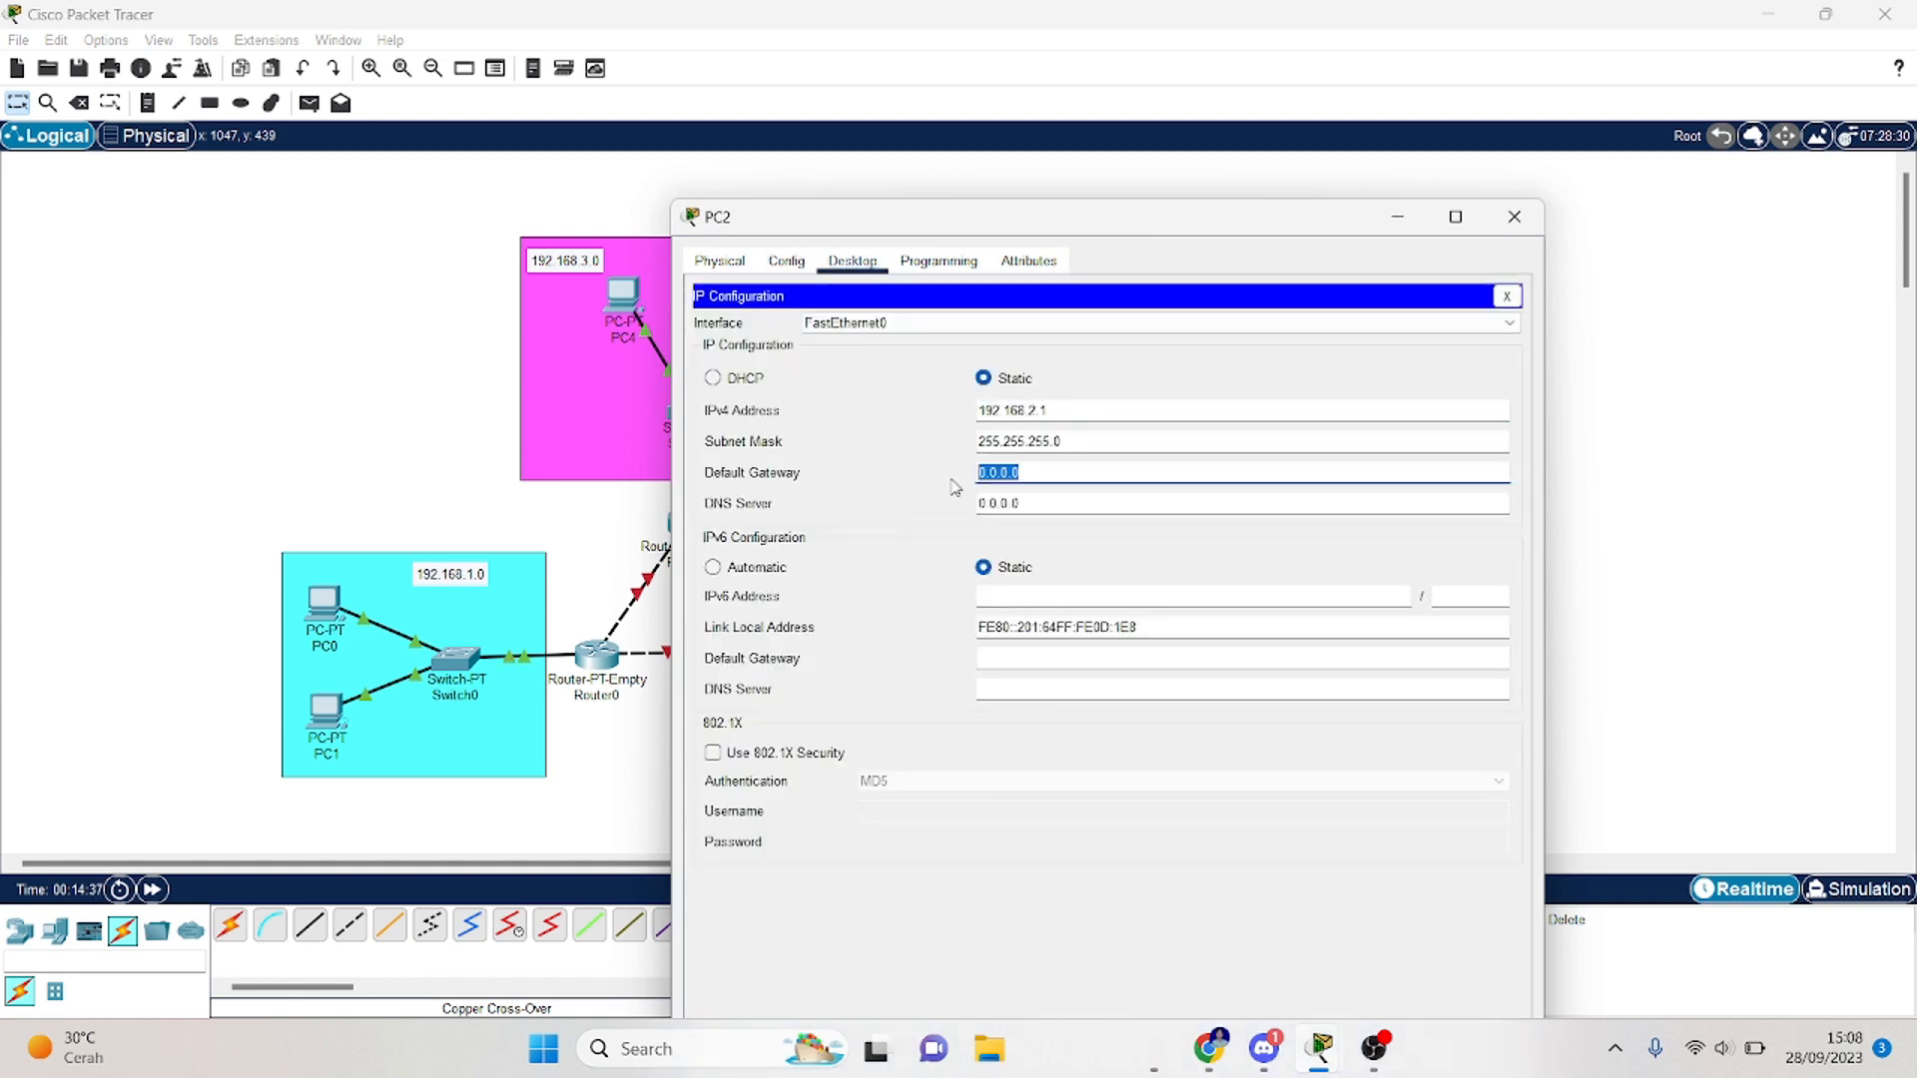
pyautogui.write('192.168.2.1')
pyautogui.click(1514, 217)
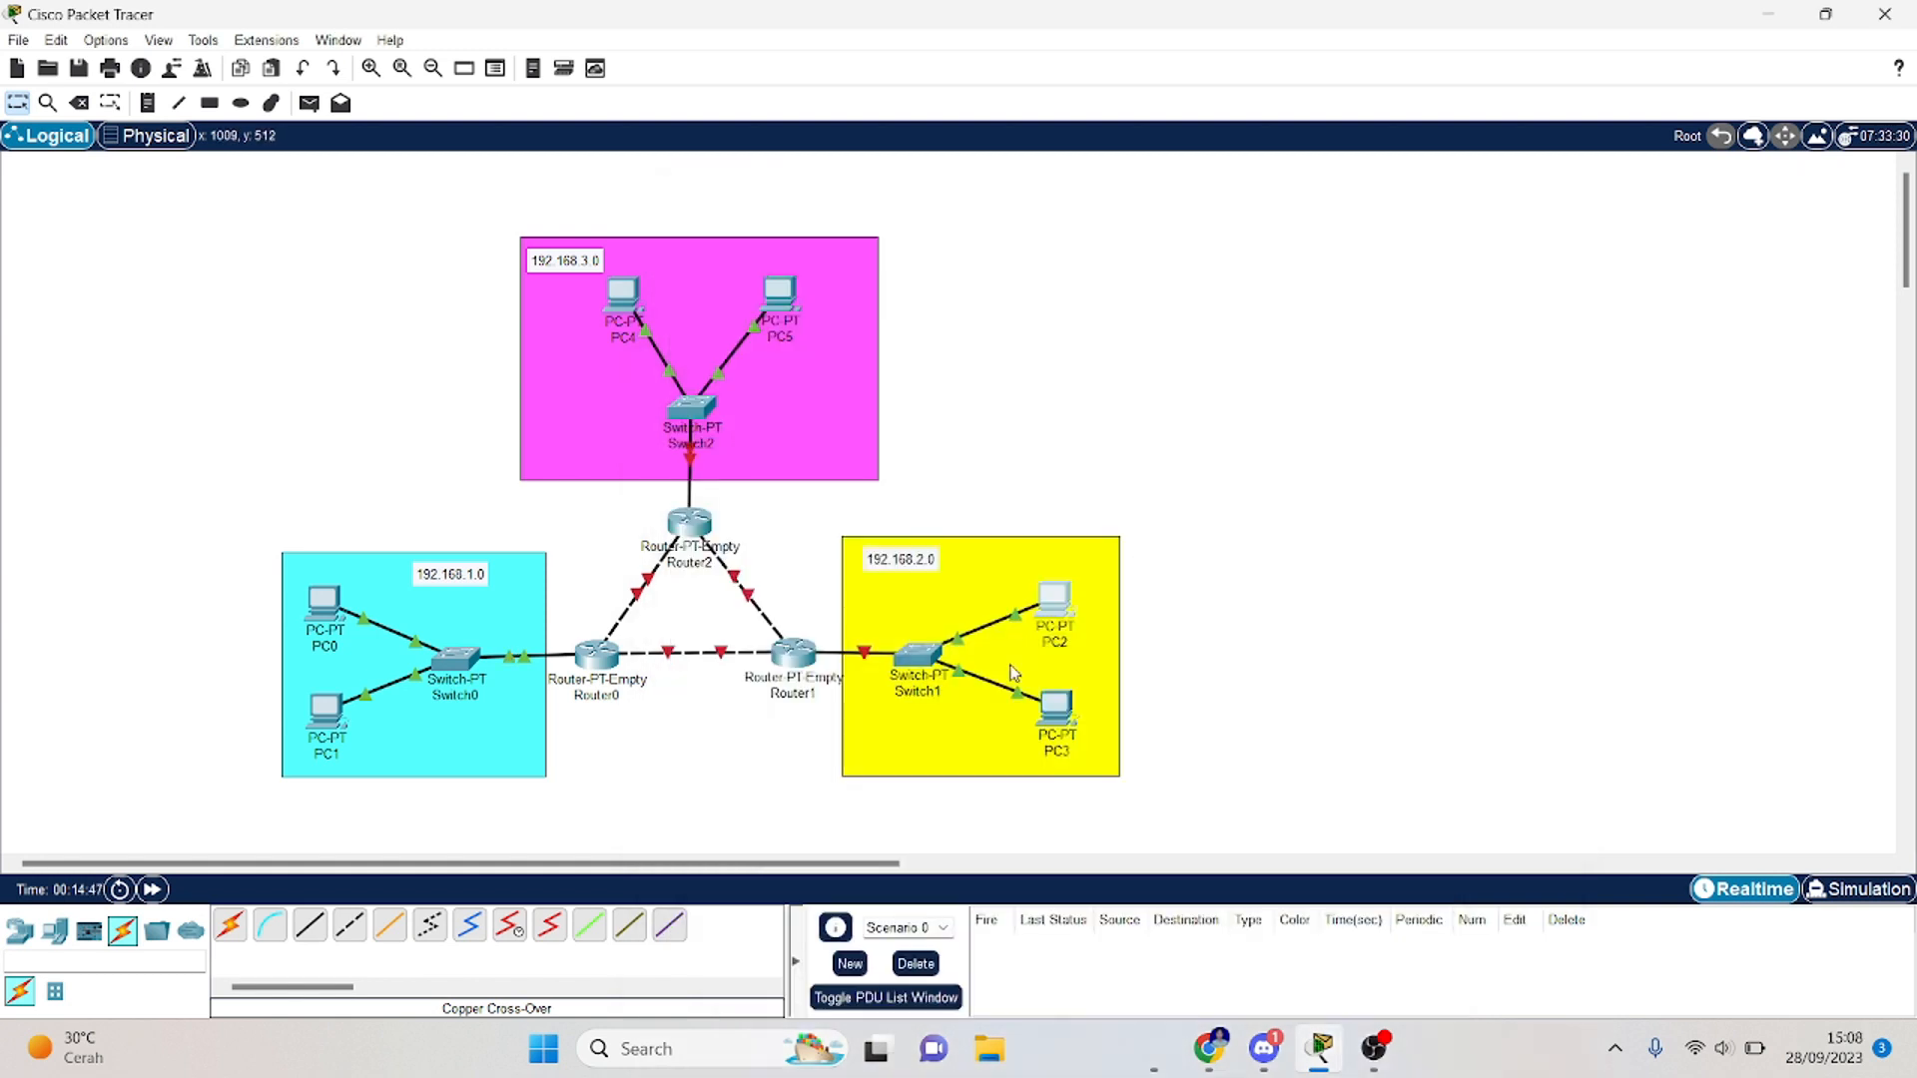
# Step: Configure PC3 with static IPv4 address 192.168.2.2, subnet mask 255.255.255.0 and a default gateway in the 192.168.2.0 network
pyautogui.doubleClick(1053, 699)
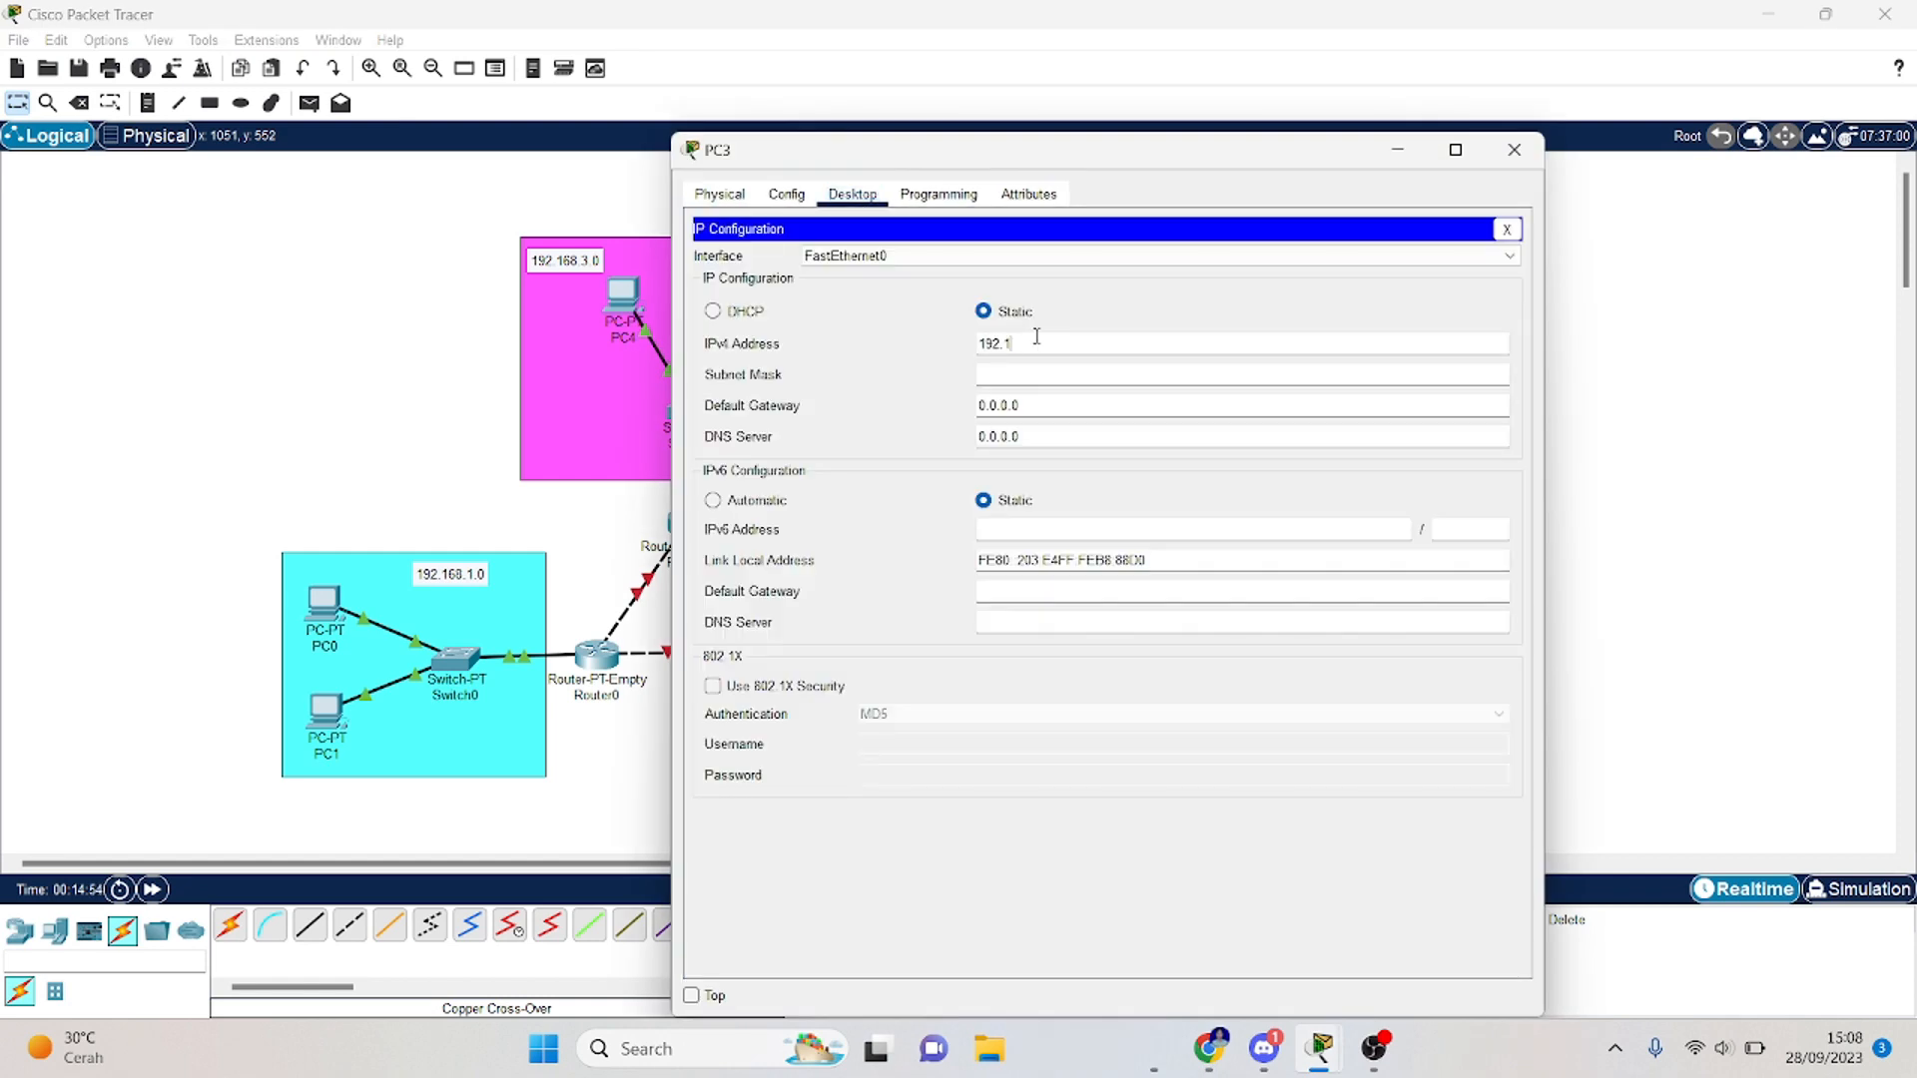
pyautogui.click(1036, 337)
pyautogui.write('192.168.2.2')
pyautogui.press('Tab')
pyautogui.press('Tab')
pyautogui.write('192.168.')
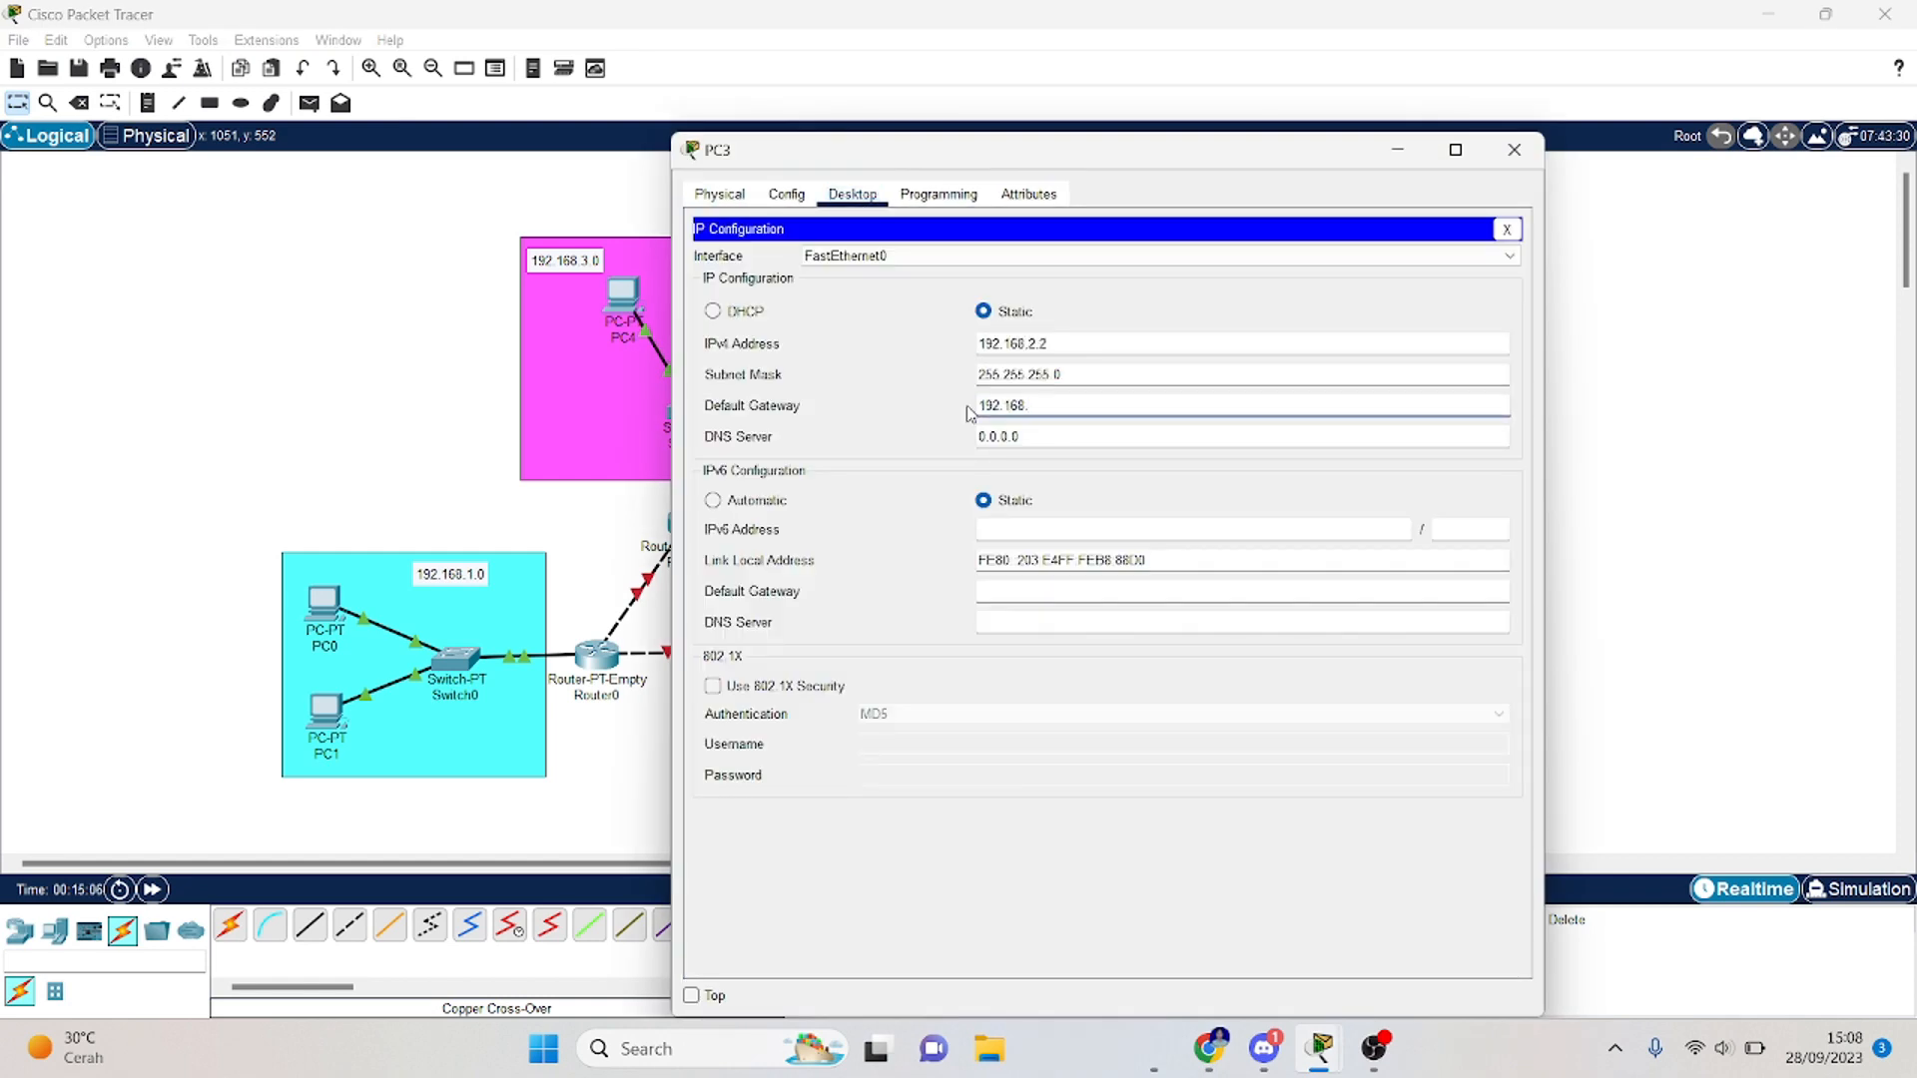
pyautogui.write('2.1')
pyautogui.click(1515, 150)
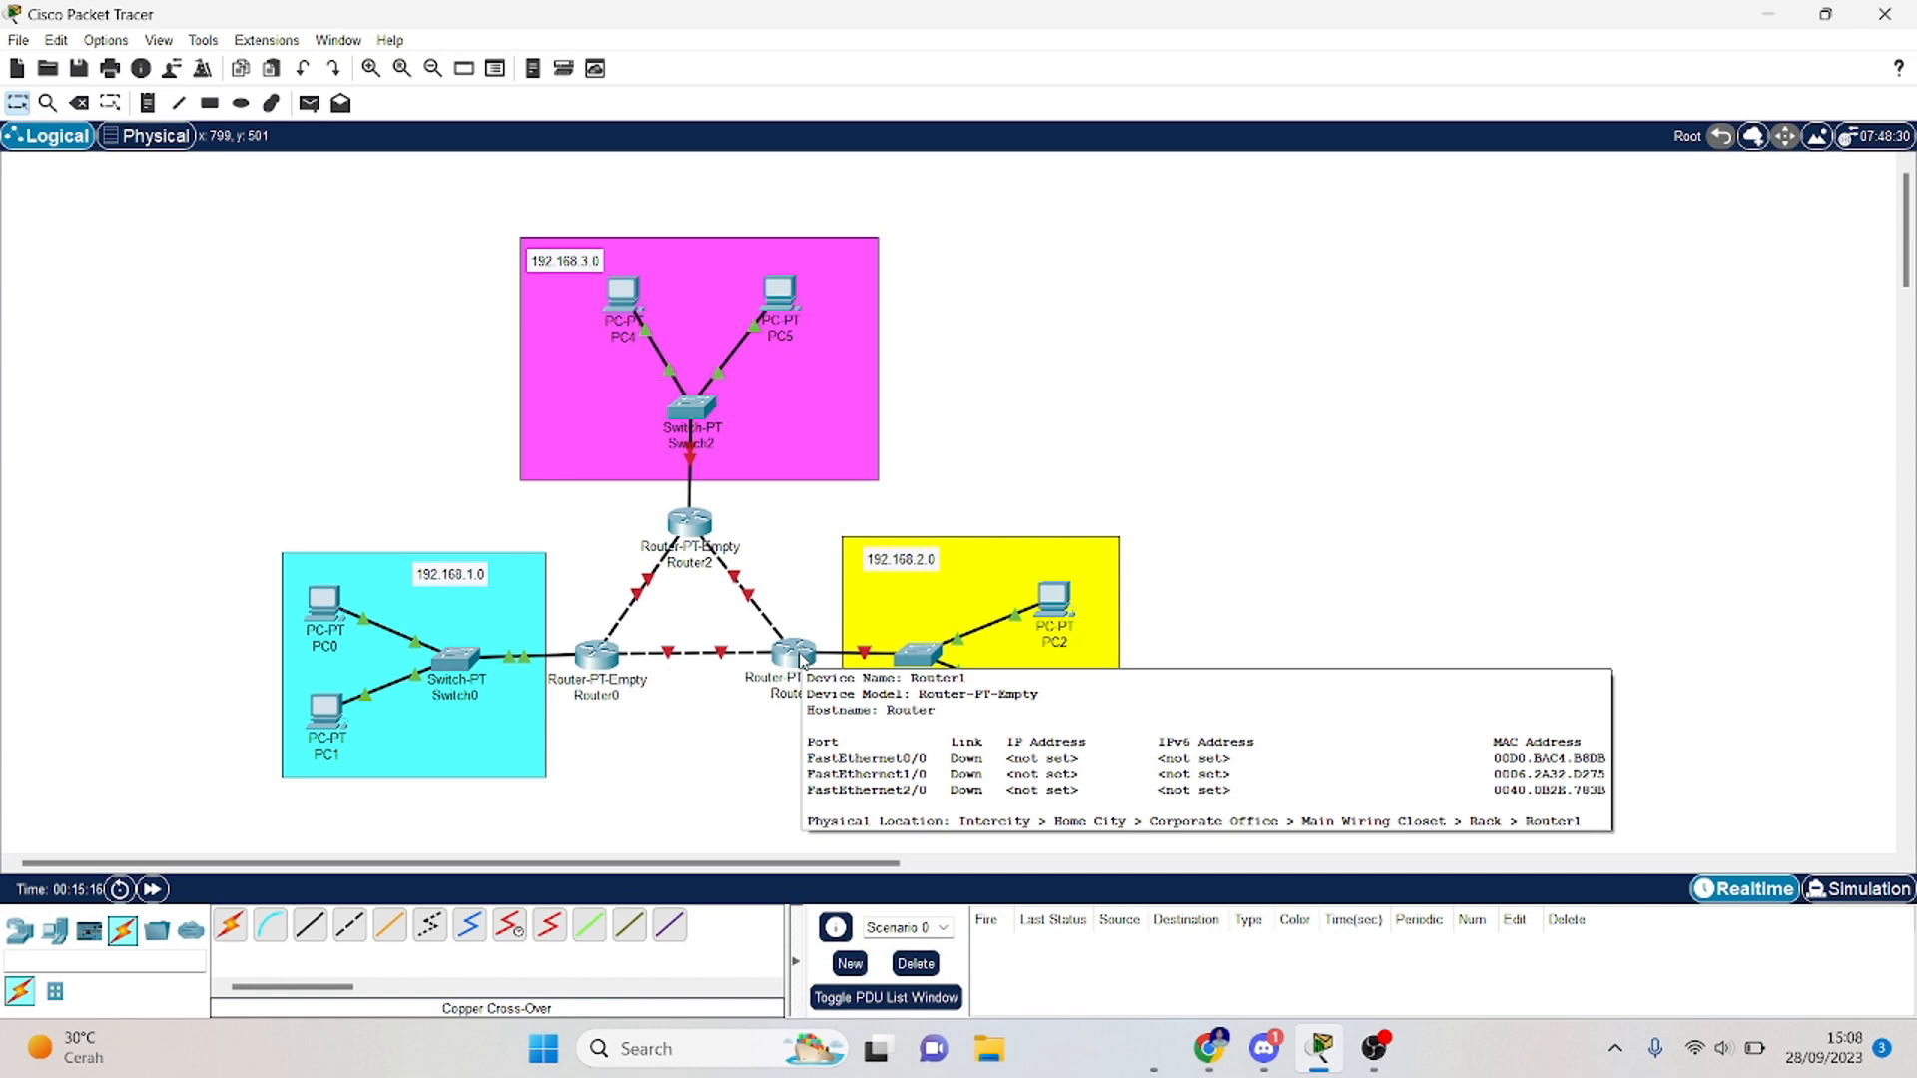
# Step: Turn on Router1's FastEthernet0/0 port and assign its IPv4 address and subnet mask
pyautogui.click(804, 661)
pyautogui.click(787, 194)
pyautogui.click(763, 386)
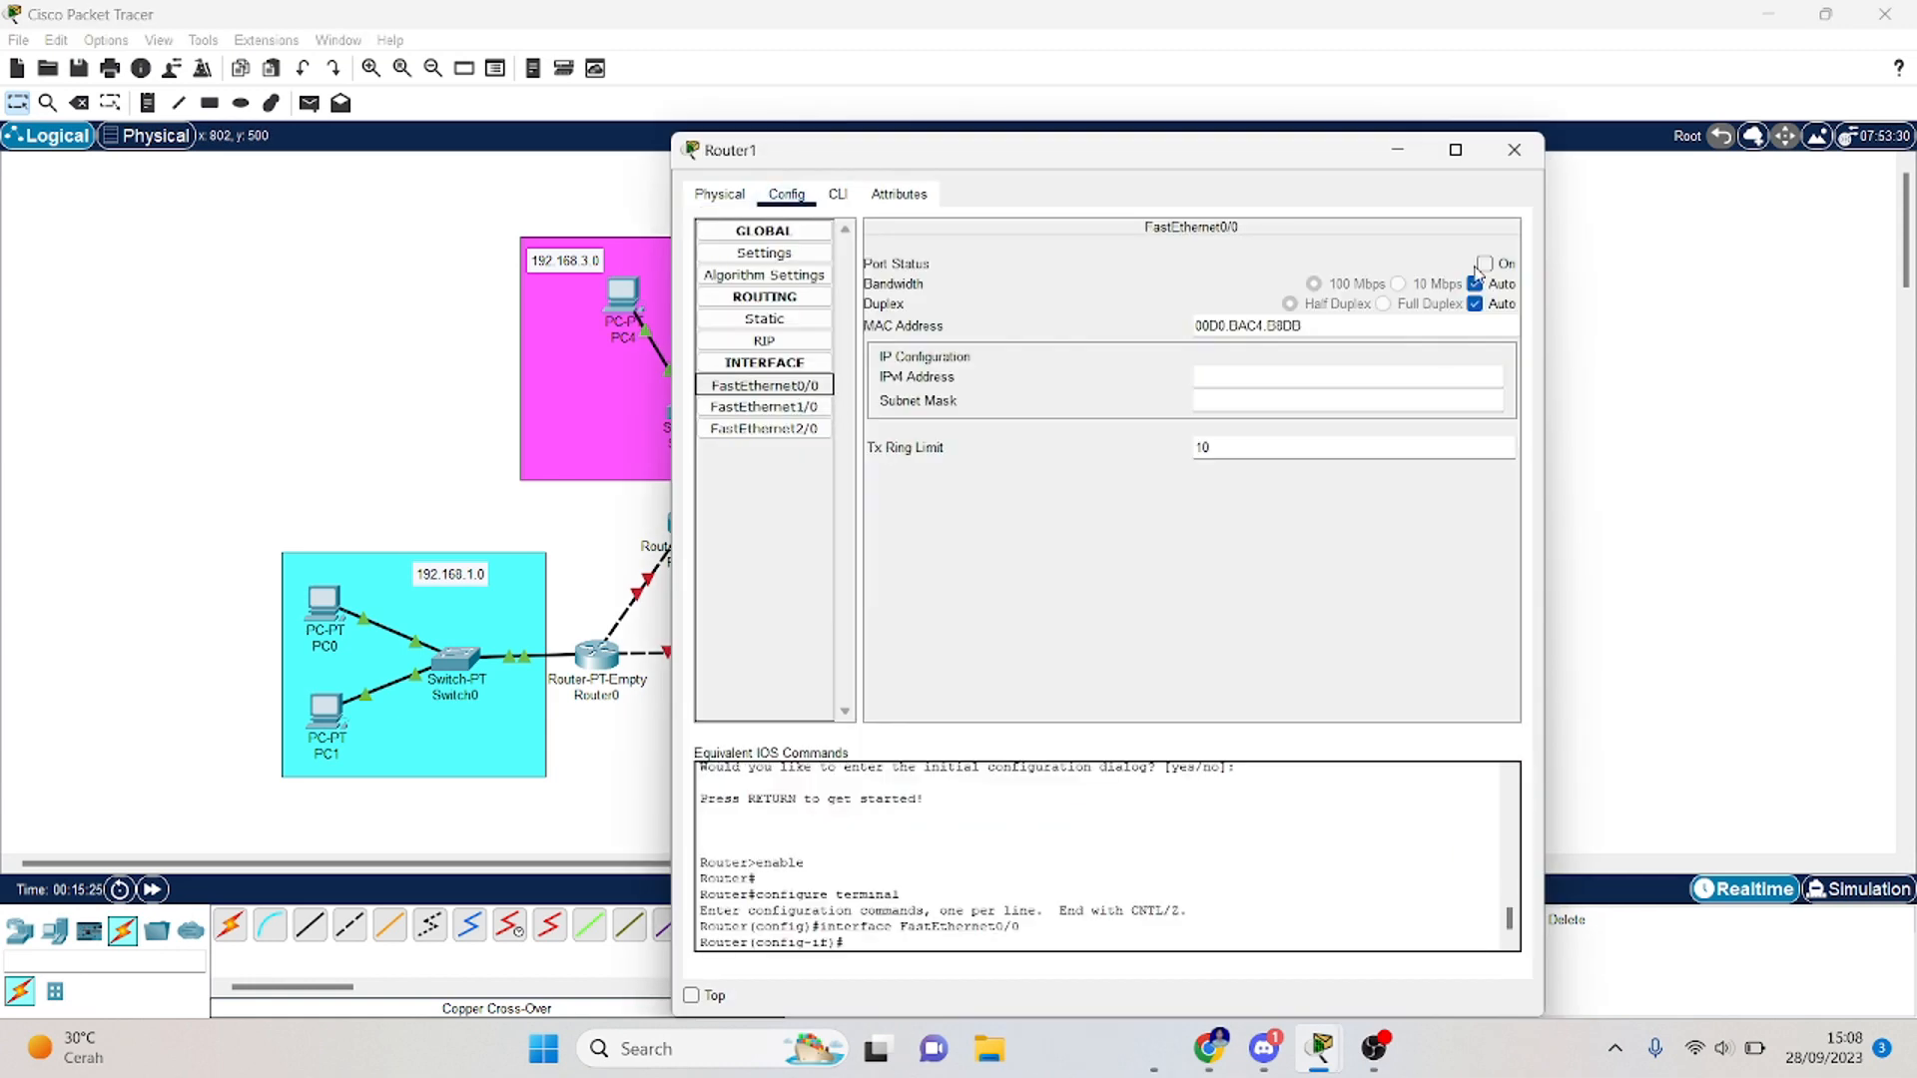
pyautogui.click(1484, 264)
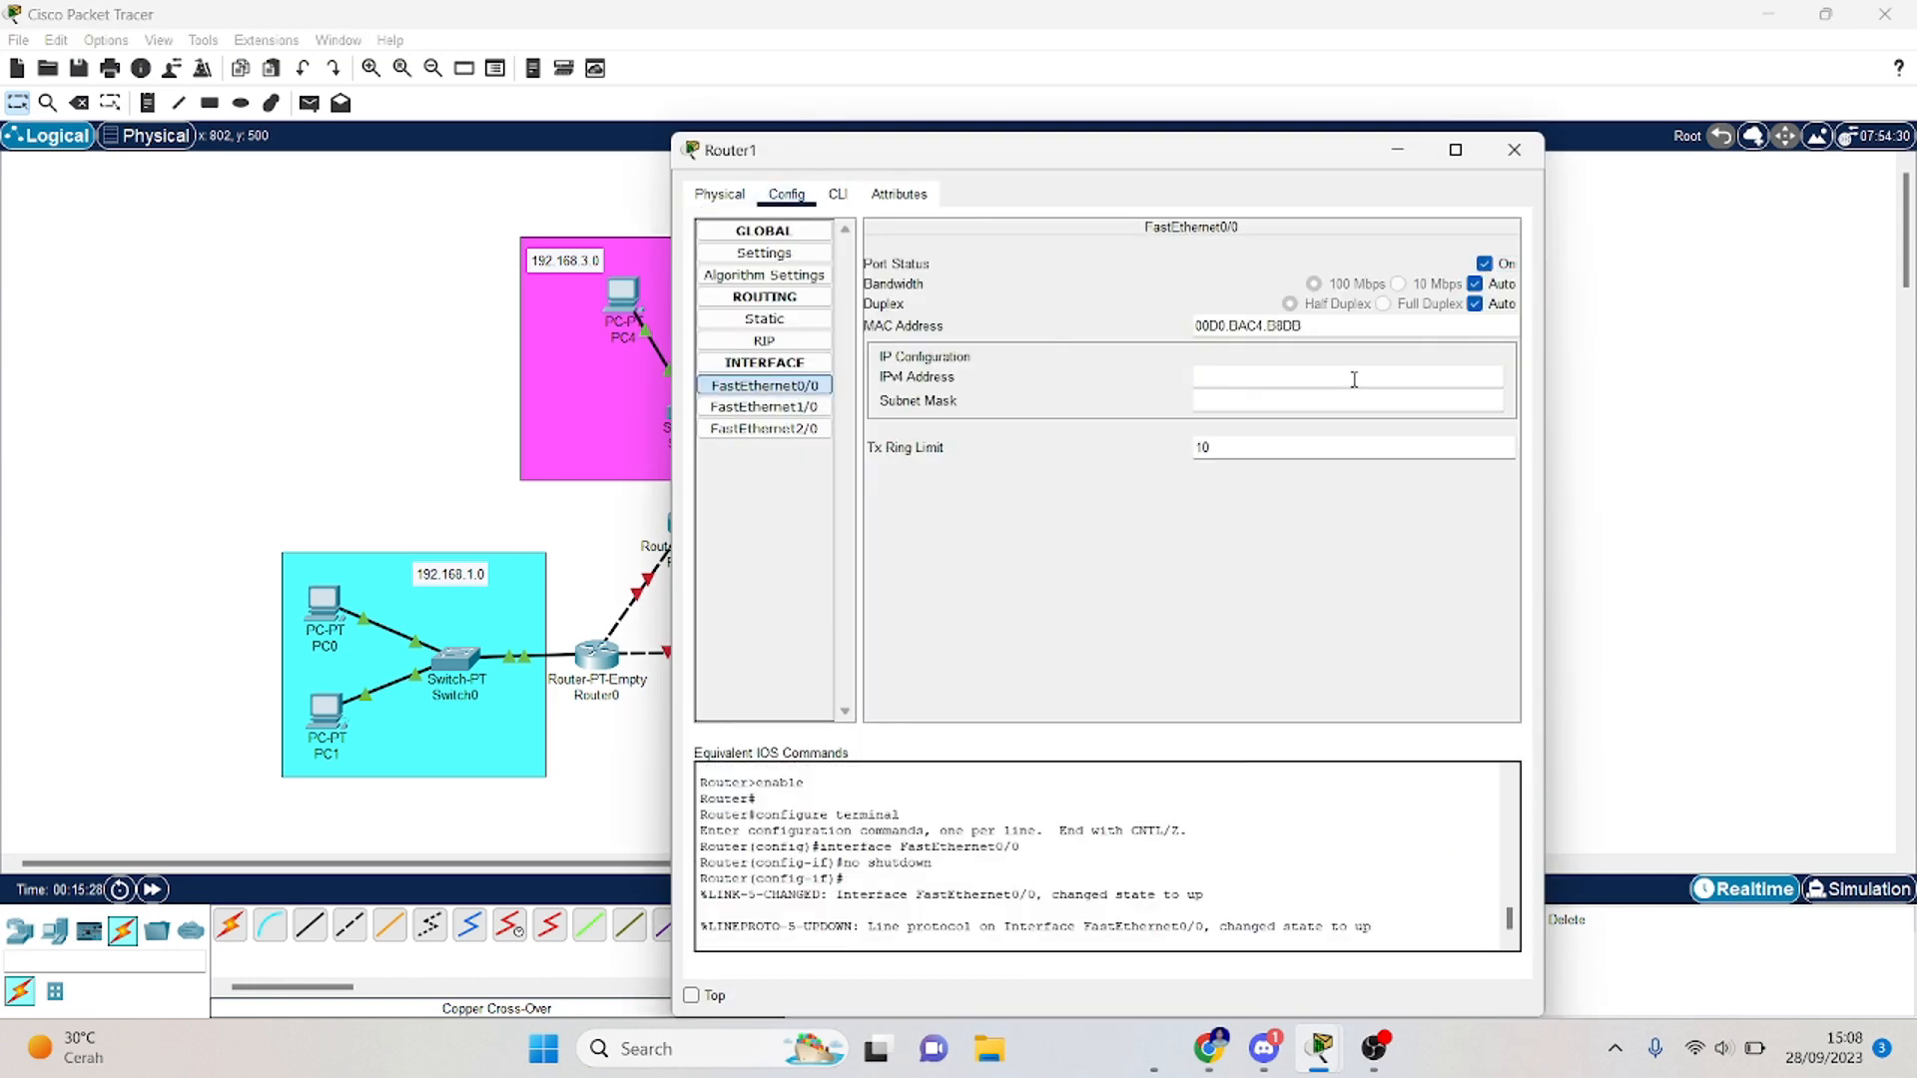
pyautogui.click(1354, 379)
pyautogui.write('192.168.1.1')
pyautogui.click(1339, 401)
pyautogui.click(1515, 150)
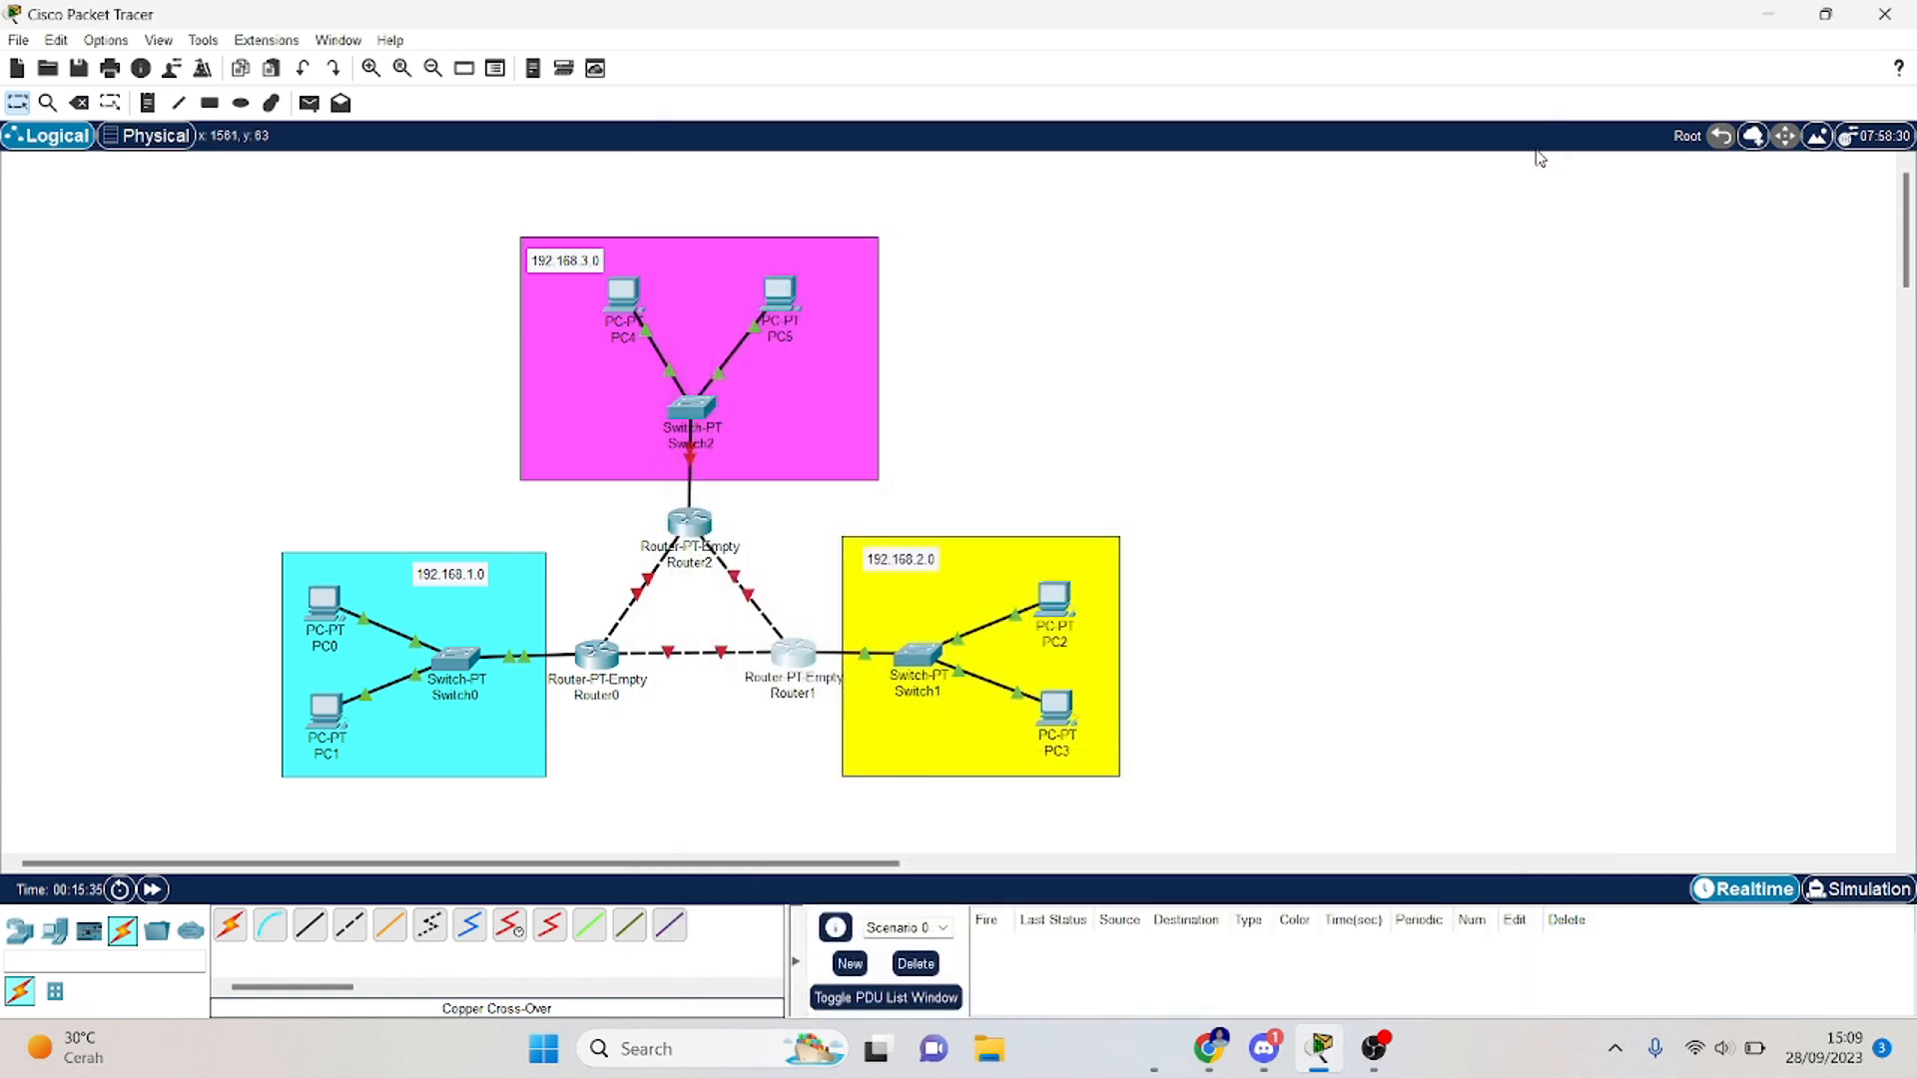
# Step: Configure PC4 with static IPv4 address 192.168.3.1, subnet mask 255.255.255.0 and a default gateway in the 192.168.3.0 network
pyautogui.click(623, 295)
pyautogui.click(852, 261)
pyautogui.click(770, 333)
pyautogui.click(1062, 410)
pyautogui.write('192')
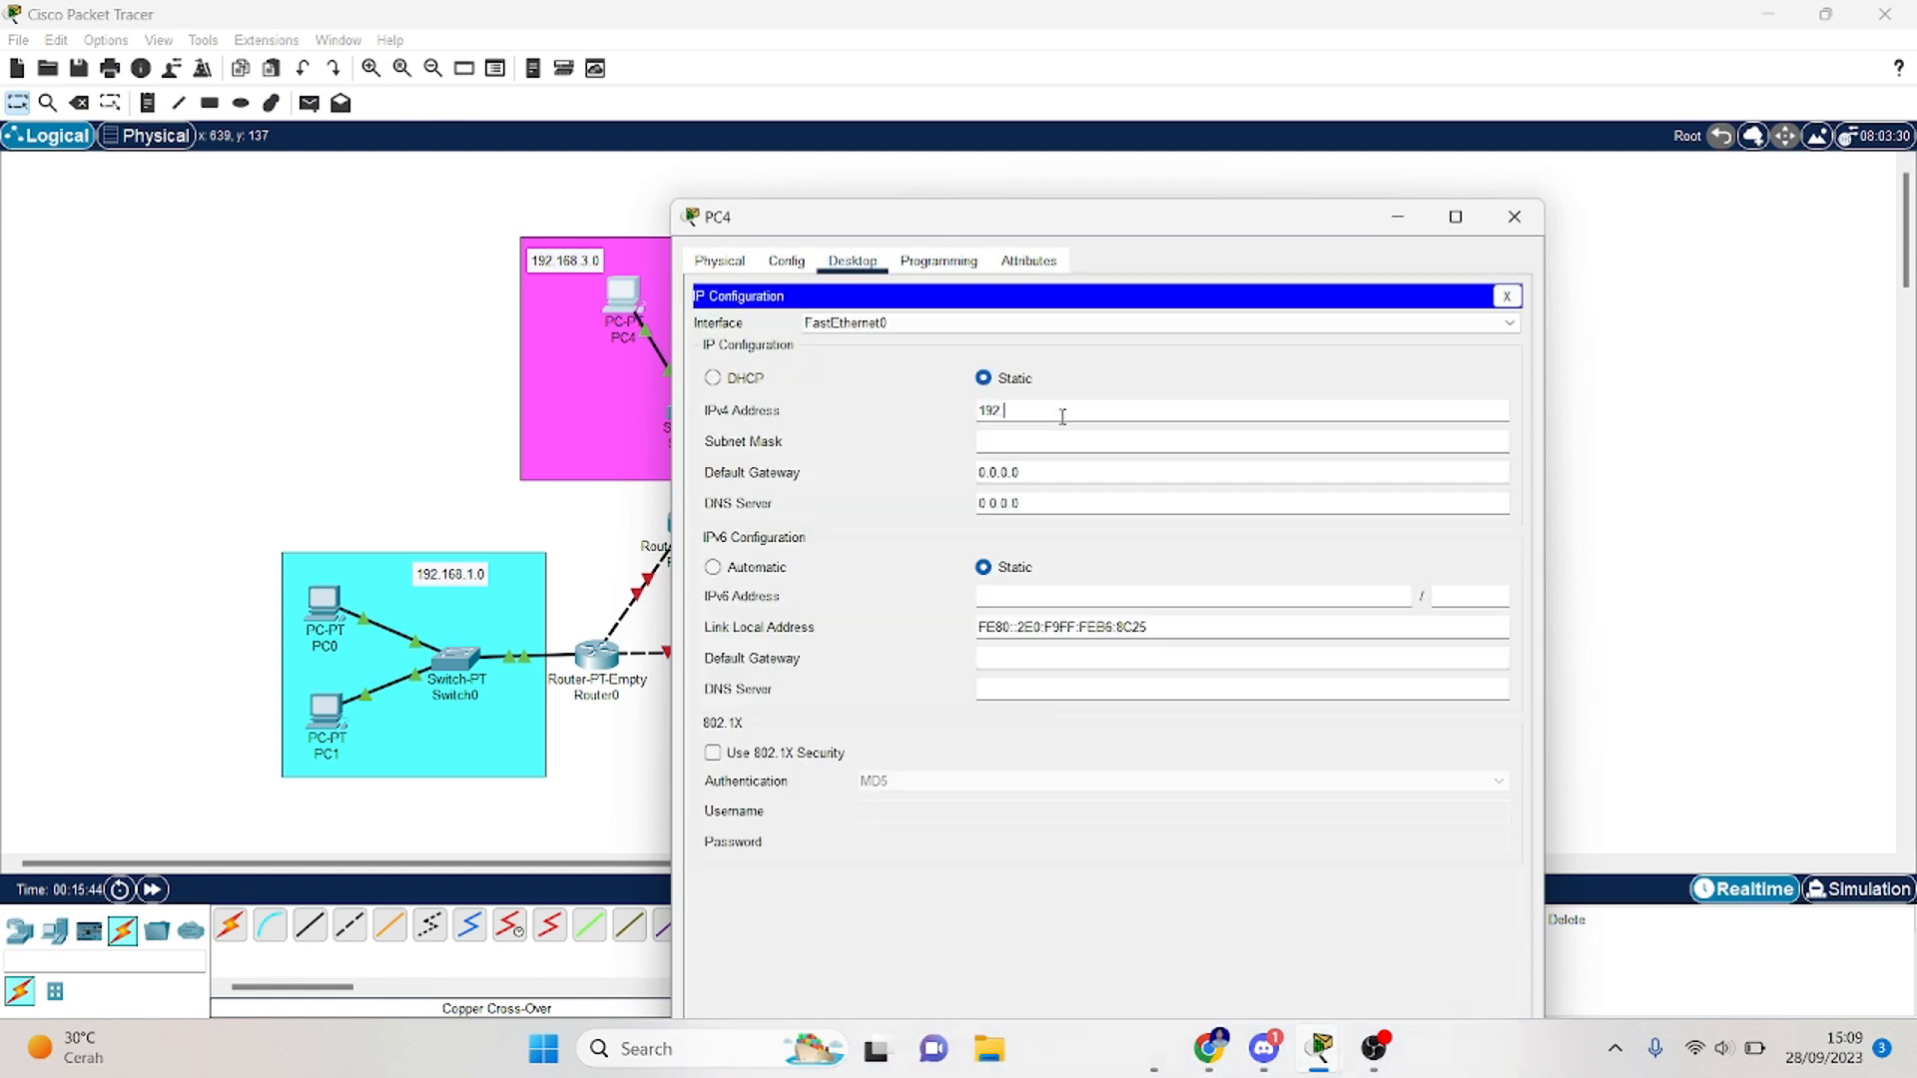
pyautogui.press('Tab')
pyautogui.press('Tab')
pyautogui.write('192.168.')
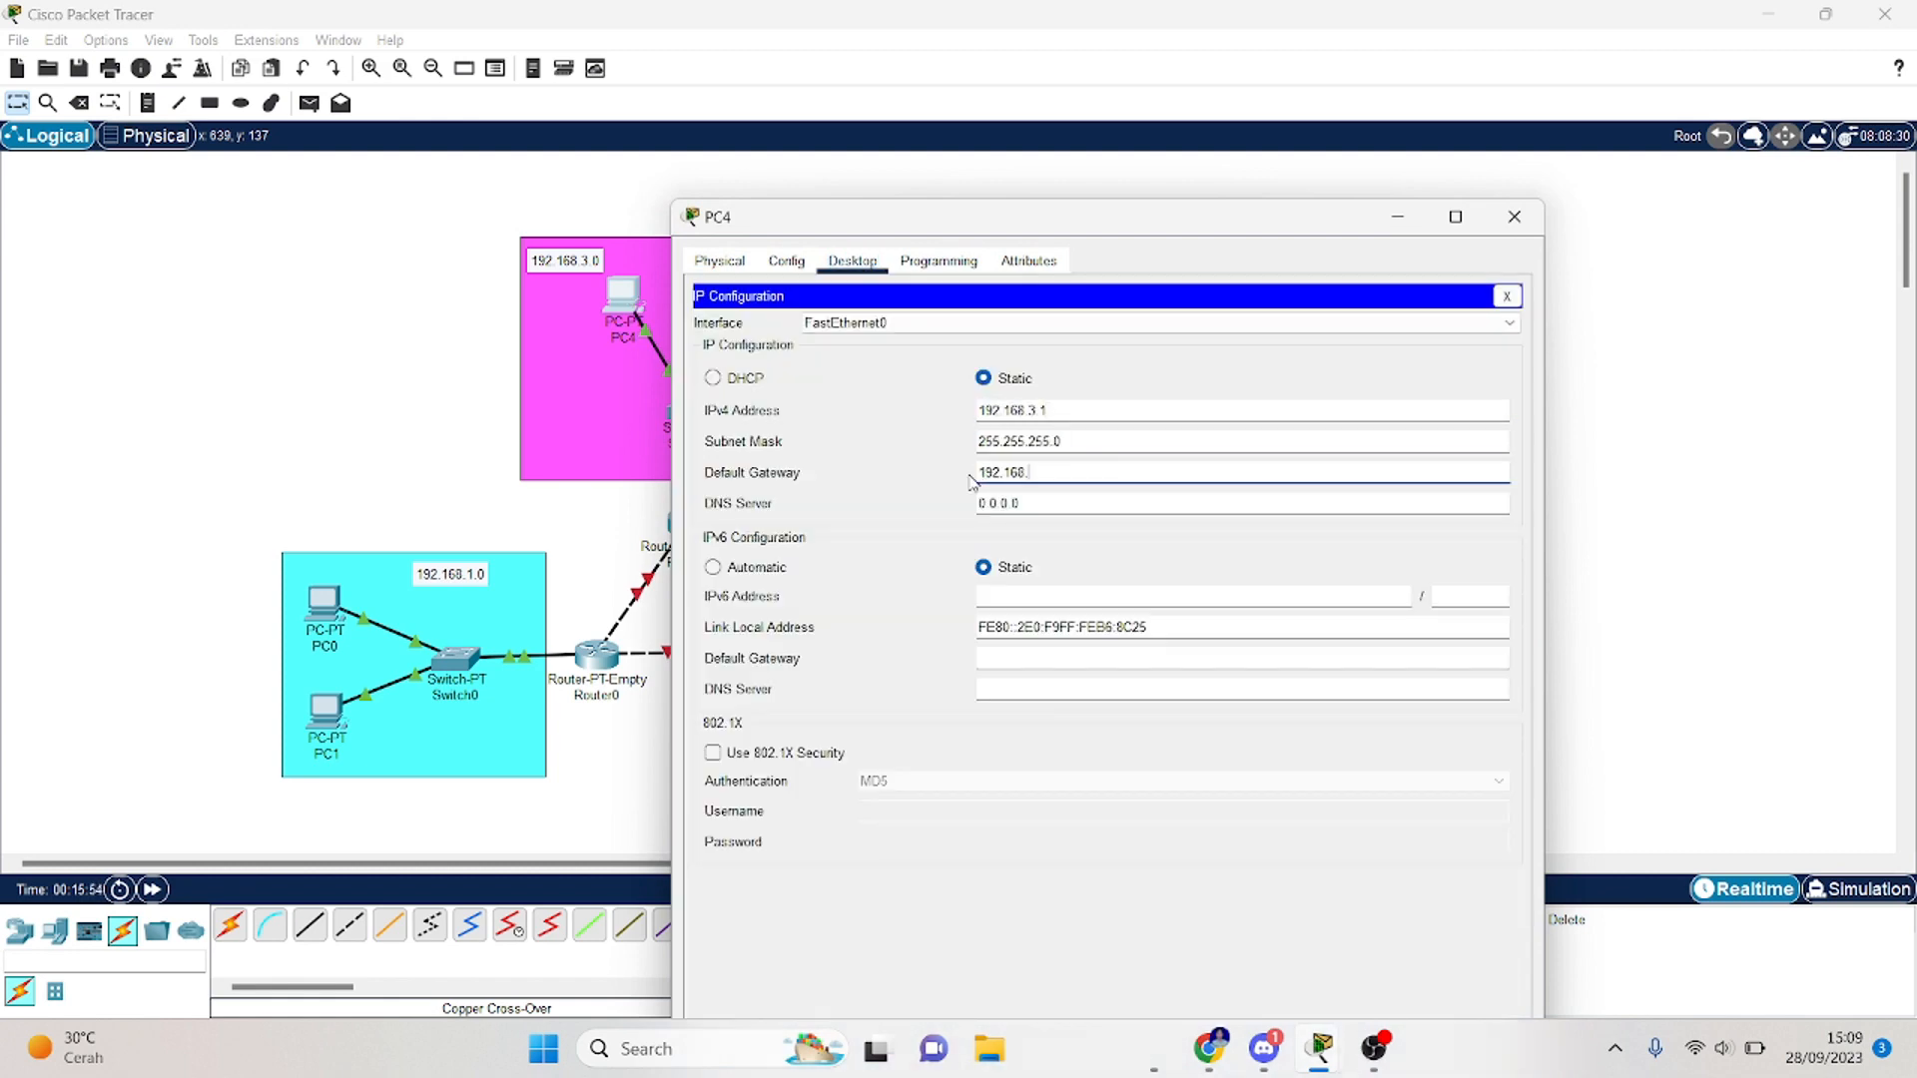
pyautogui.write('3.1')
# Step: Configure PC5 with static IPv4 address 192.168.3.2, subnet mask 255.255.255.0 and default gateway 192.168.3.3
pyautogui.write('192')
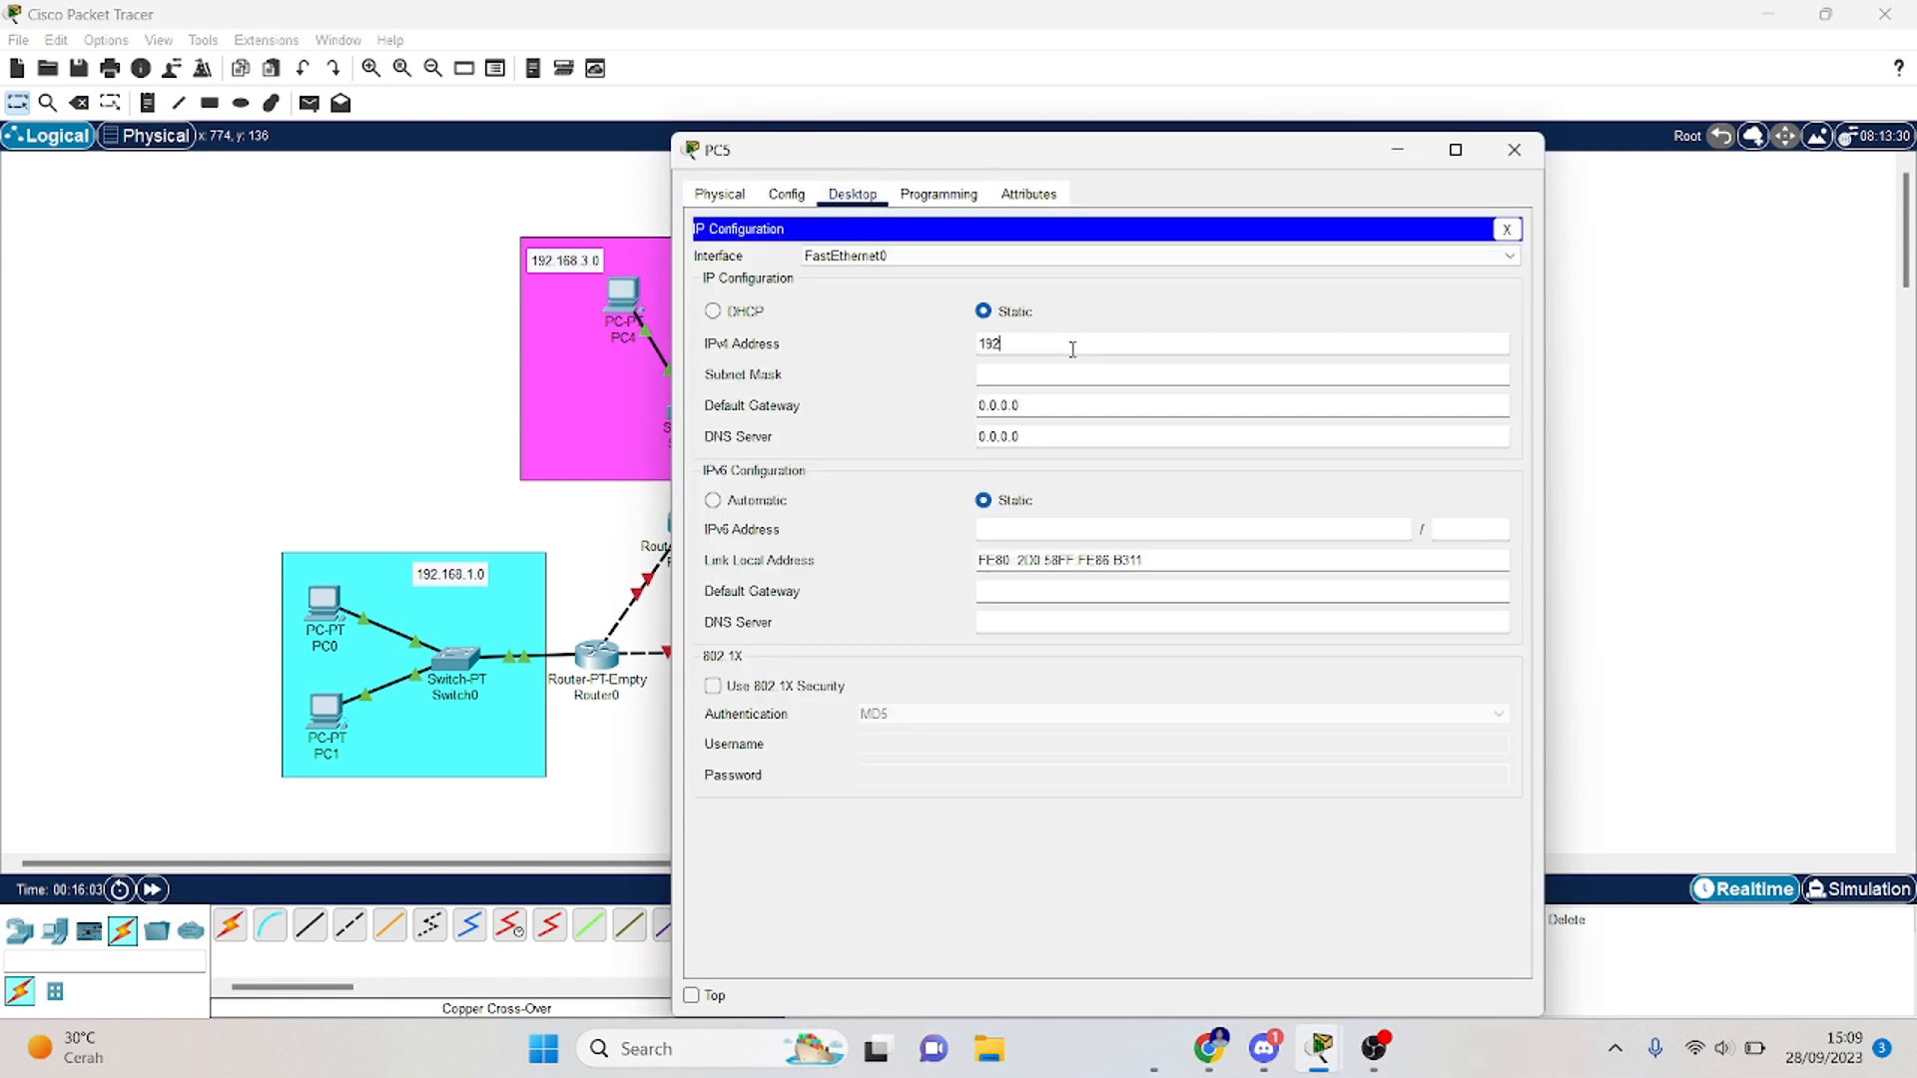
pyautogui.write('.168.3.2')
pyautogui.press('Tab')
pyautogui.press('Tab')
pyautogui.write('192.168.3.3')
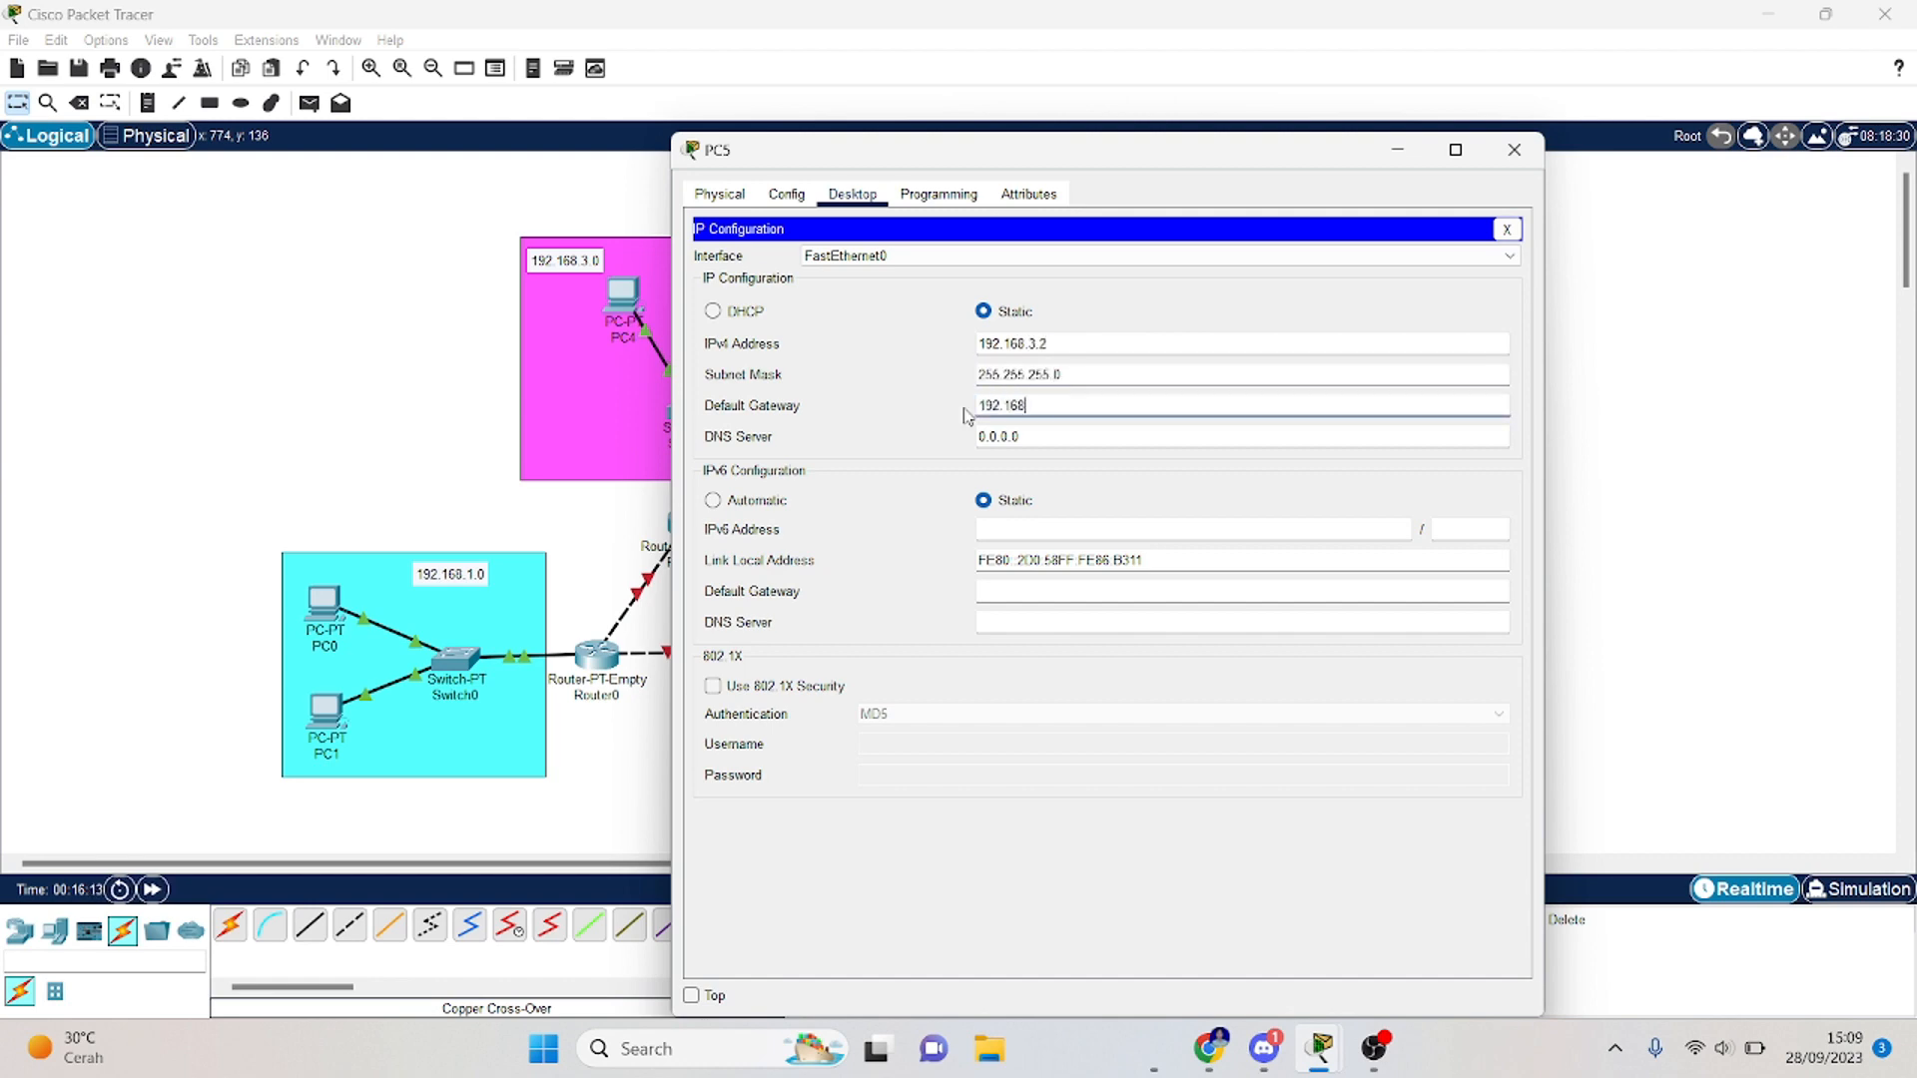
pyautogui.click(1515, 150)
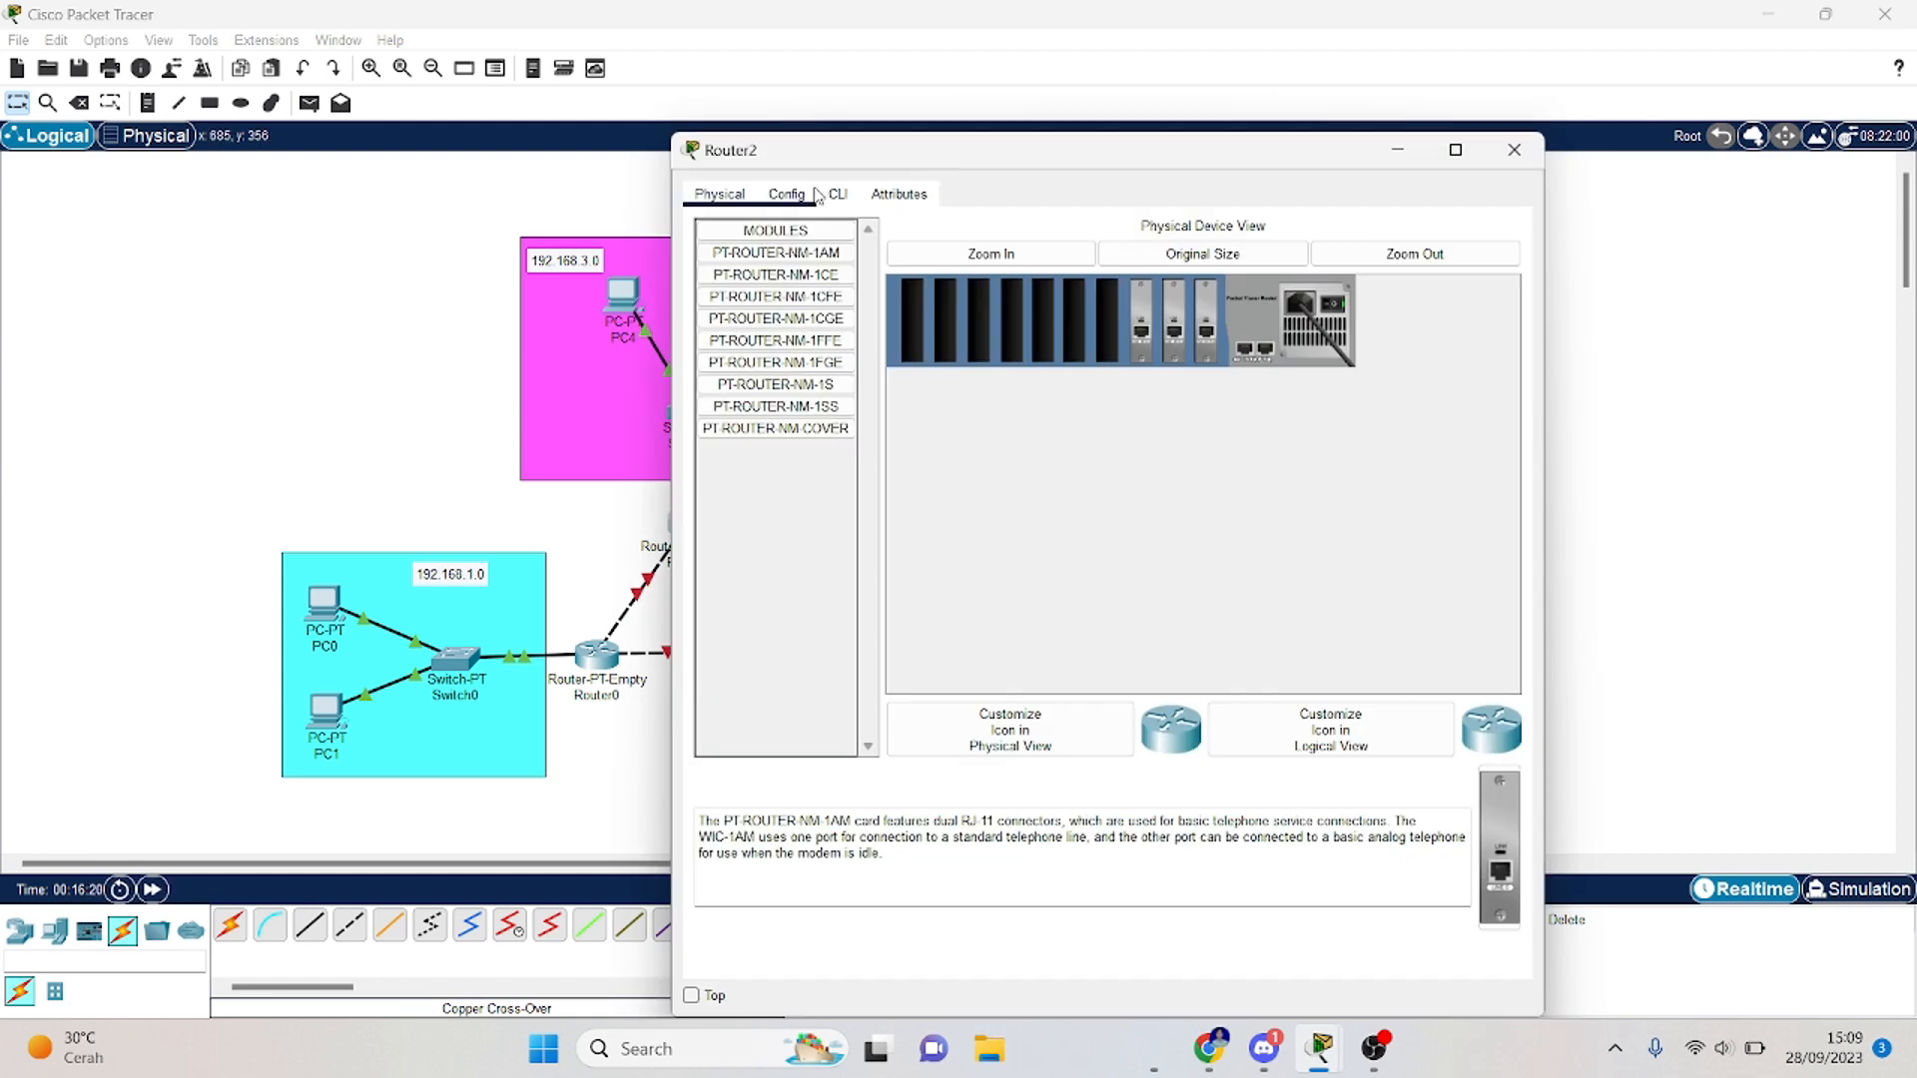
# Step: Turn on Router2's FastEthernet0/0 port and assign its IPv4 address
pyautogui.click(786, 193)
pyautogui.click(763, 386)
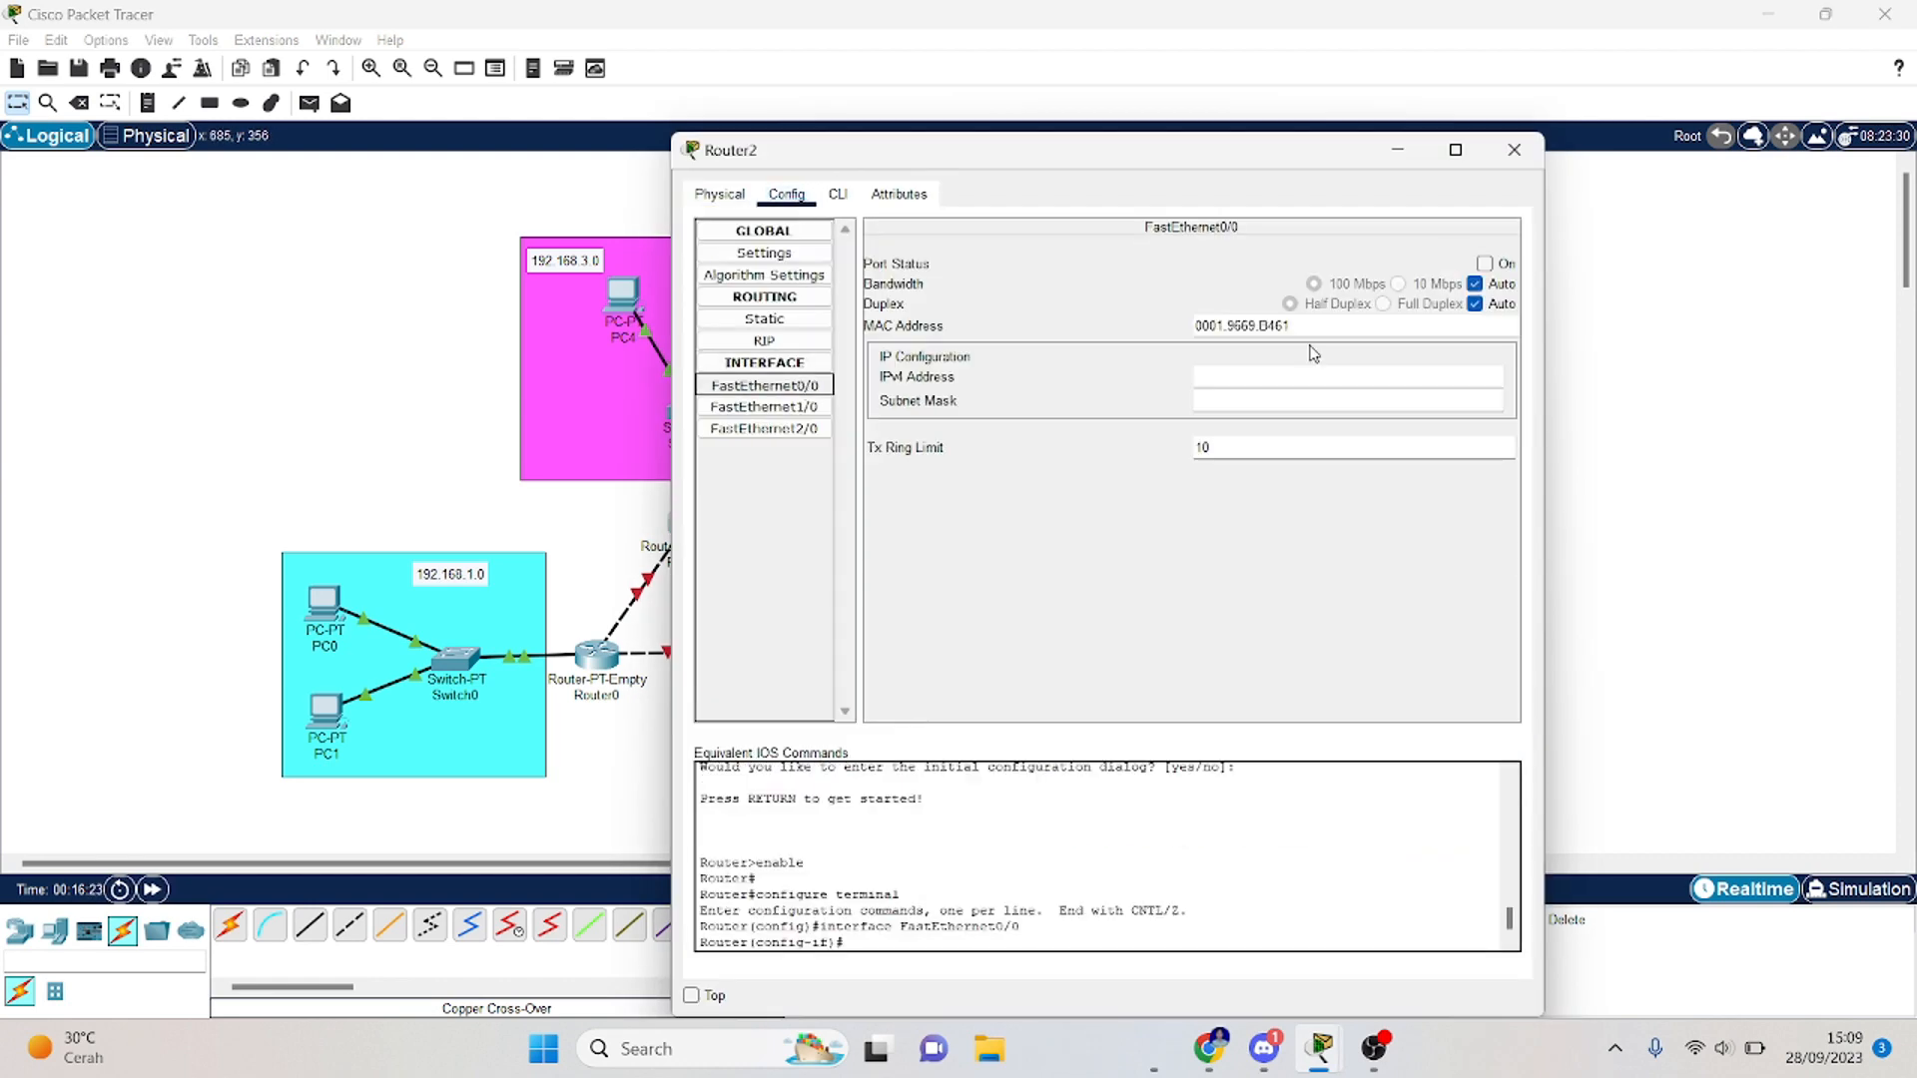
pyautogui.click(1485, 264)
pyautogui.click(1326, 380)
pyautogui.write('192.168.2.1')
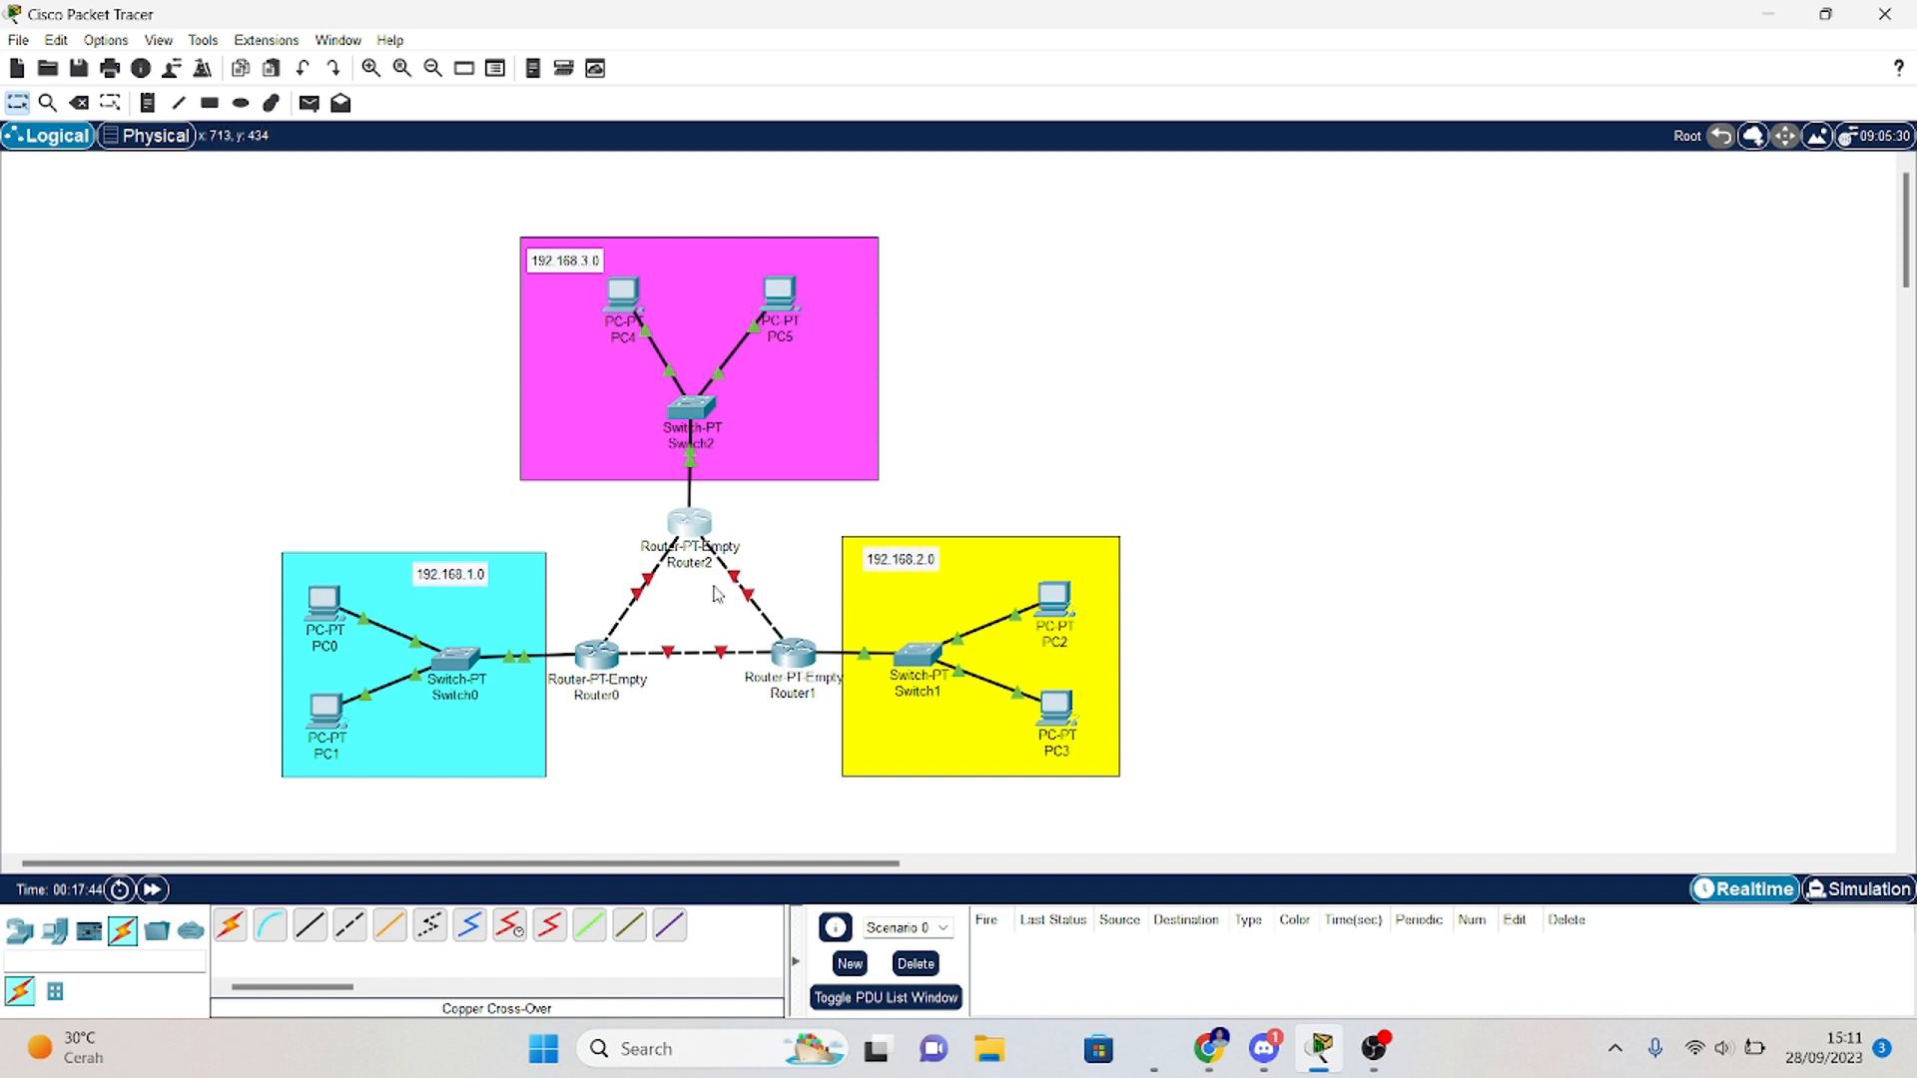
# Step: Place the note 192.168.4.0 below the link between Router0 and Router1
pyautogui.click(148, 103)
pyautogui.press('n')
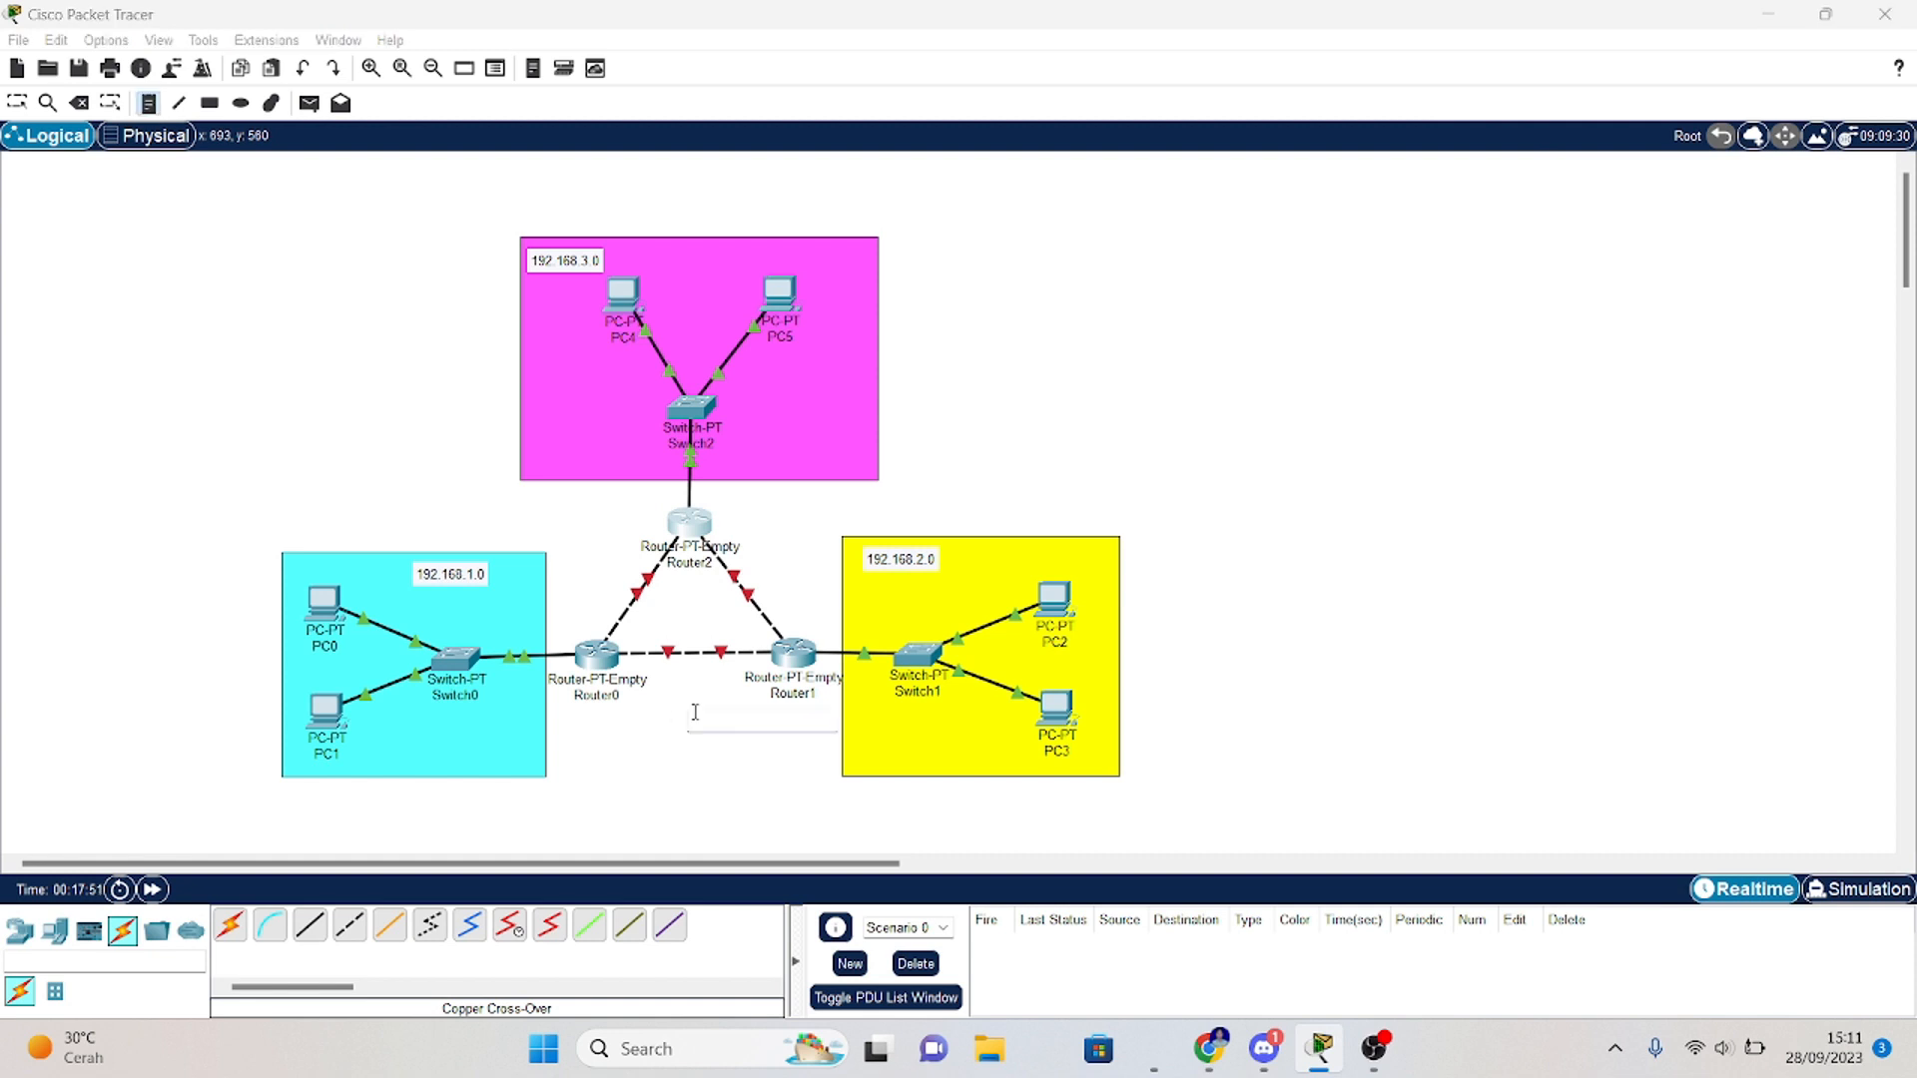
pyautogui.click(696, 717)
pyautogui.write('192.168.')
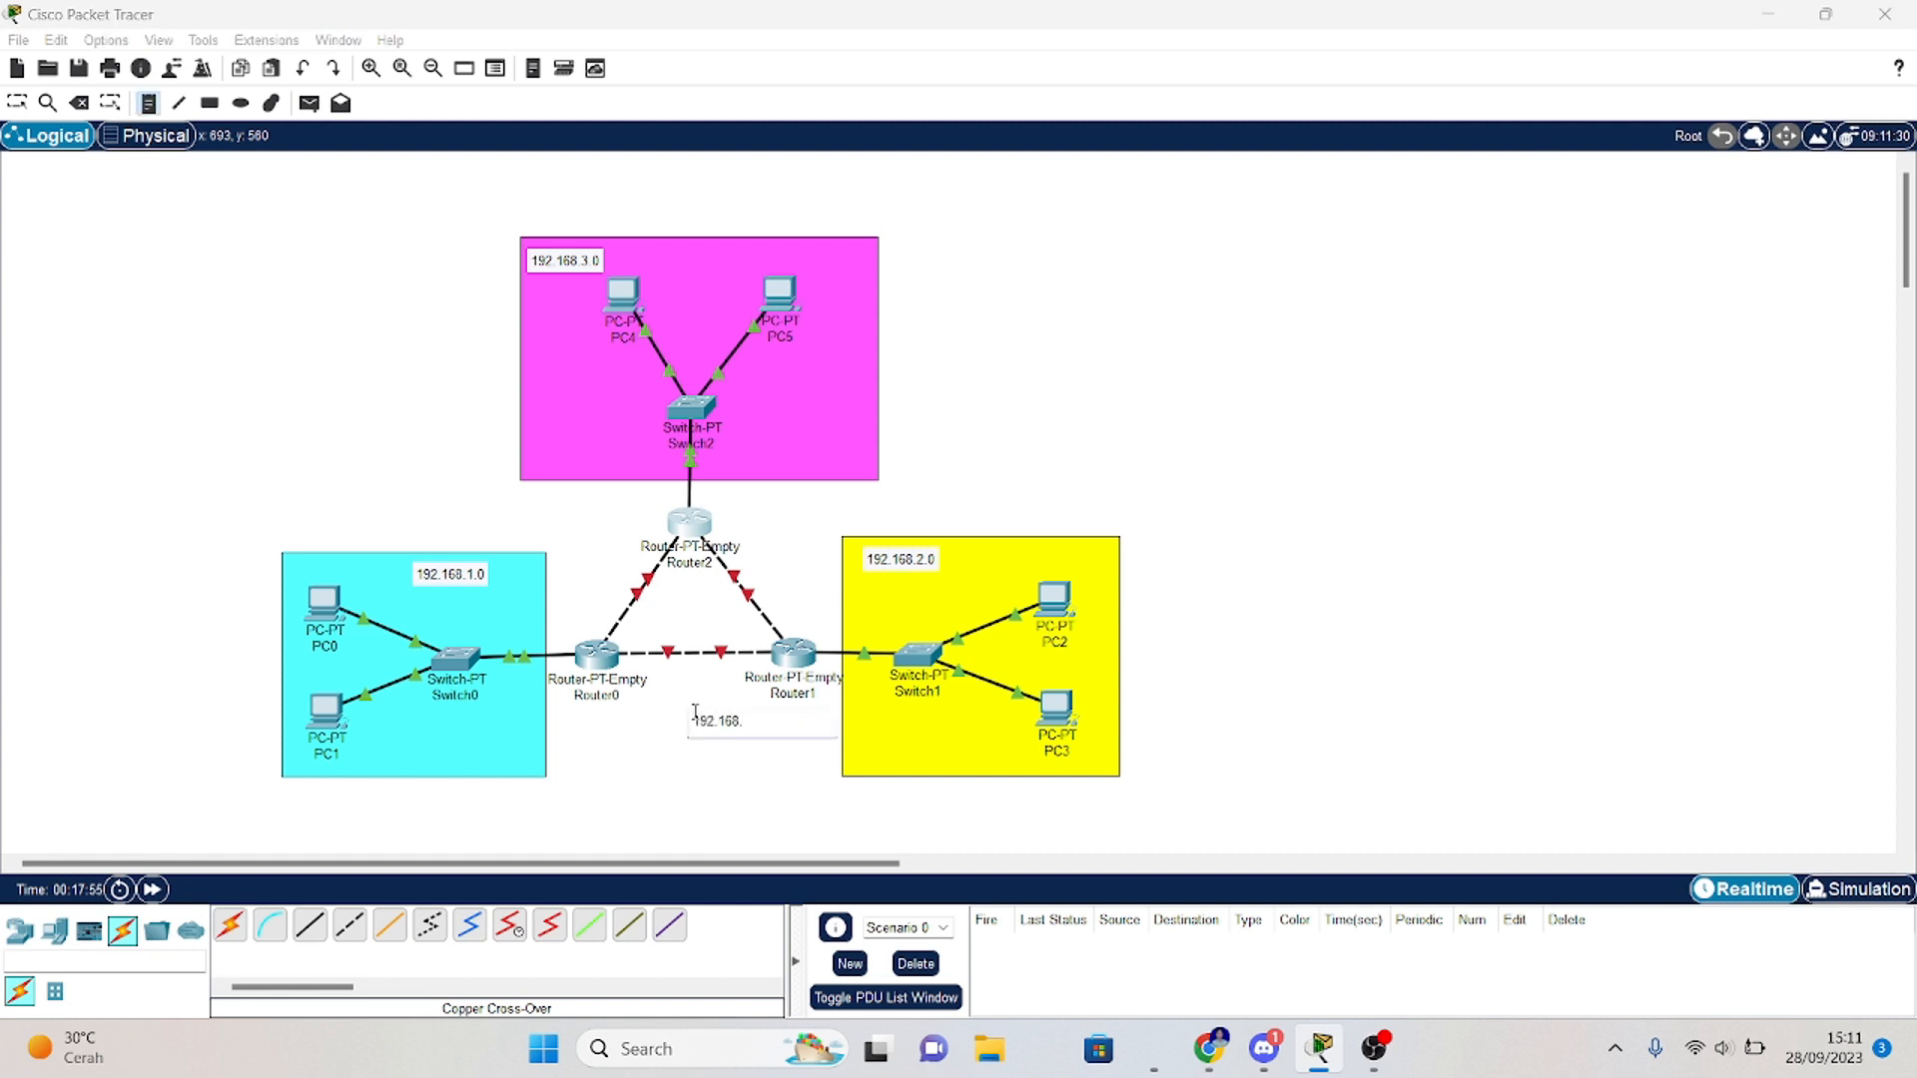
pyautogui.write('4.0')
pyautogui.click(727, 791)
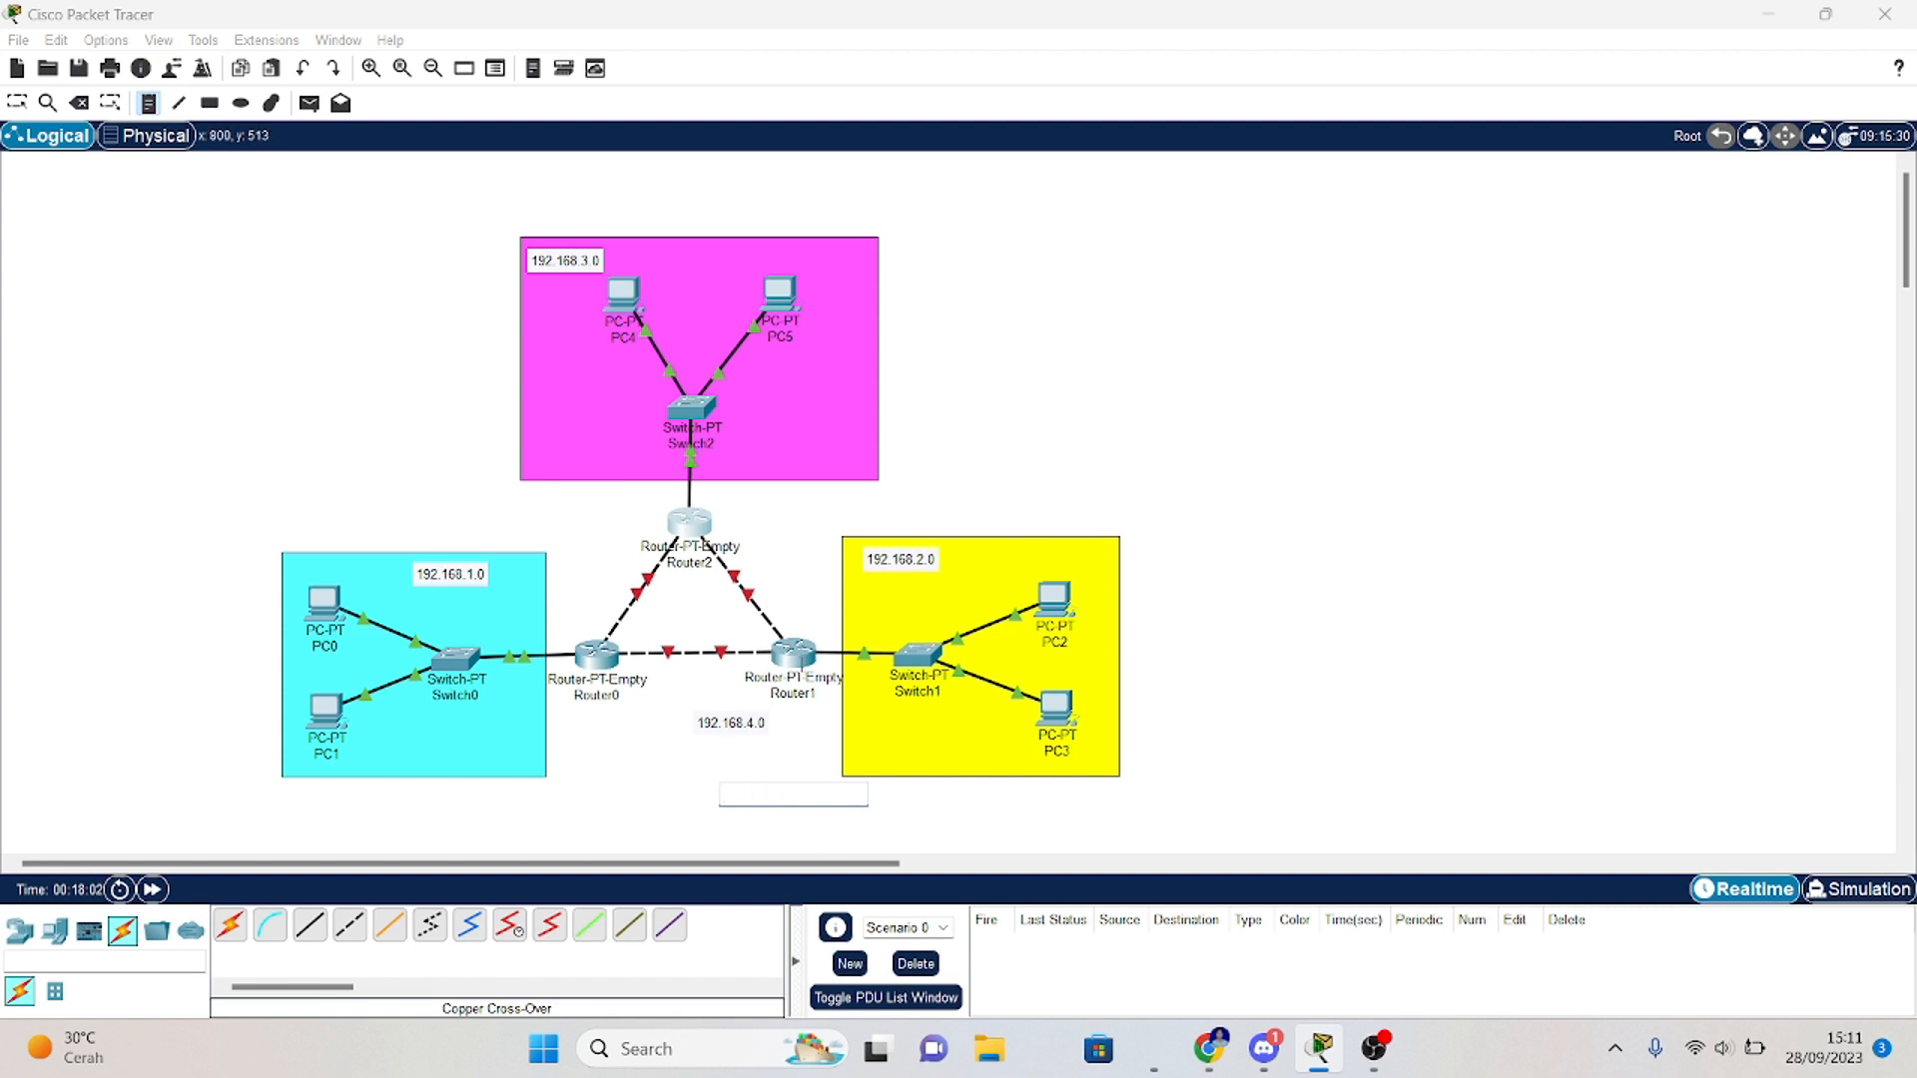
# Step: Place the note 192.168.5.0 beside the link between Router2 and Router1
pyautogui.click(758, 559)
pyautogui.write('192.16')
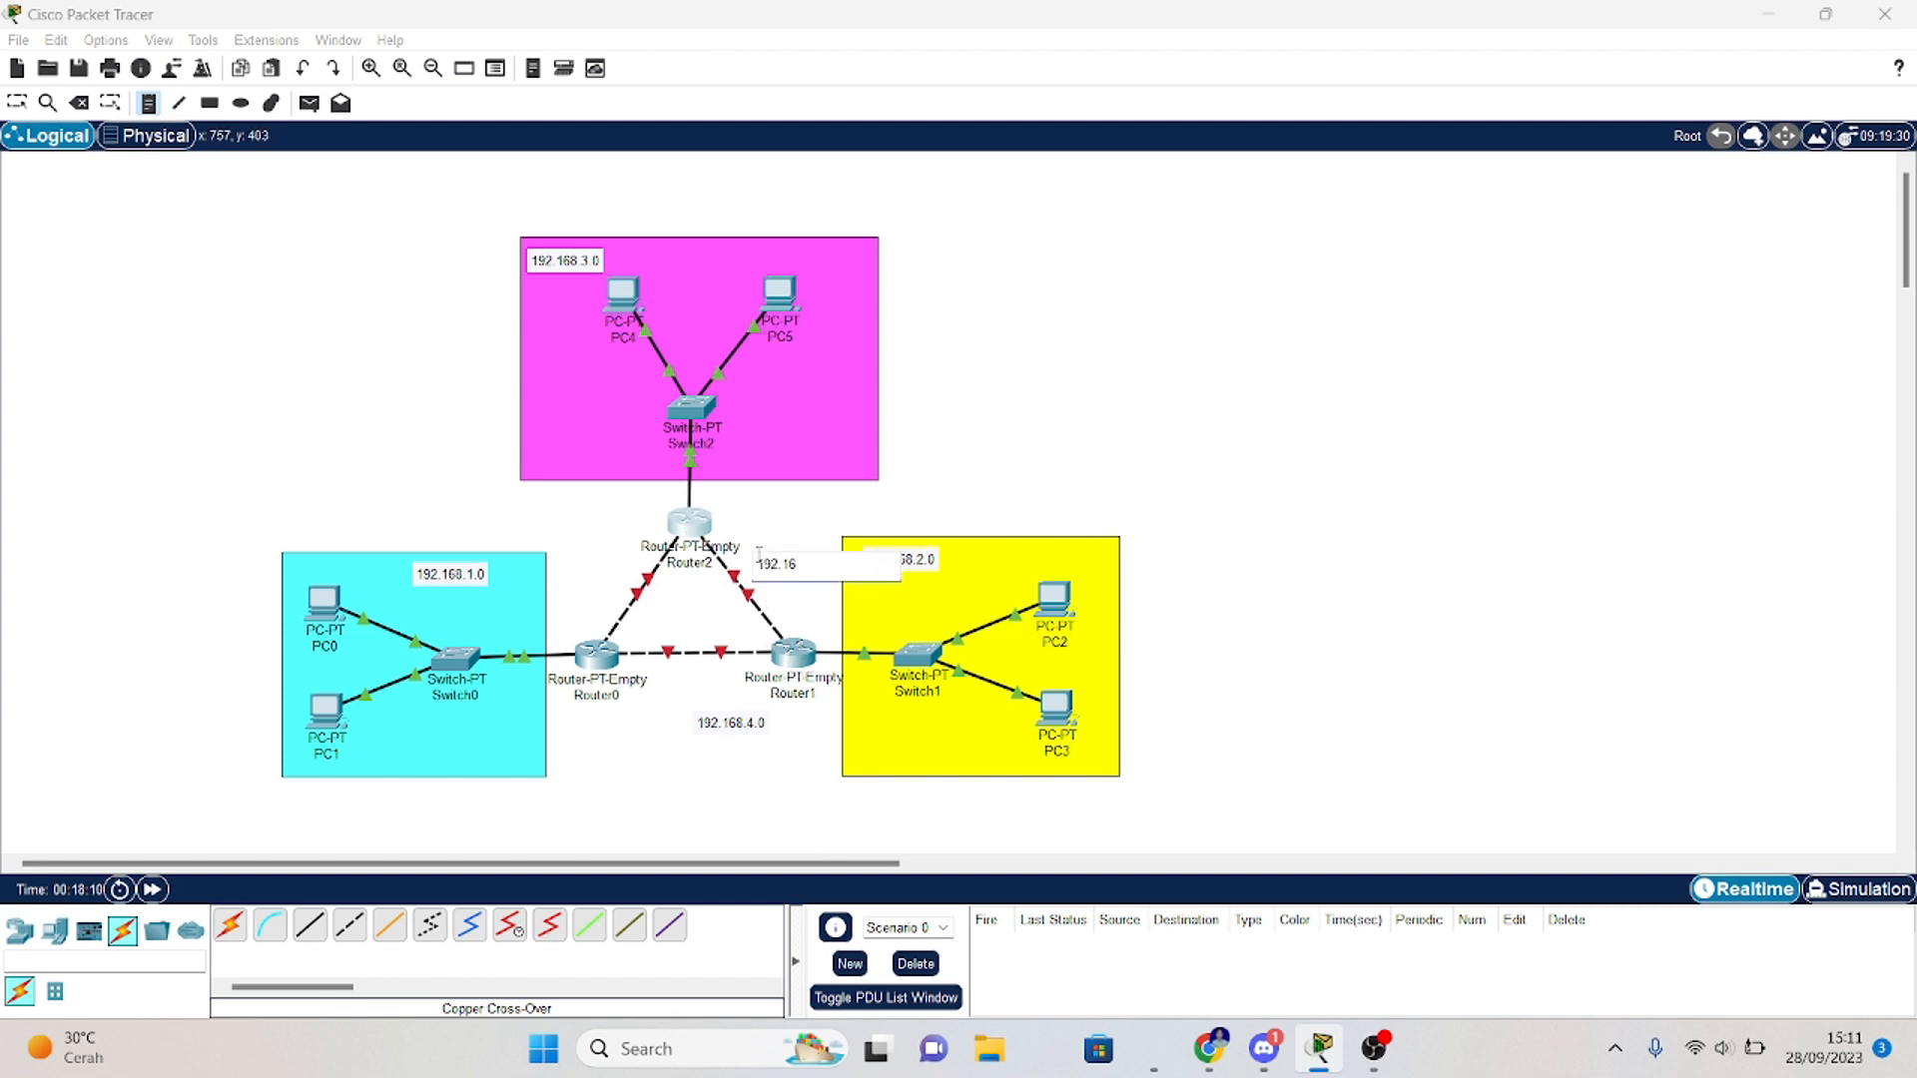
pyautogui.write('8.5.0')
pyautogui.click(1161, 457)
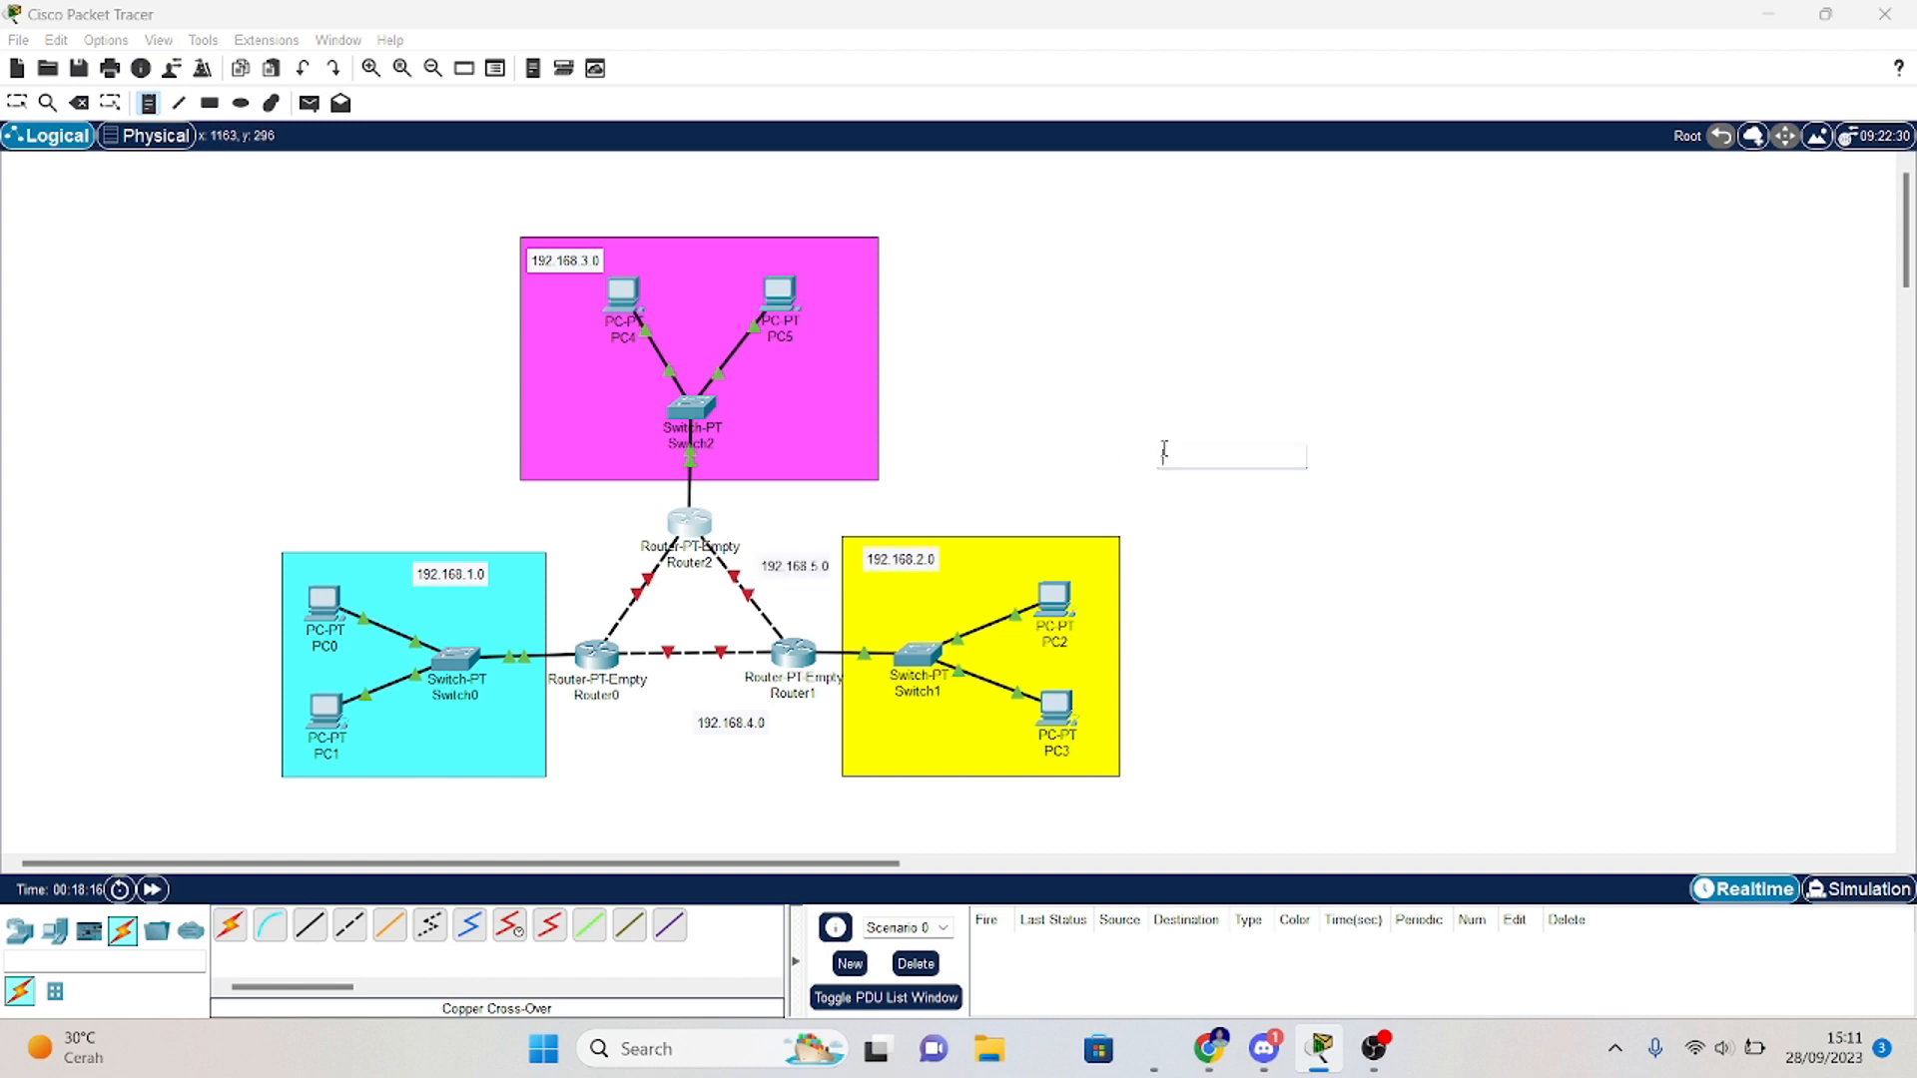
# Step: Place the note 192.168.6.0 at the link between Router0 and Router2 and finish adding notes
pyautogui.click(597, 569)
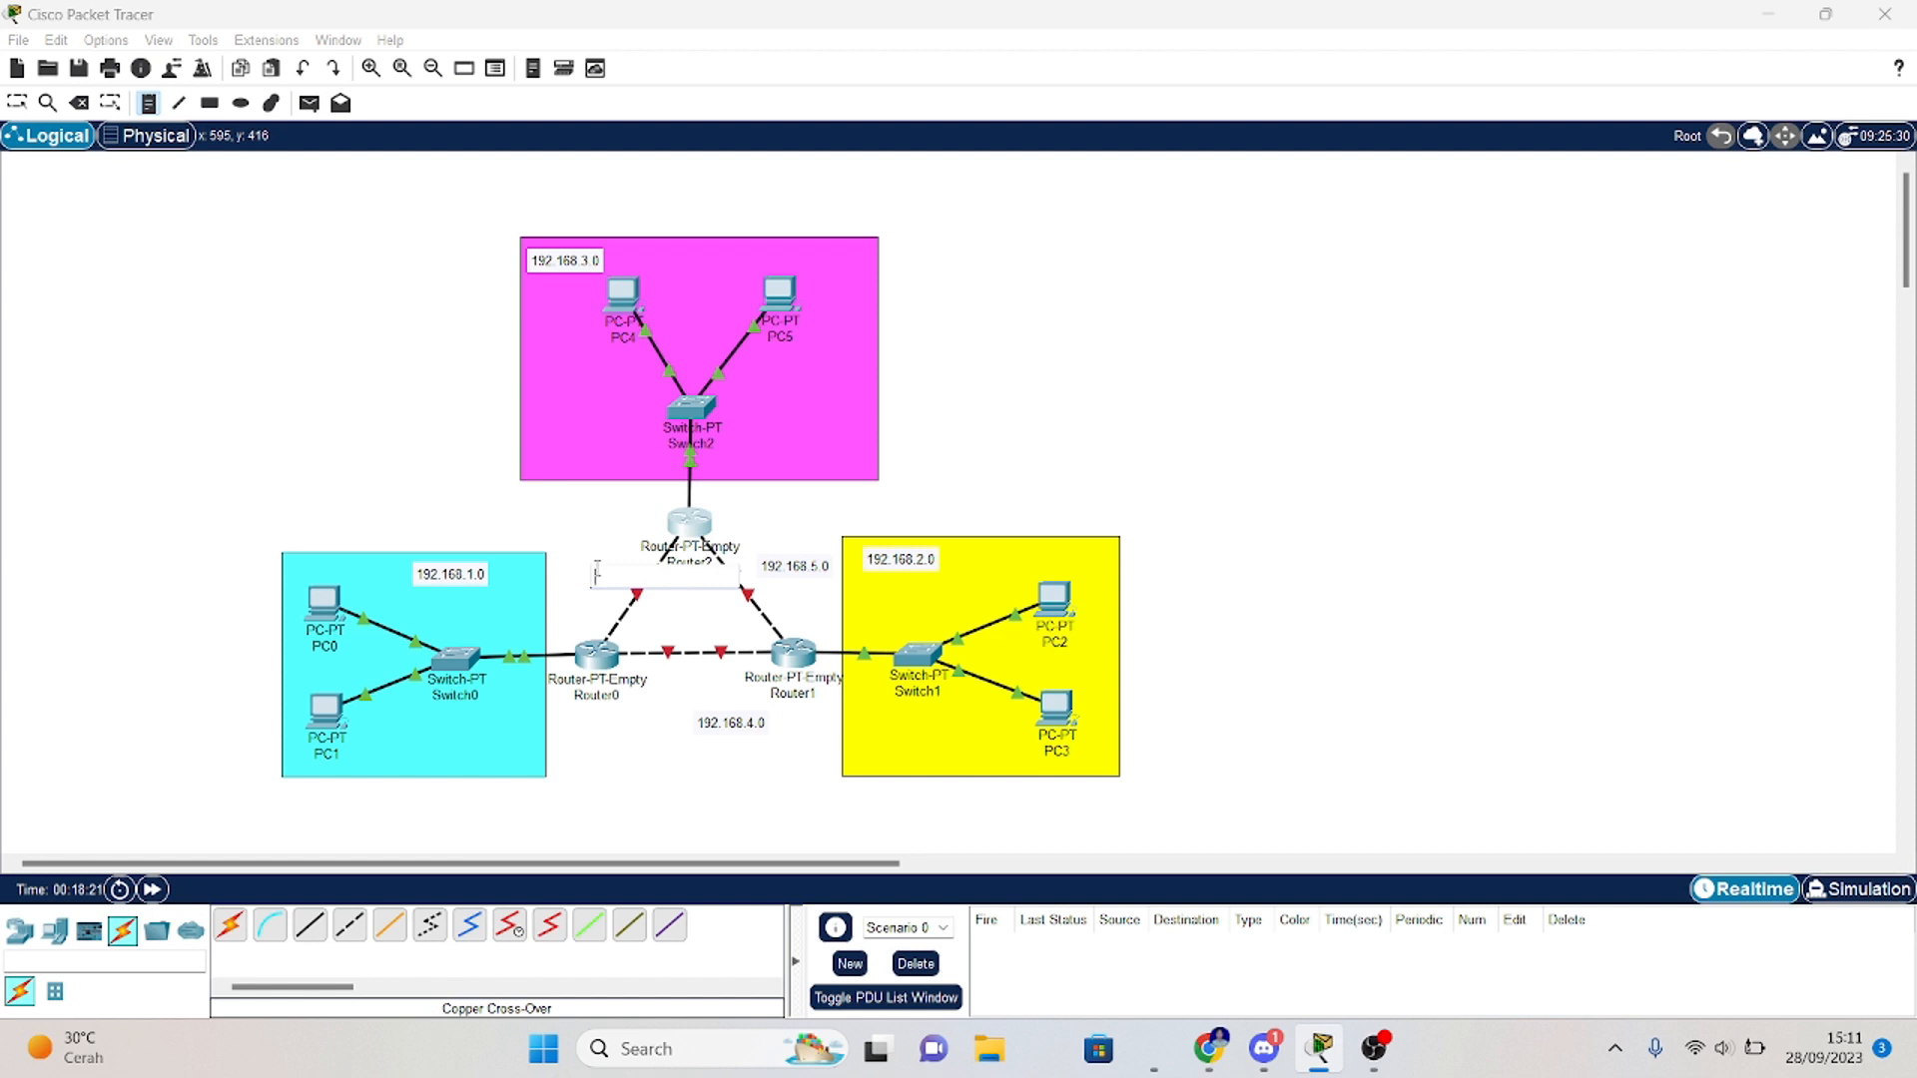
pyautogui.write('192.168.6.0')
pyautogui.click(632, 842)
pyautogui.click(16, 102)
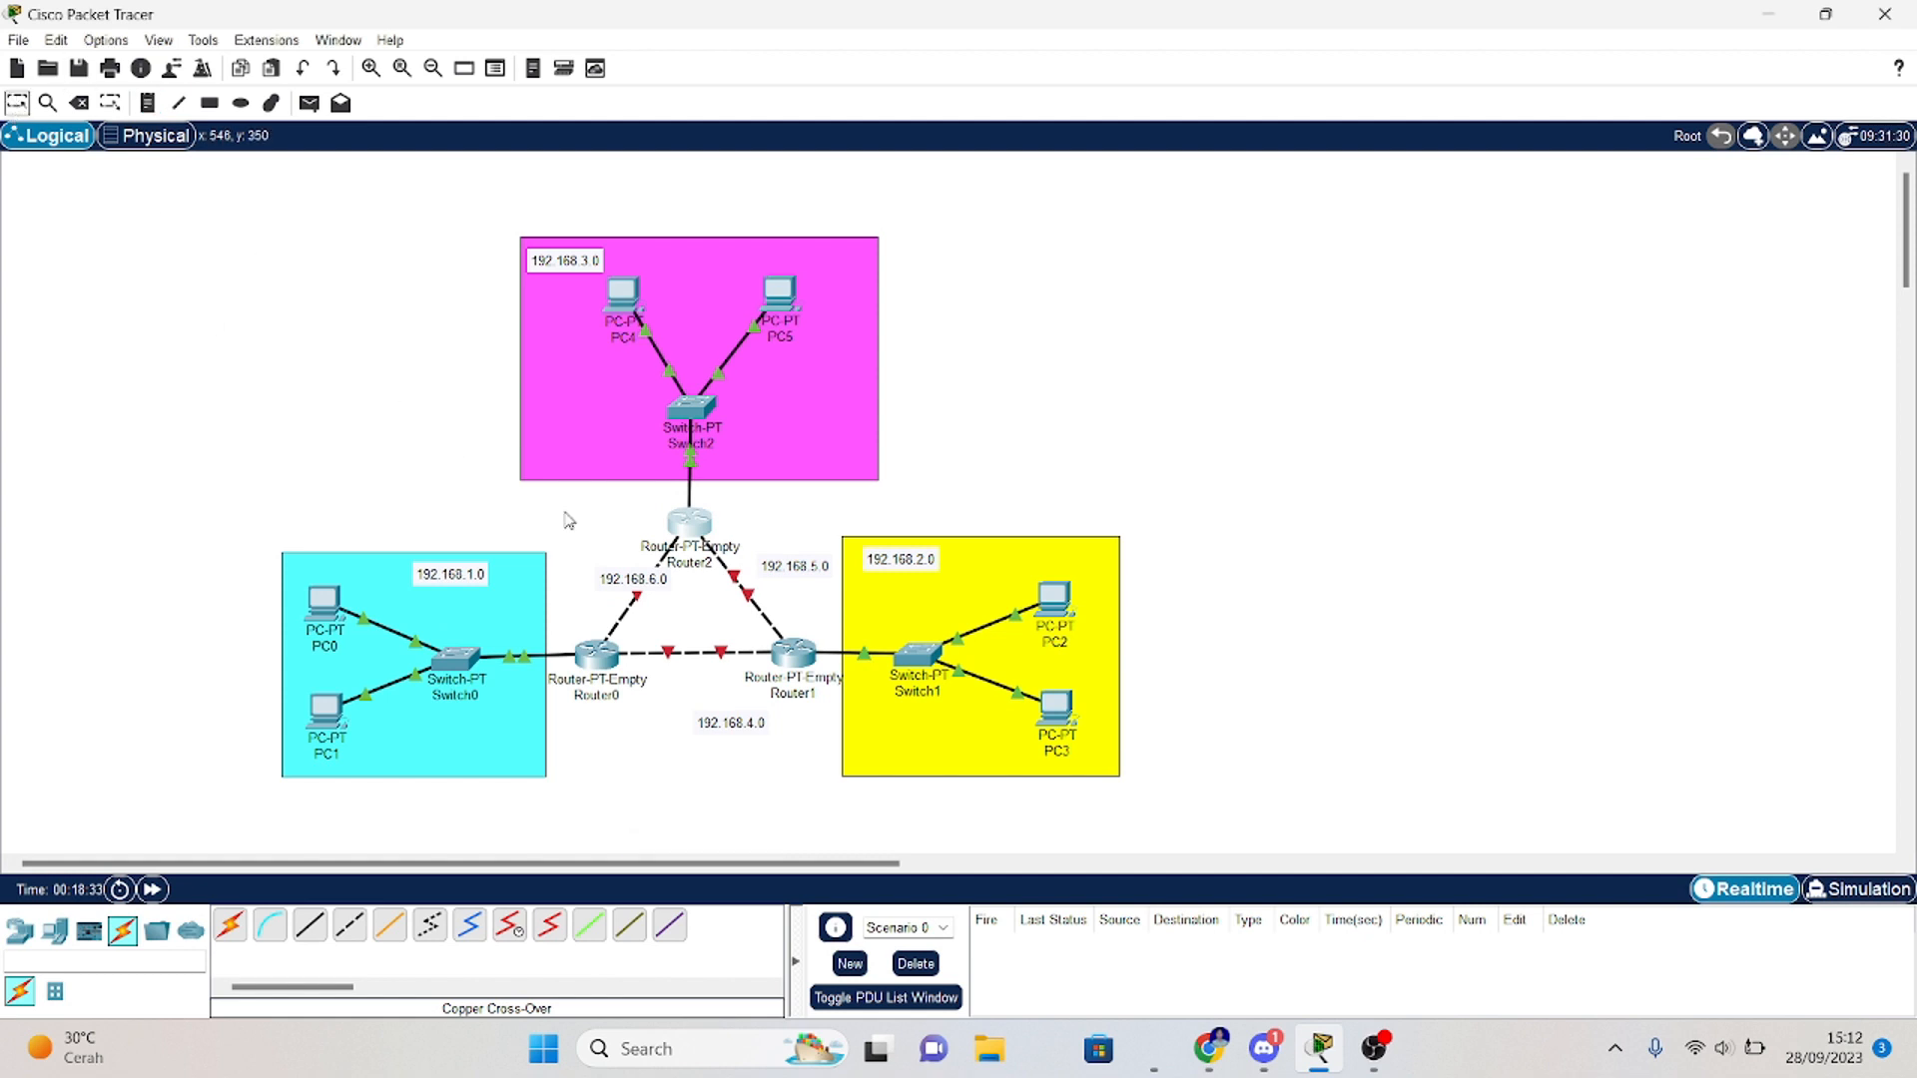
# Step: Move the 192.168.6.0 note clear of the Router0–Router2 link and the 192.168.4.0 note closer to the Router0–Router1 link
pyautogui.moveTo(616, 579)
pyautogui.mouseDown()
pyautogui.moveTo(584, 537)
pyautogui.moveTo(585, 590)
pyautogui.moveTo(584, 564)
pyautogui.mouseUp()
pyautogui.click(727, 732)
pyautogui.moveTo(726, 732); pyautogui.dragTo(702, 720)
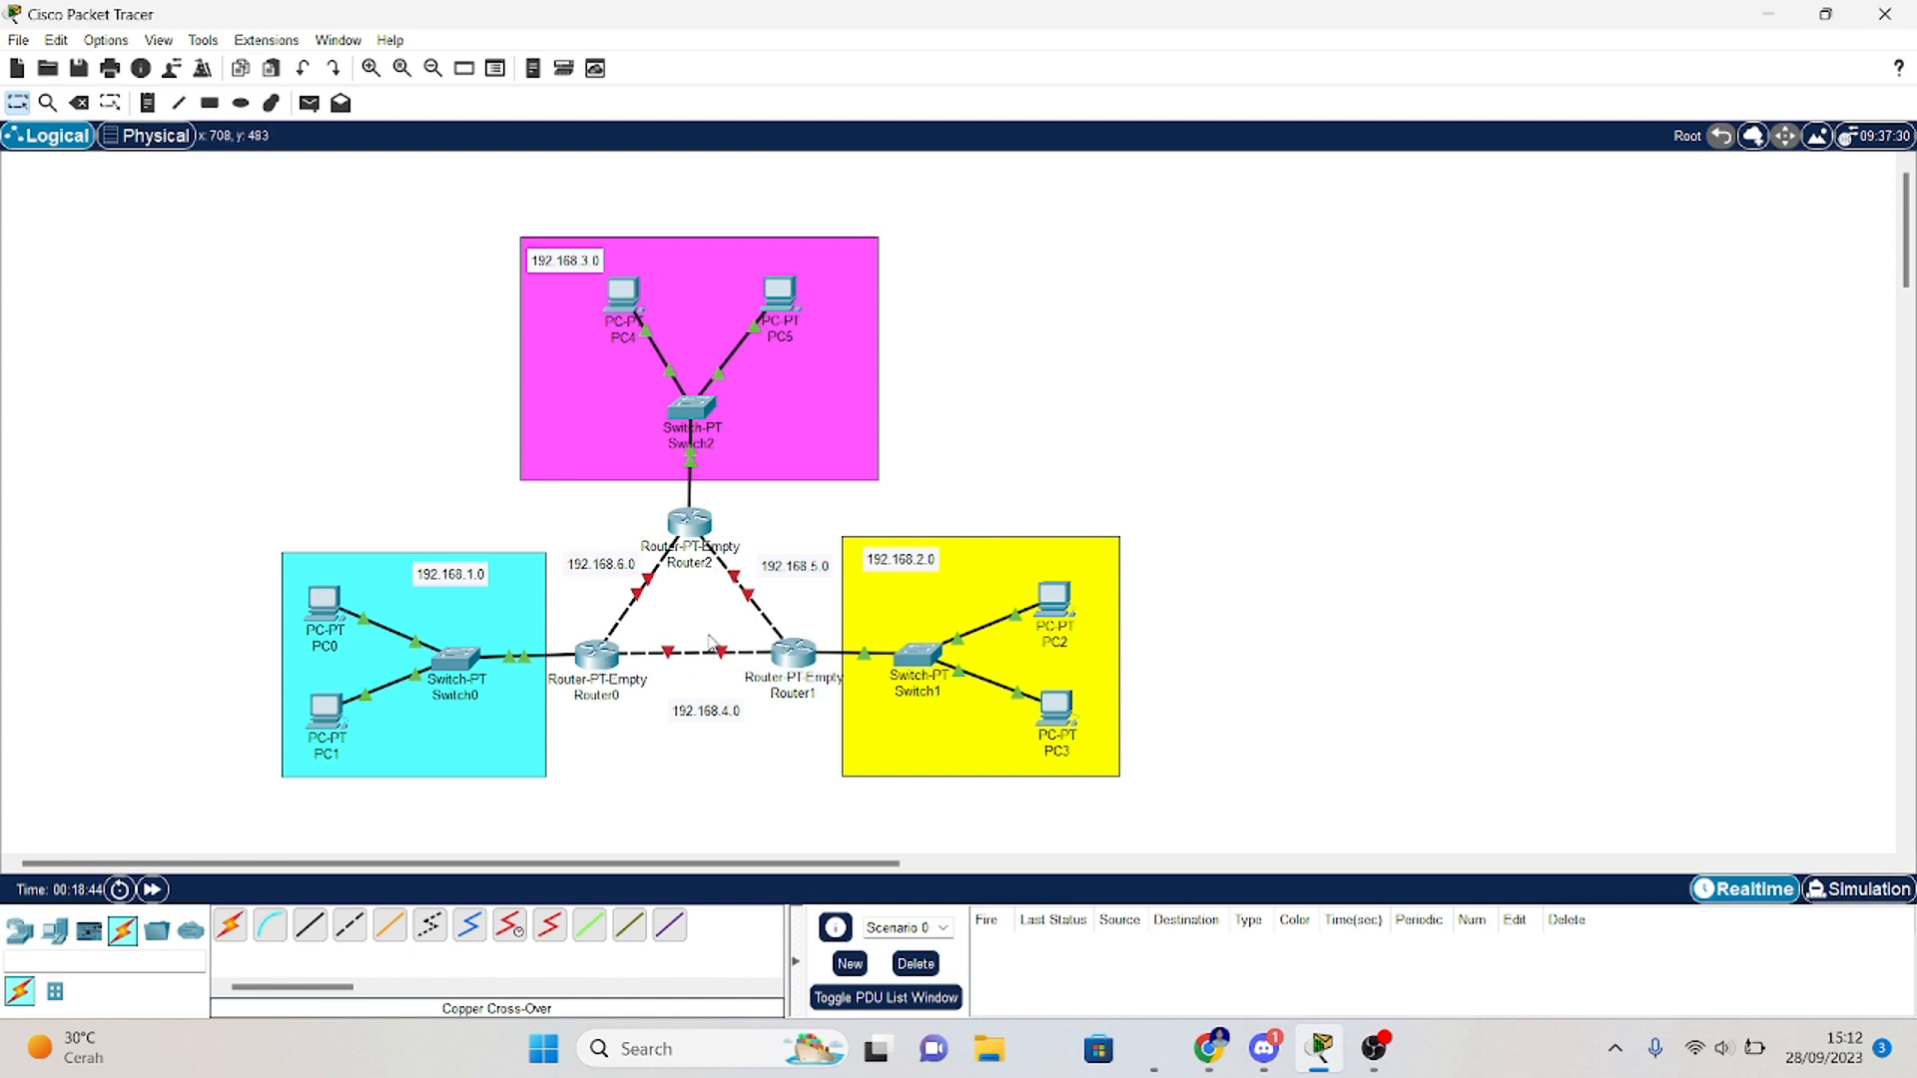
# Step: Enable FastEthernet1/0 on Router0 and assign it 192.168.4.1 with subnet mask 255.255.255.0
pyautogui.moveTo(616, 672)
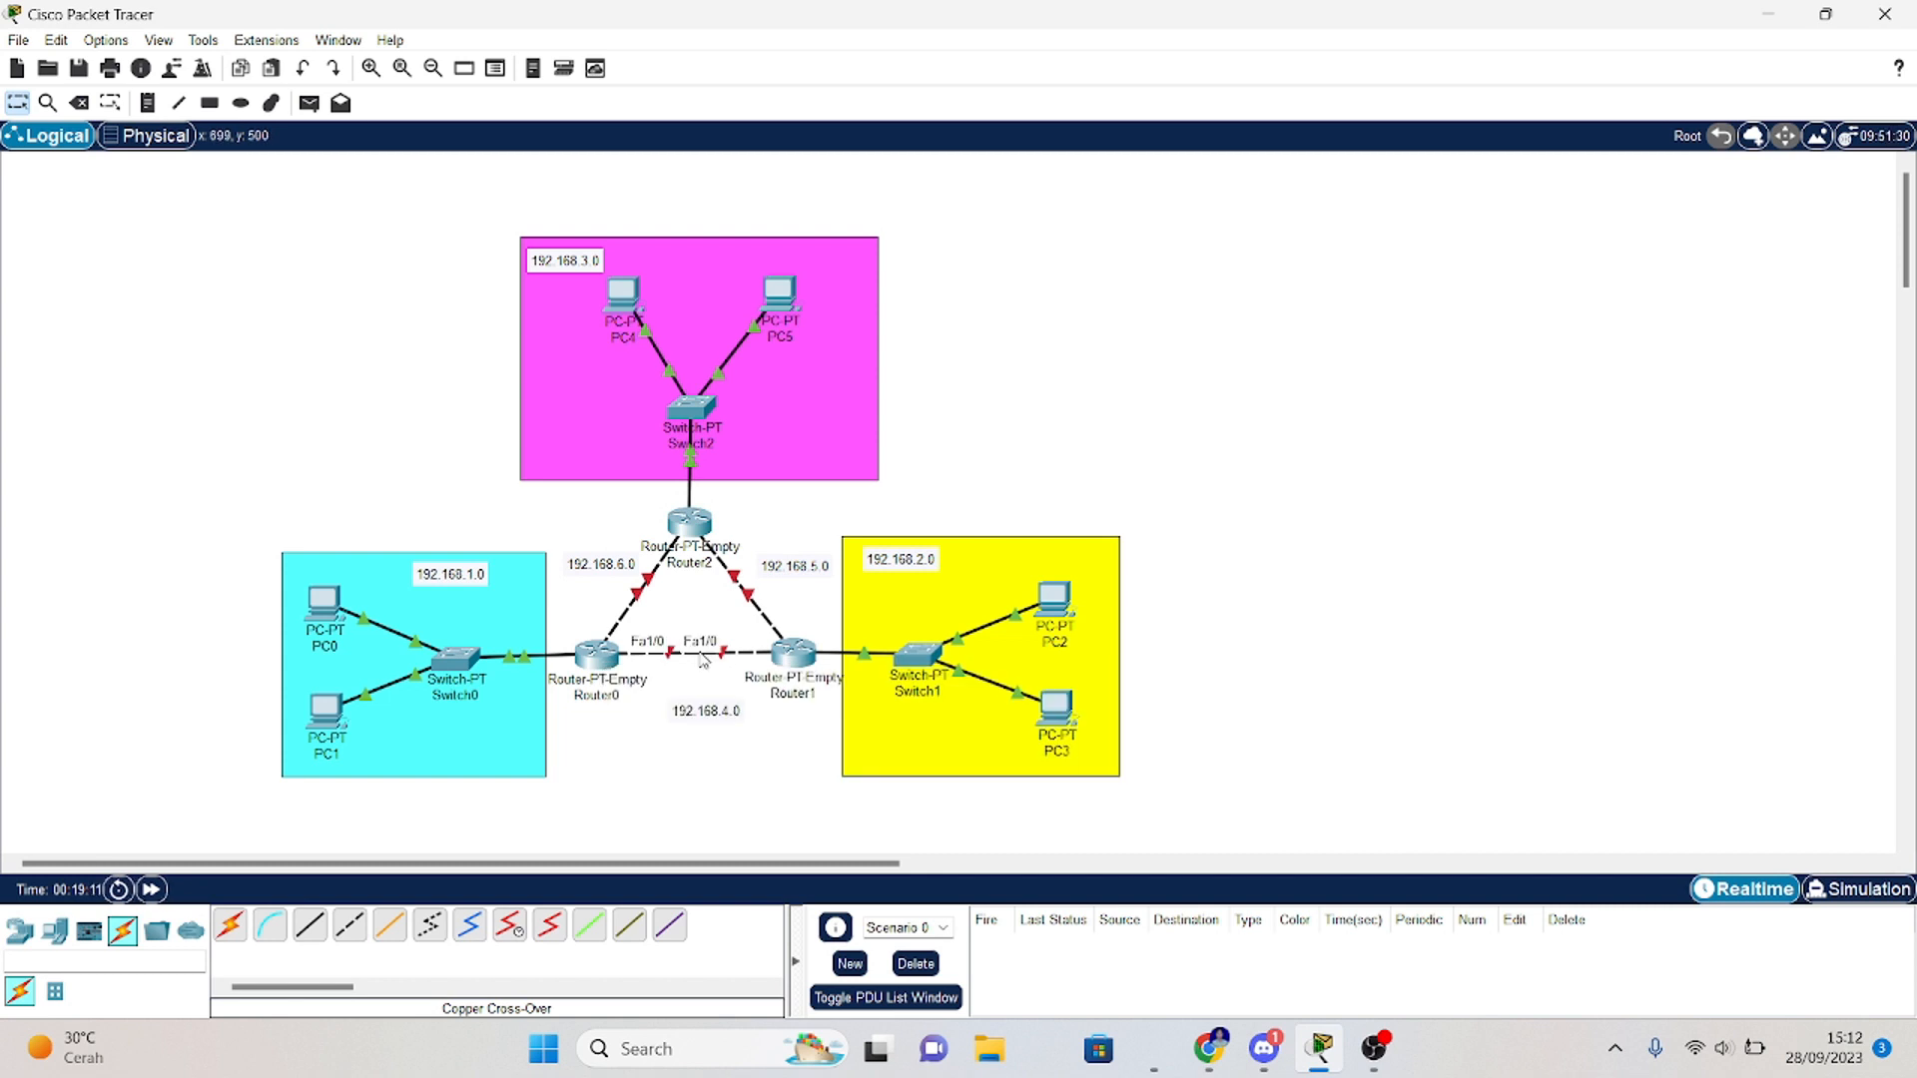
pyautogui.click(596, 654)
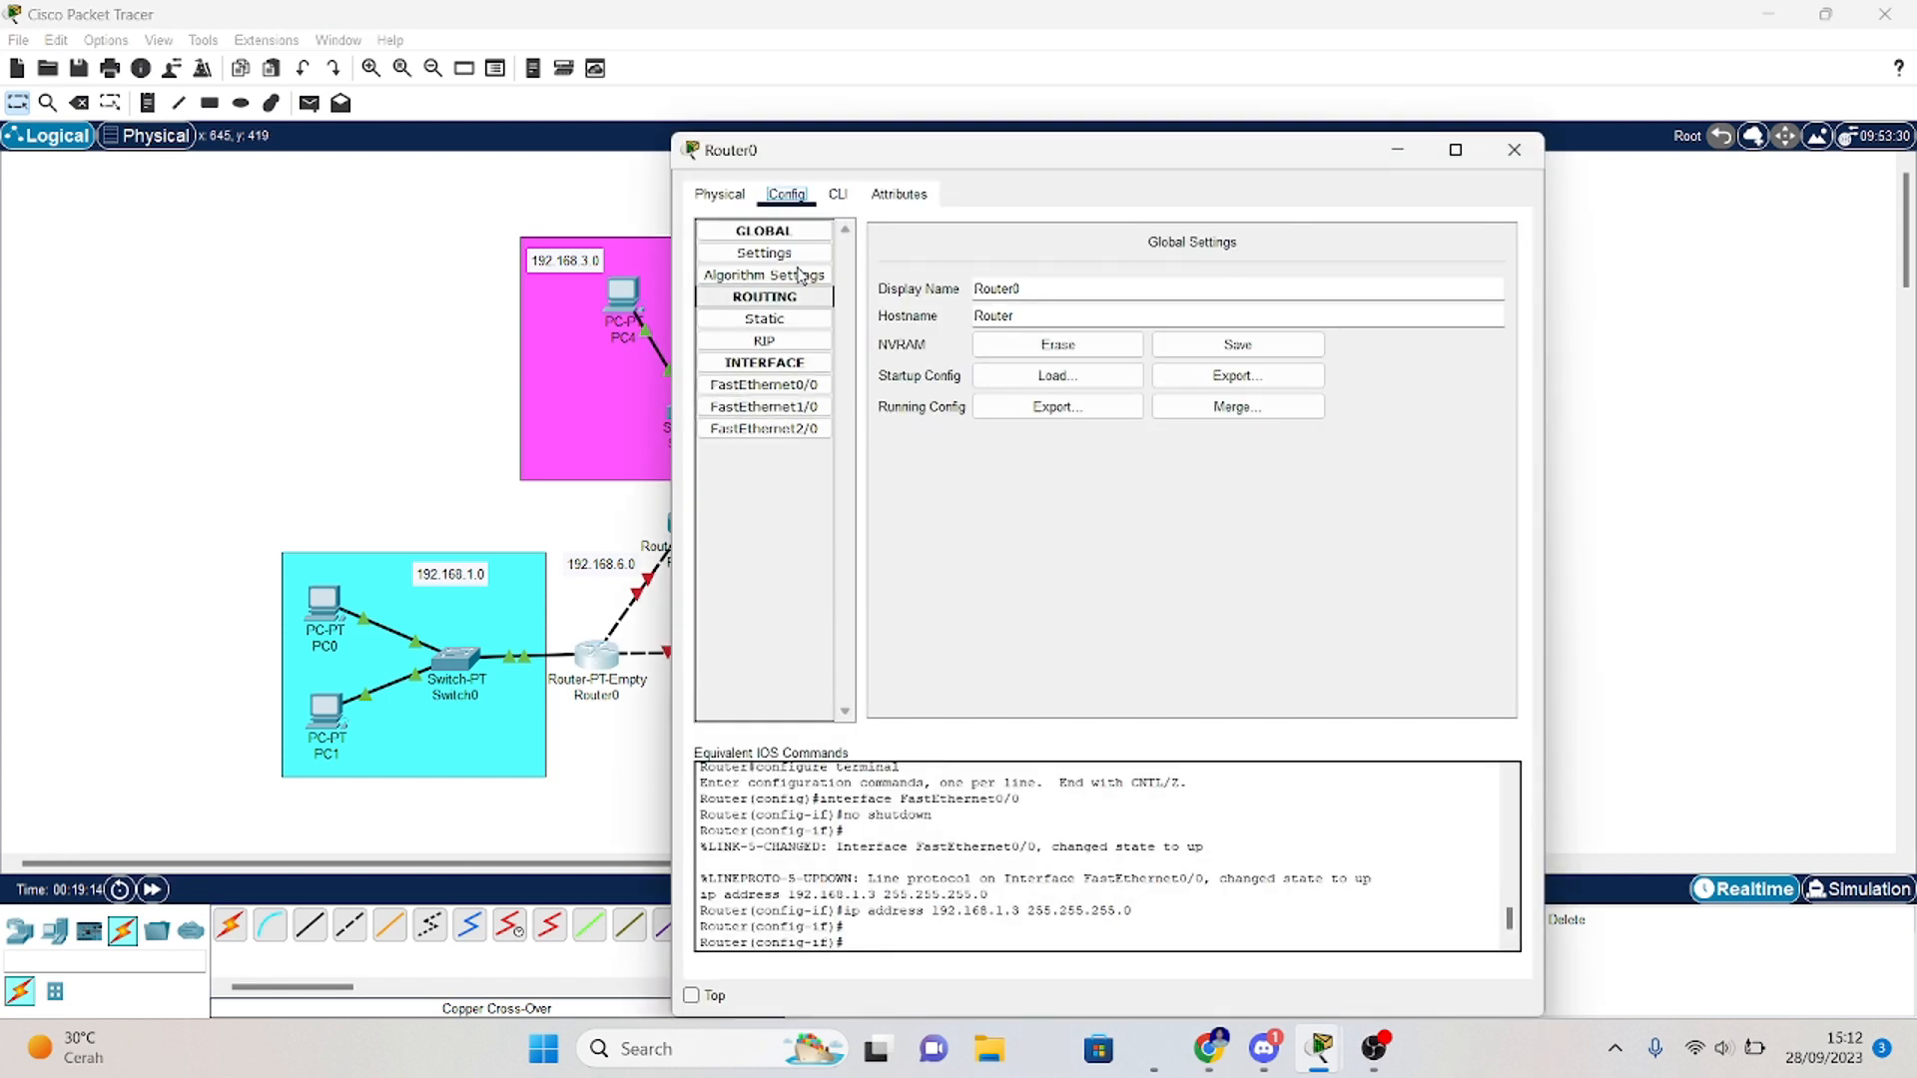
pyautogui.click(787, 406)
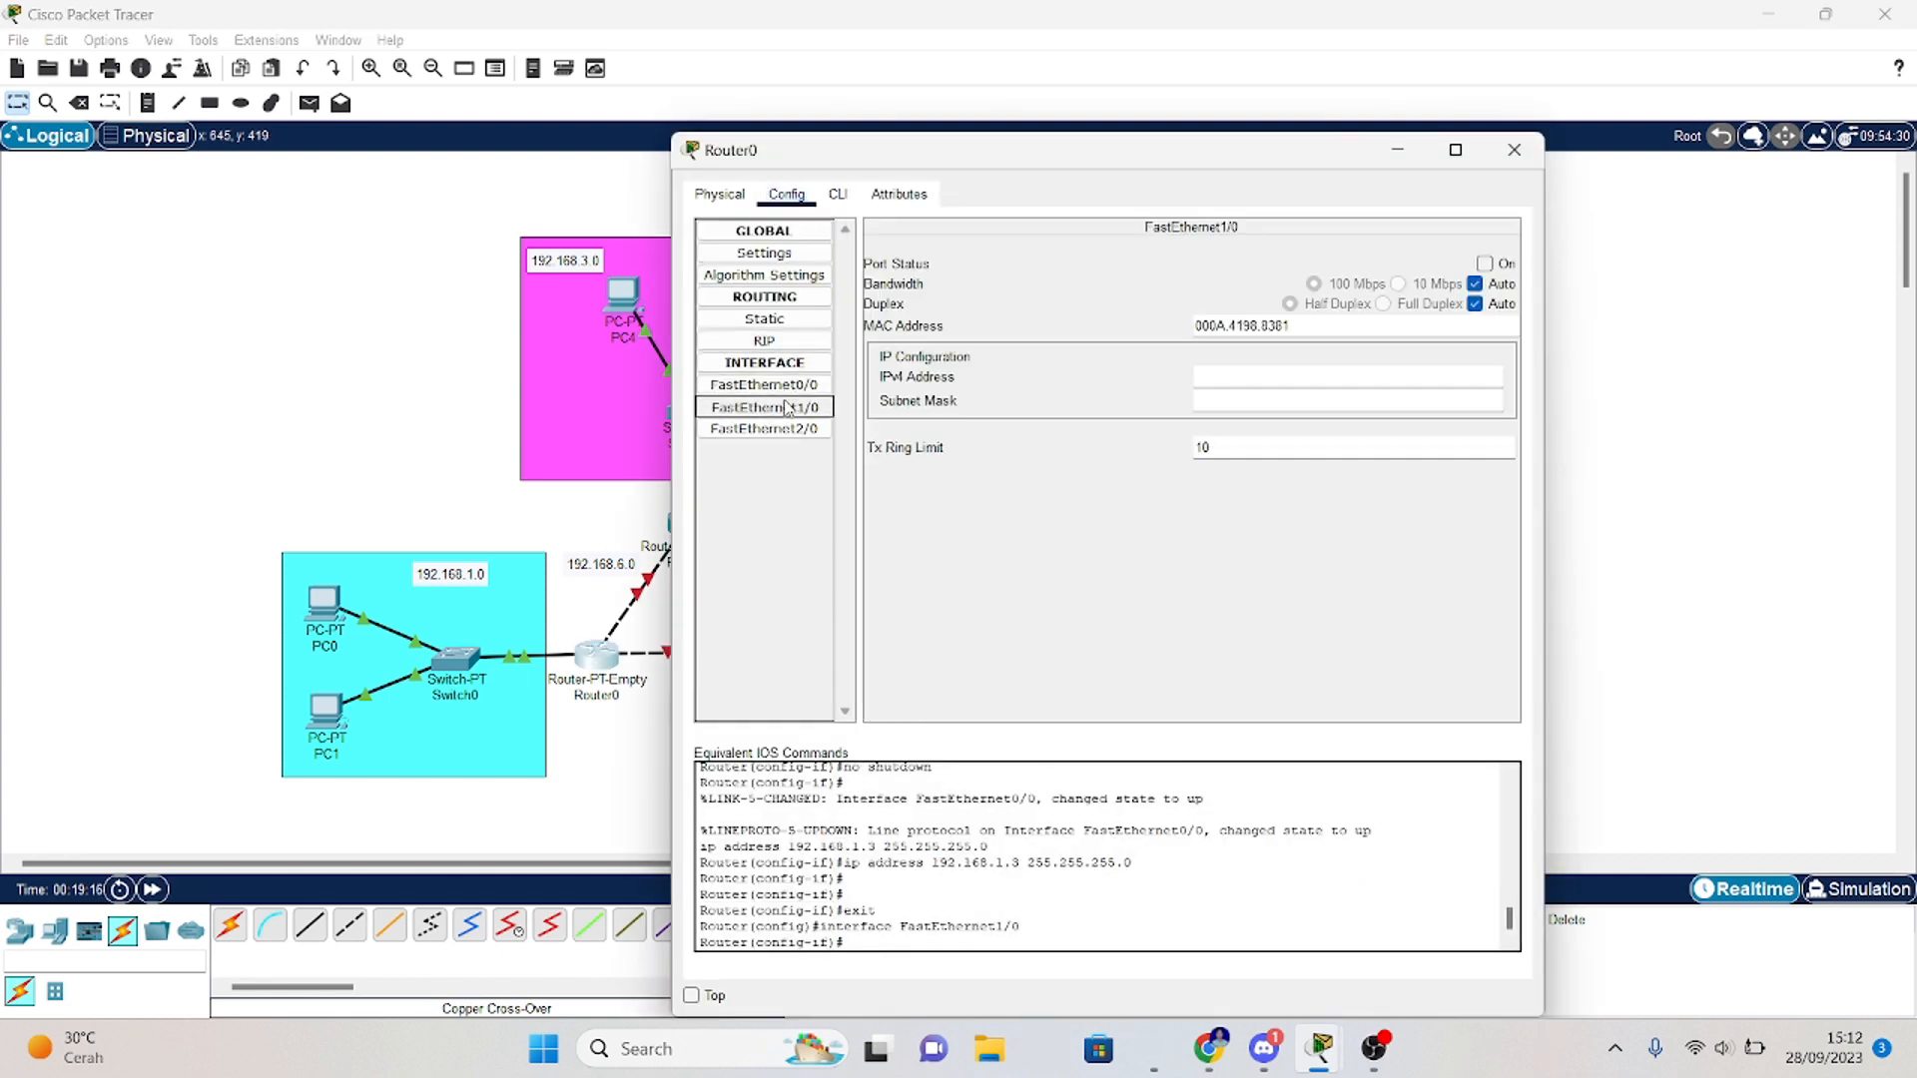
pyautogui.click(1485, 264)
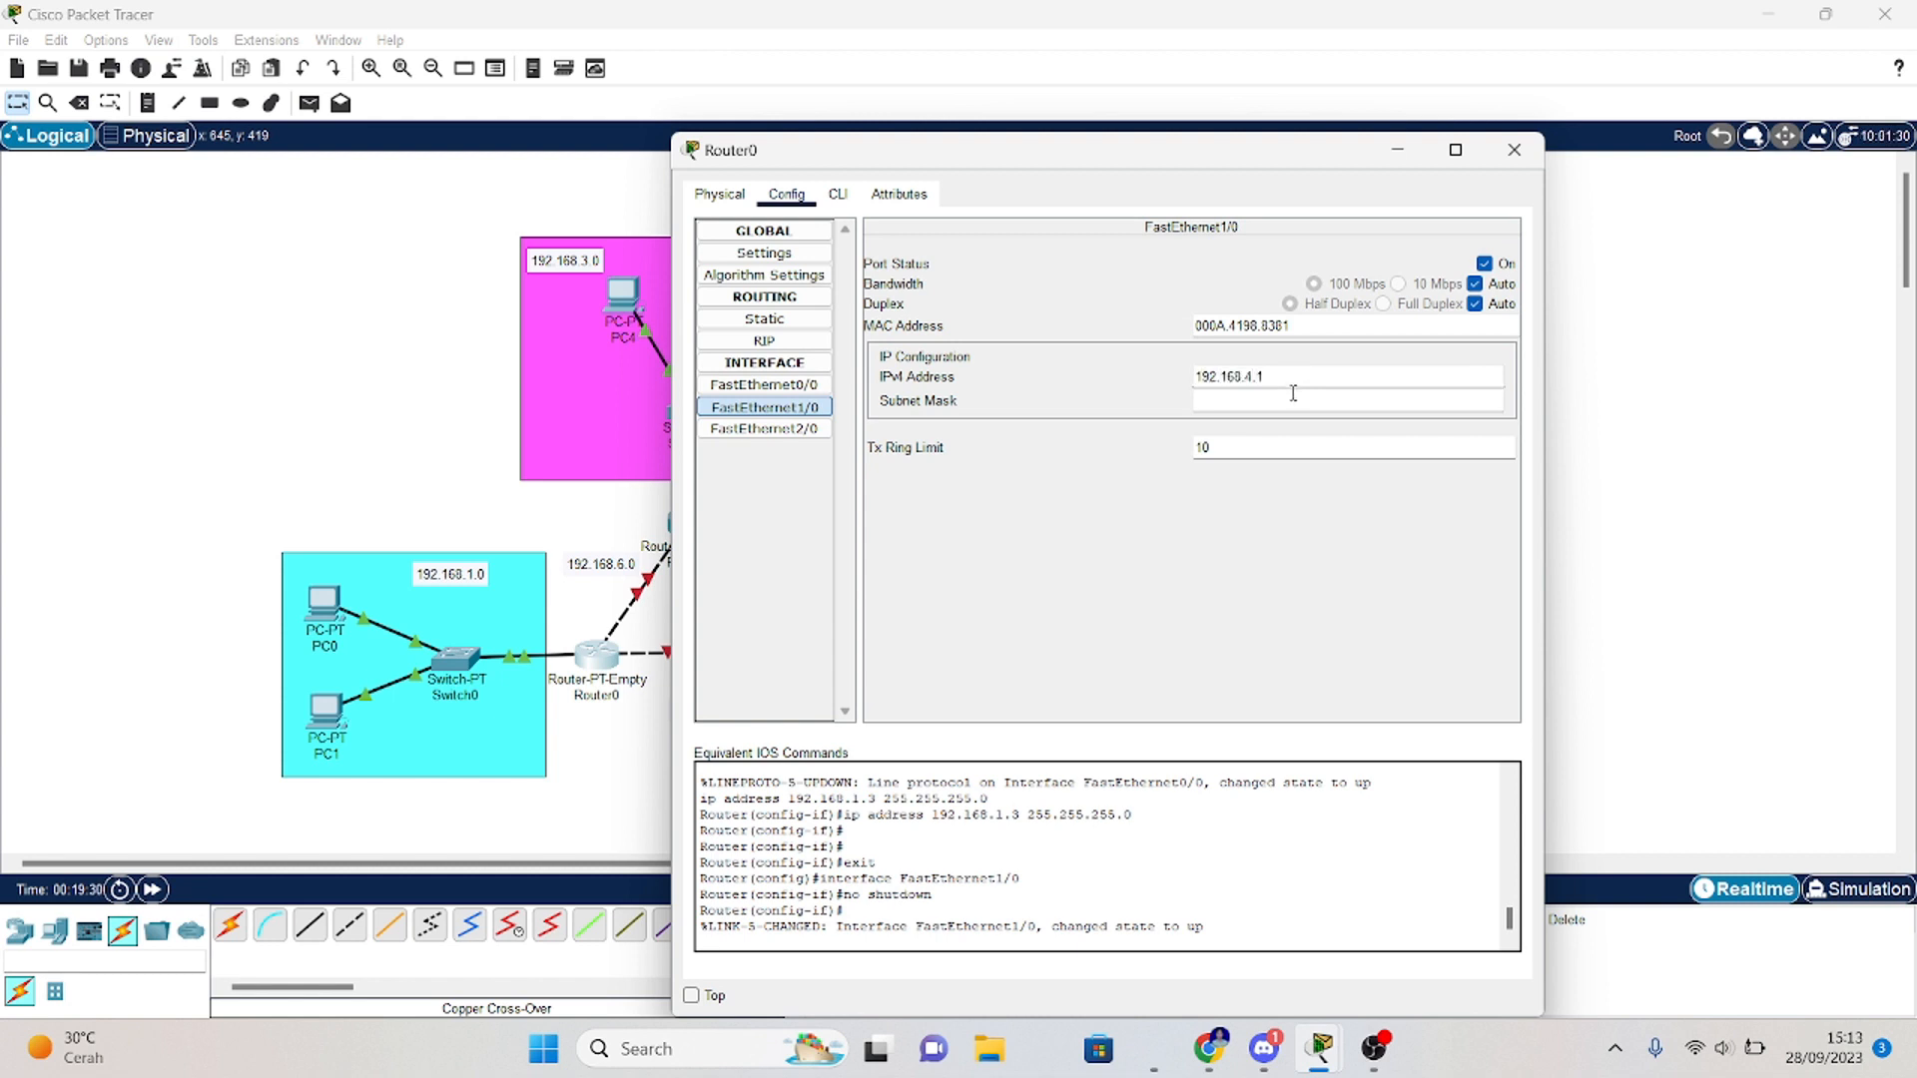
pyautogui.click(1293, 393)
pyautogui.click(1513, 150)
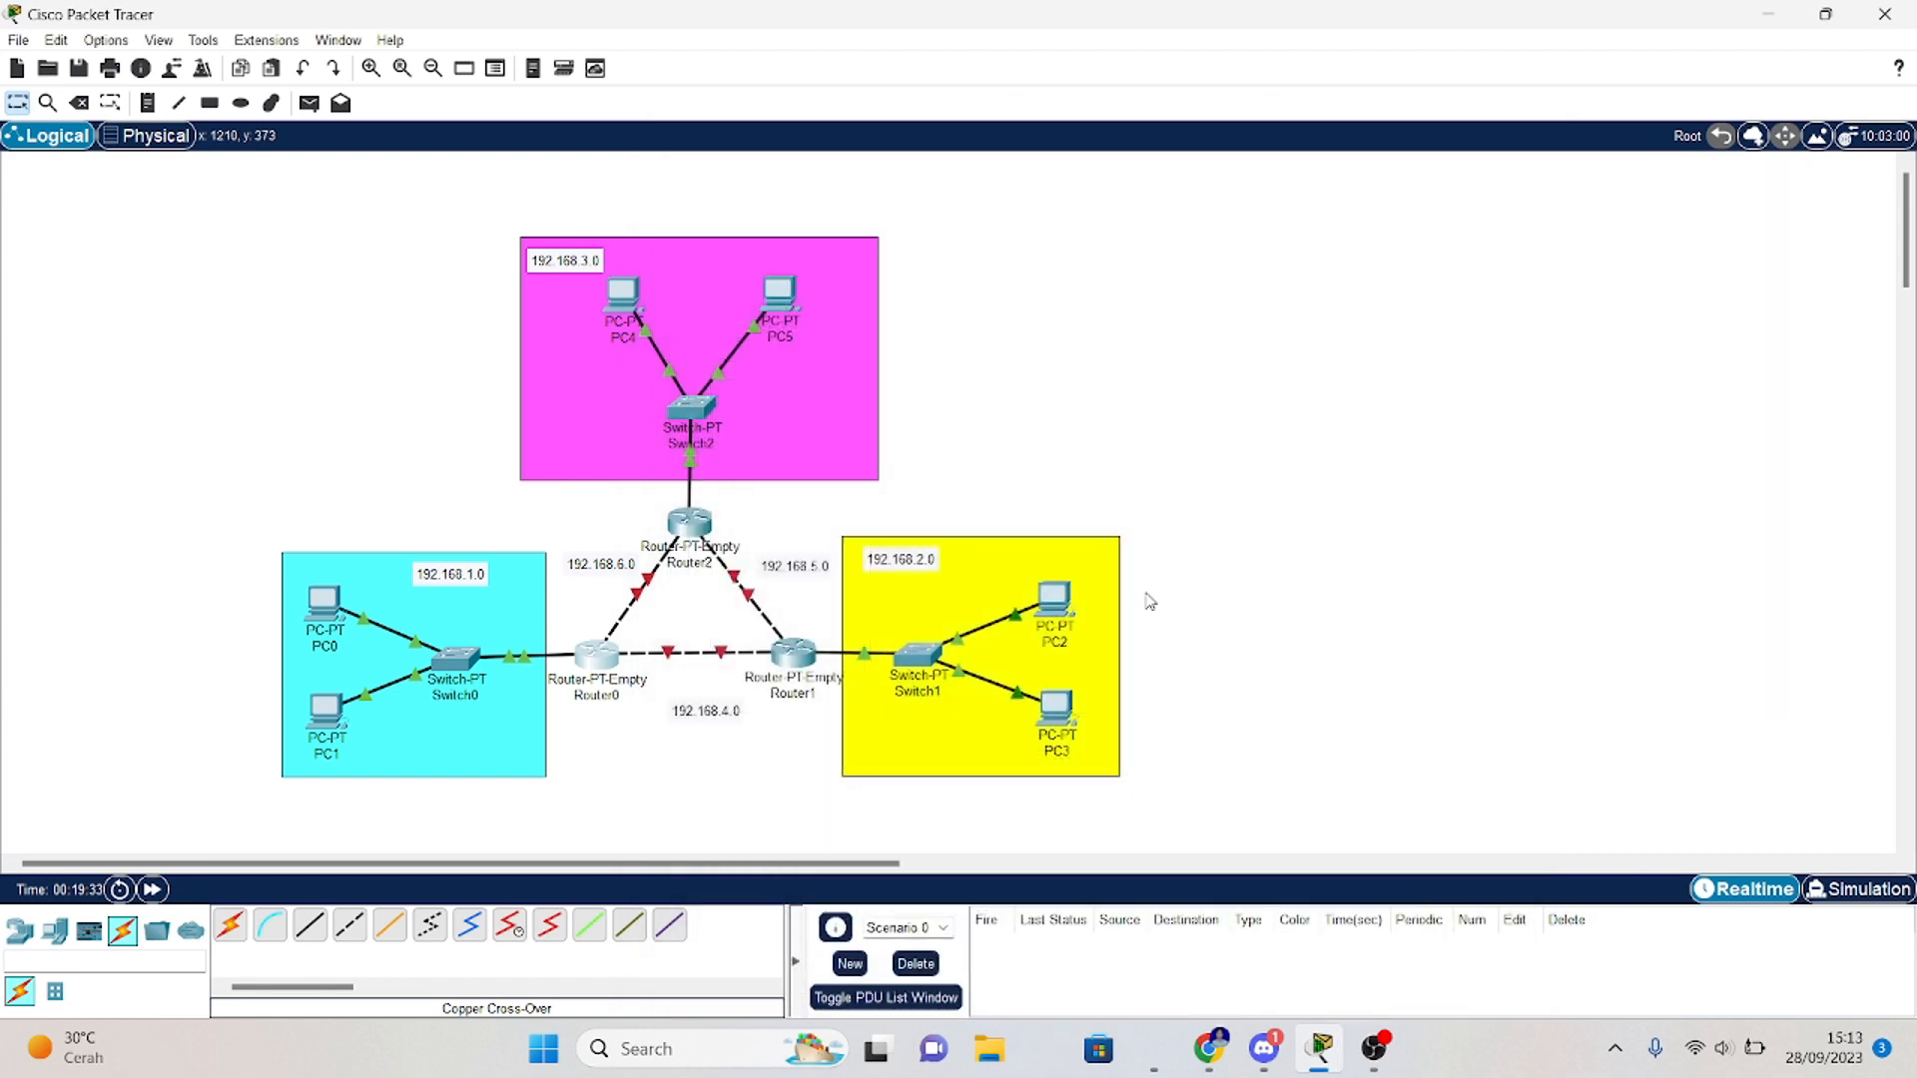
# Step: Enable FastEthernet1/0 on Router1 and assign it 192.168.4.2 with subnet mask 255.255.255.0
pyautogui.click(780, 657)
pyautogui.click(794, 388)
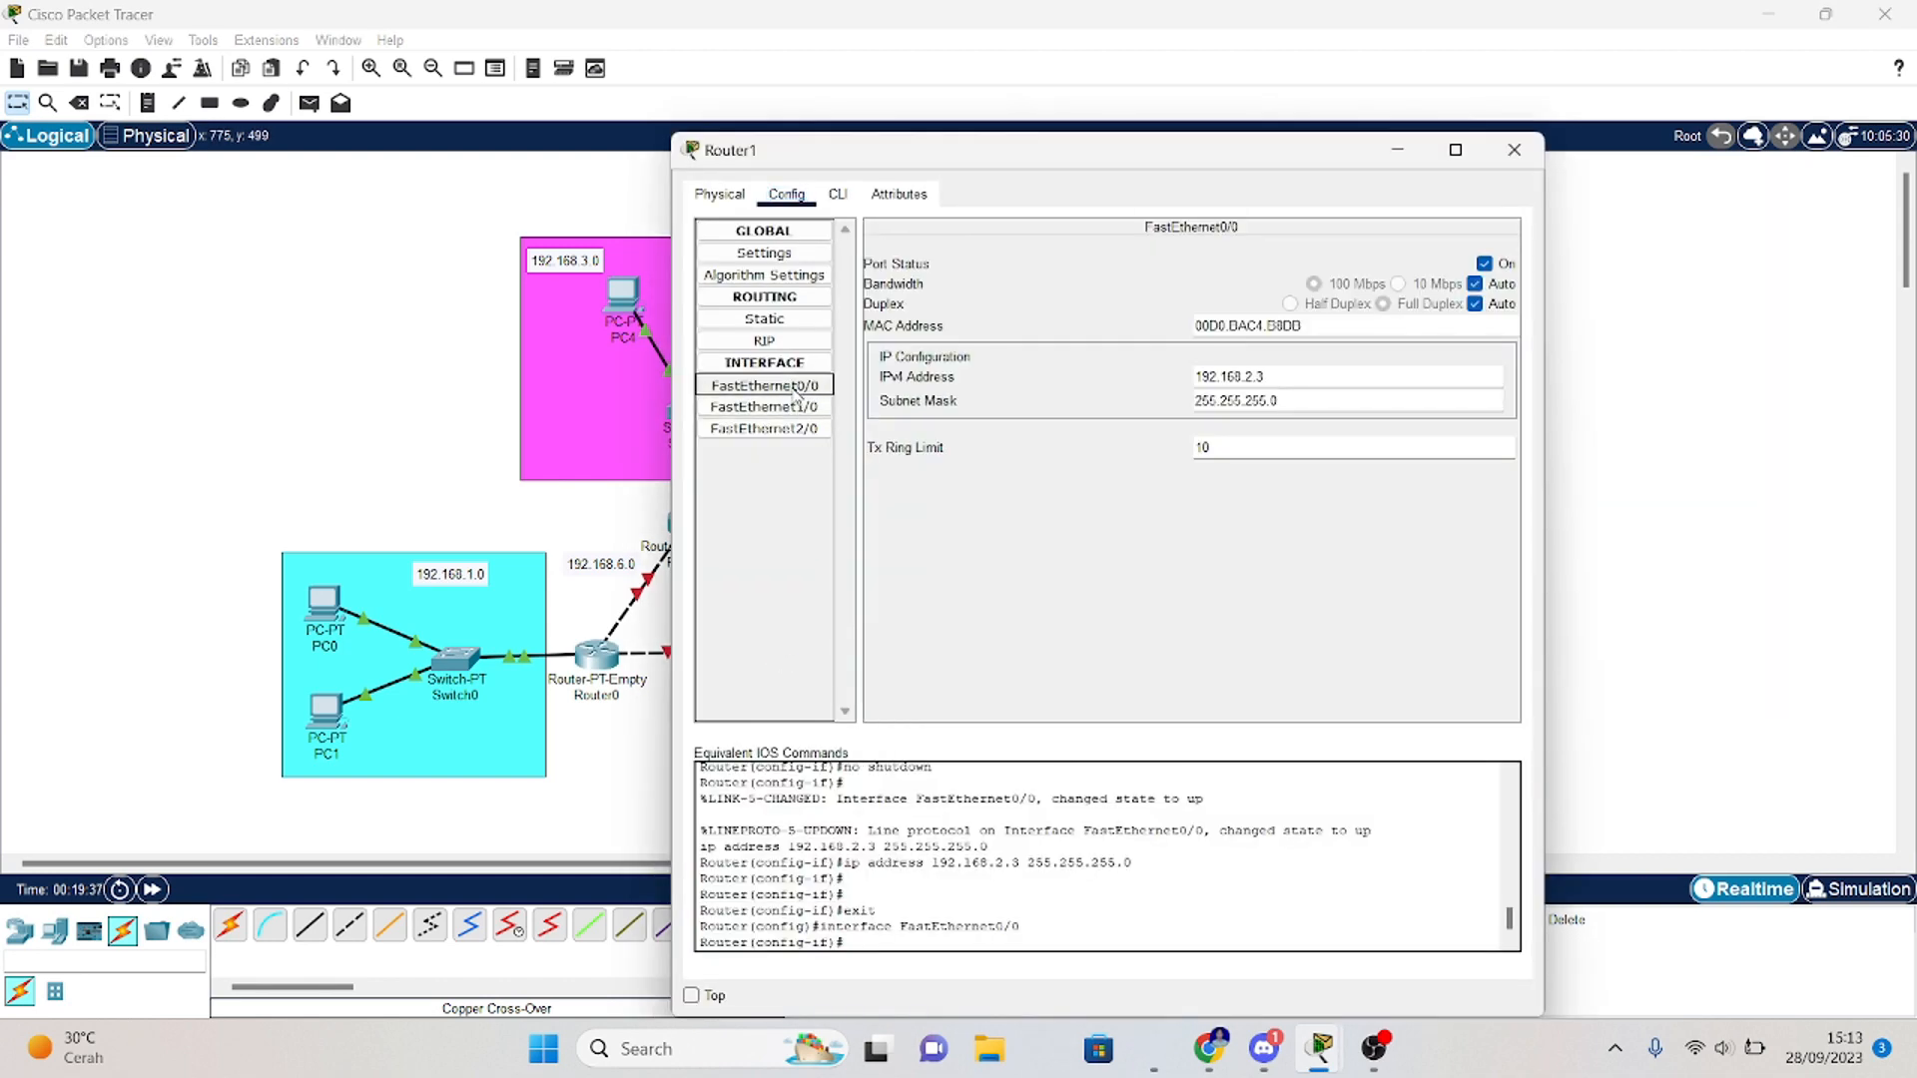
pyautogui.click(764, 406)
pyautogui.click(1485, 263)
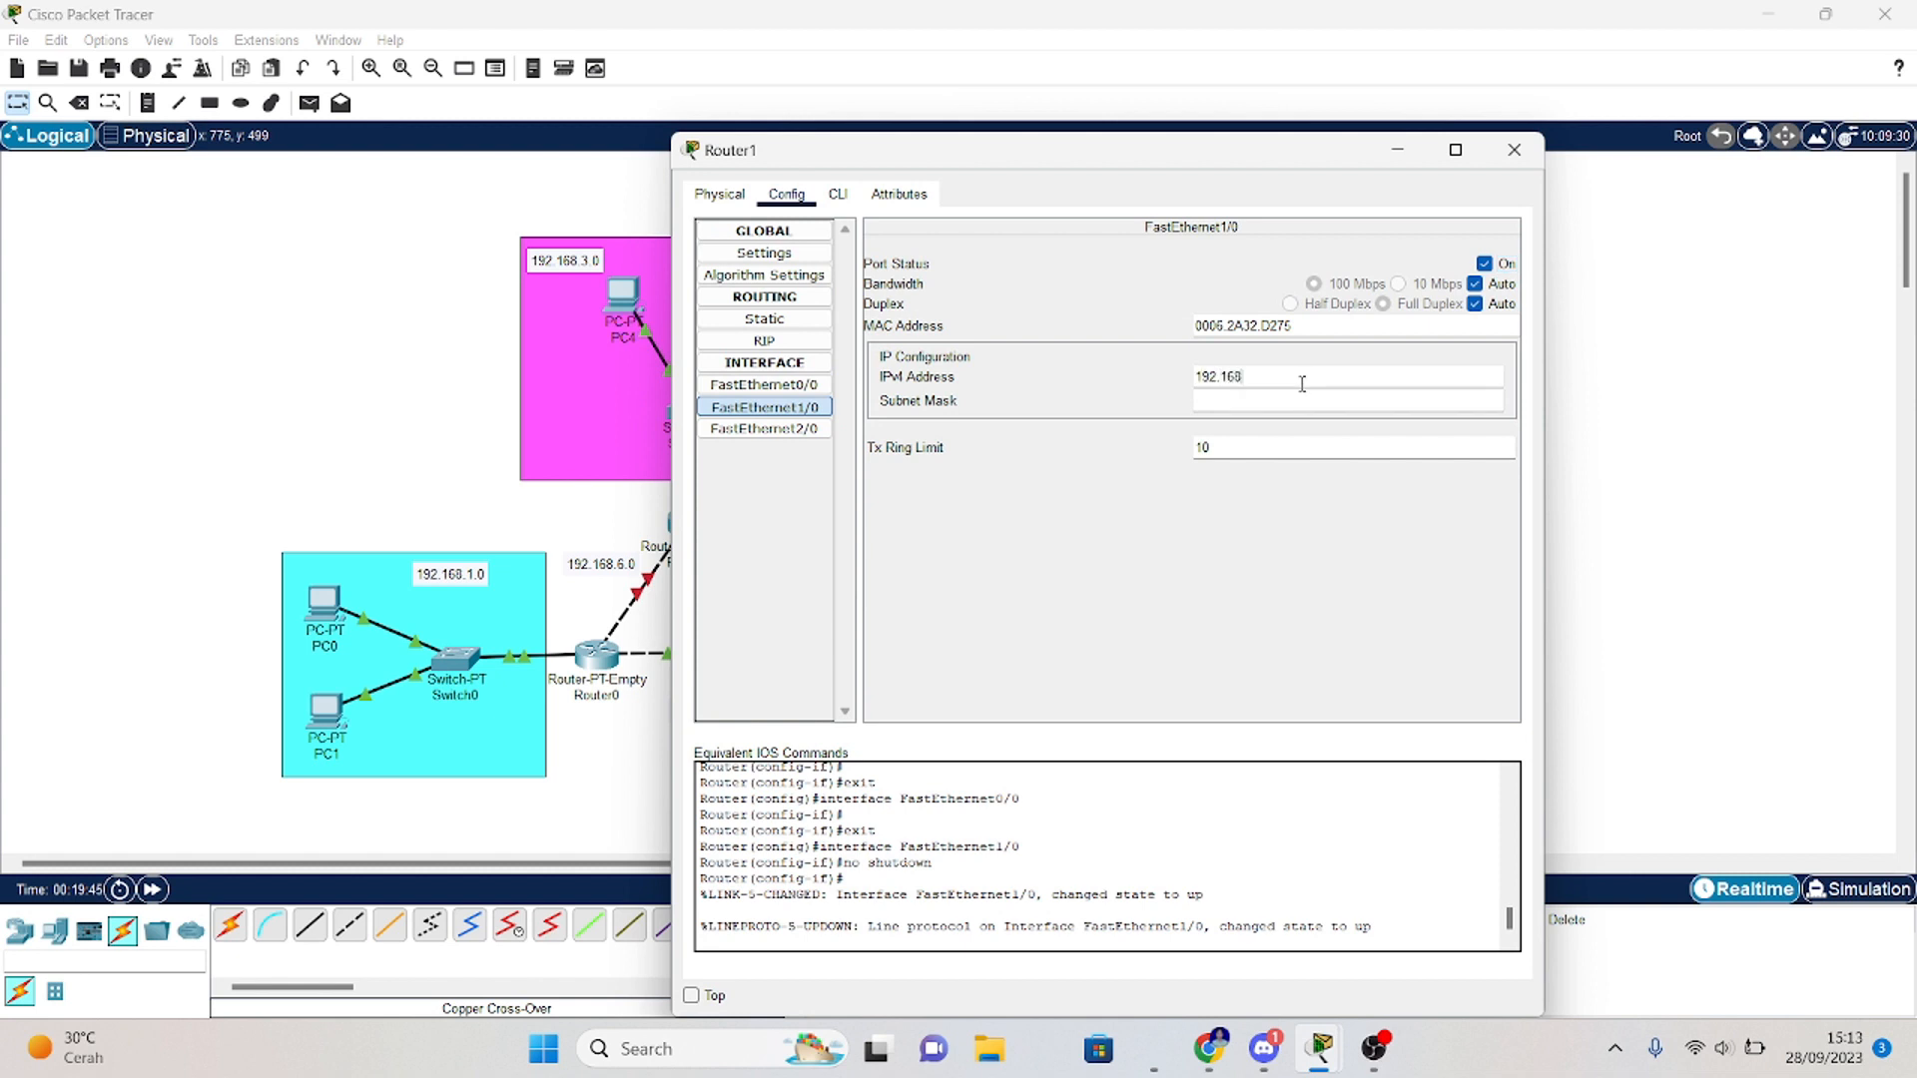
pyautogui.click(1302, 385)
pyautogui.write('192.168.4.2')
pyautogui.click(1302, 403)
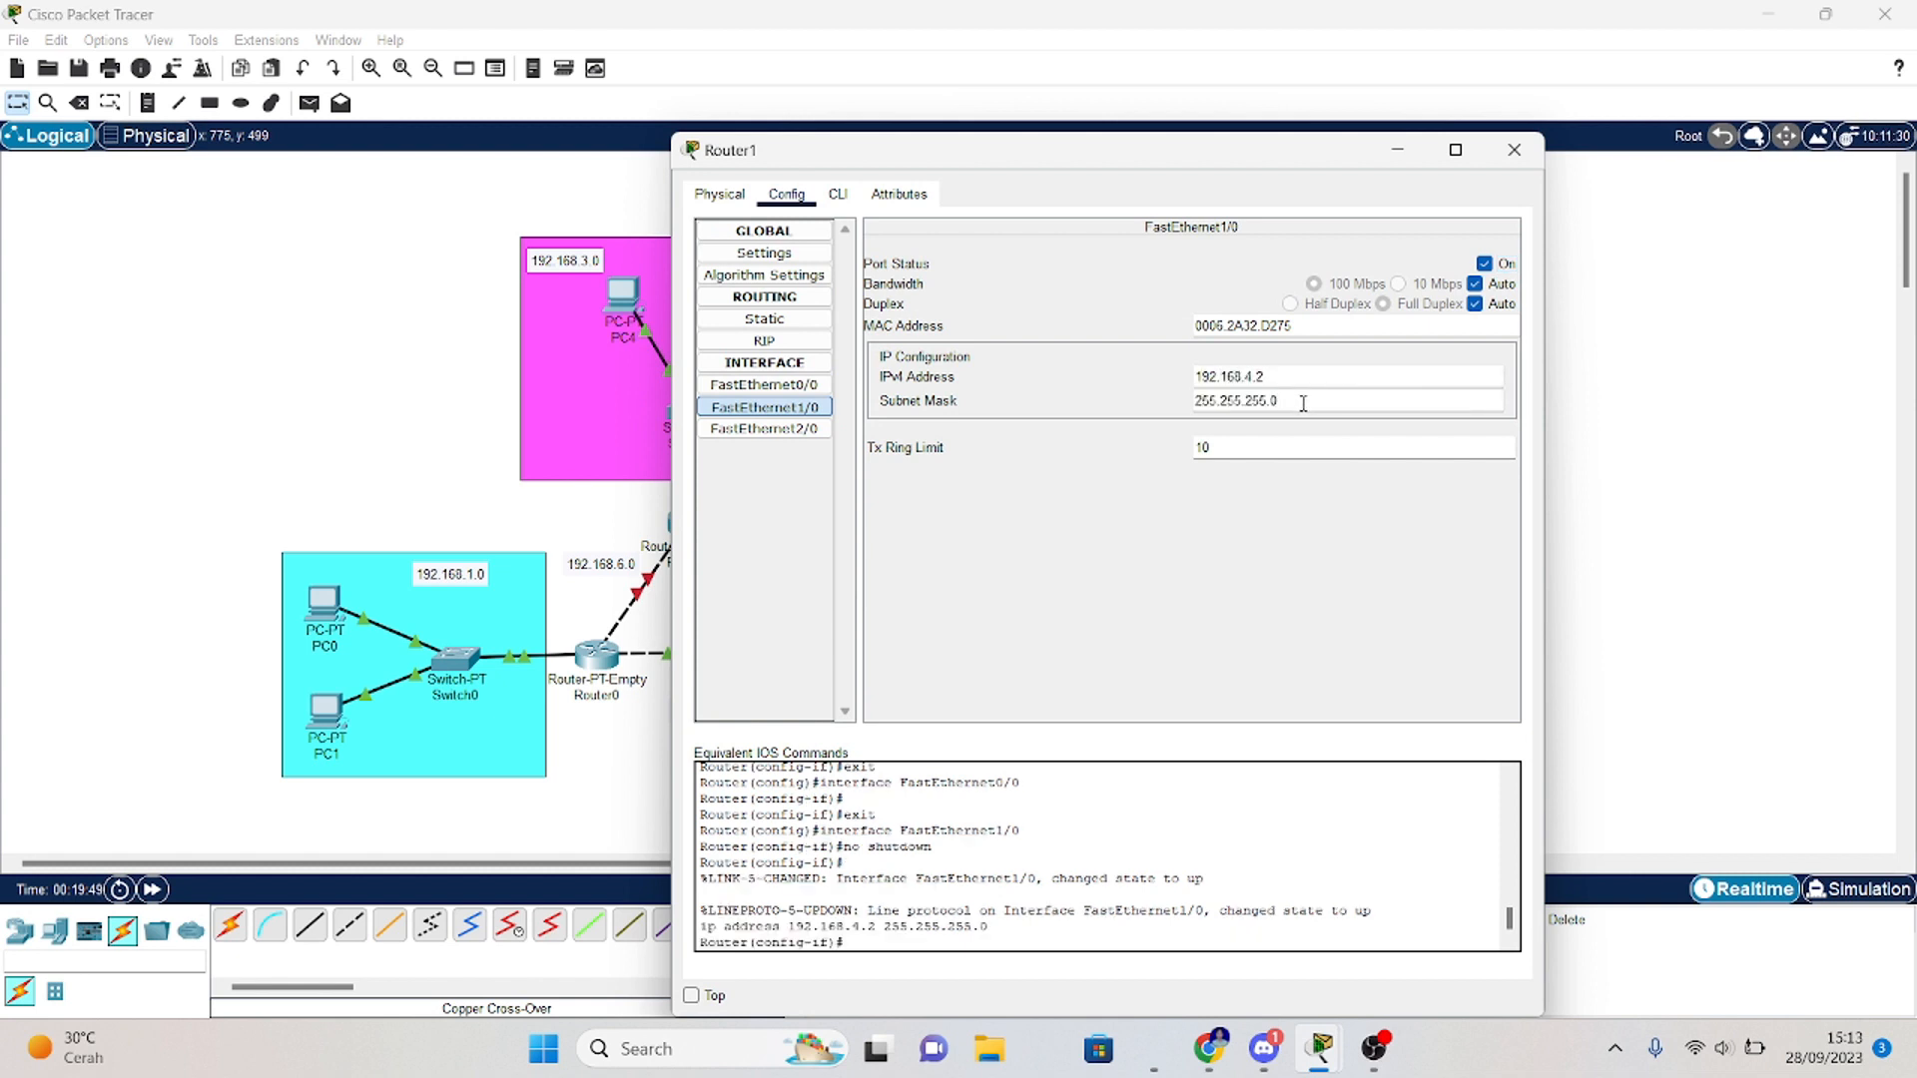
pyautogui.click(1515, 150)
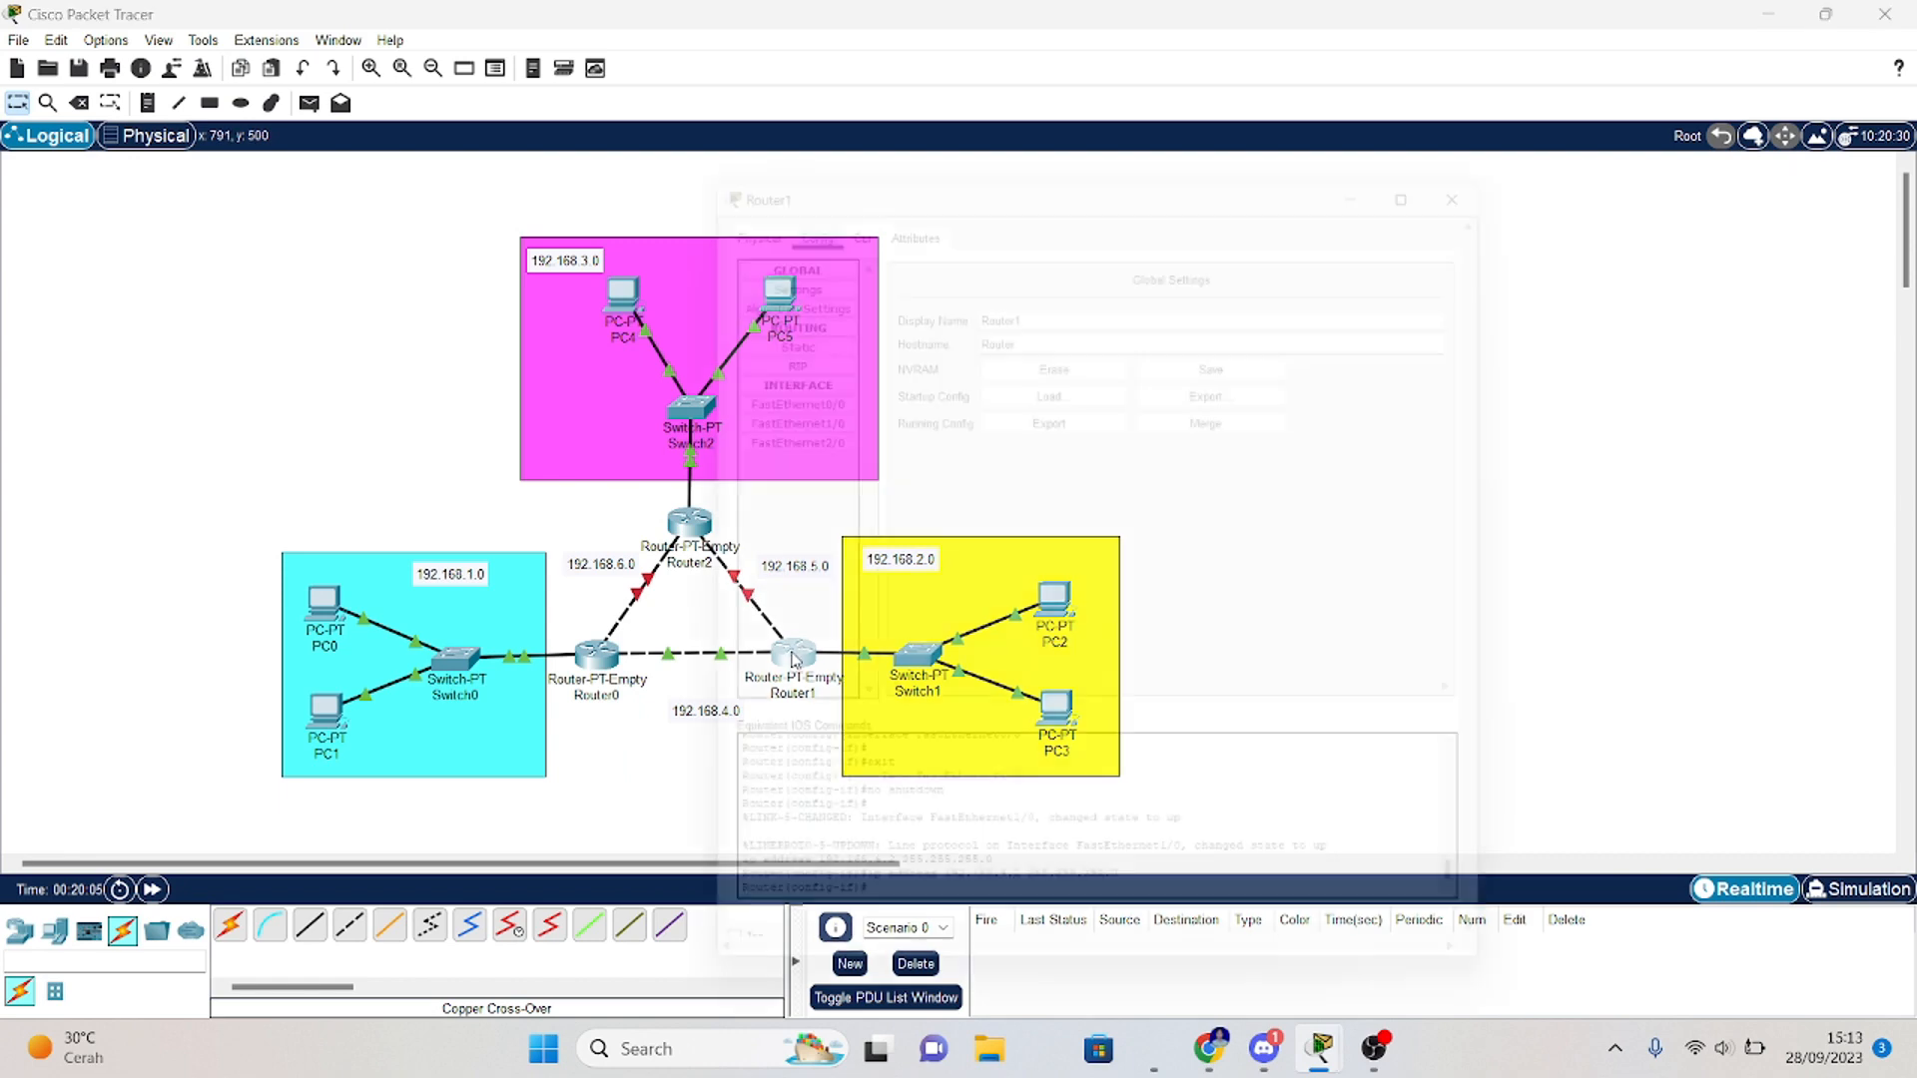
# Step: Enable FastEthernet2/0 on Router1 and assign it 192.168.5.1 with subnet mask 255.255.255.0
pyautogui.click(1311, 377)
pyautogui.write('192.168')
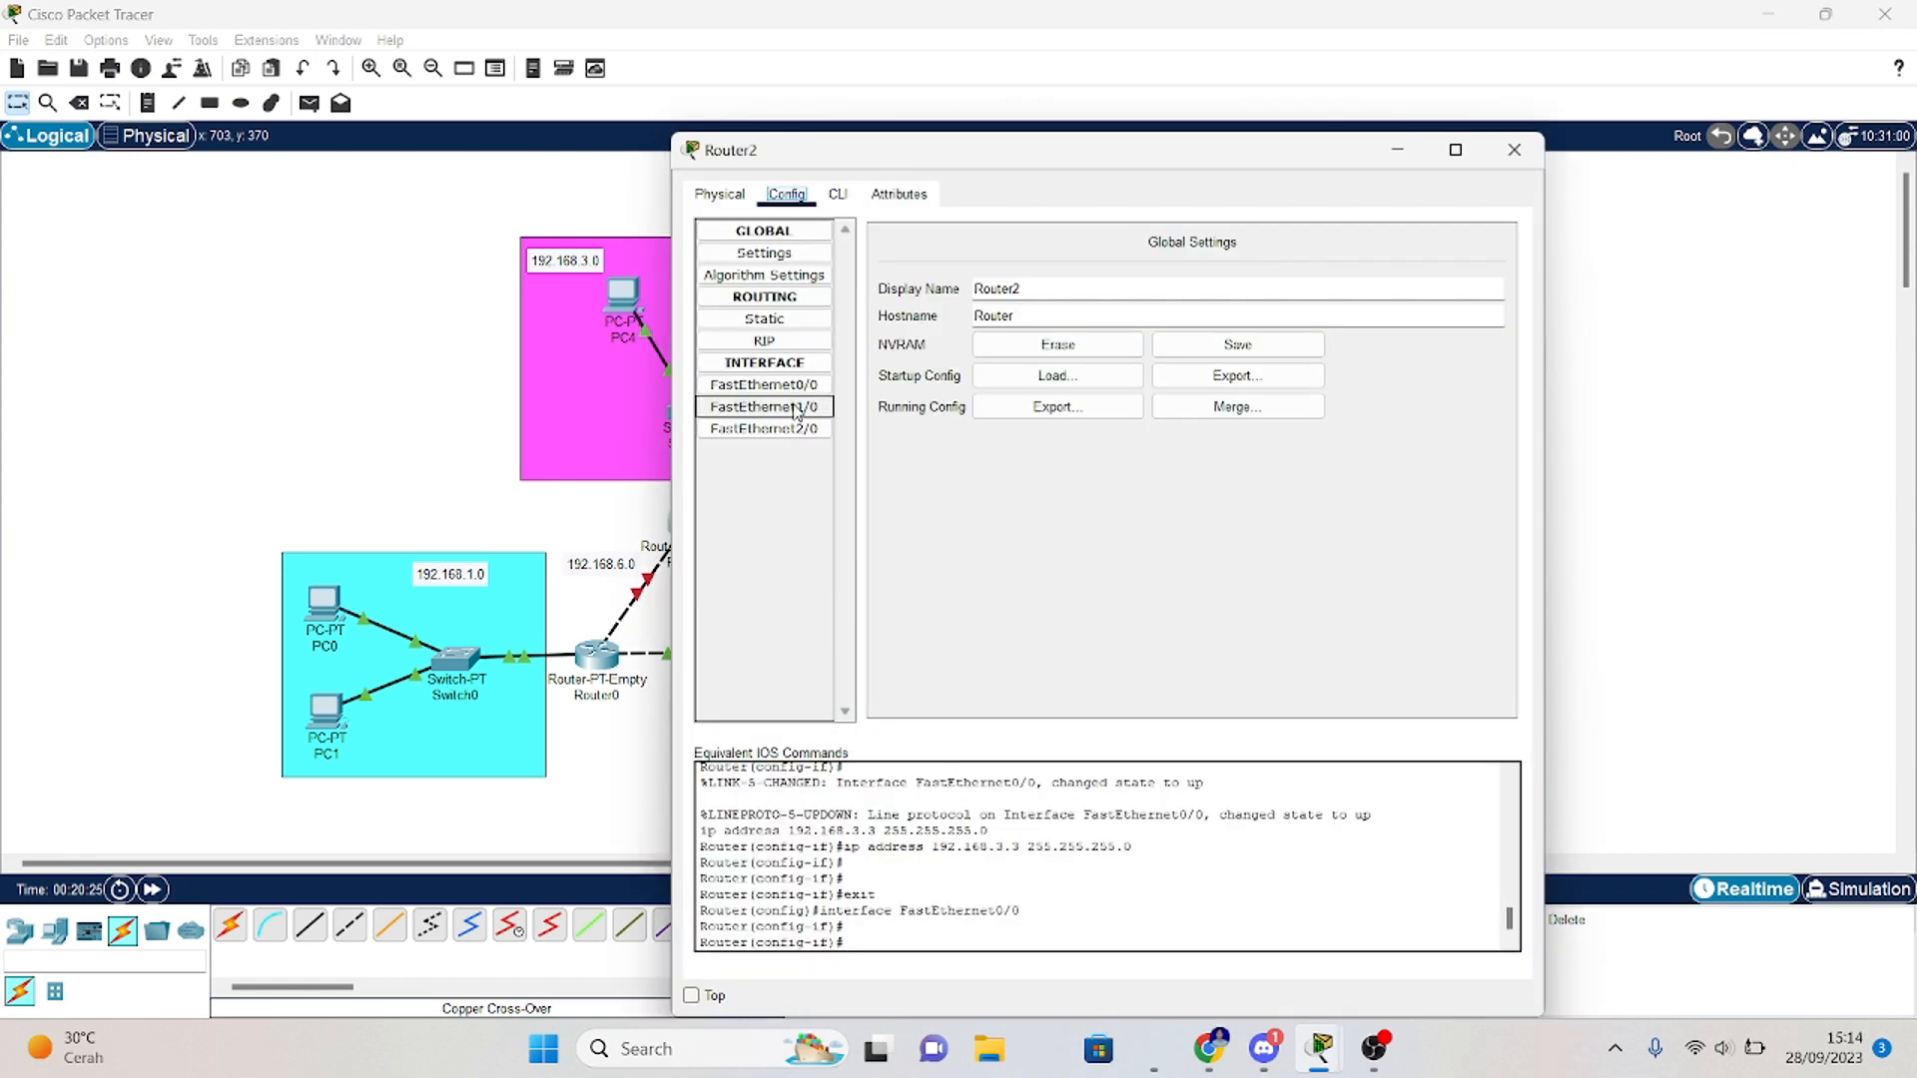
# Step: Enable FastEthernet1/0 on Router2 and assign it 192.168.5.2 with subnet mask 255.255.255.0
pyautogui.click(765, 406)
pyautogui.click(1210, 376)
pyautogui.write('192.168.6.2')
pyautogui.click(1302, 400)
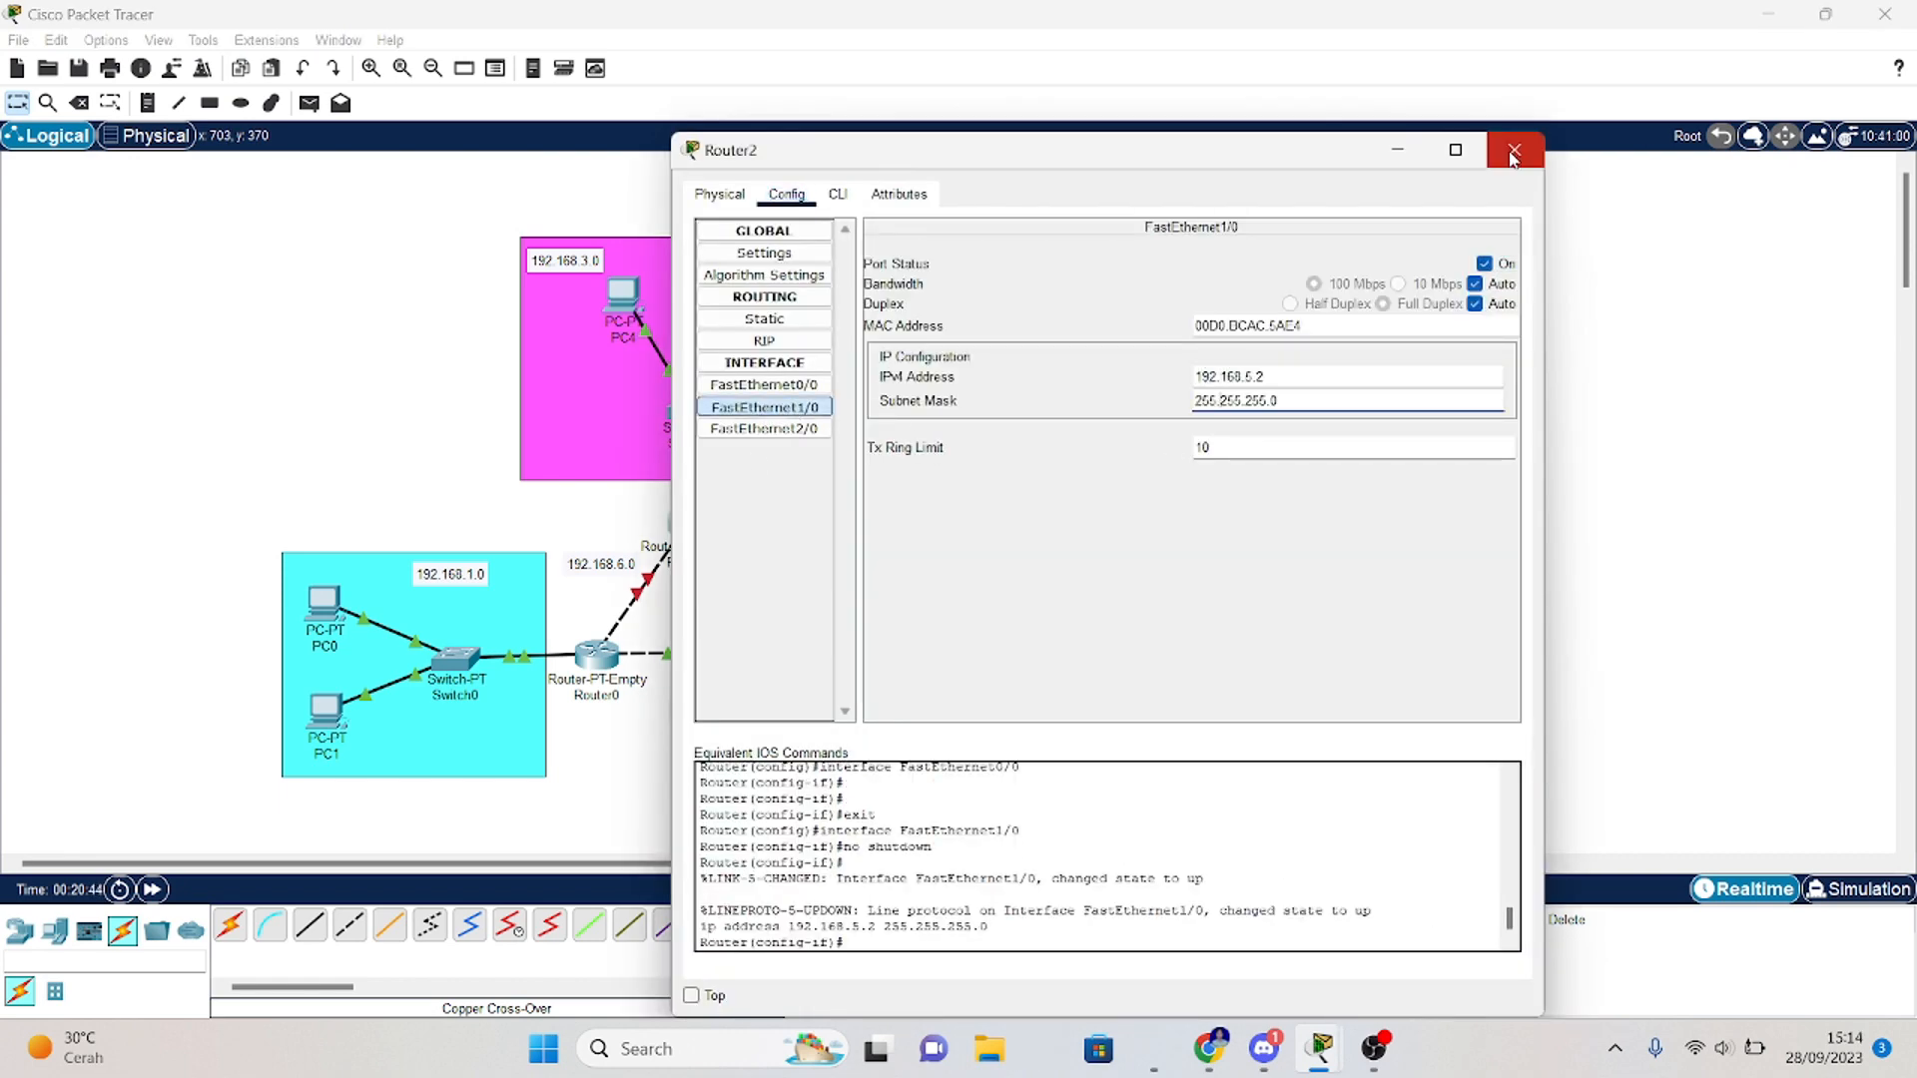
pyautogui.click(1514, 150)
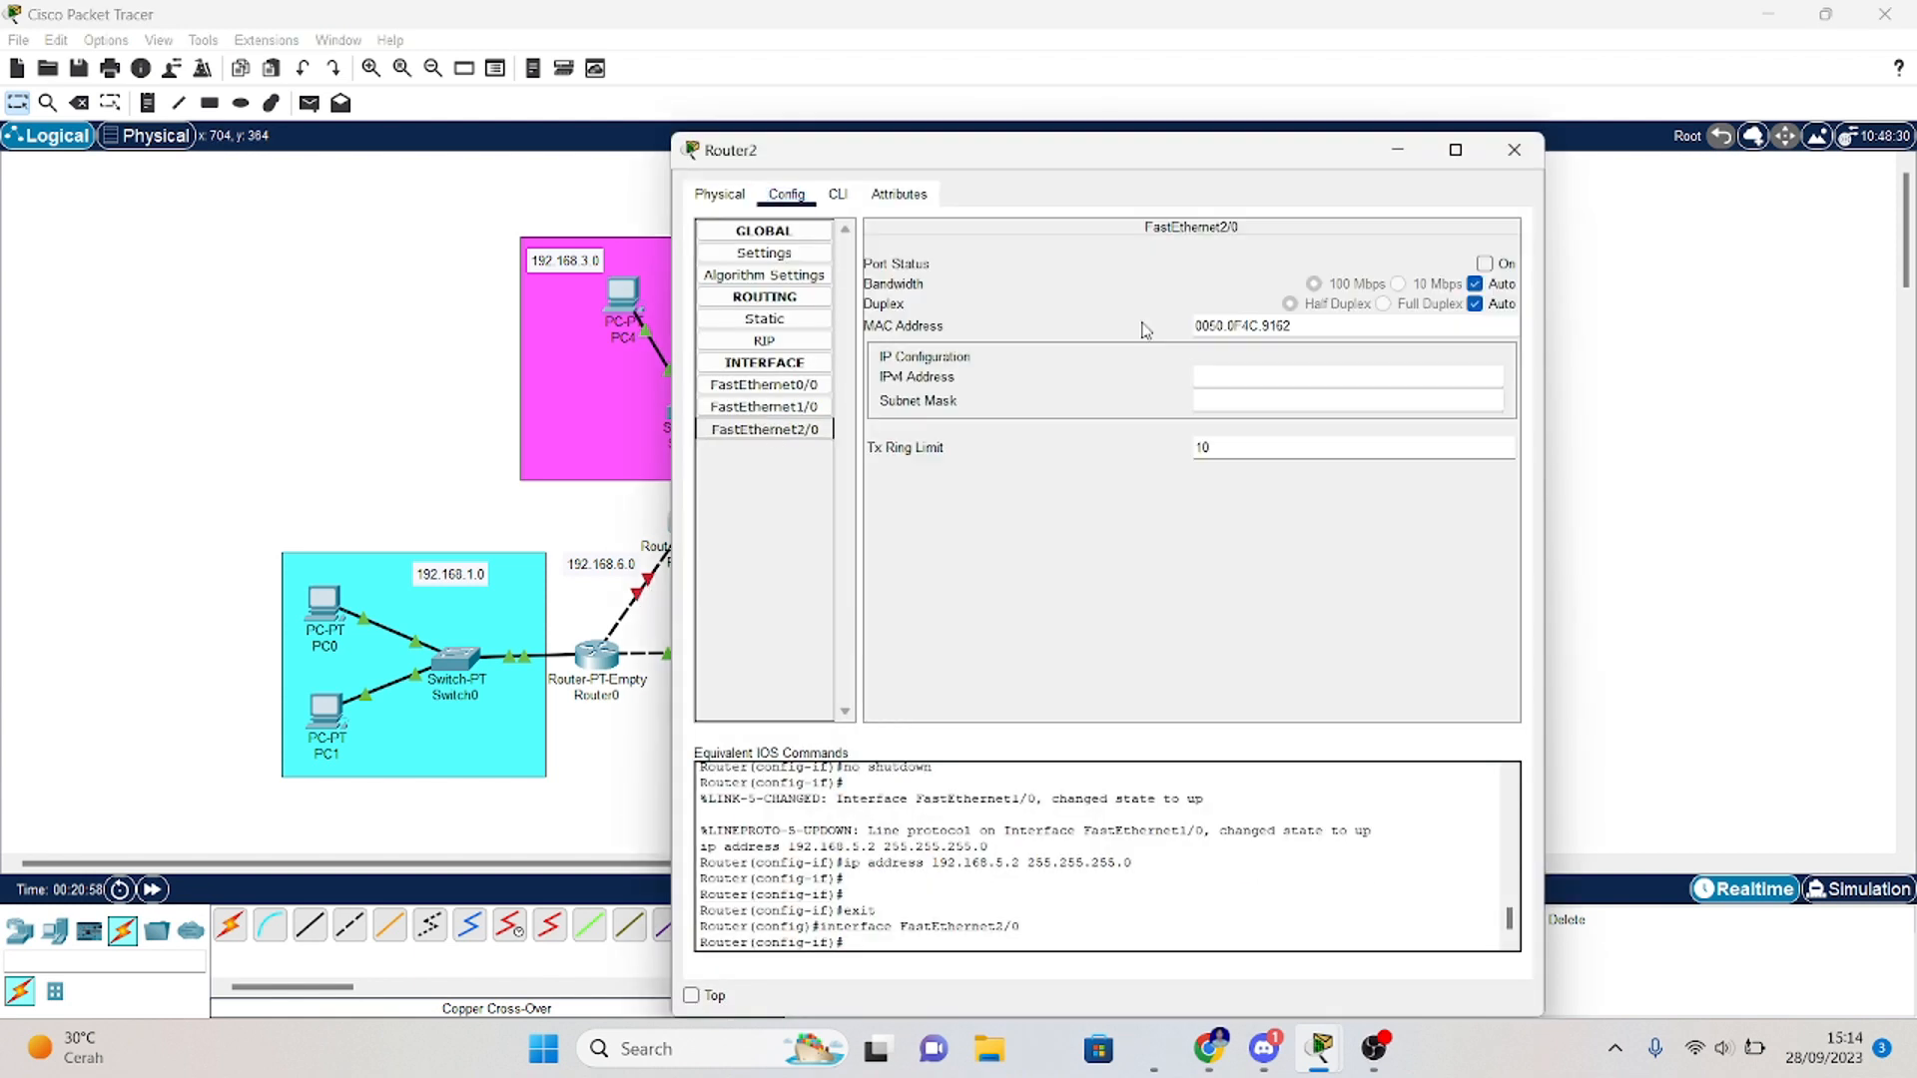
# Step: Enable FastEthernet2/0 on Router2 and assign it 192.168.6.1 with subnet mask 255.255.255.0
pyautogui.click(1321, 379)
pyautogui.write('192.')
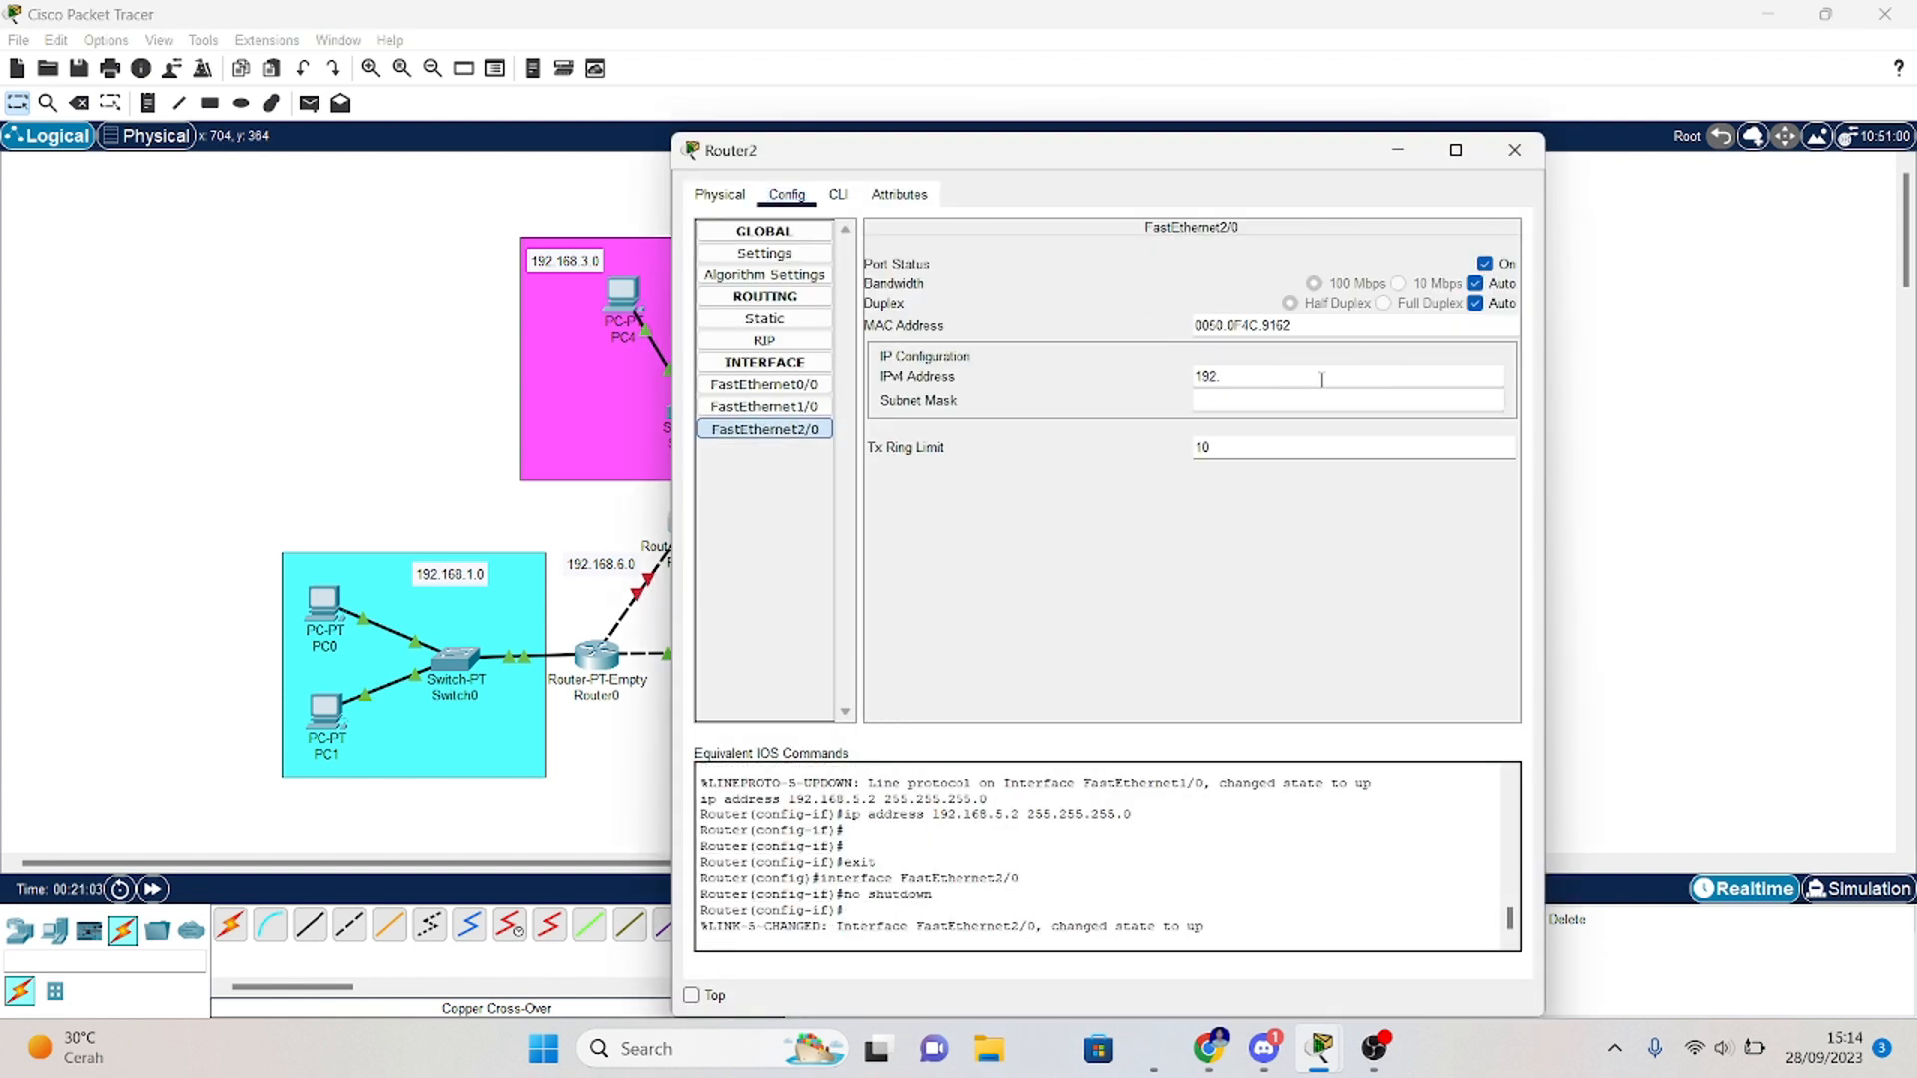
pyautogui.write('168.6.1')
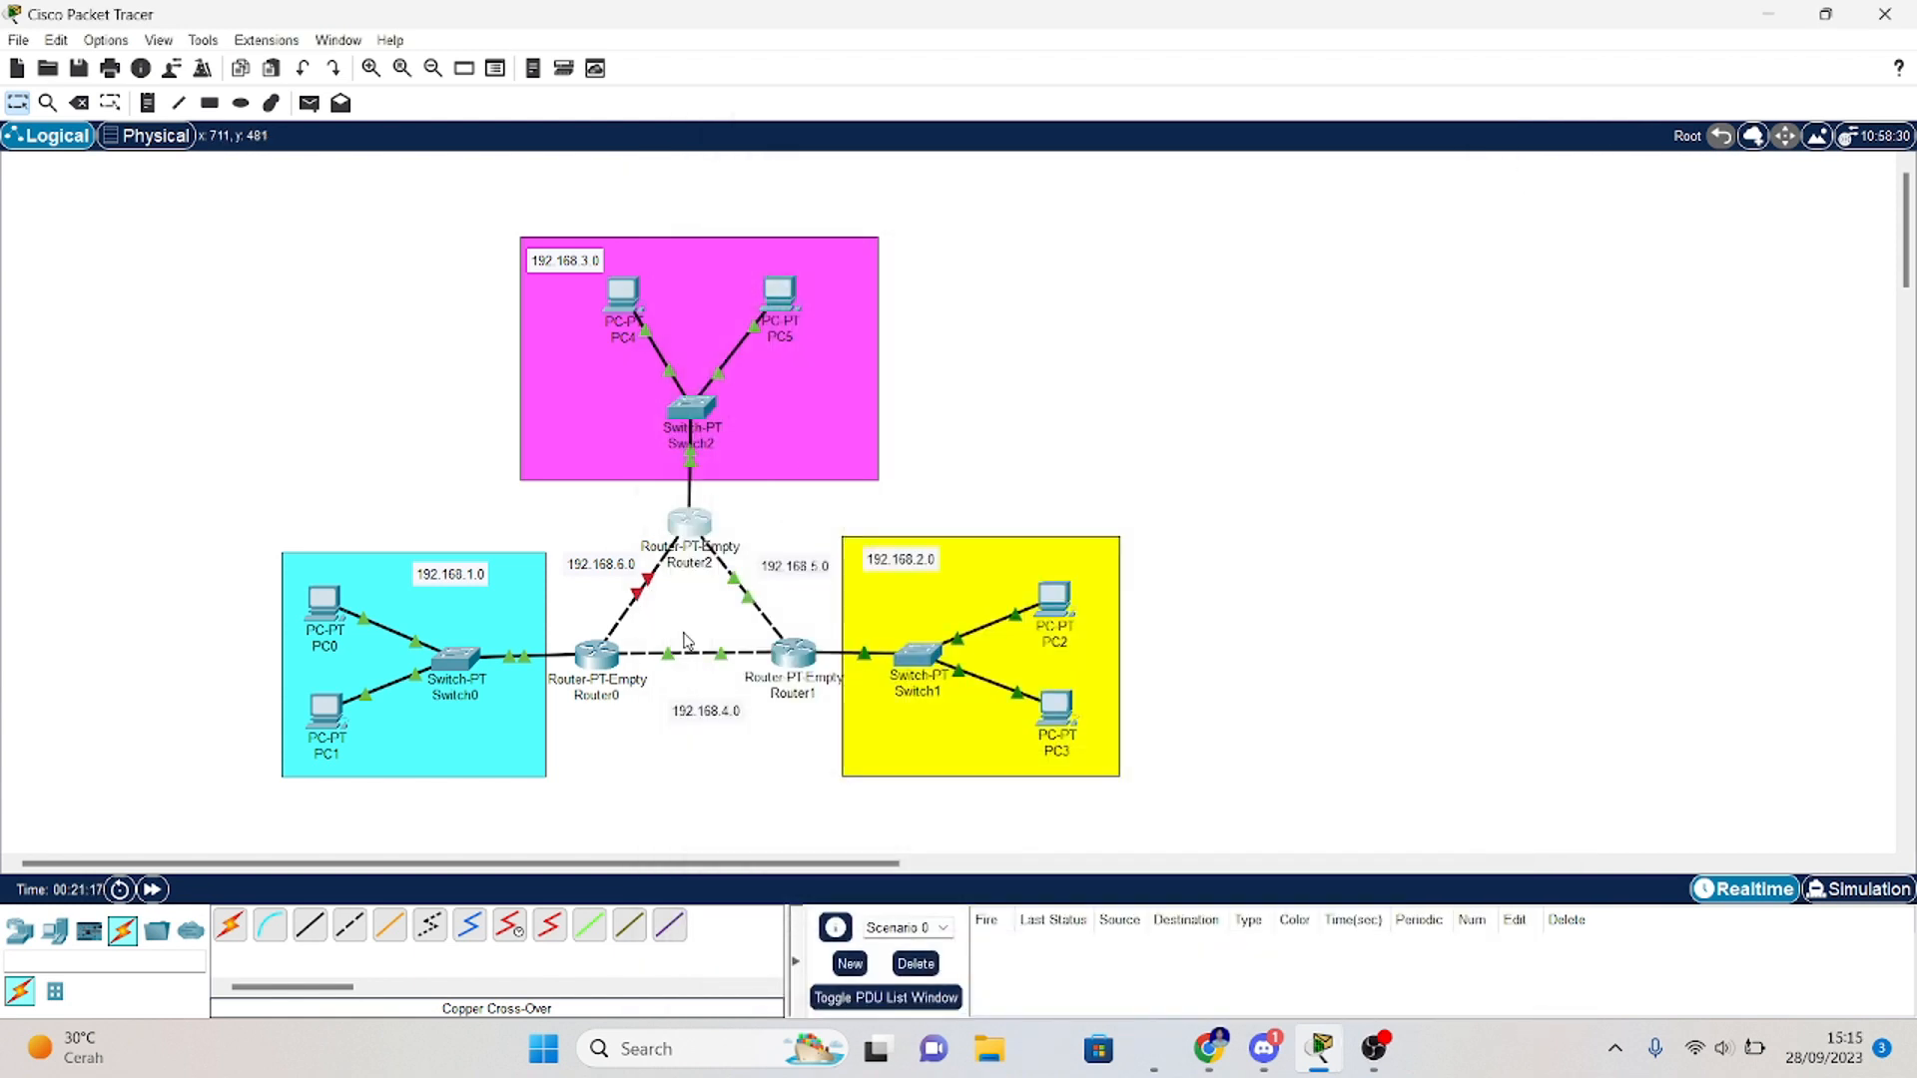
# Step: Enable FastEthernet2/0 on Router0 and assign it 192.168.6.2 with subnet mask 255.255.255.0
pyautogui.click(596, 654)
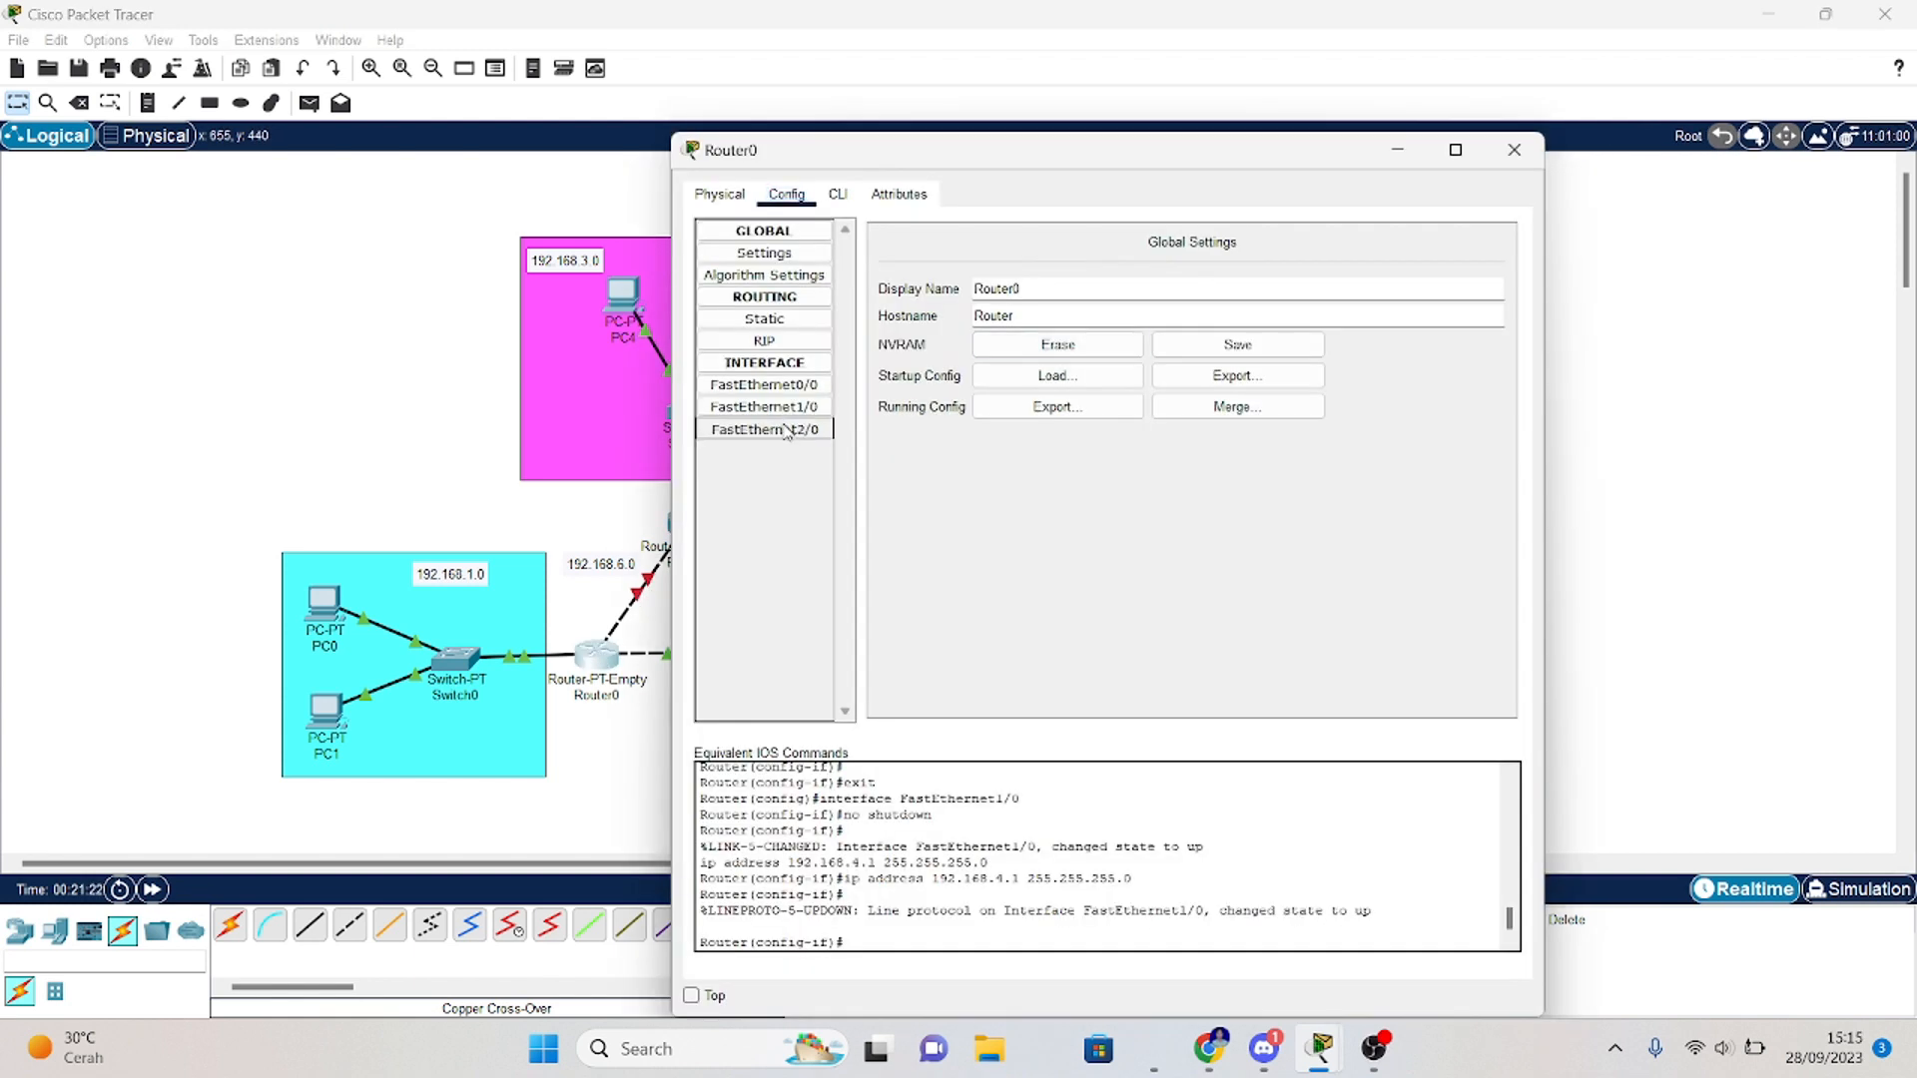
pyautogui.click(765, 429)
pyautogui.click(1290, 377)
pyautogui.write('192.168.6.2')
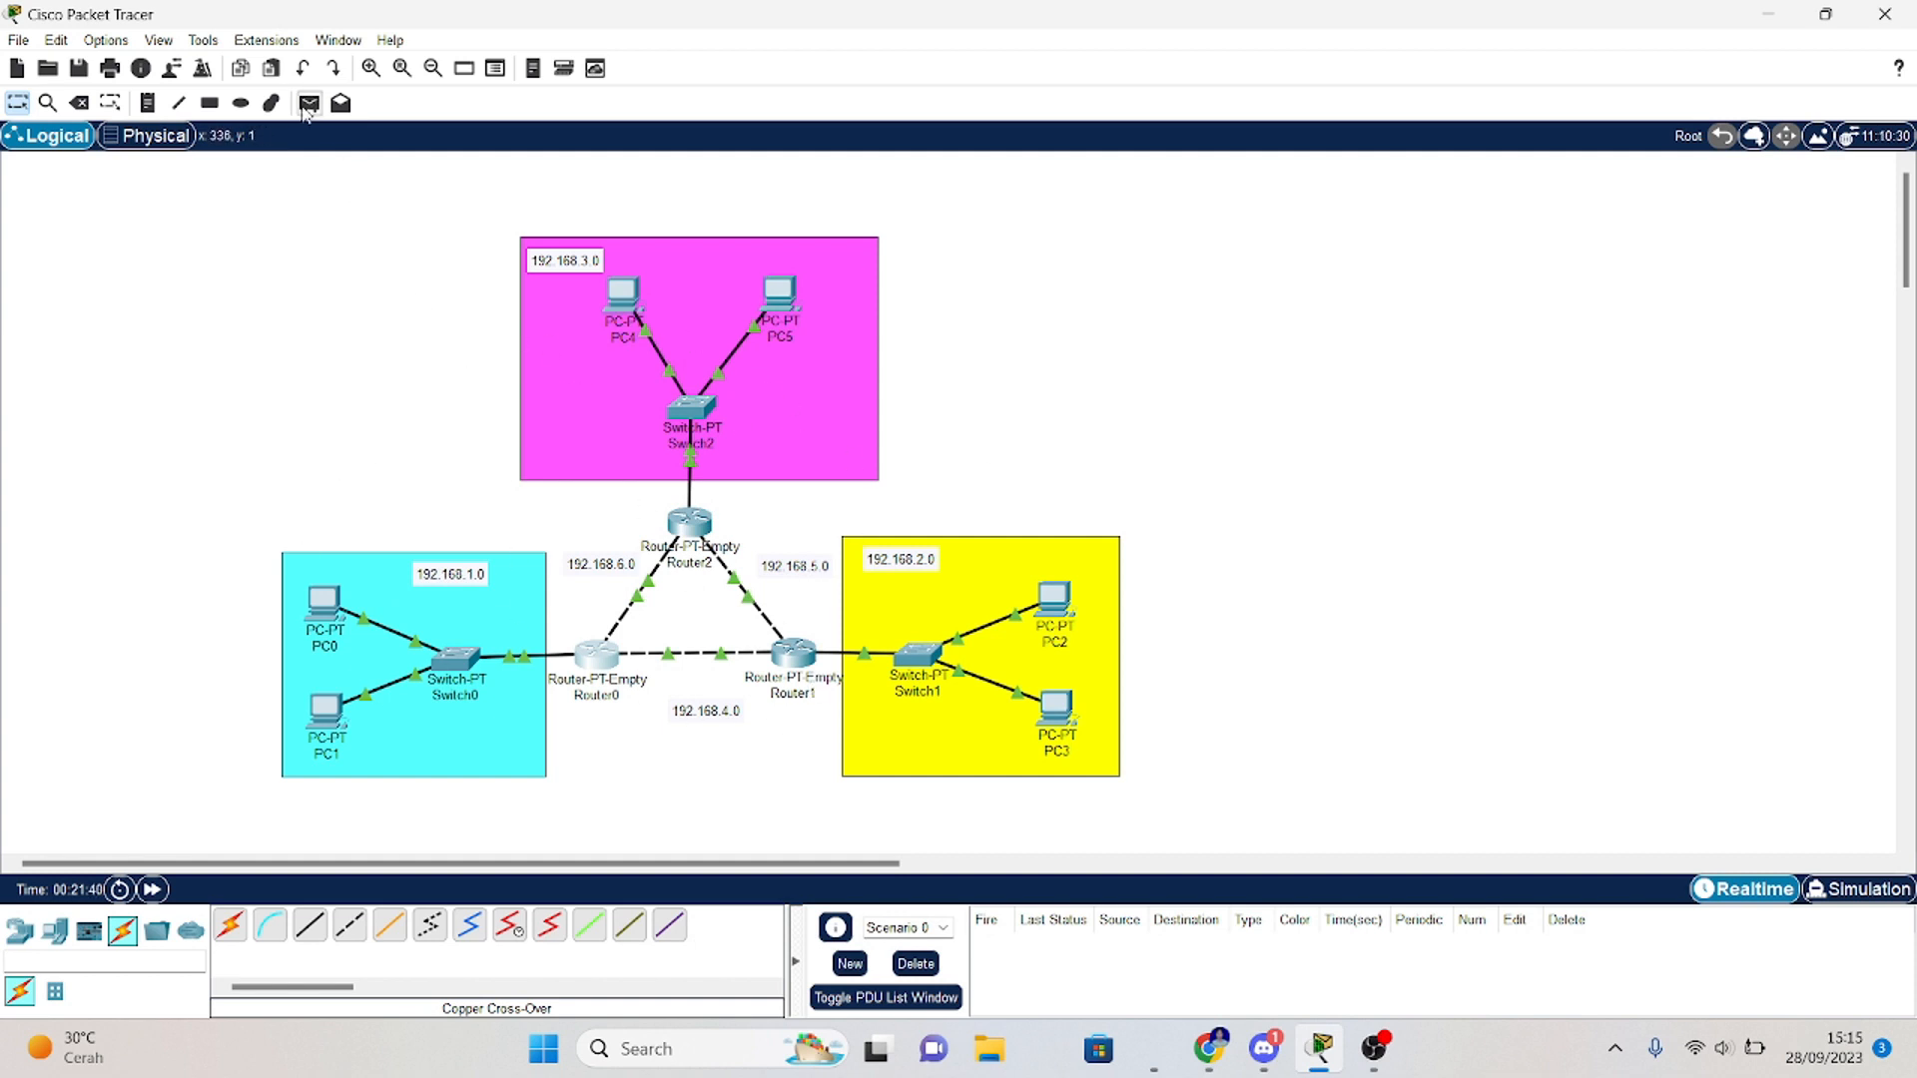
# Step: Test connectivity with a simple PDU from PC0 to PC4, and delete the test scenario
pyautogui.click(308, 103)
pyautogui.click(338, 597)
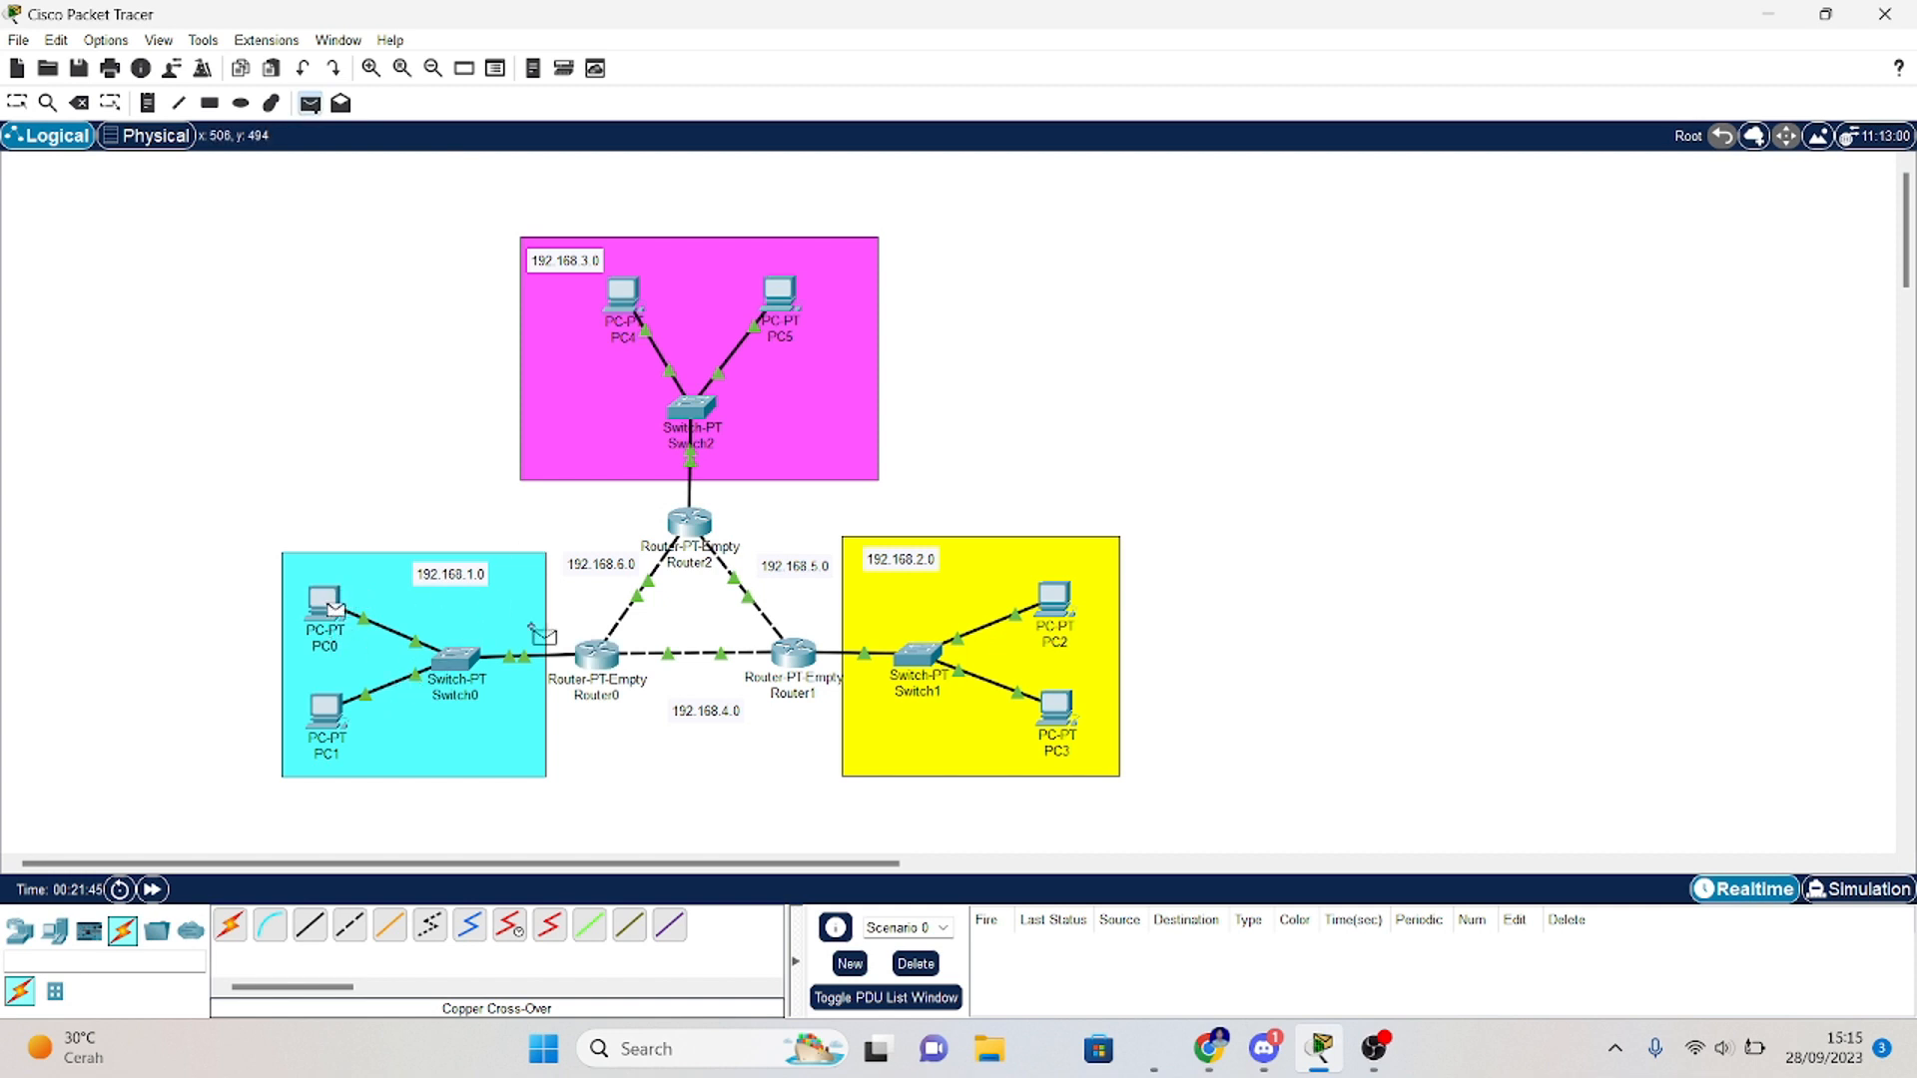
pyautogui.click(623, 297)
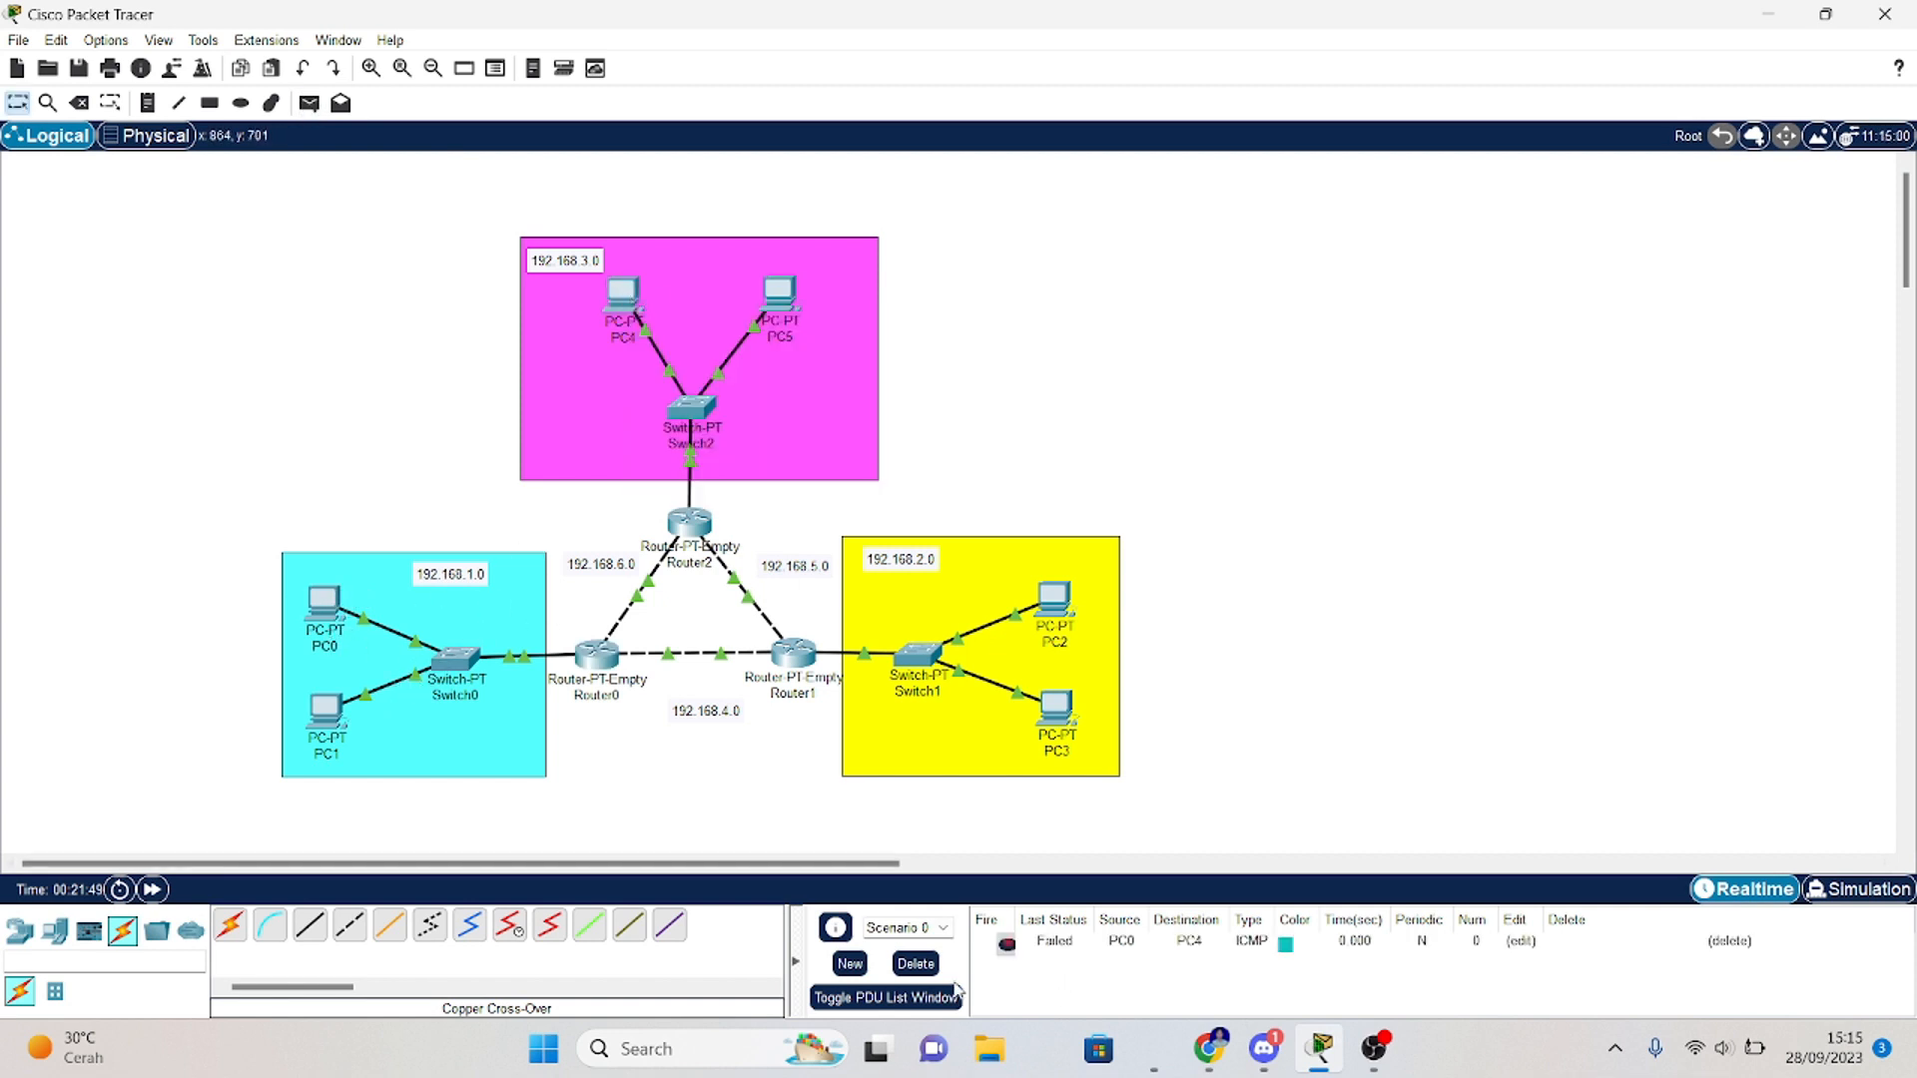
pyautogui.click(915, 964)
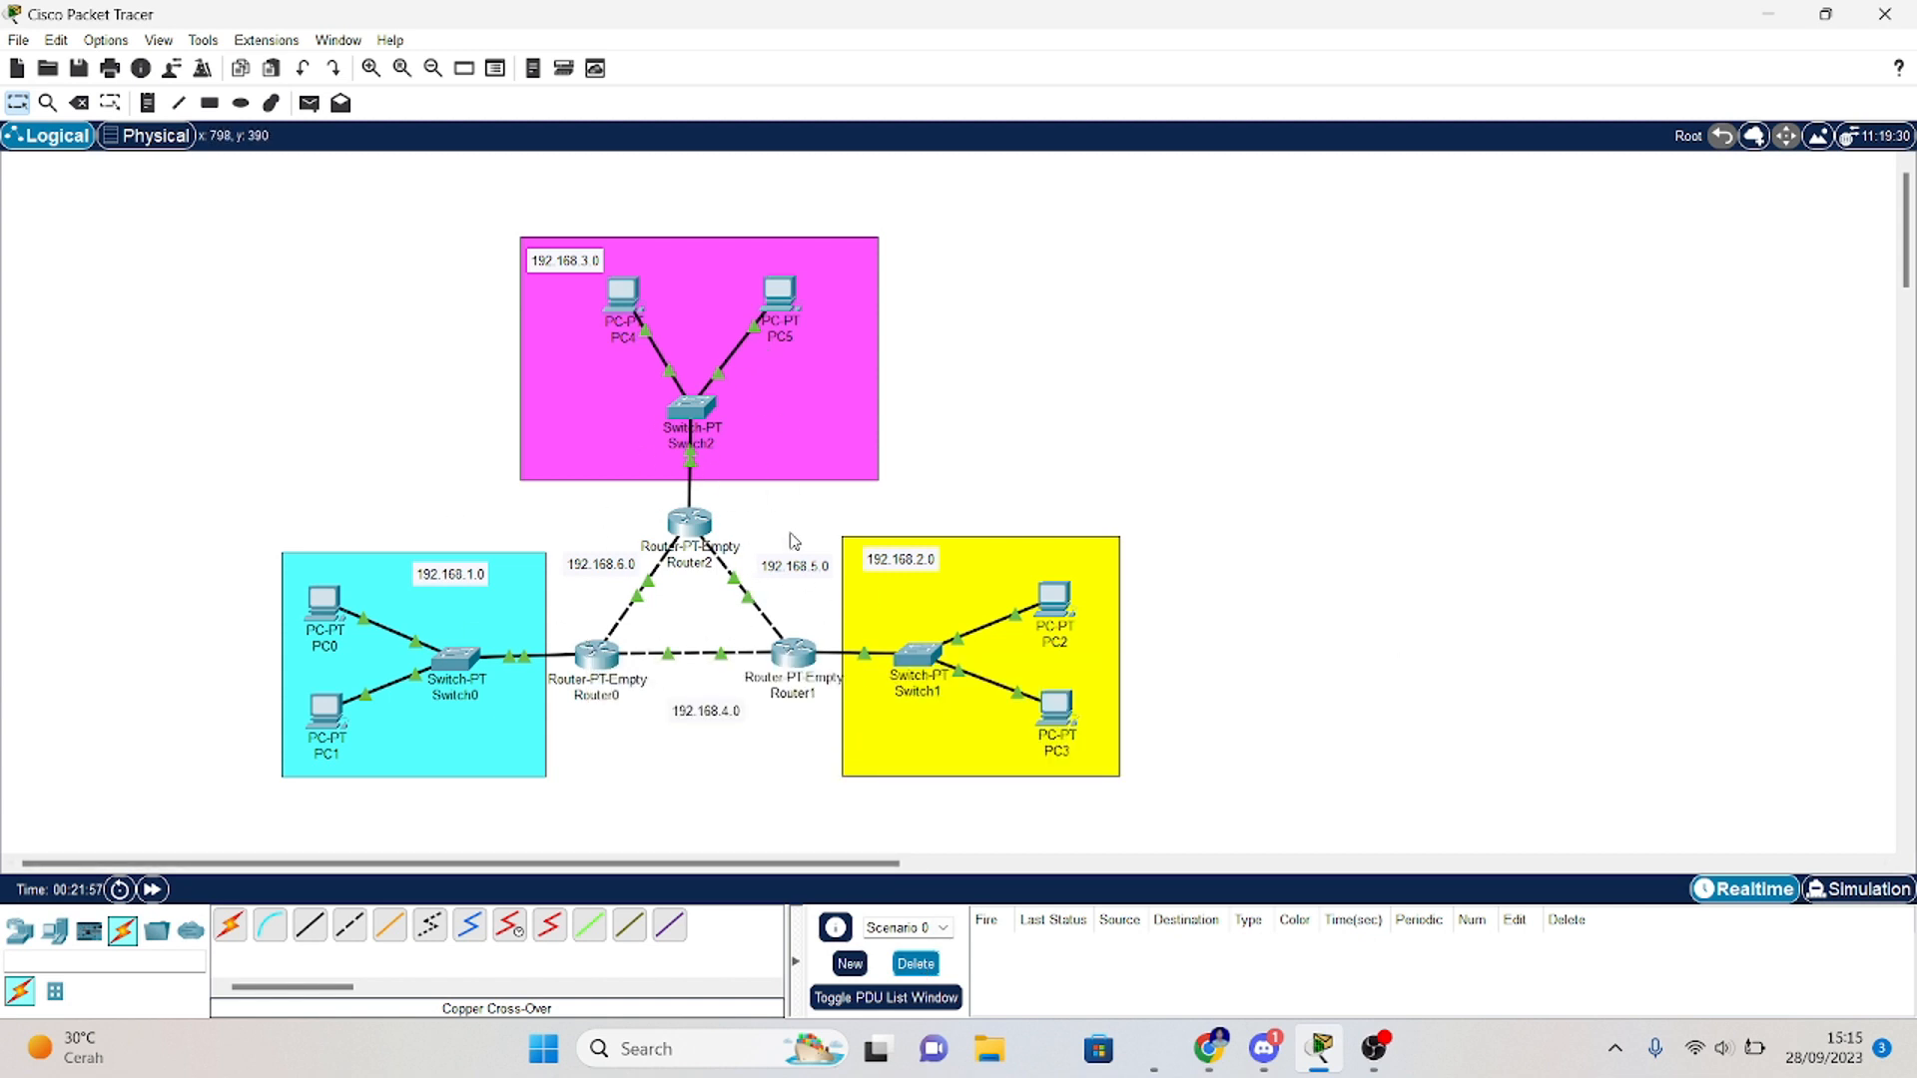
# Step: Add a static route on Router0 to network 192.168.2.0, mask 255.255.255.0, with next hop 192.168.4.2
pyautogui.click(597, 659)
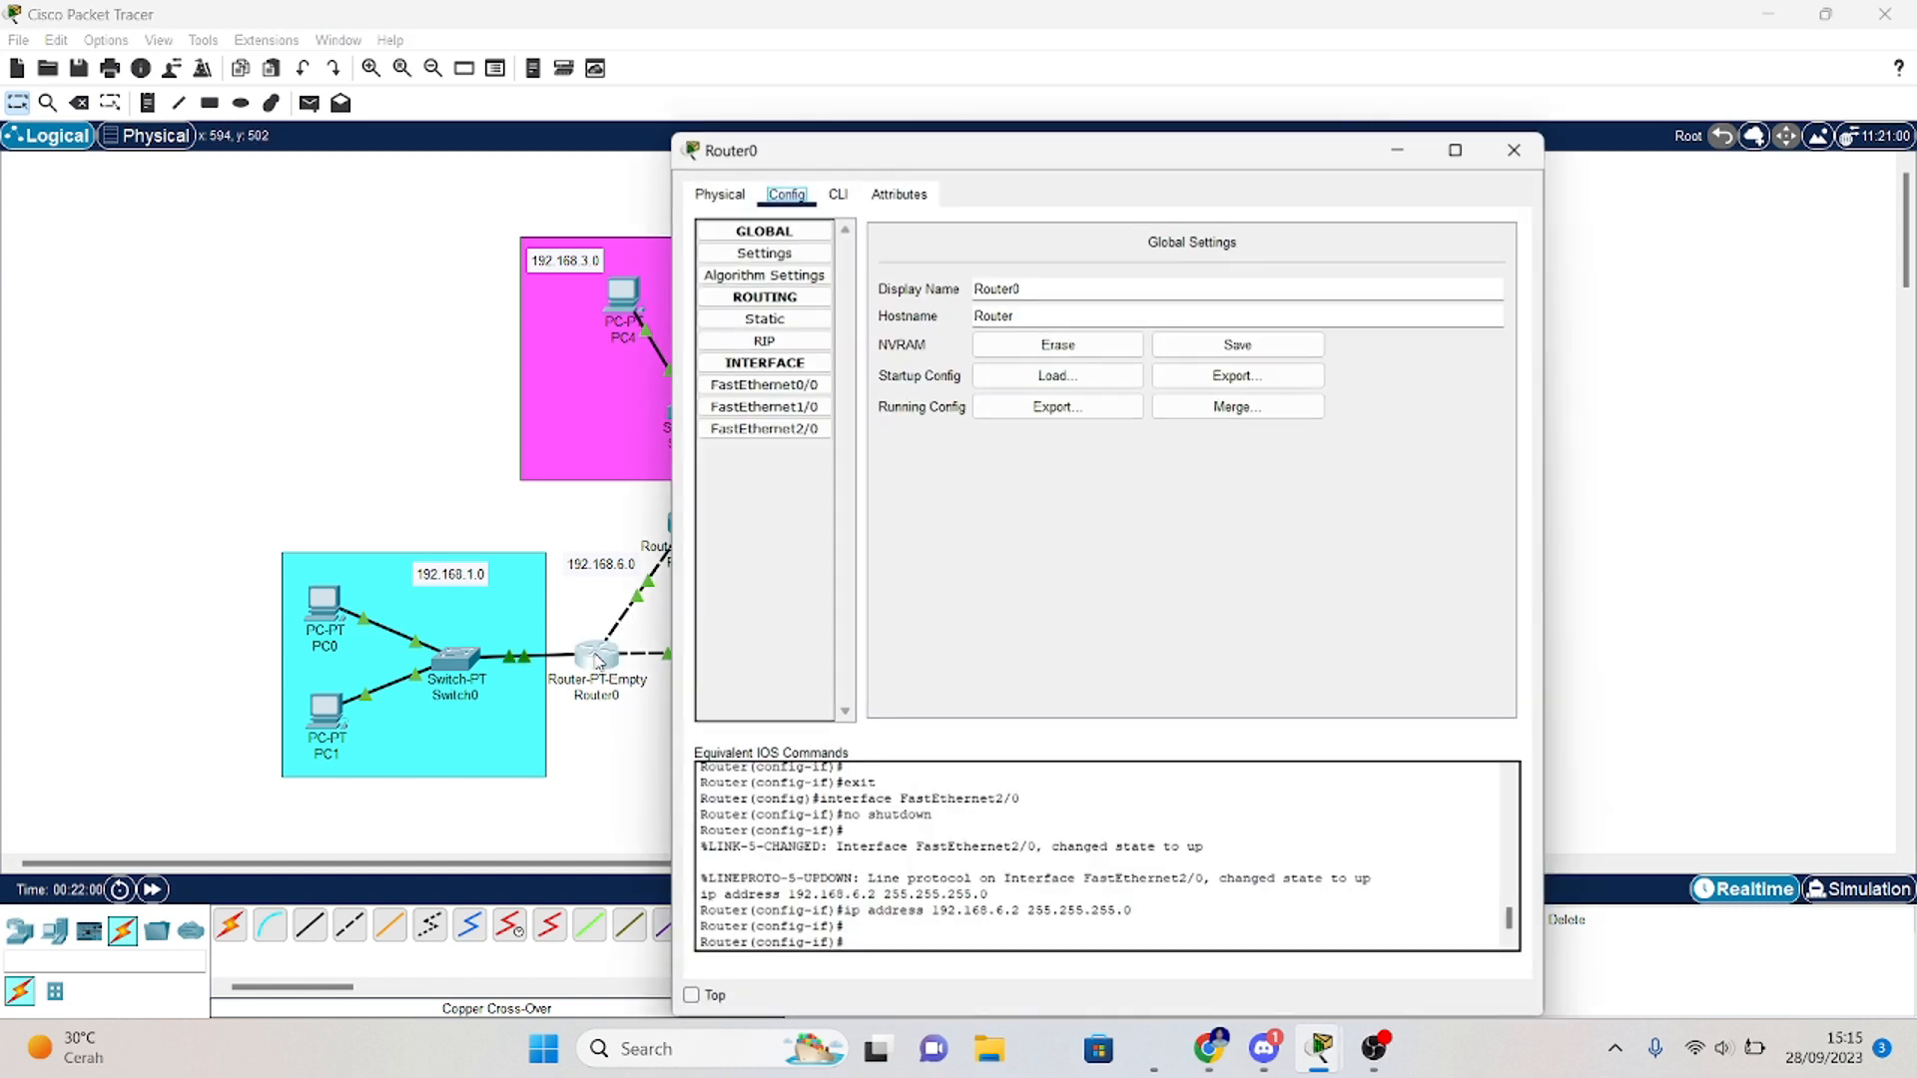
pyautogui.click(789, 321)
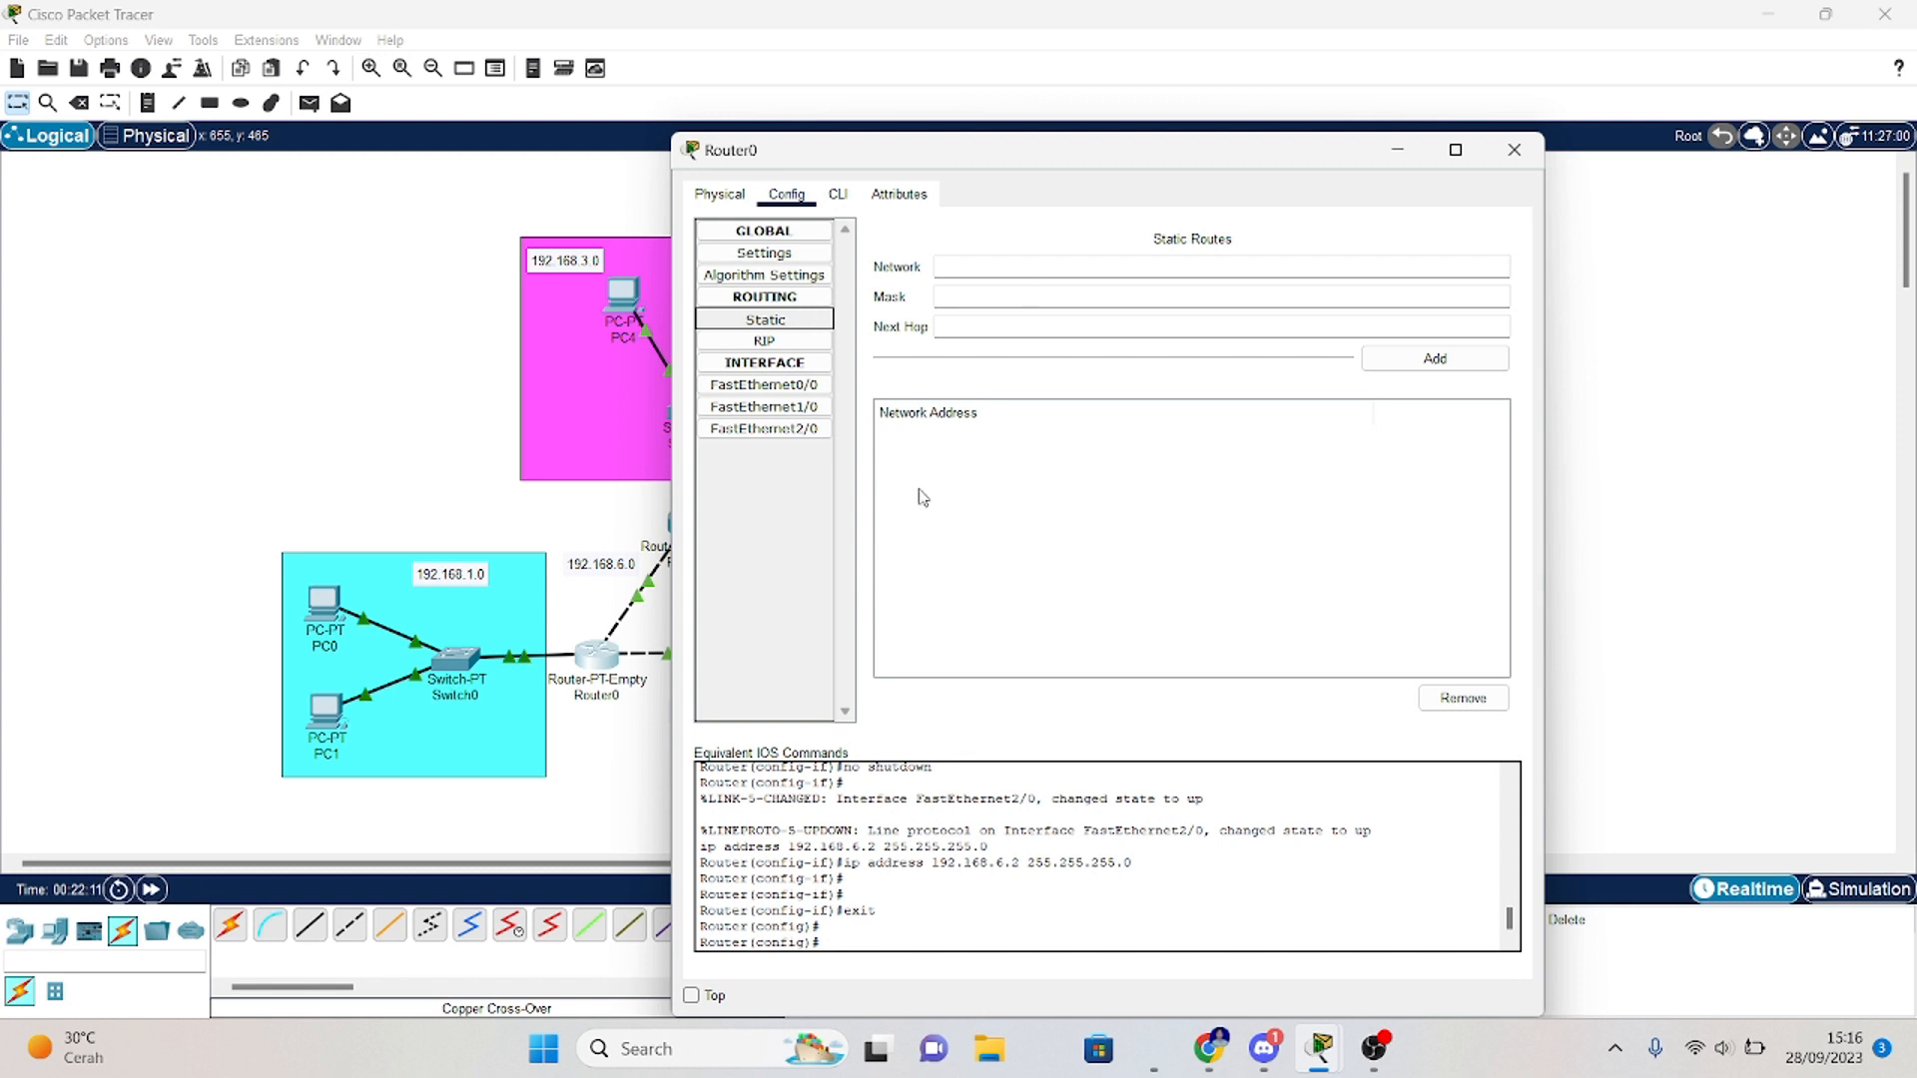
pyautogui.click(1027, 263)
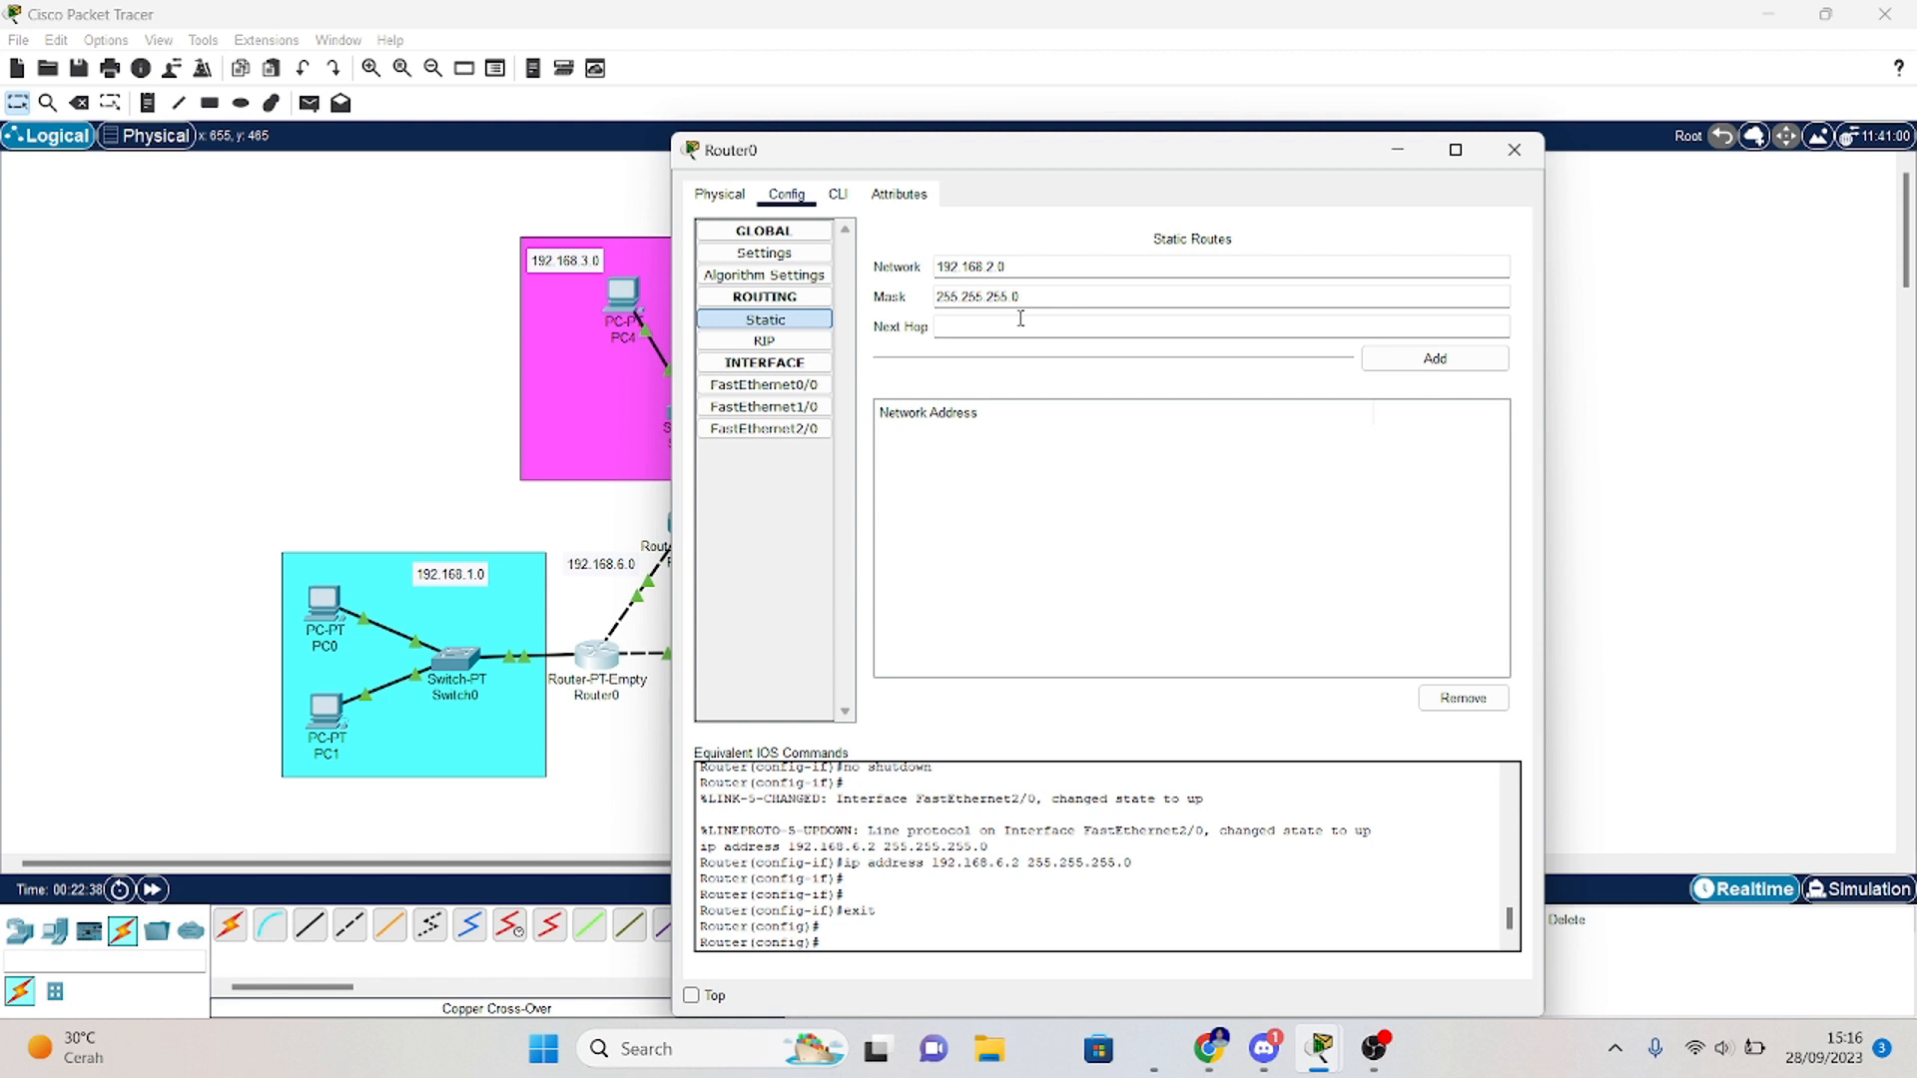
pyautogui.click(1020, 318)
pyautogui.click(1425, 362)
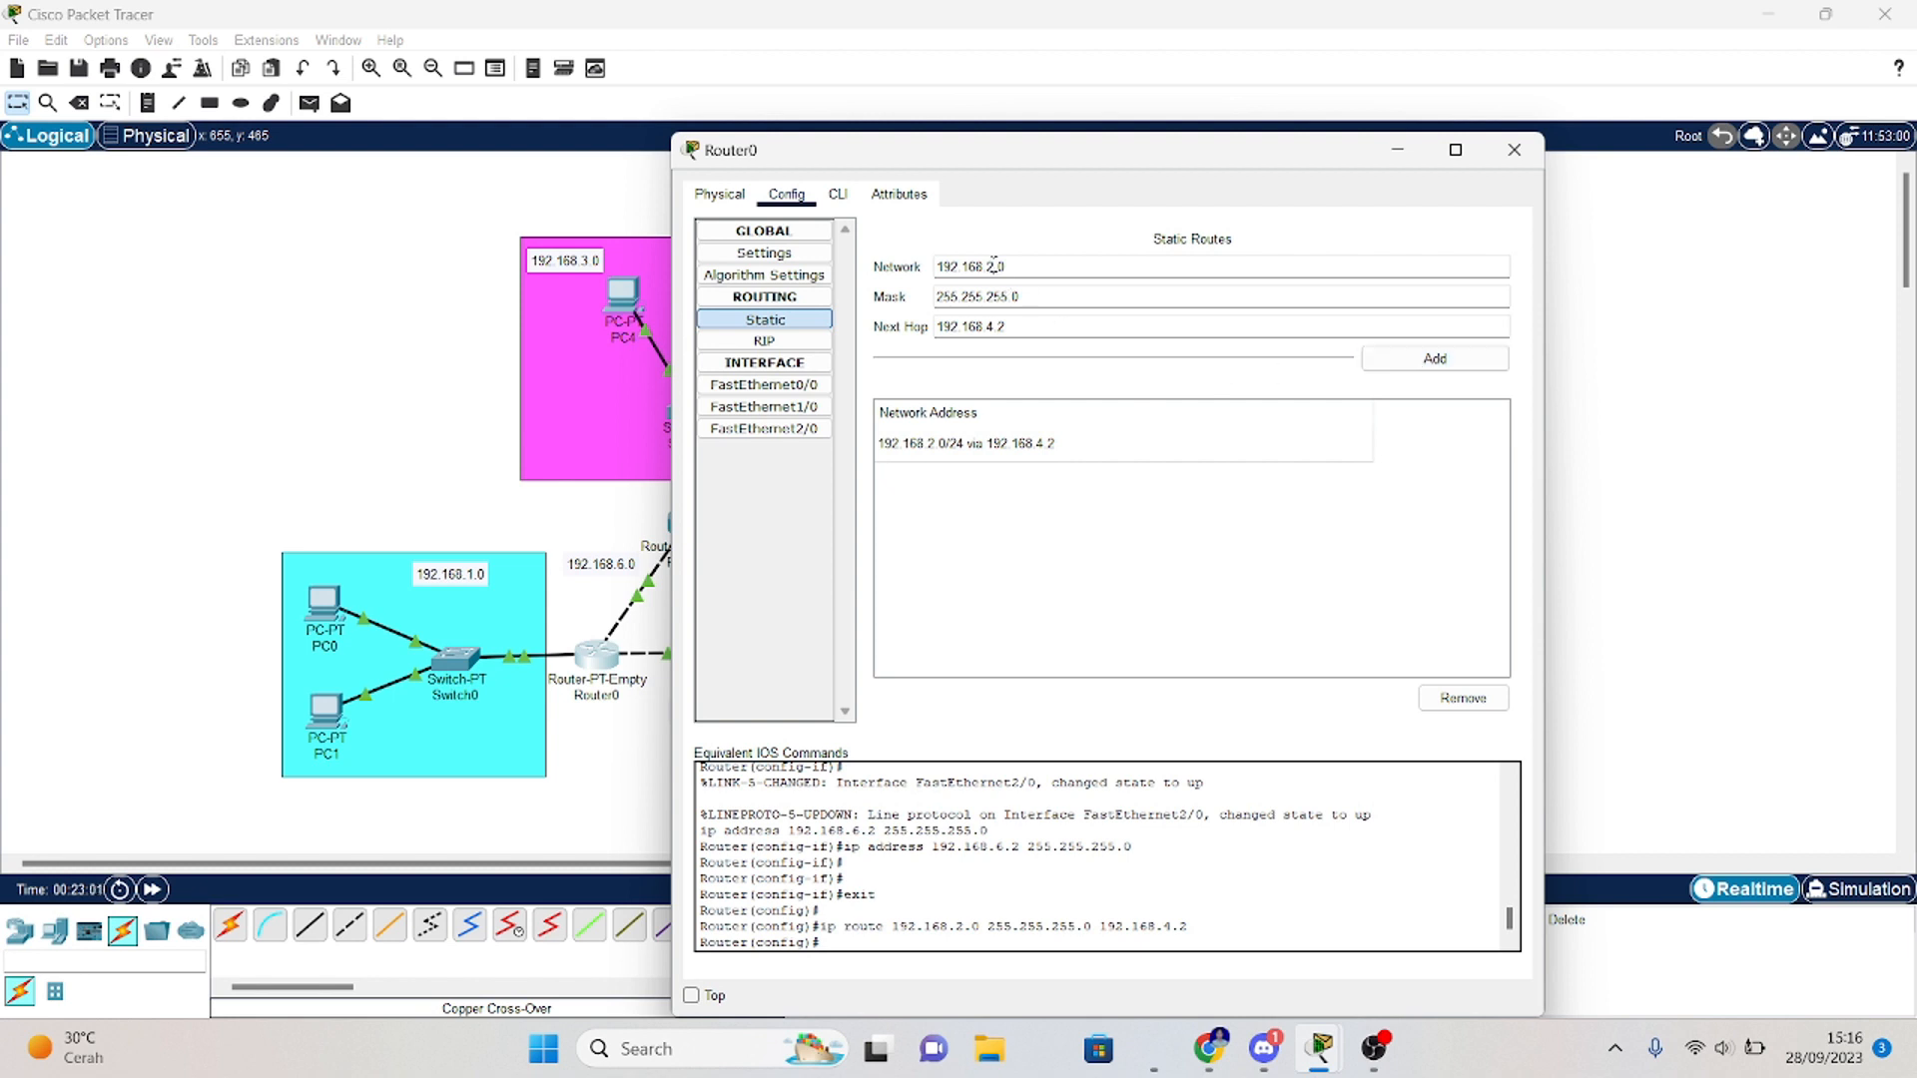
# Step: Add a second static route on Router0 to network 192.168.3.0 with next hop 192.168.6.1 and close its configuration
pyautogui.press('BackSpace')
pyautogui.click(1007, 332)
pyautogui.press('BackSpace')
pyautogui.click(1423, 368)
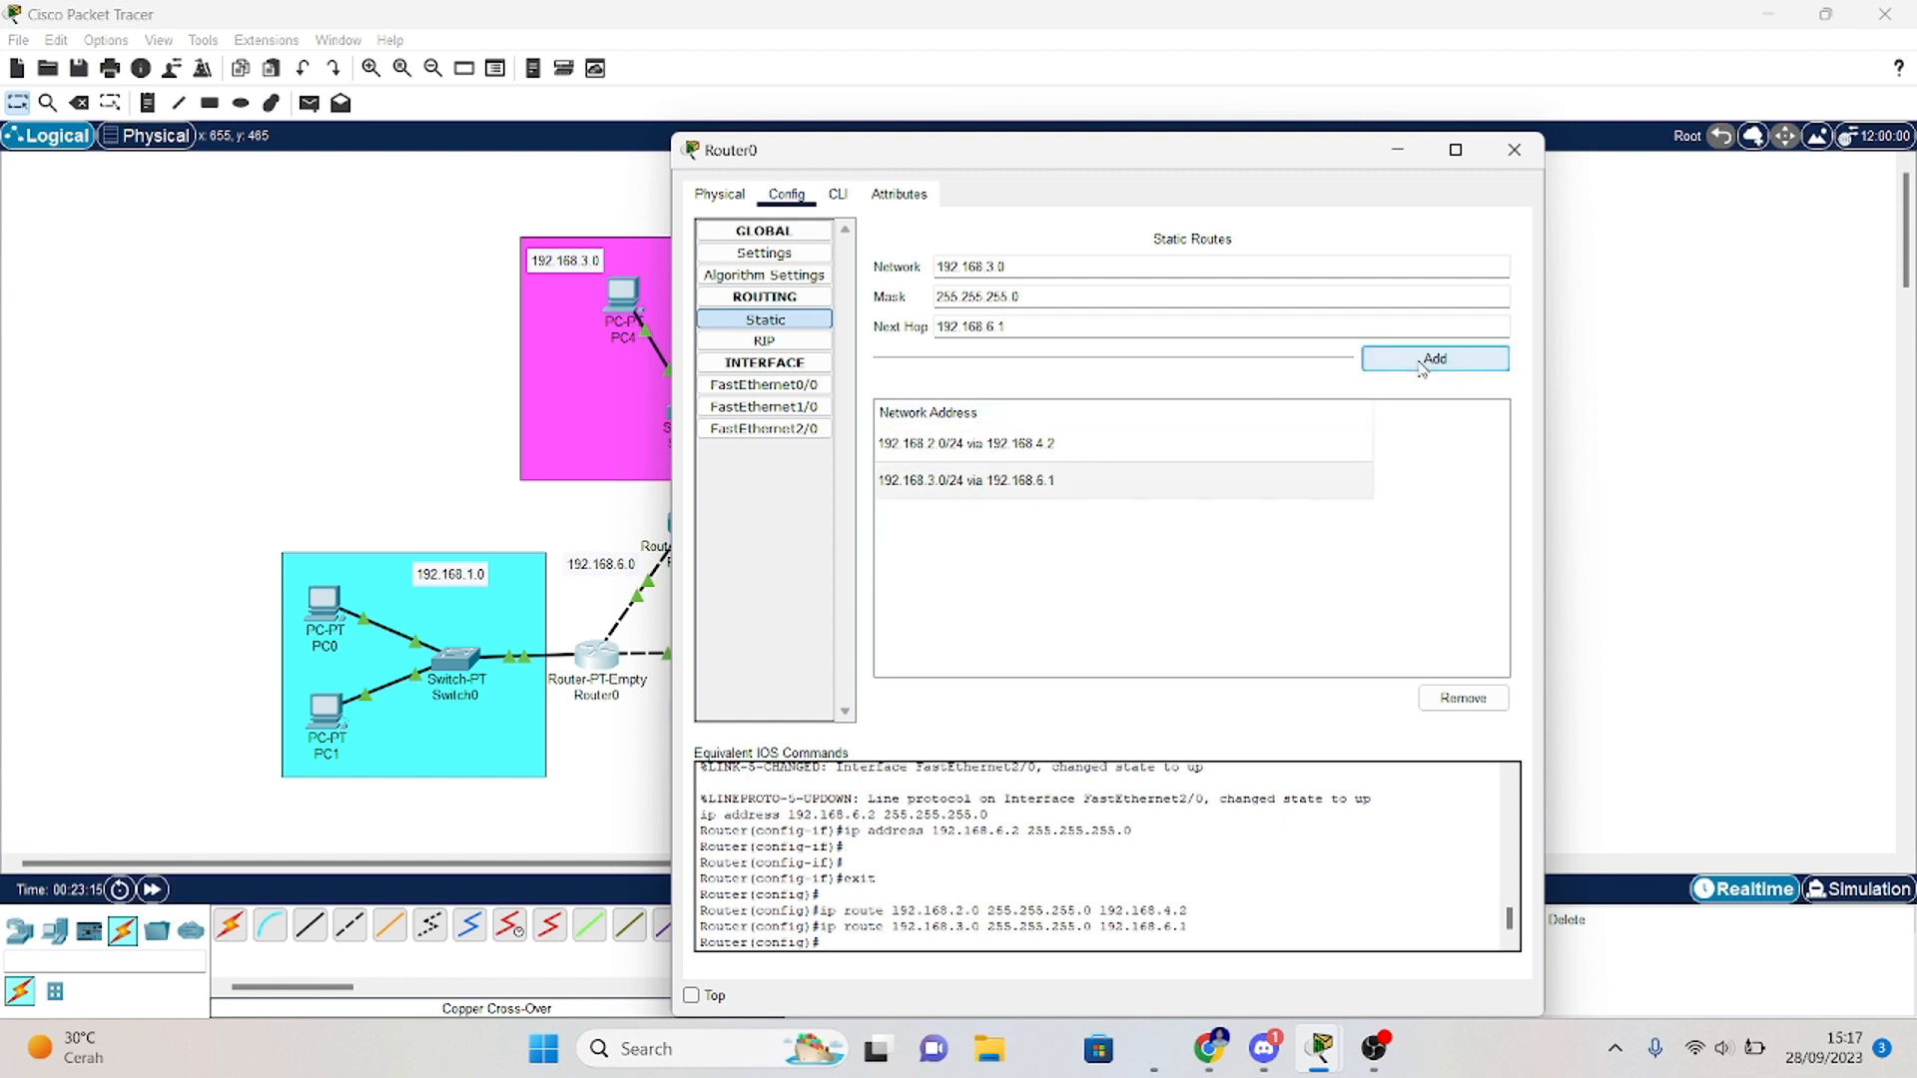
pyautogui.click(1513, 150)
# Step: Add a static route on Router1 to network 192.168.1.0, mask 255.255.255.0, with next hop 192.168.4.1
pyautogui.click(791, 653)
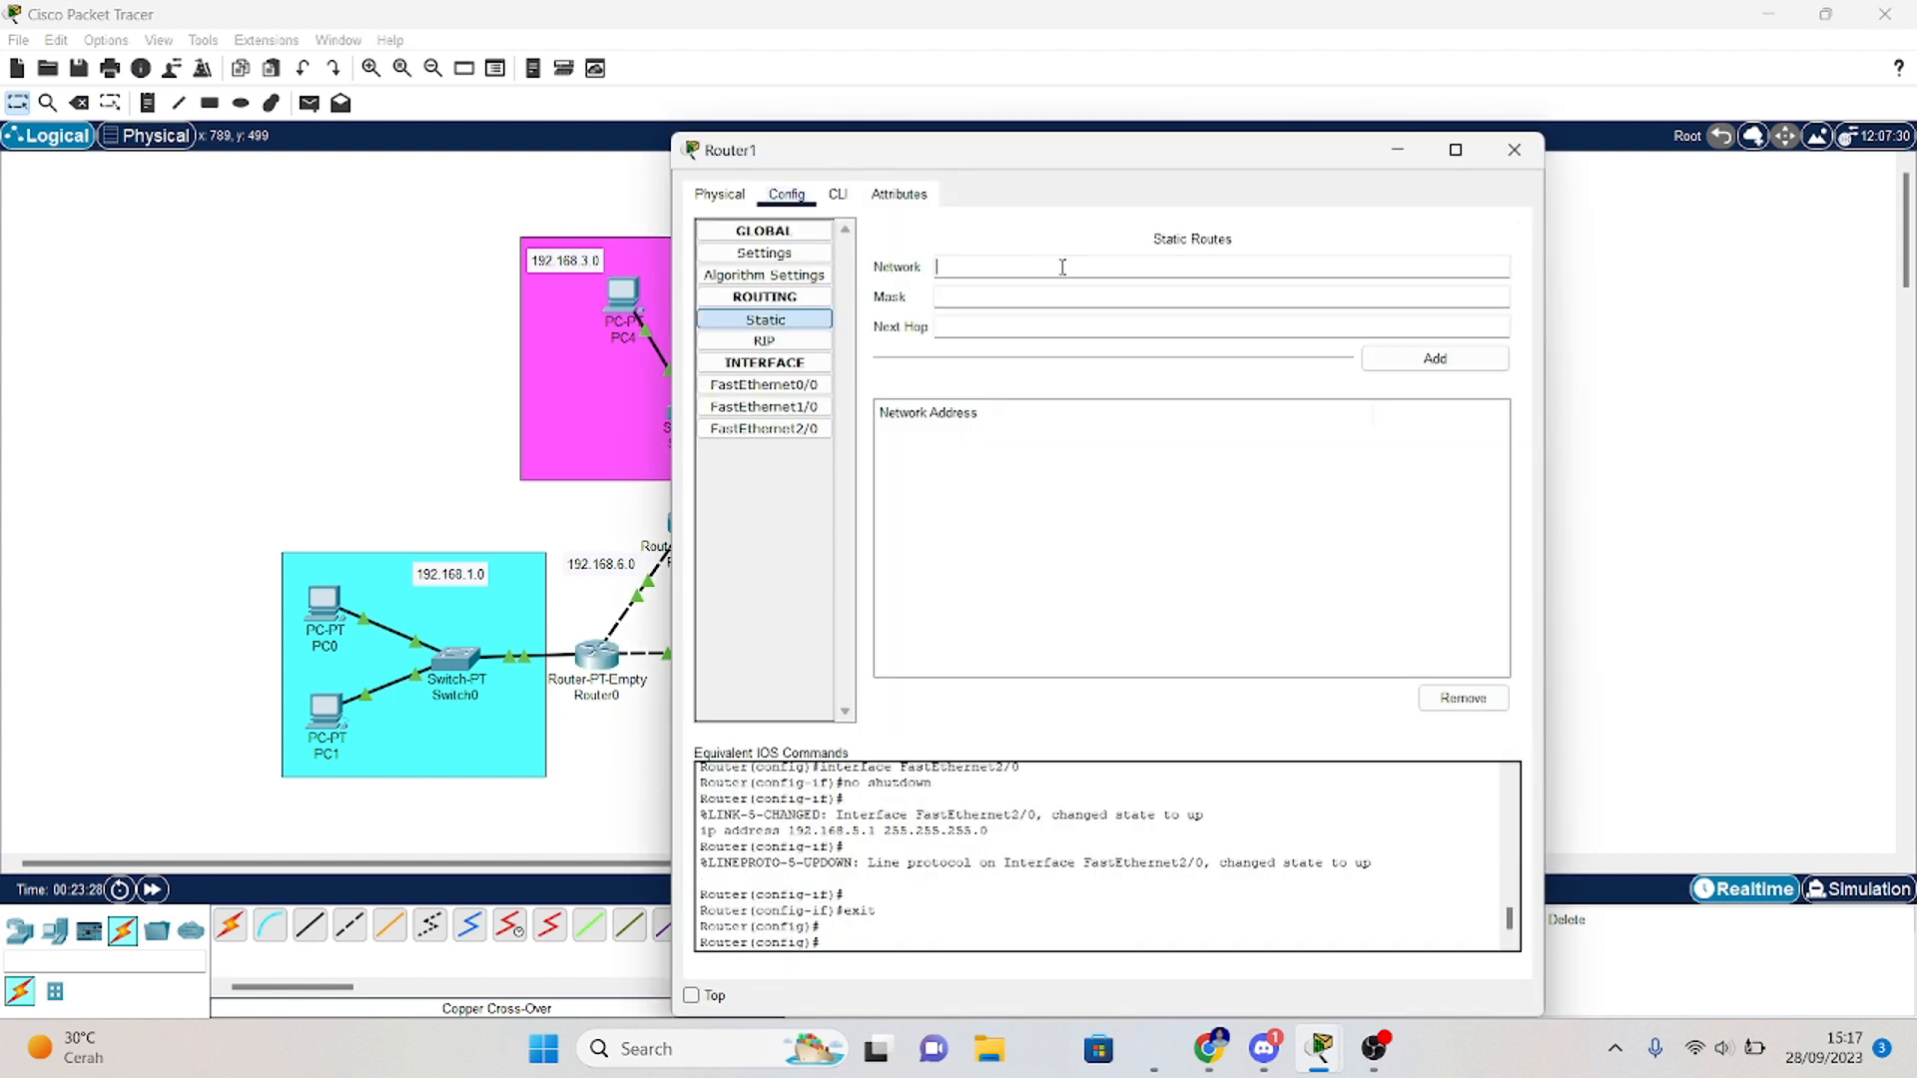
pyautogui.write('192.168.1.0')
pyautogui.press('Tab')
pyautogui.write('255.255.255.0')
pyautogui.click(1000, 331)
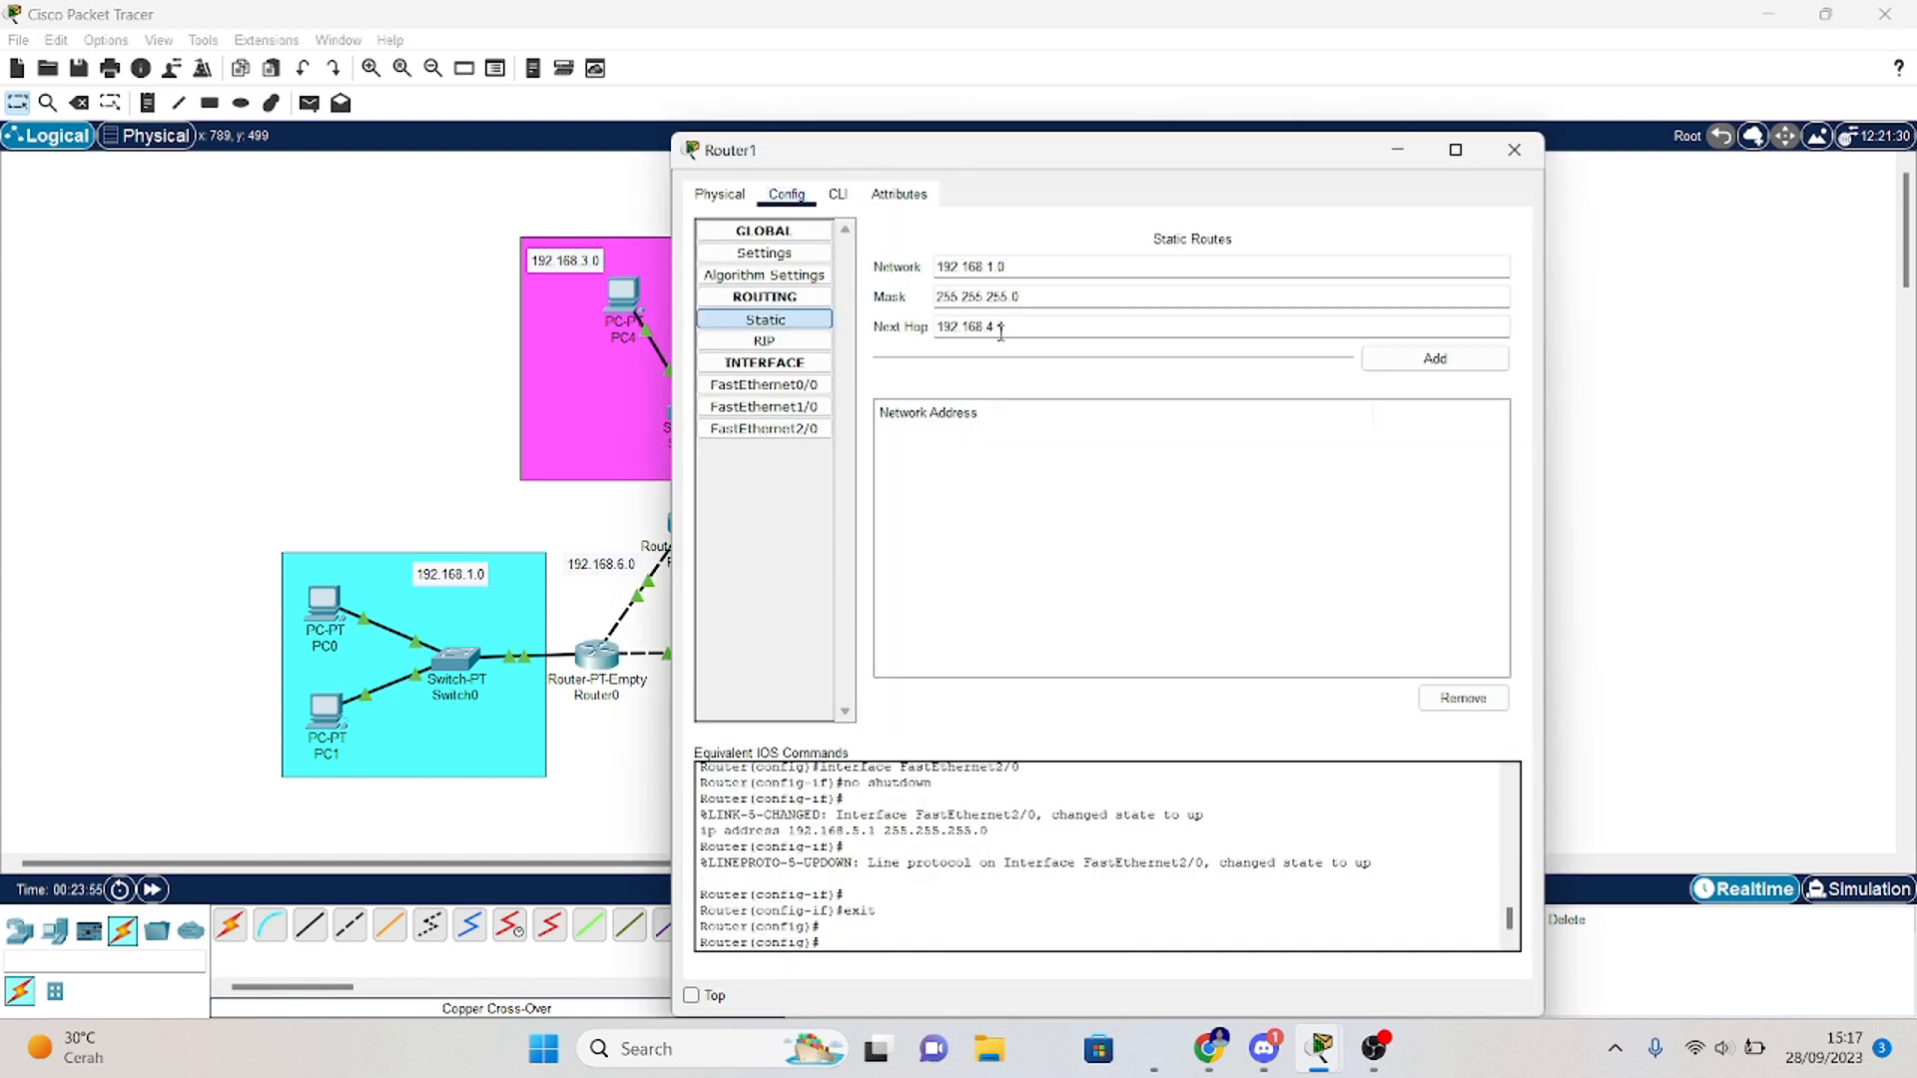
pyautogui.click(1398, 361)
# Step: Add a second static route on Router1 to network 192.168.3.0 with next hop 192.168.5.2
pyautogui.click(993, 266)
pyautogui.press('BackSpace')
pyautogui.write('3')
pyautogui.click(1009, 327)
pyautogui.press('BackSpace')
pyautogui.press('BackSpace')
pyautogui.press('BackSpace')
pyautogui.write('5.2')
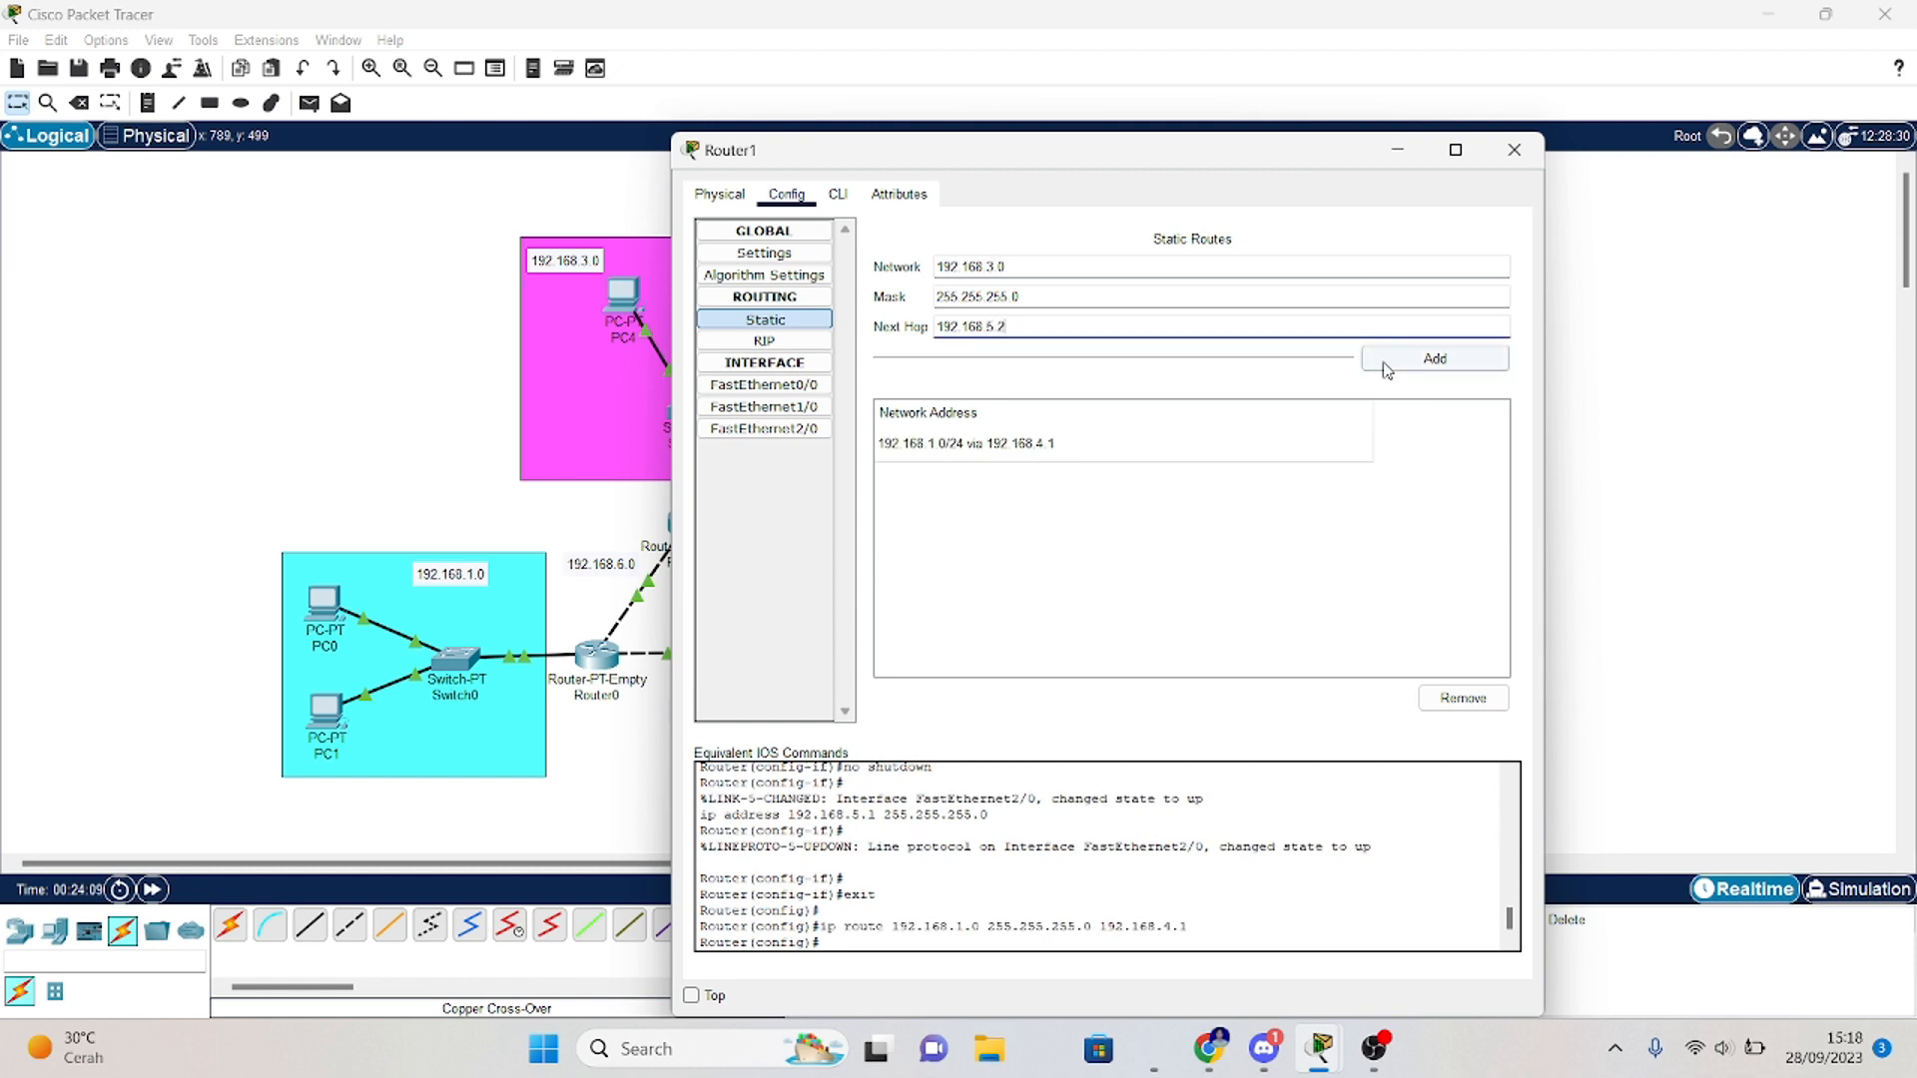
pyautogui.click(1386, 361)
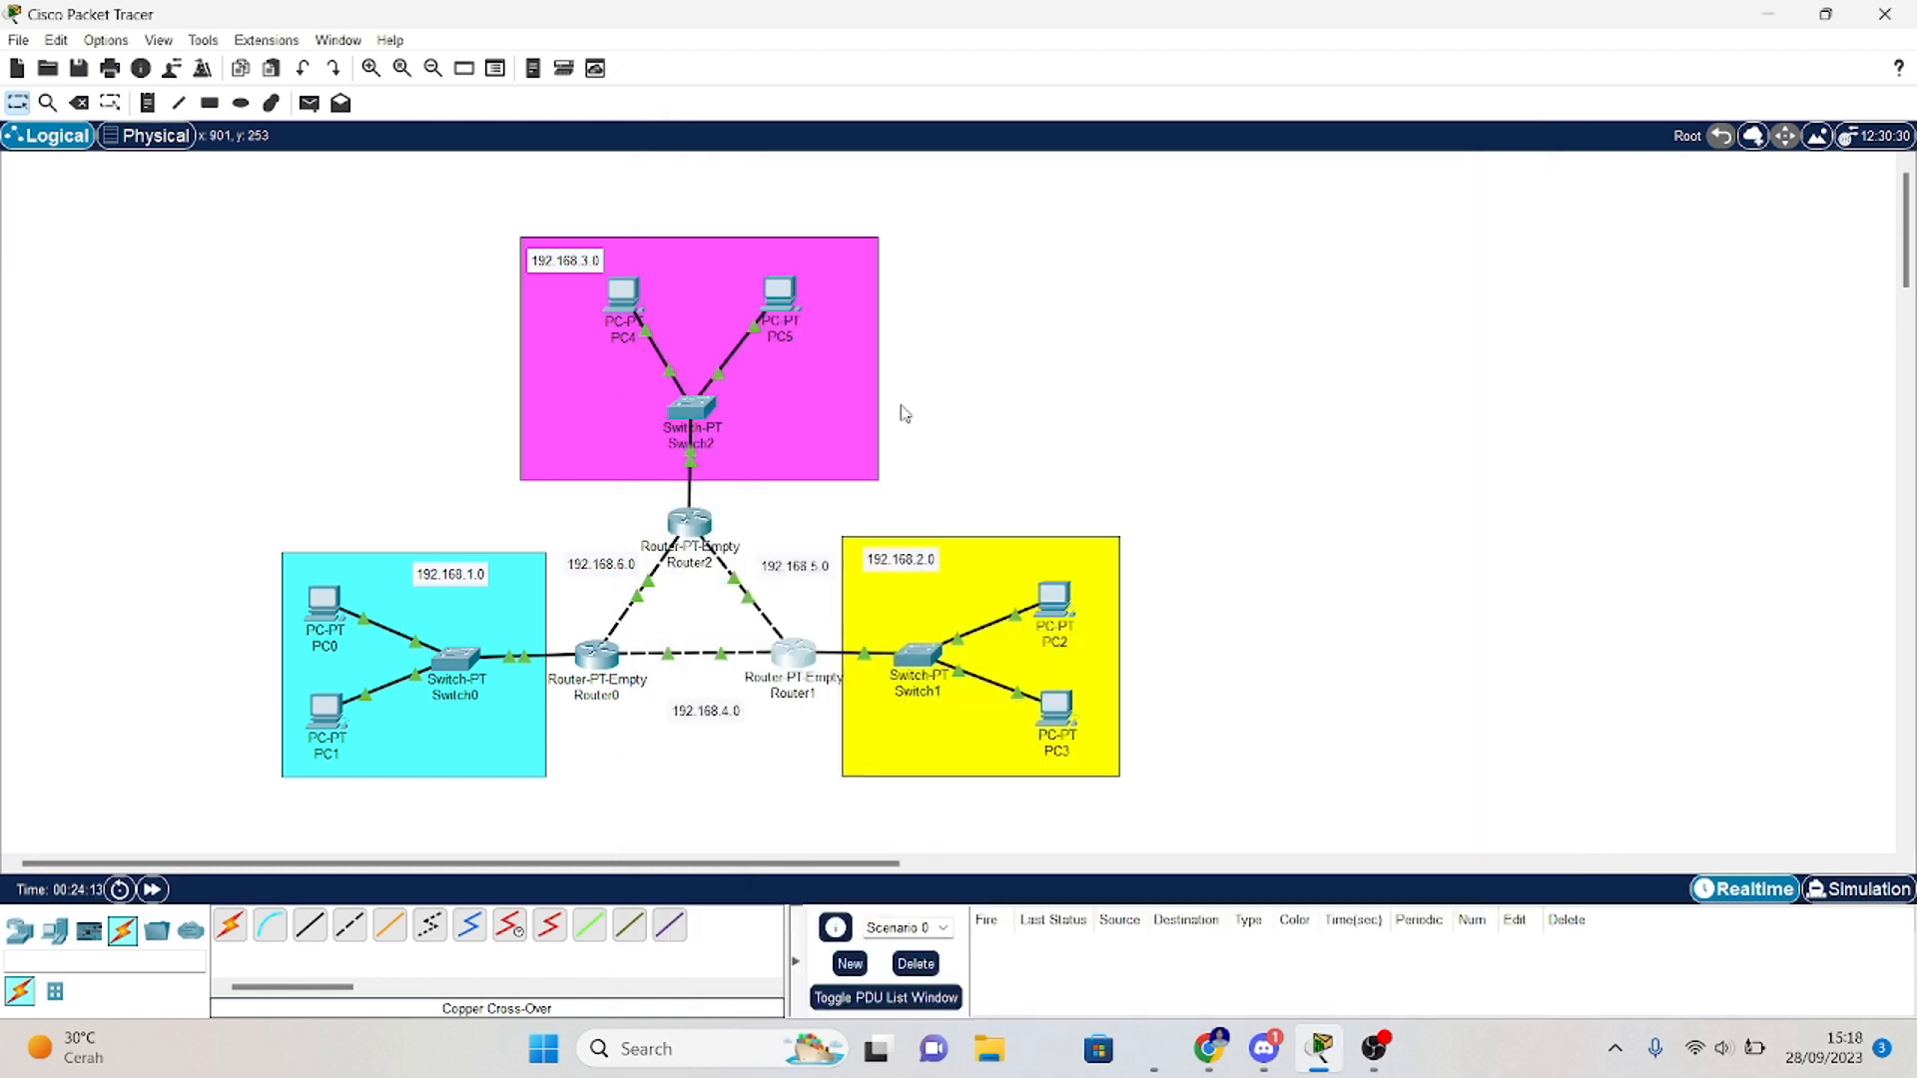
# Step: Add a static route on Router2 to network 192.168.1.0, mask 255.255.255.0, with next hop 192.168.6.2
pyautogui.click(689, 409)
pyautogui.click(766, 319)
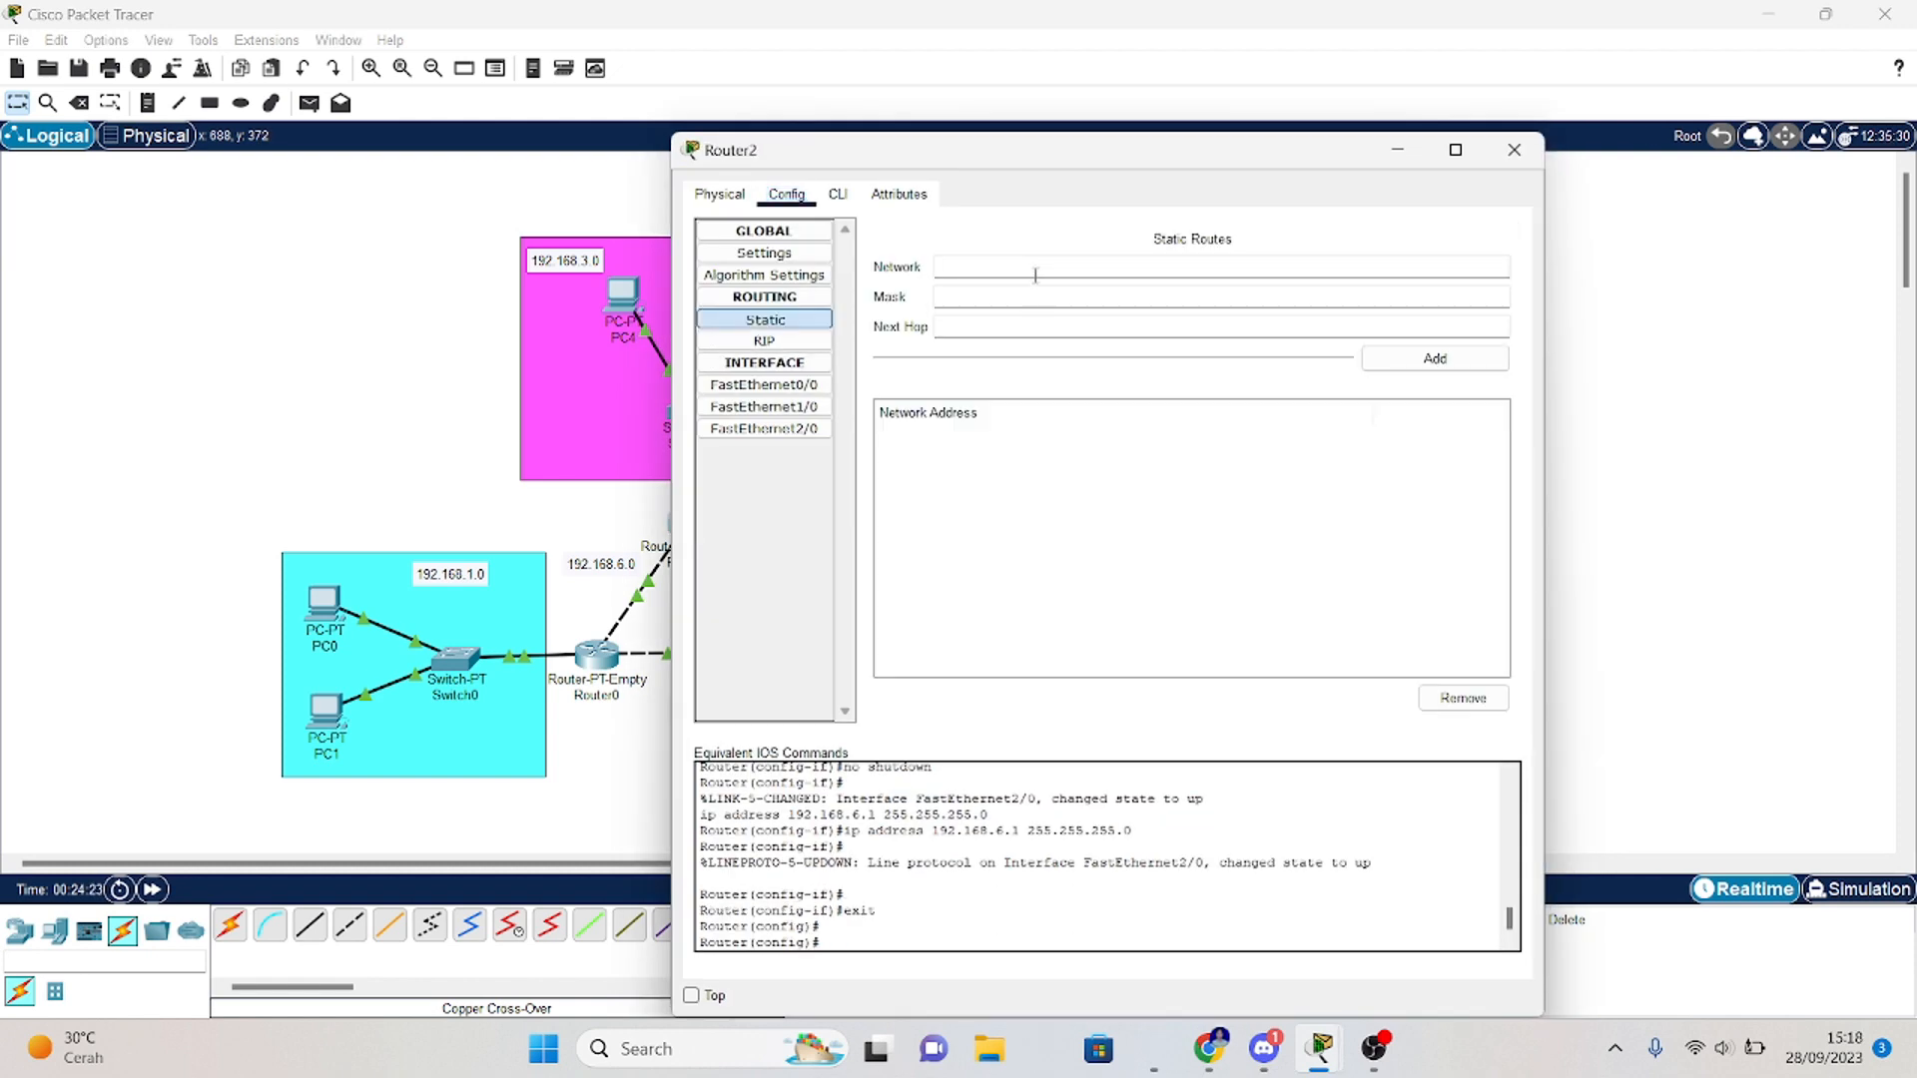
pyautogui.click(1036, 275)
pyautogui.write('192.168.1.0')
pyautogui.click(1018, 294)
pyautogui.write('255.255.255.0')
pyautogui.click(1018, 329)
pyautogui.write('192.168.6.2')
pyautogui.click(1412, 357)
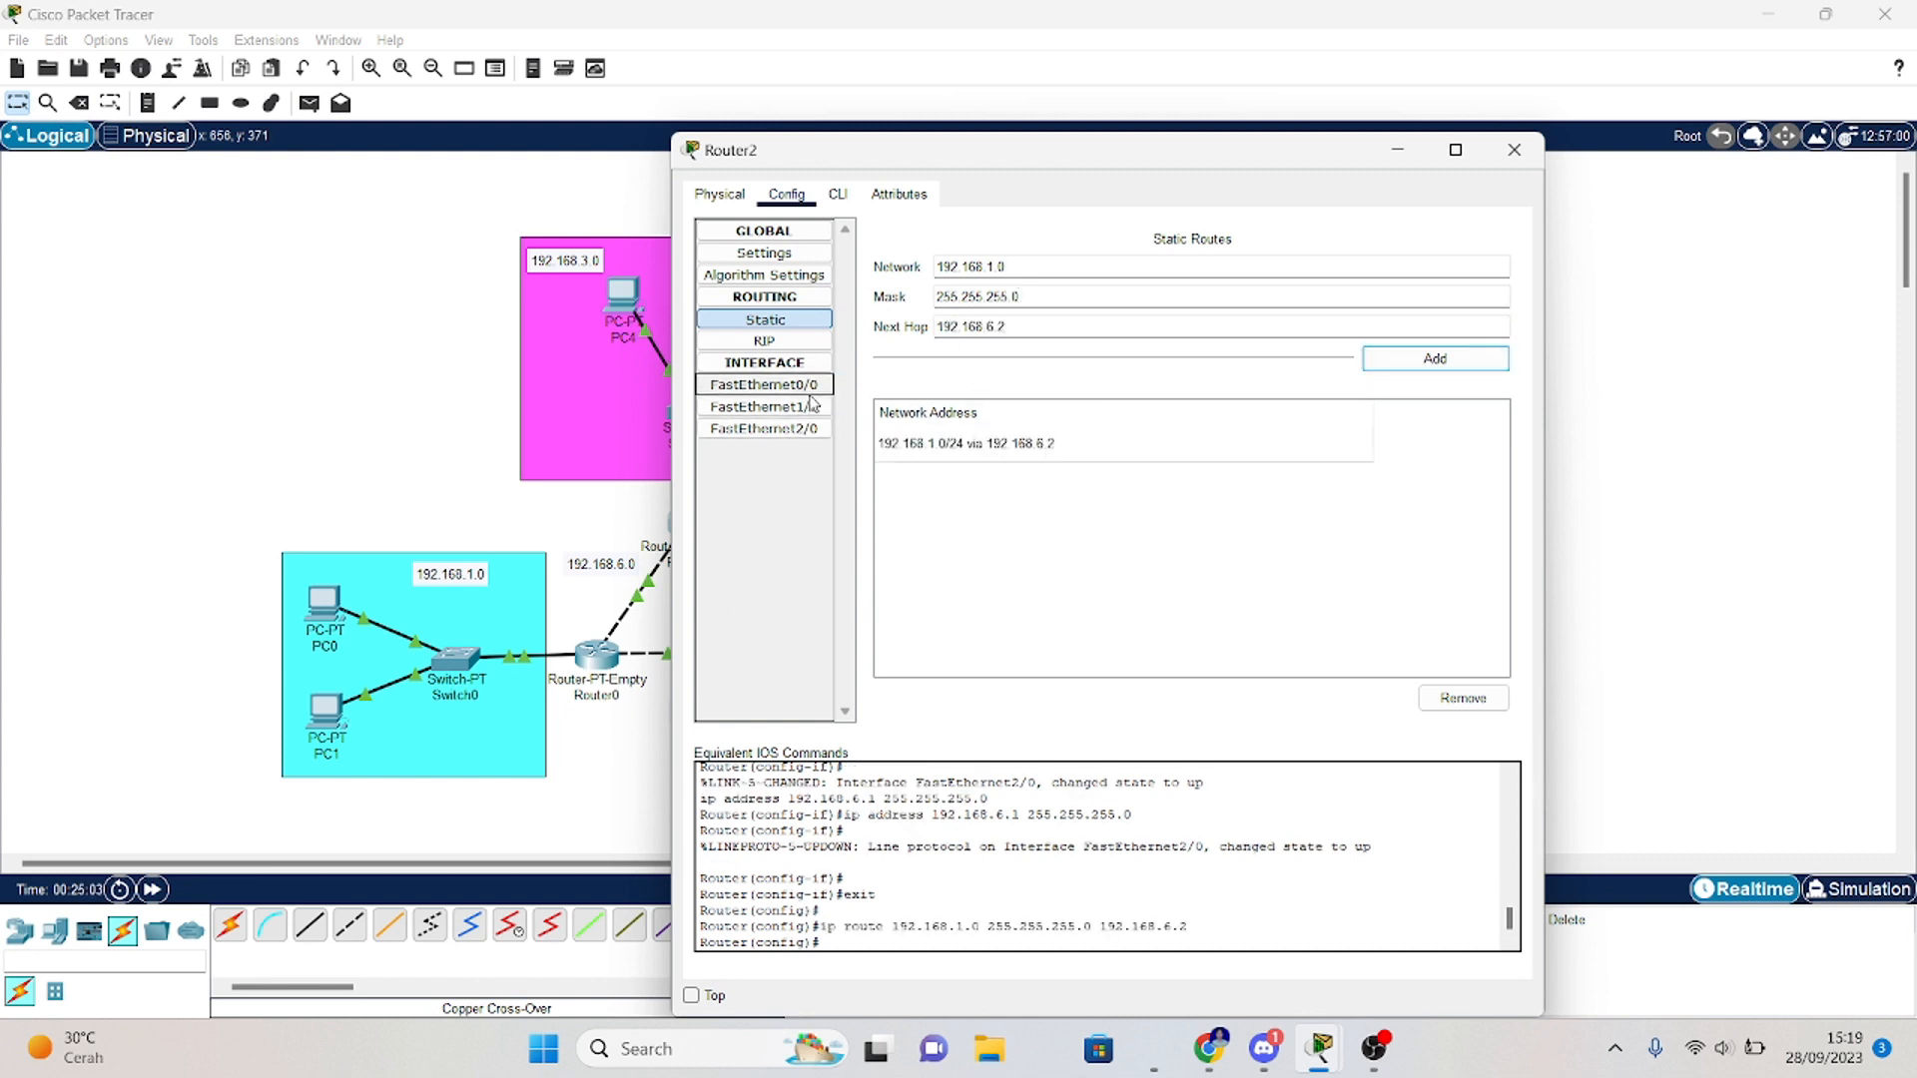
# Step: Add a second static route on Router2 to network 192.168.2.0 with next hop 192.168.5.1 and close its configuration
pyautogui.click(992, 266)
pyautogui.press('BackSpace')
pyautogui.write('2')
pyautogui.click(1009, 325)
pyautogui.press('BackSpace')
pyautogui.press('BackSpace')
pyautogui.press('BackSpace')
pyautogui.write('5.2')
pyautogui.click(1435, 358)
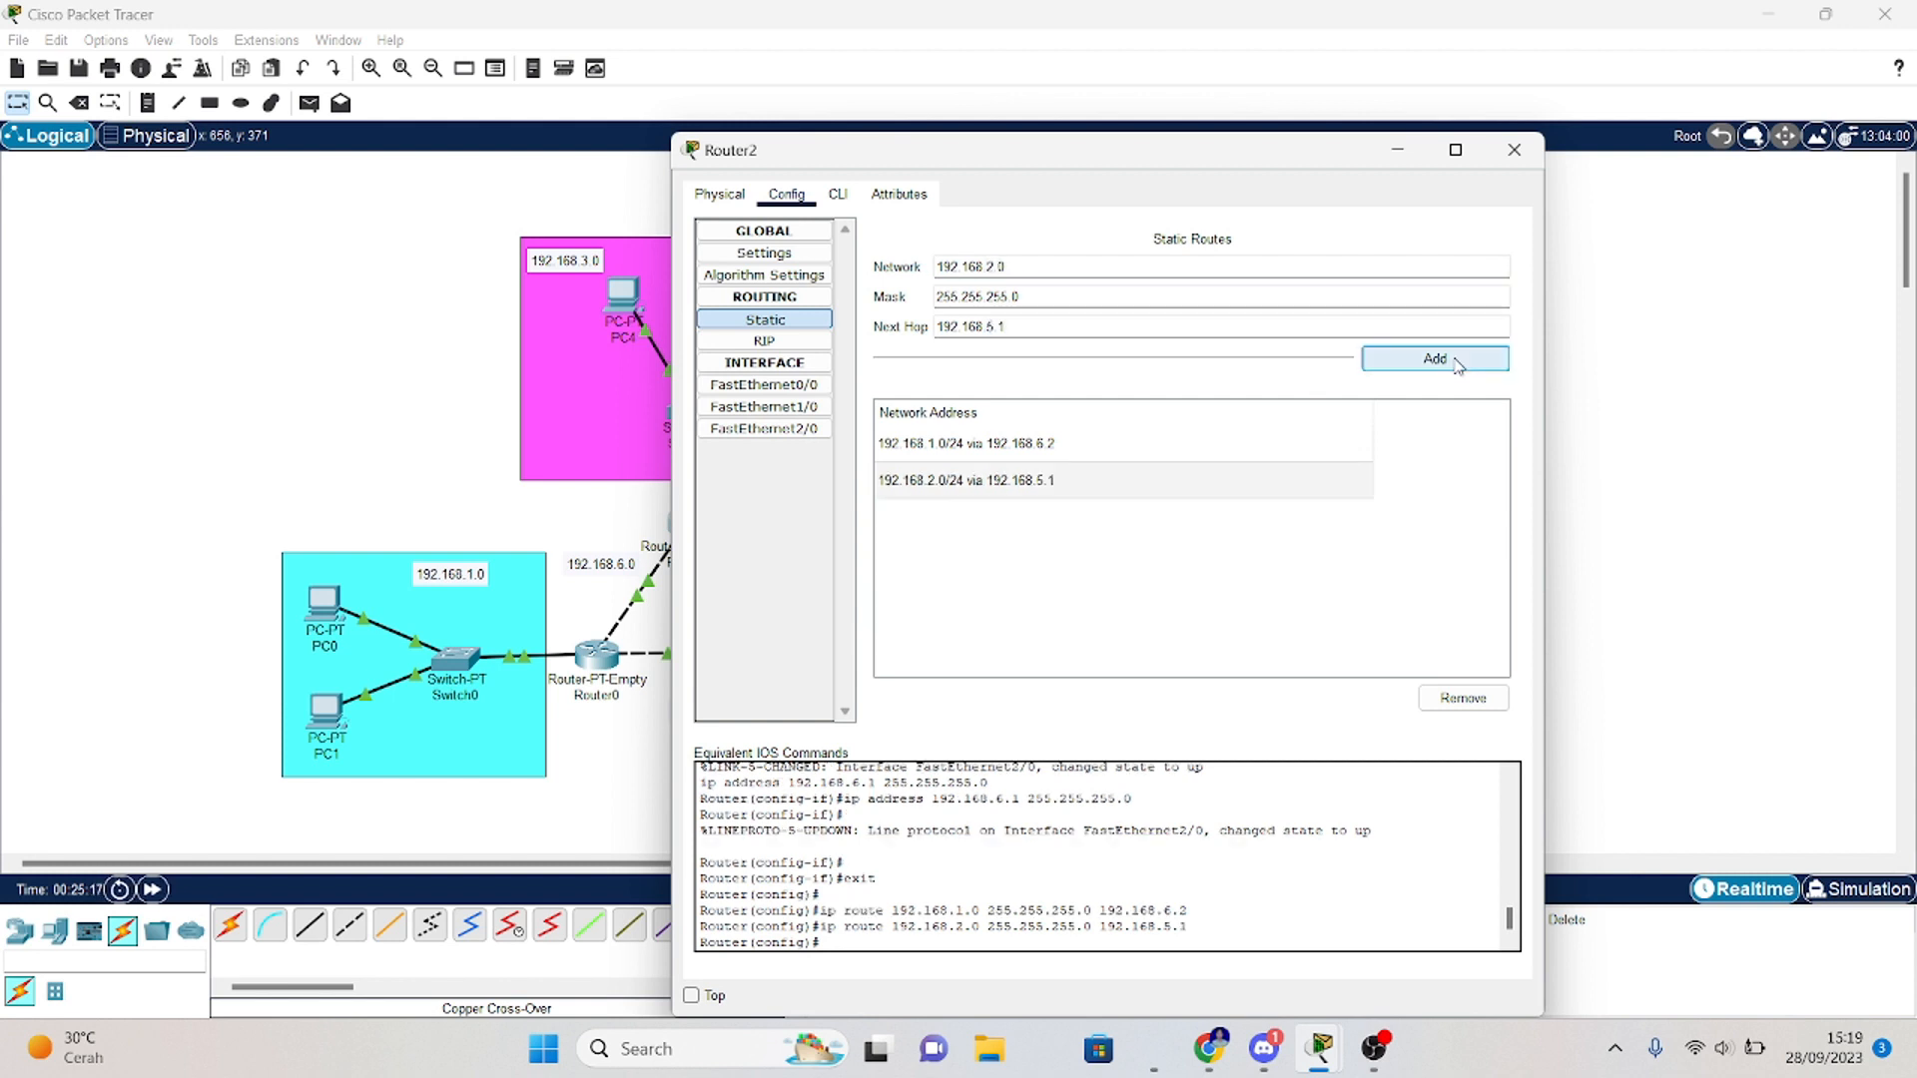
pyautogui.click(1514, 150)
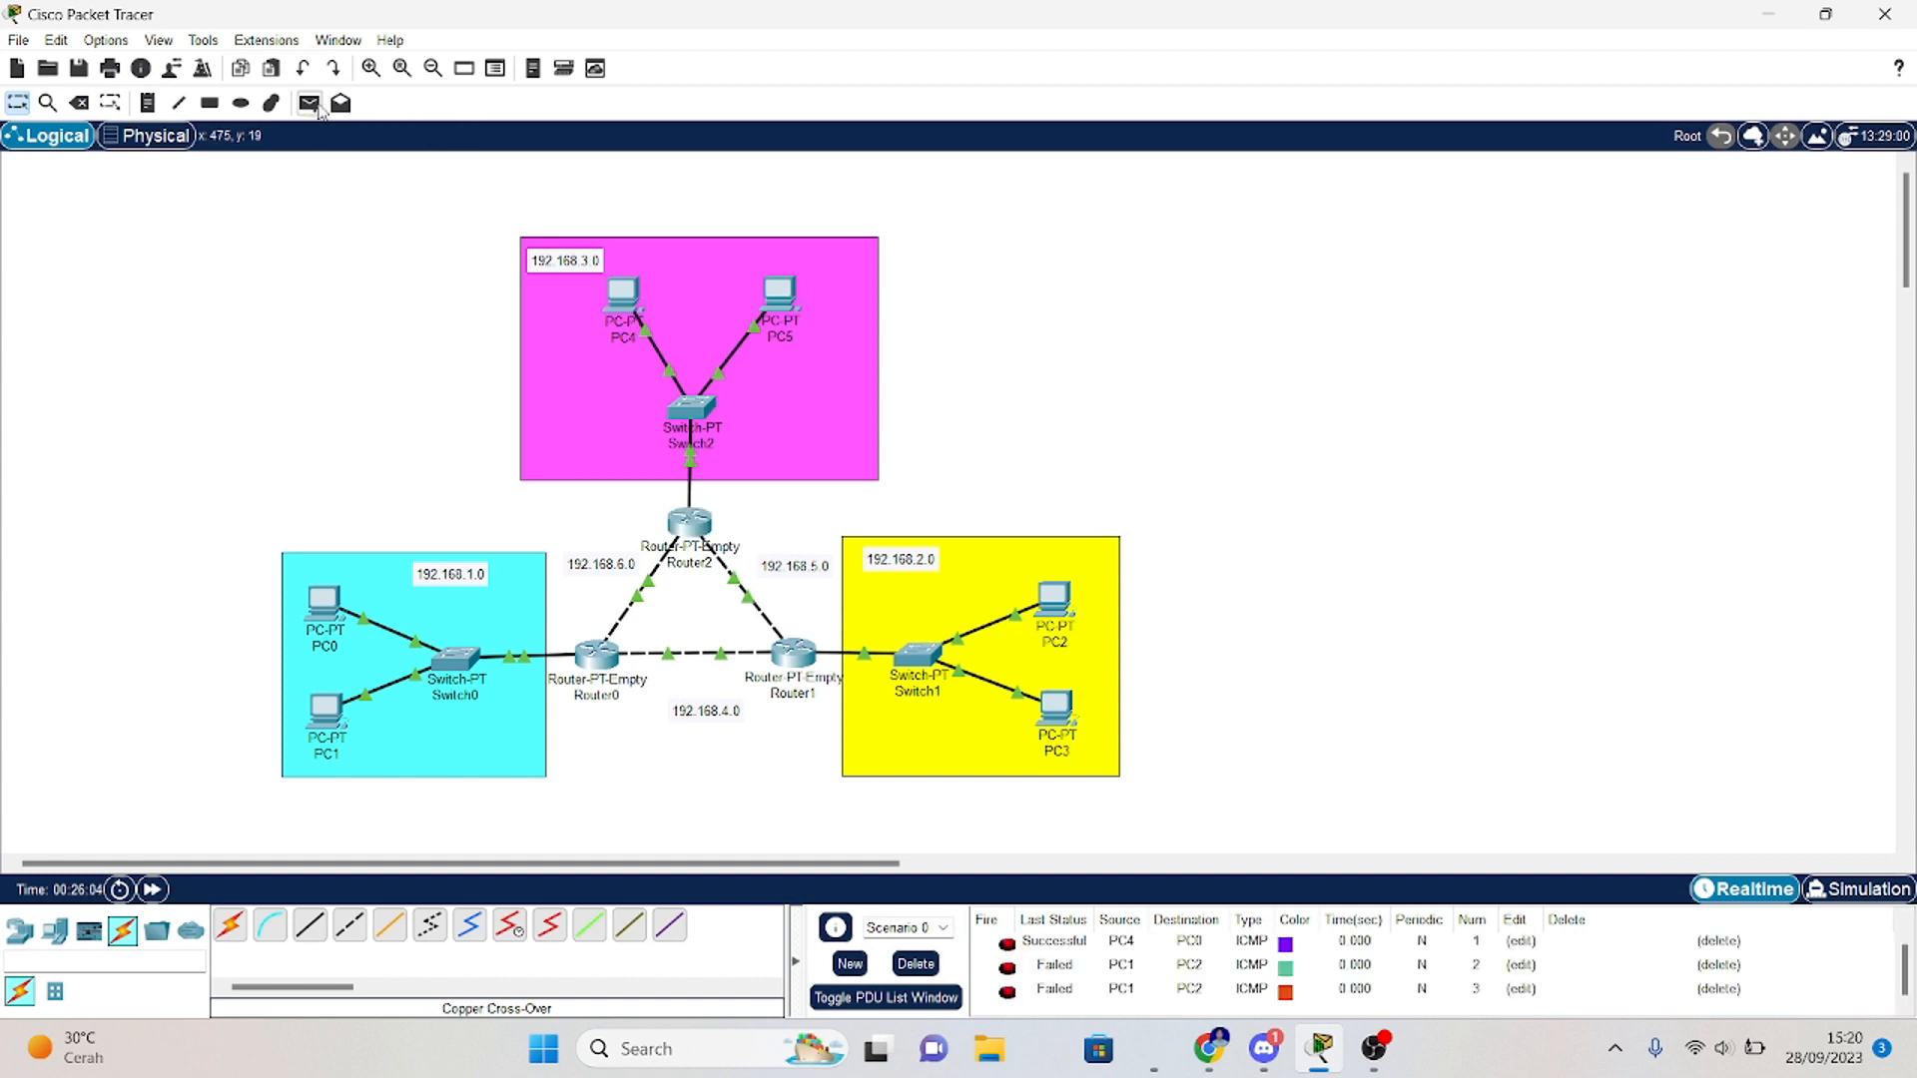
# Step: Test the routing with a simple PDU from PC0 to PC2
pyautogui.click(310, 103)
pyautogui.click(324, 602)
pyautogui.click(1068, 611)
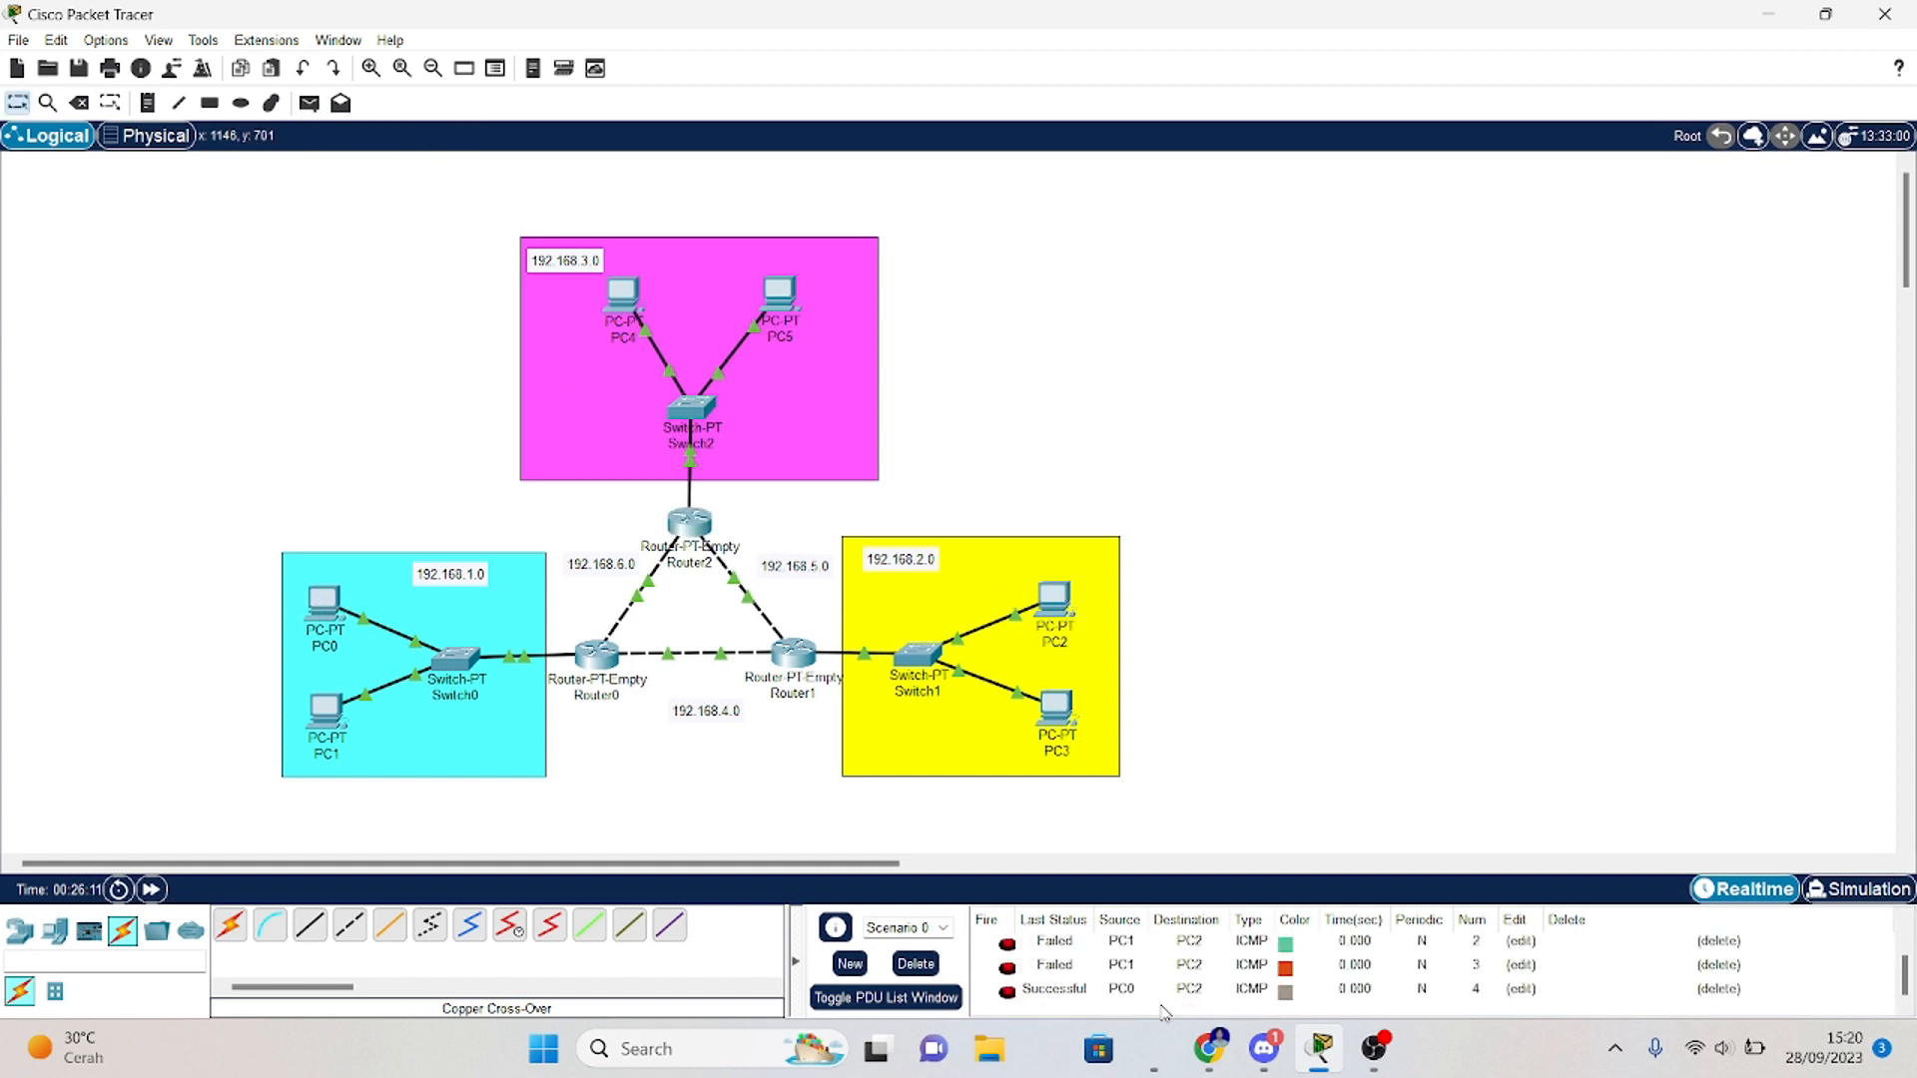
# Step: Test the routing with a simple PDU from PC3 to PC0, and delete the test scenario
pyautogui.click(310, 102)
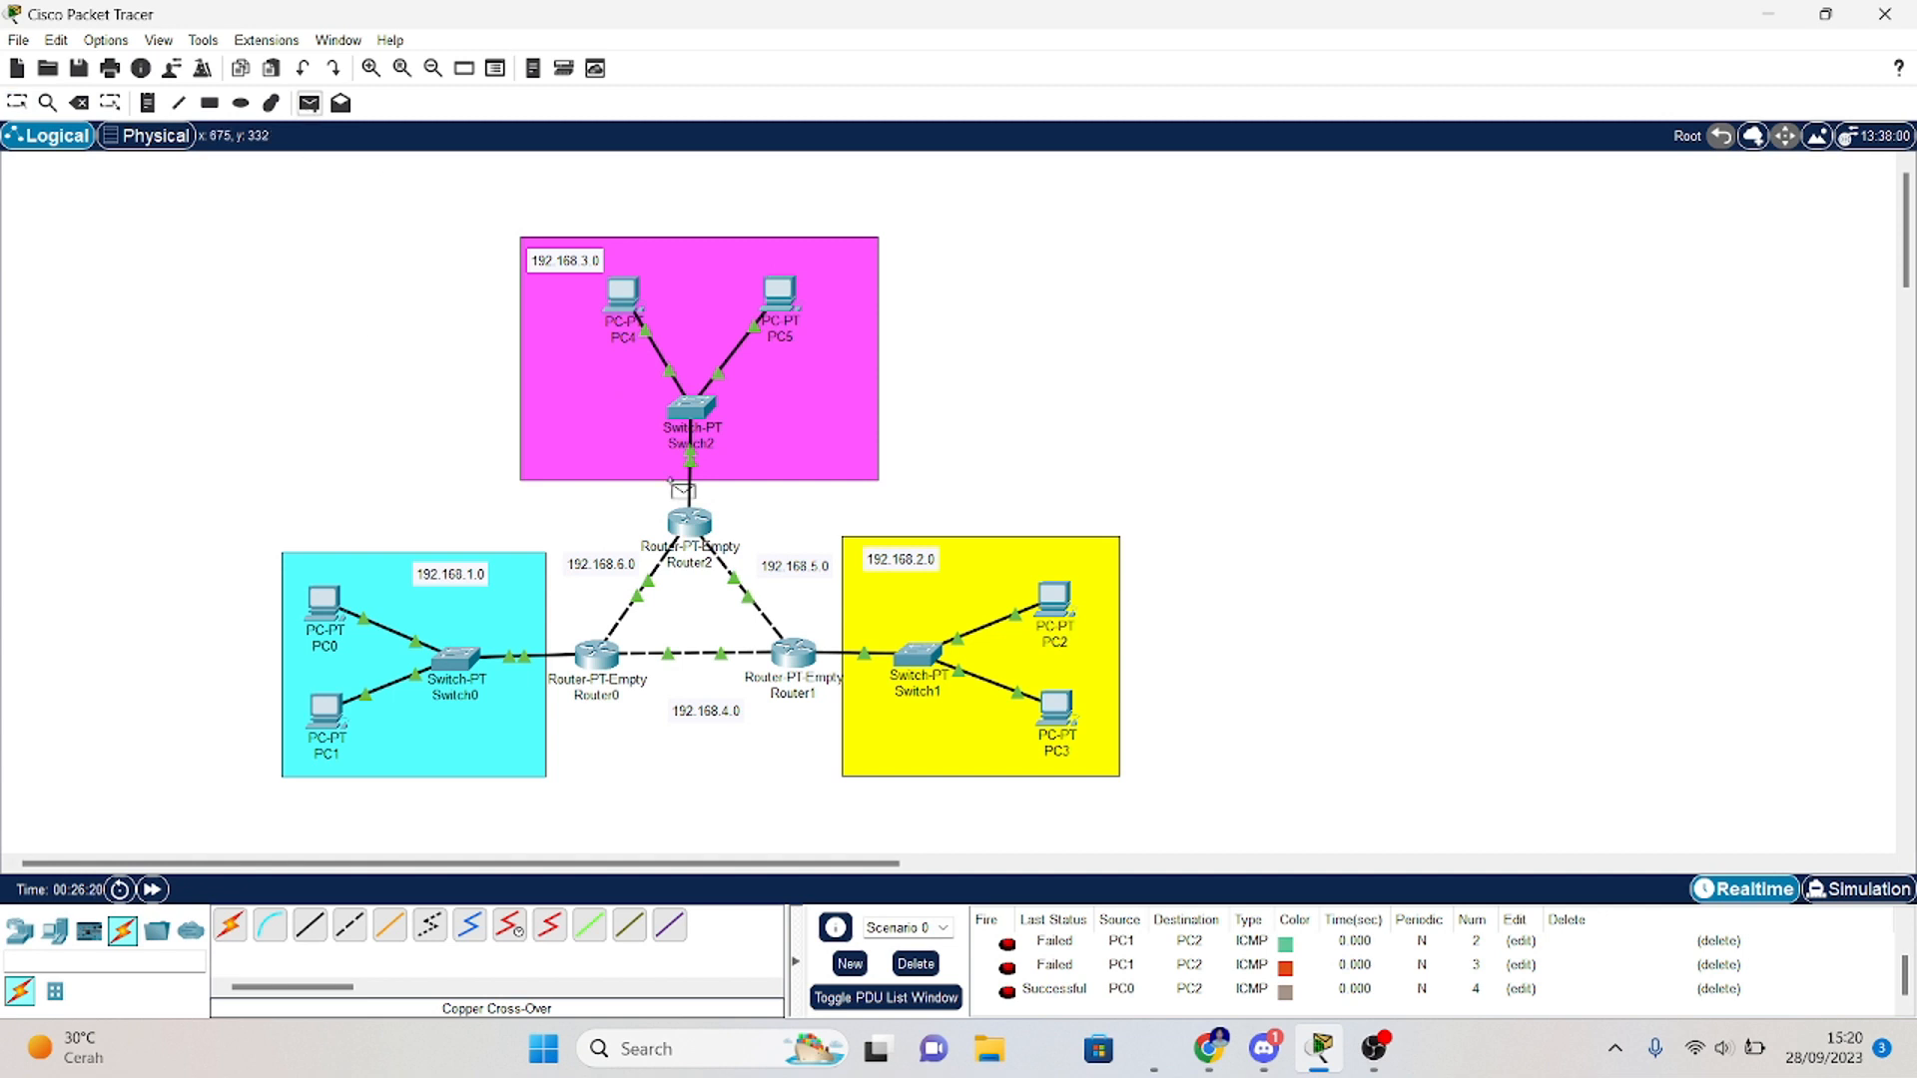
pyautogui.moveTo(324, 602)
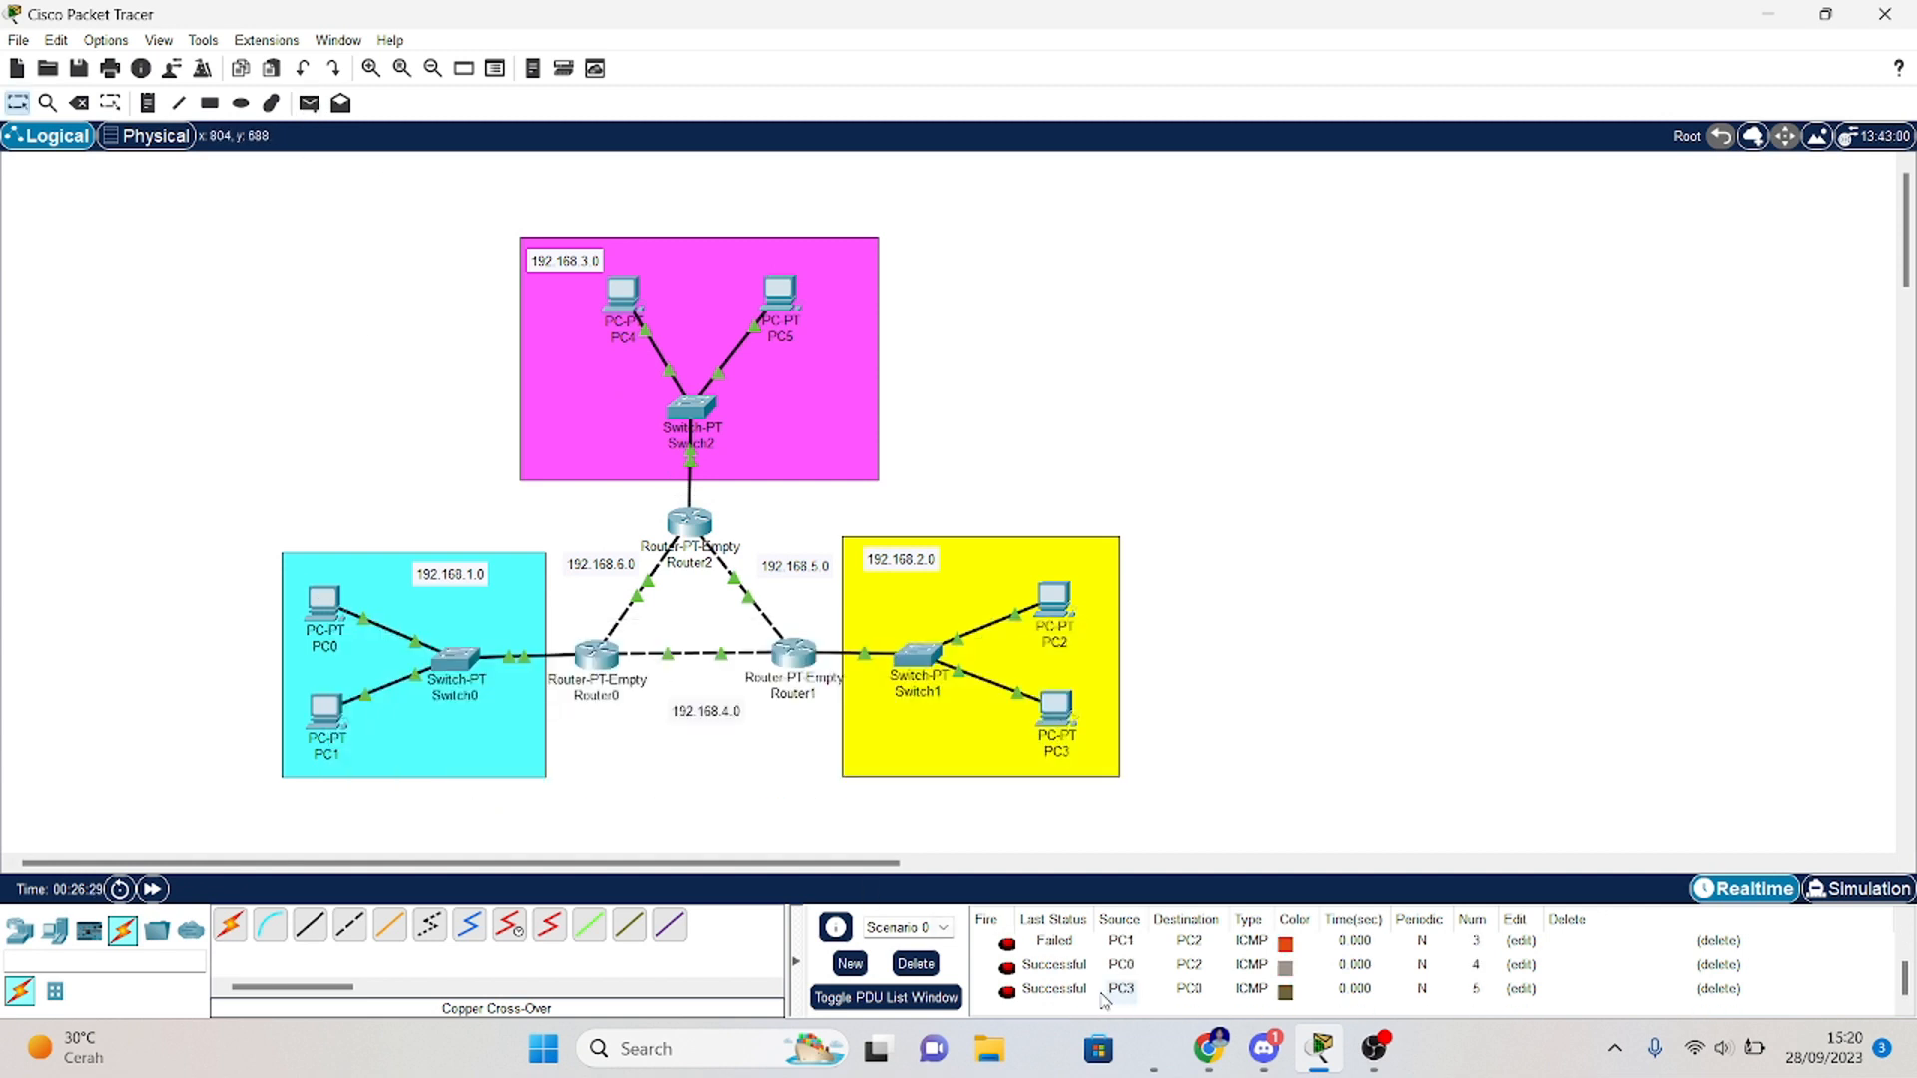
pyautogui.click(915, 963)
# Step: Send simple test PDUs from PC3 to PC5 and from PC3 to PC4
pyautogui.click(1060, 705)
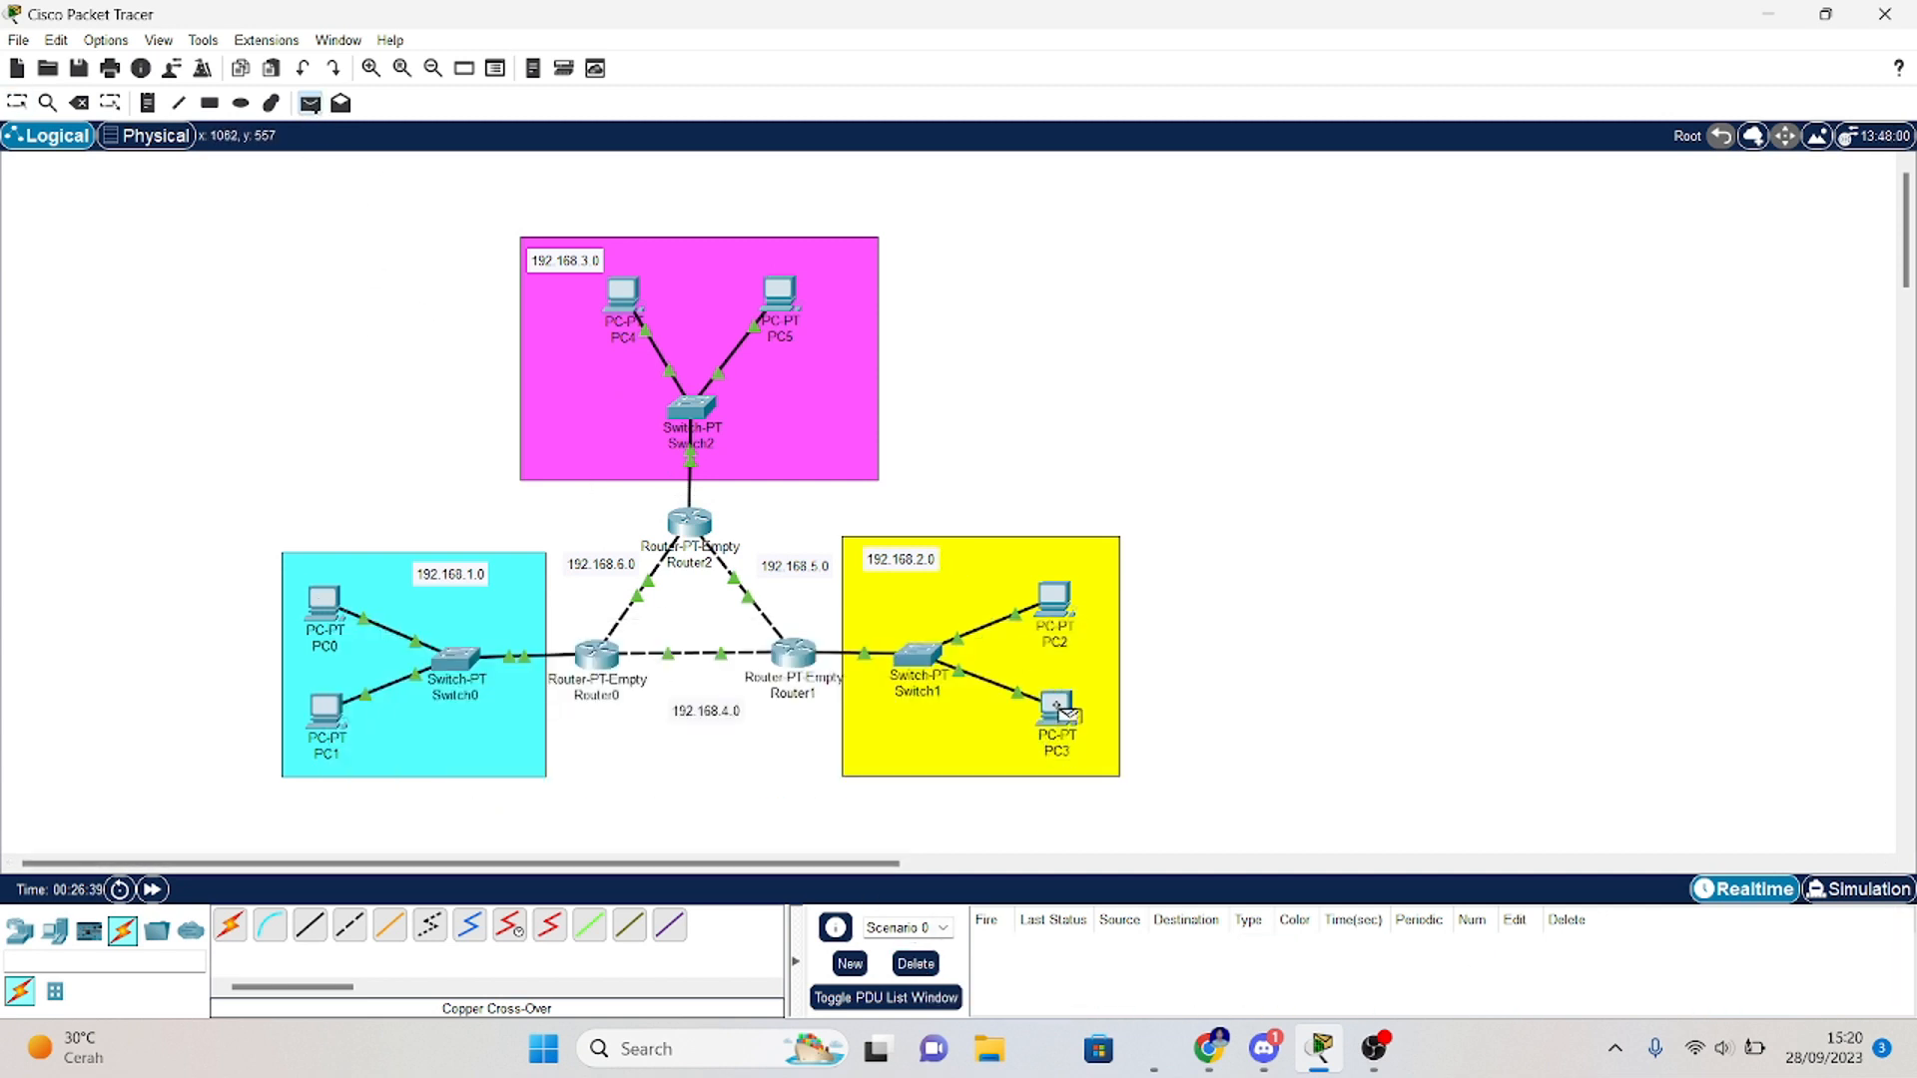
pyautogui.click(780, 292)
pyautogui.click(635, 307)
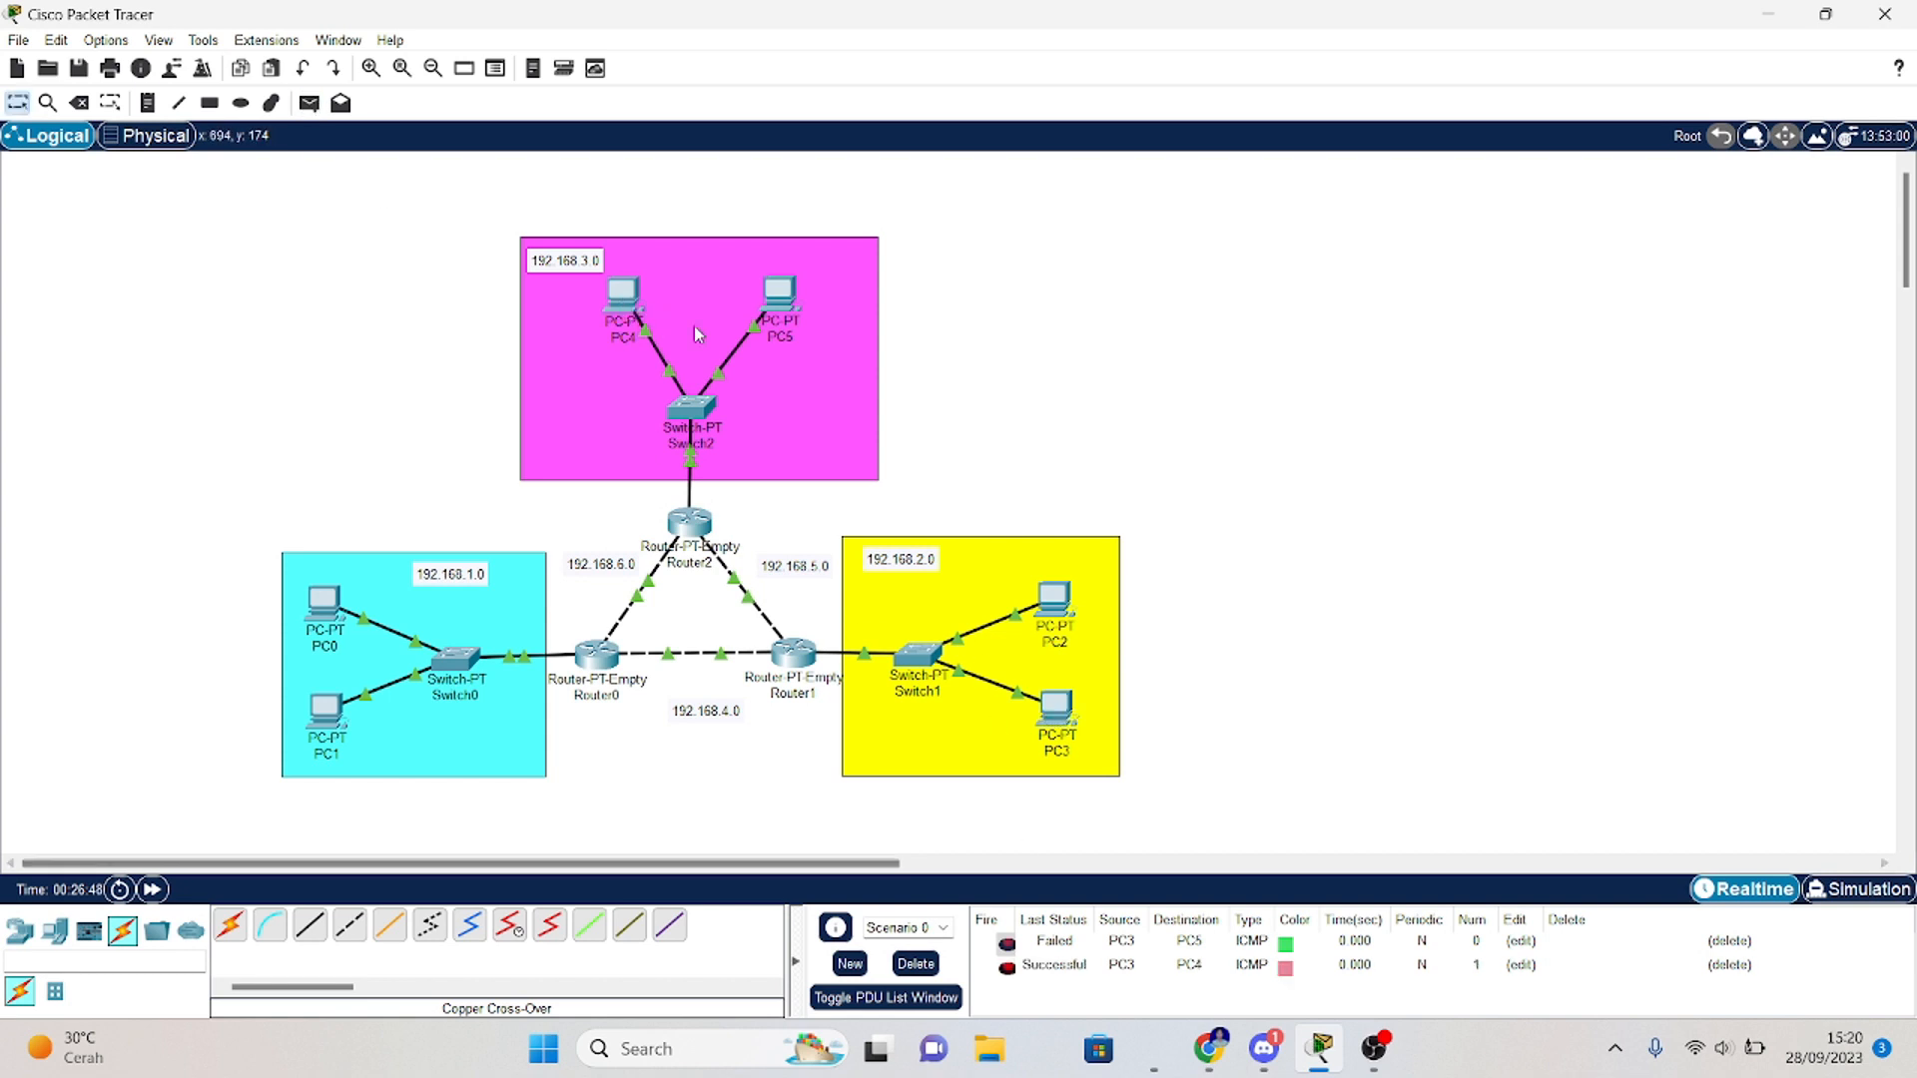
# Step: Send a simple test PDU from PC2 to PC5
pyautogui.click(311, 104)
pyautogui.click(1041, 601)
pyautogui.click(768, 291)
# Step: Repeat the simple PDU test from PC3 to PC5 and check its entry in the PDU list
pyautogui.click(315, 109)
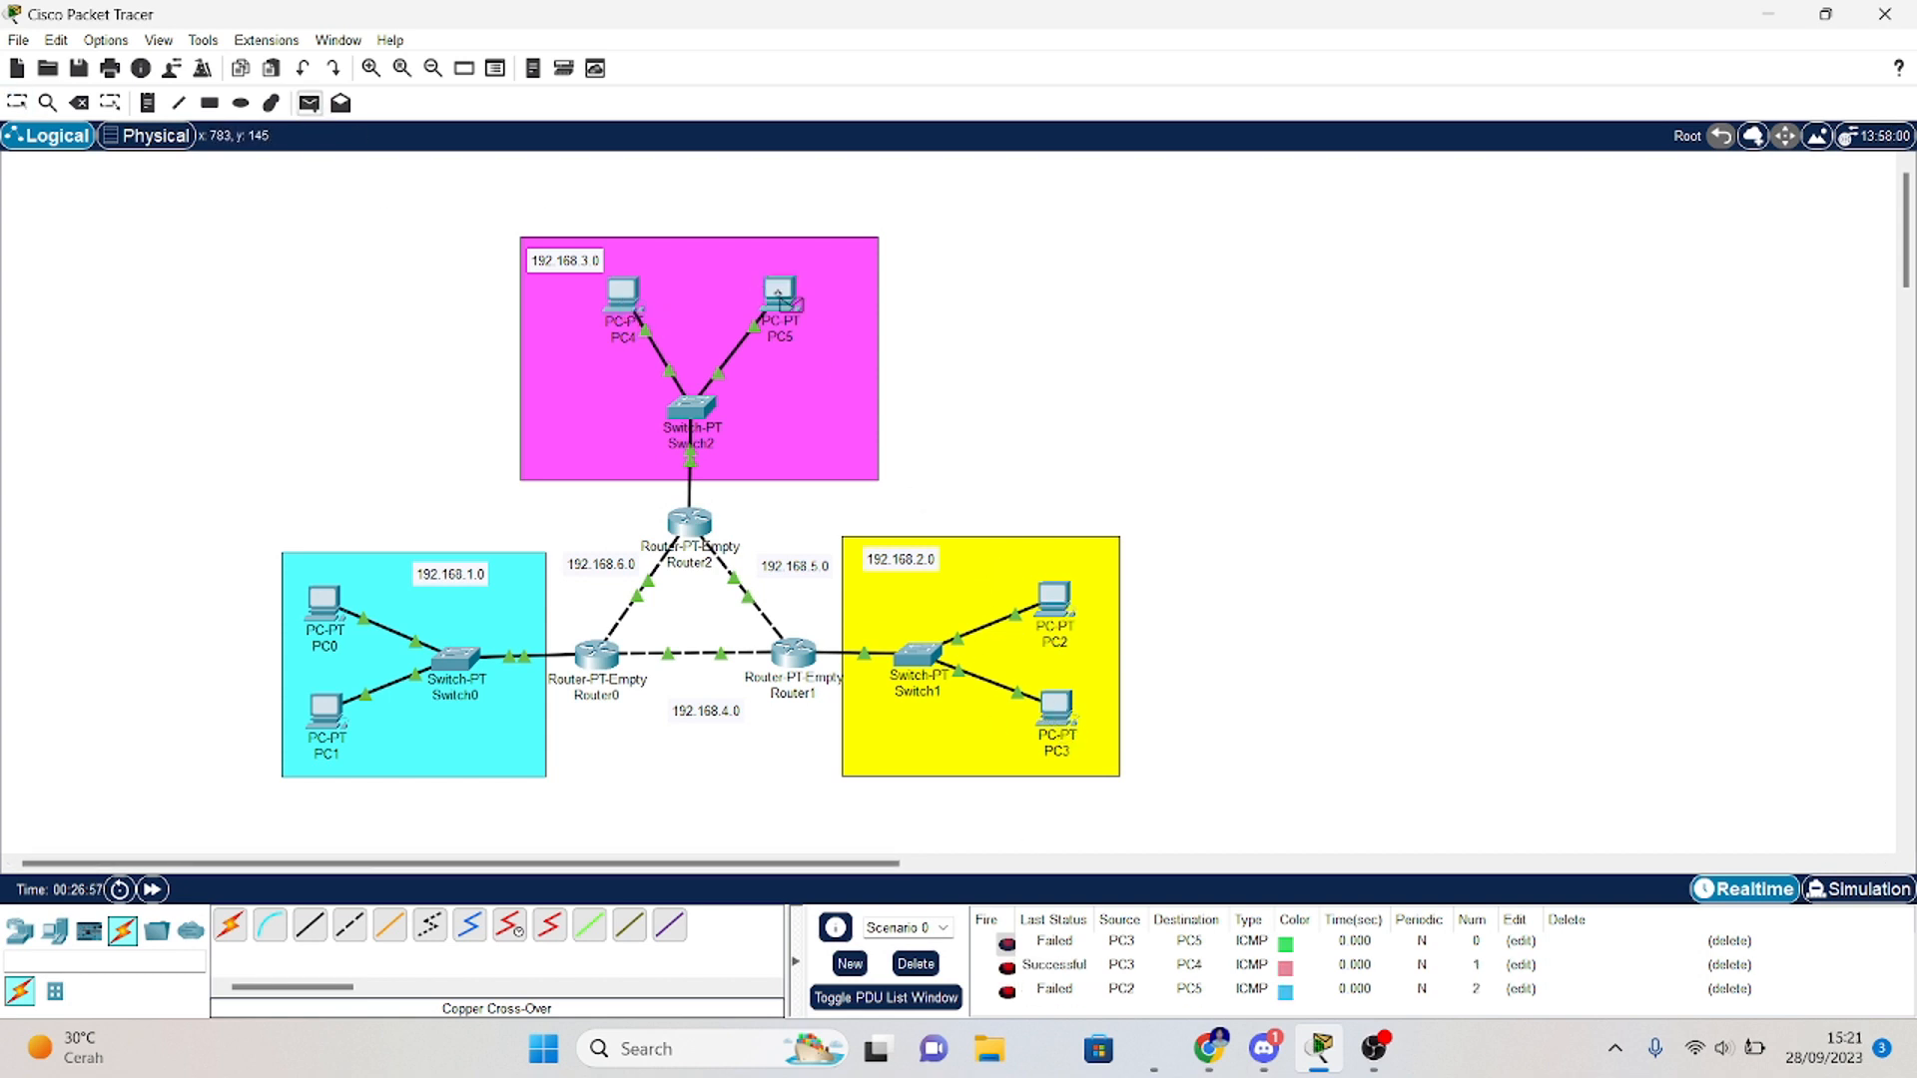
pyautogui.click(778, 293)
pyautogui.click(310, 104)
pyautogui.click(1057, 705)
pyautogui.click(771, 297)
pyautogui.scroll(-1, 1091, 939)
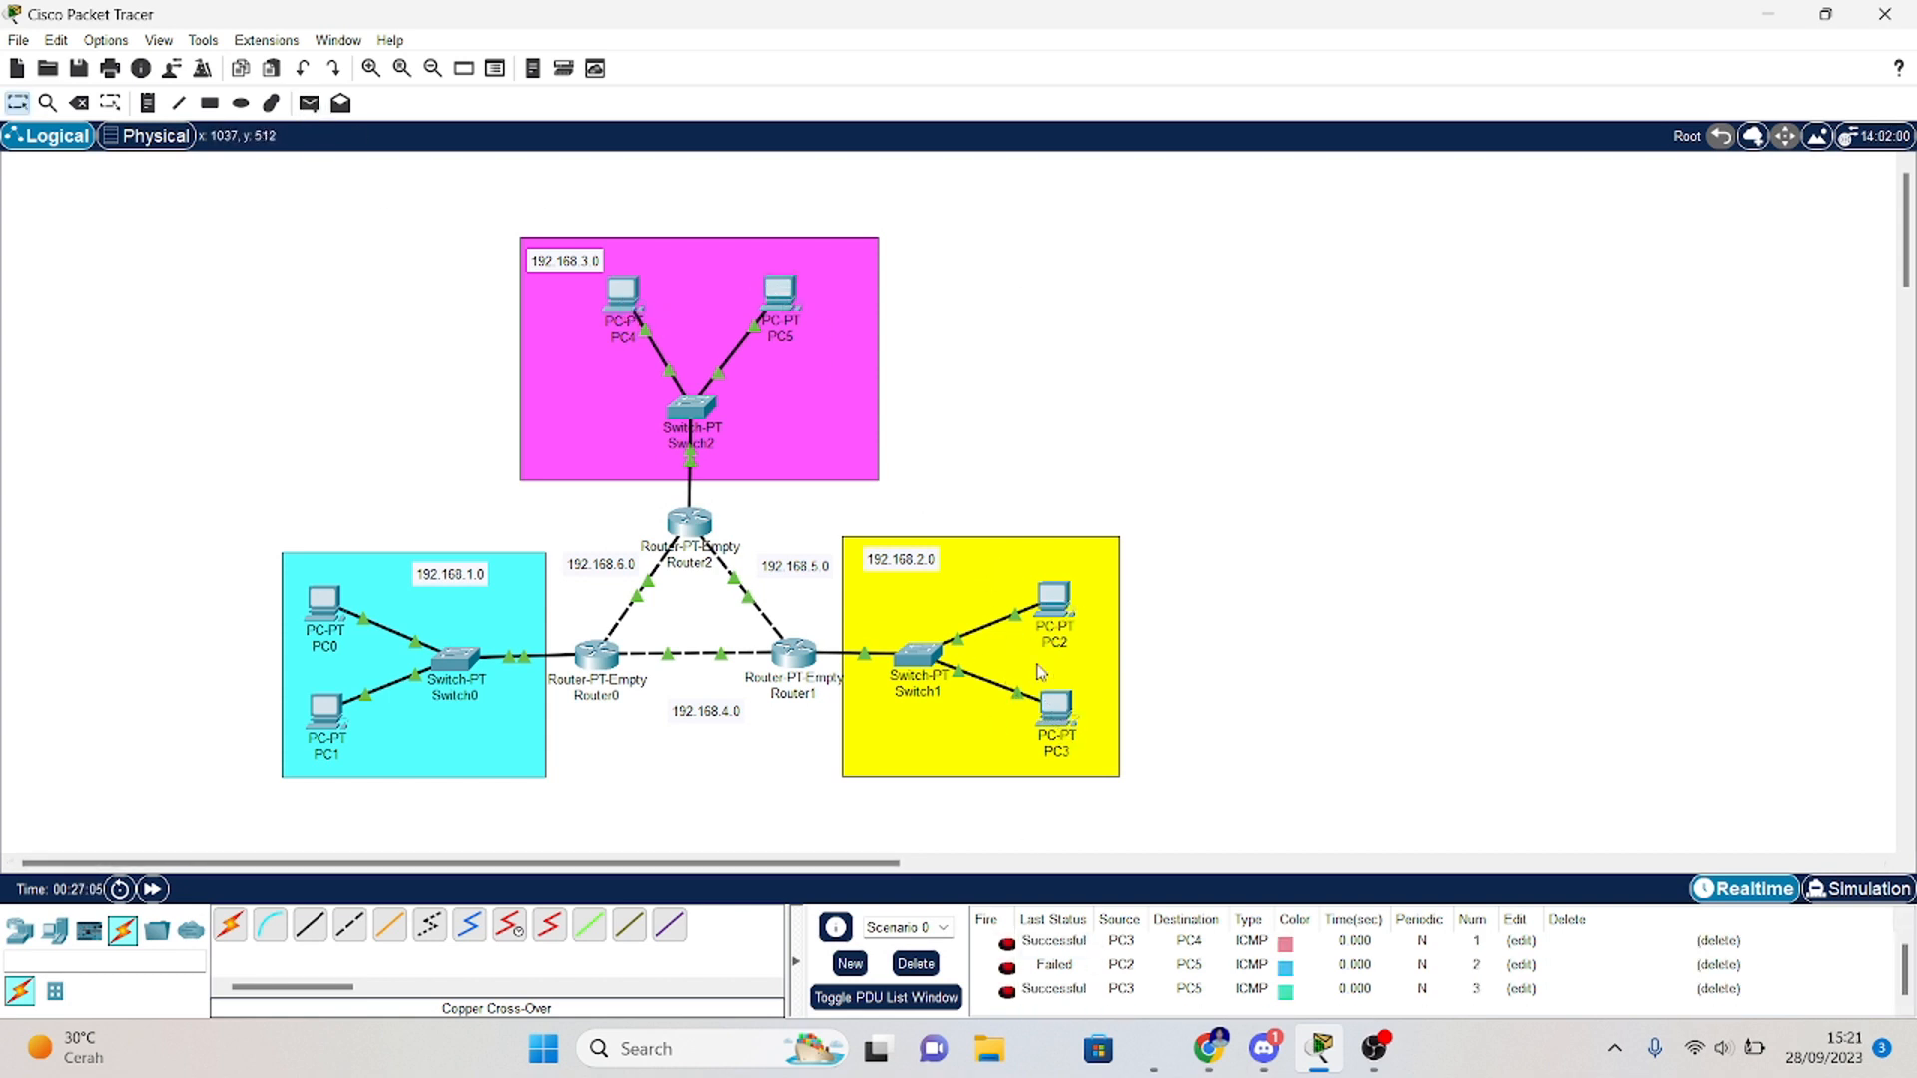